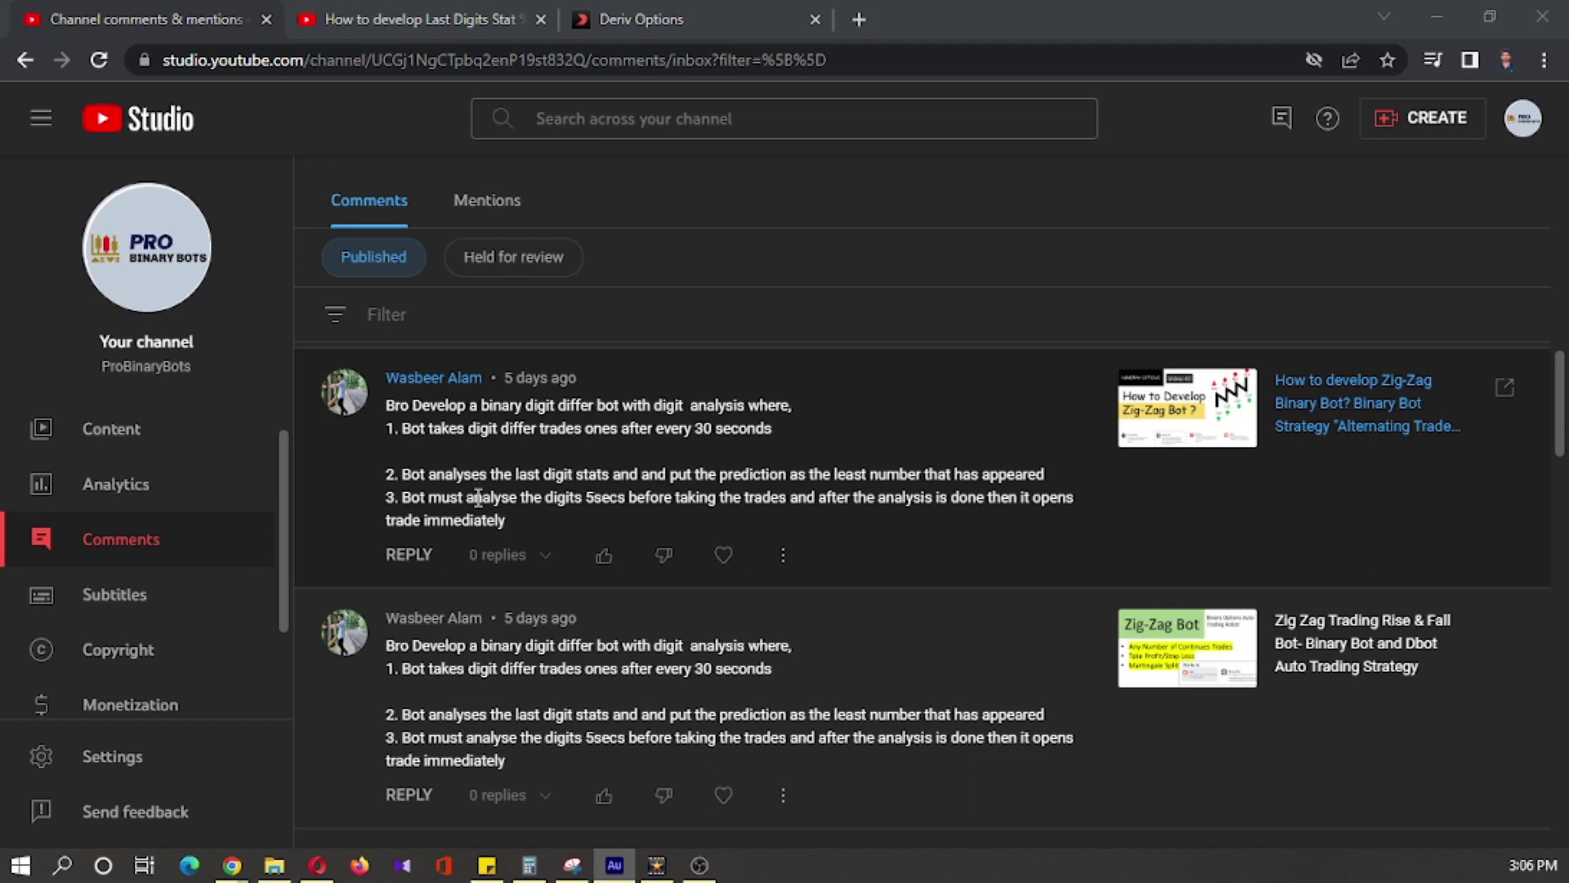
Step: Review the comment's bot requirements: 30-second trades and 5-second tick analysis timing
left_click_drag(465, 424, 470, 492)
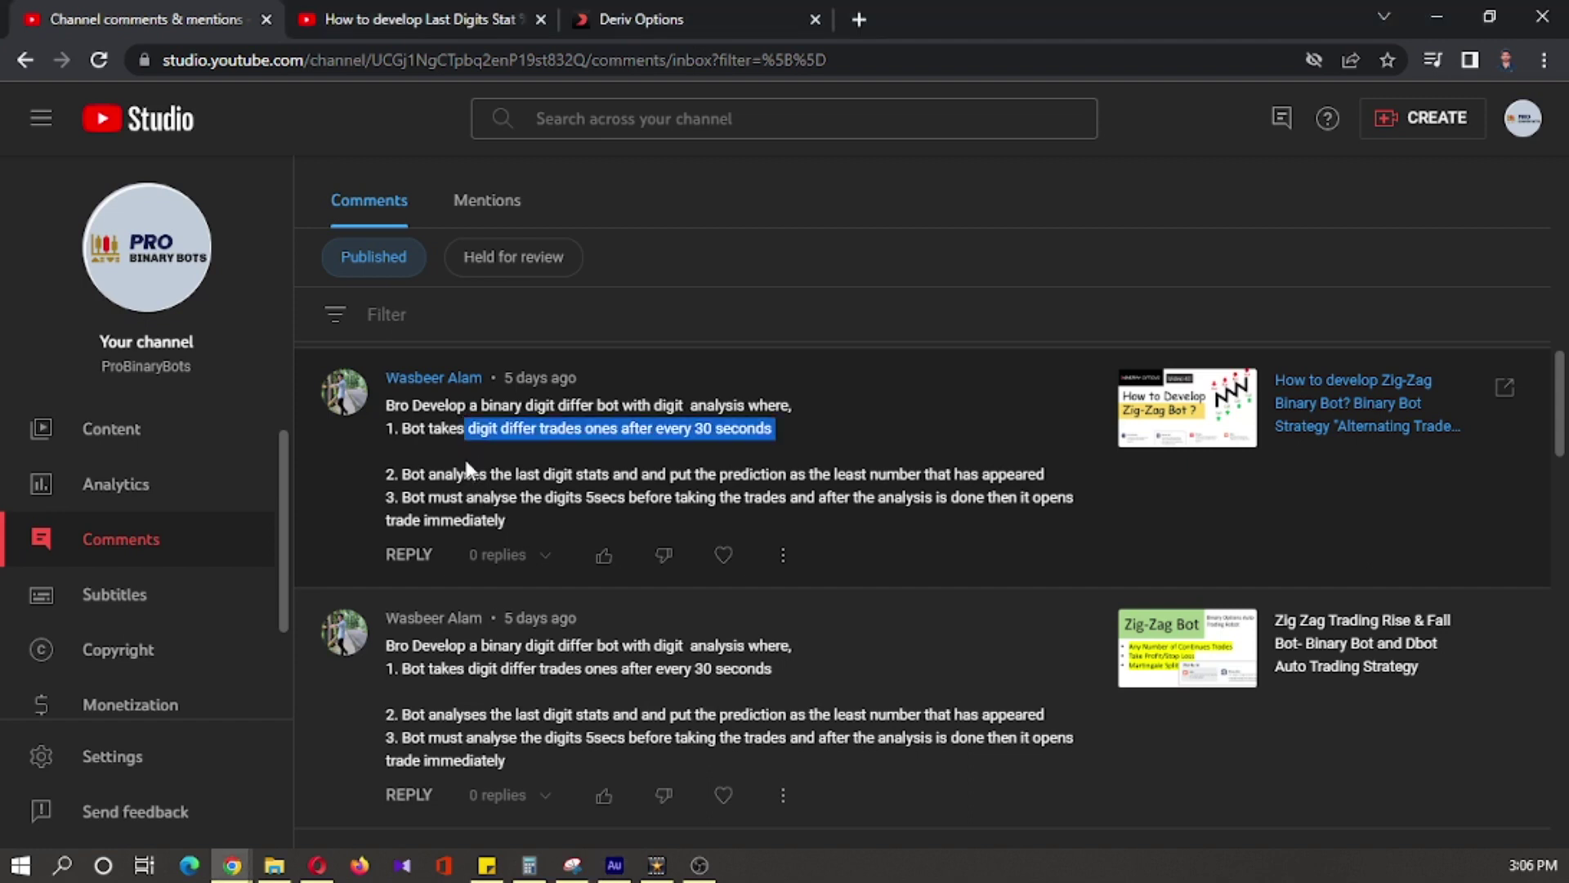
left_click(469, 493)
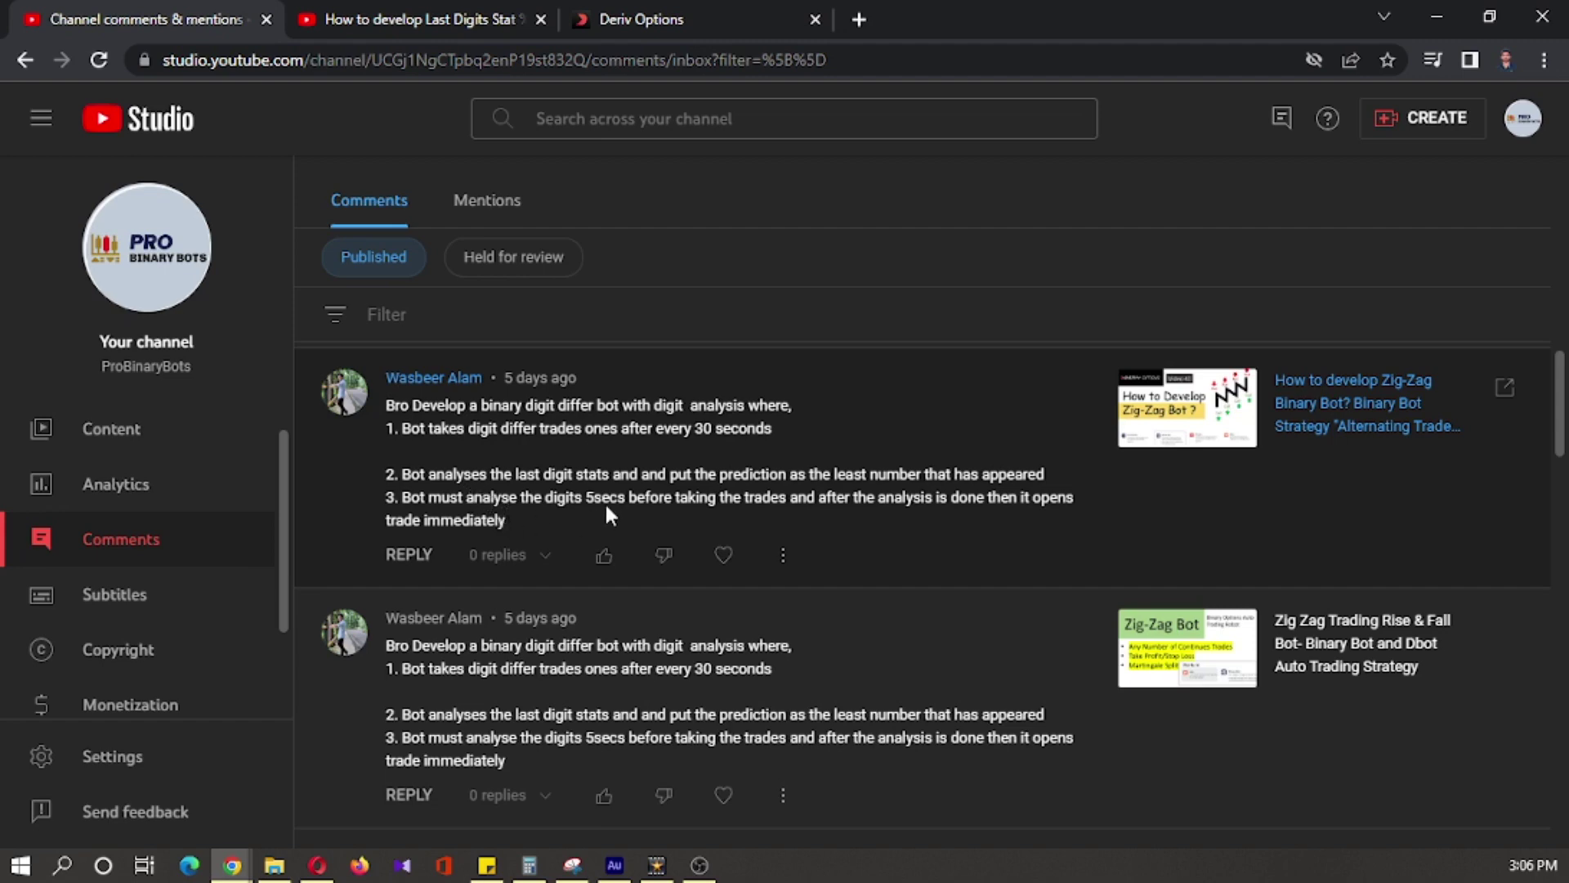
left_click_drag(584, 497, 671, 497)
left_click(671, 497)
scroll(513, 514, "down", 1)
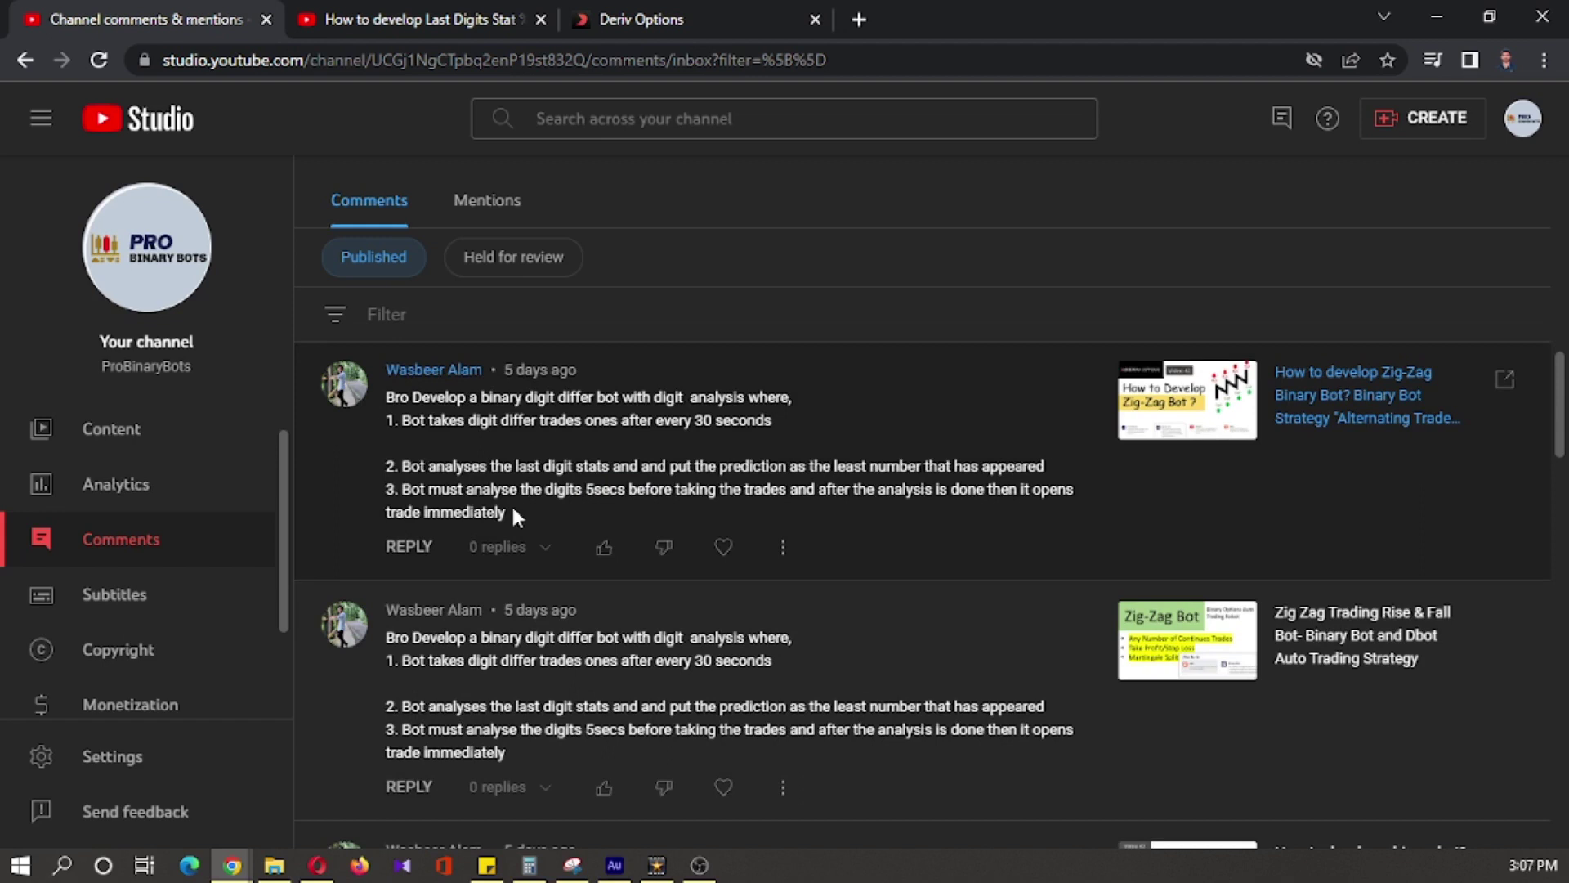
left_click_drag(511, 513, 419, 419)
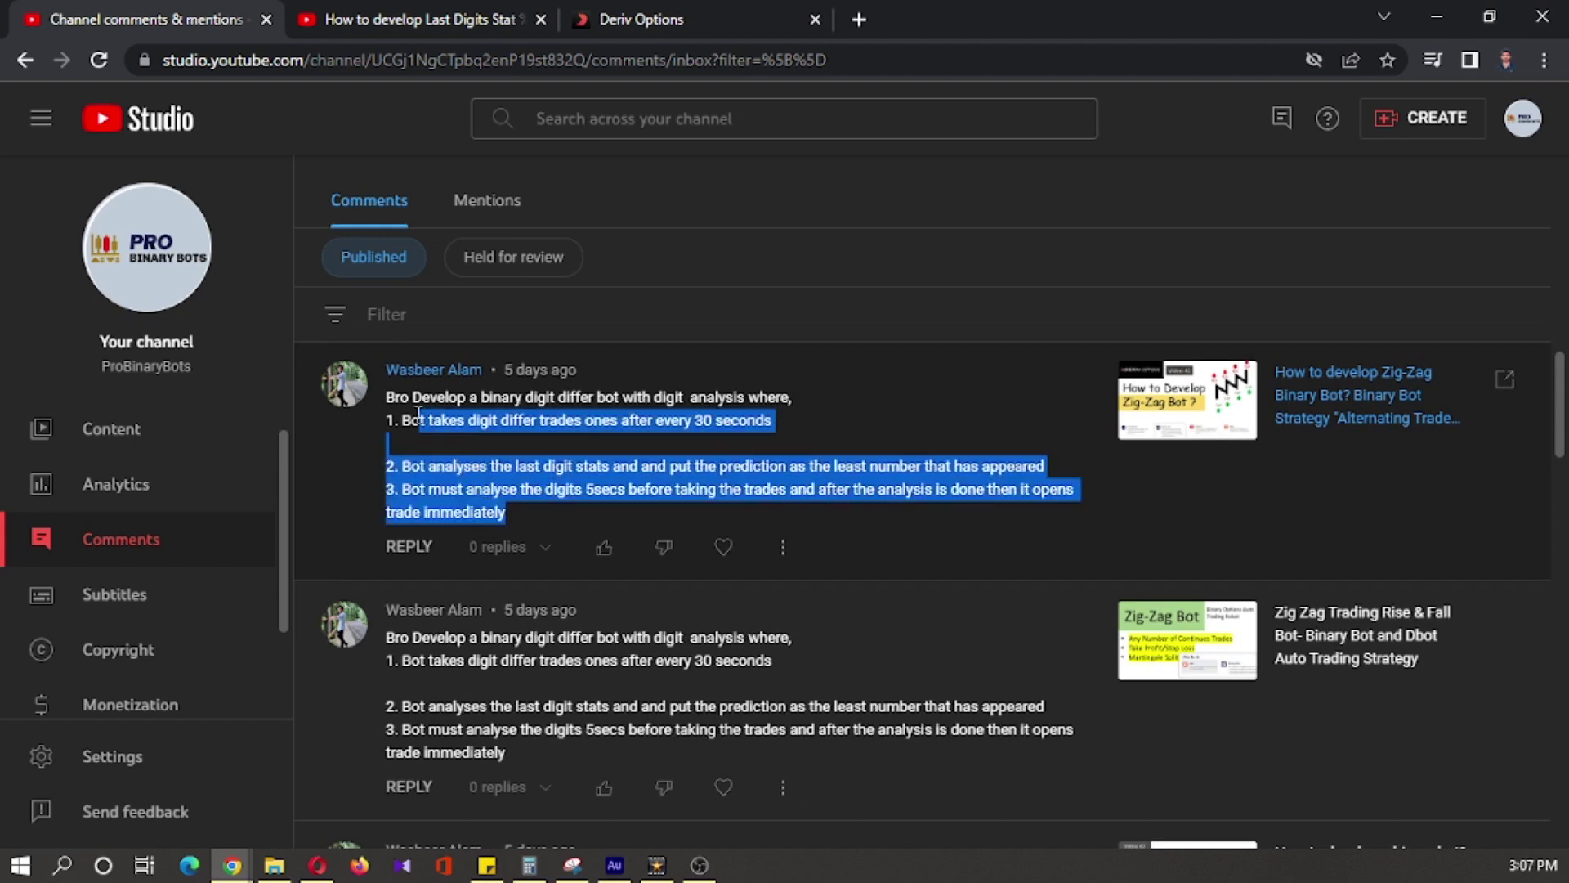
Step: Seek the Last Digits Stat video from its opening walkthrough ahead to the last-digit stats logic
left_click(418, 418)
left_click(430, 18)
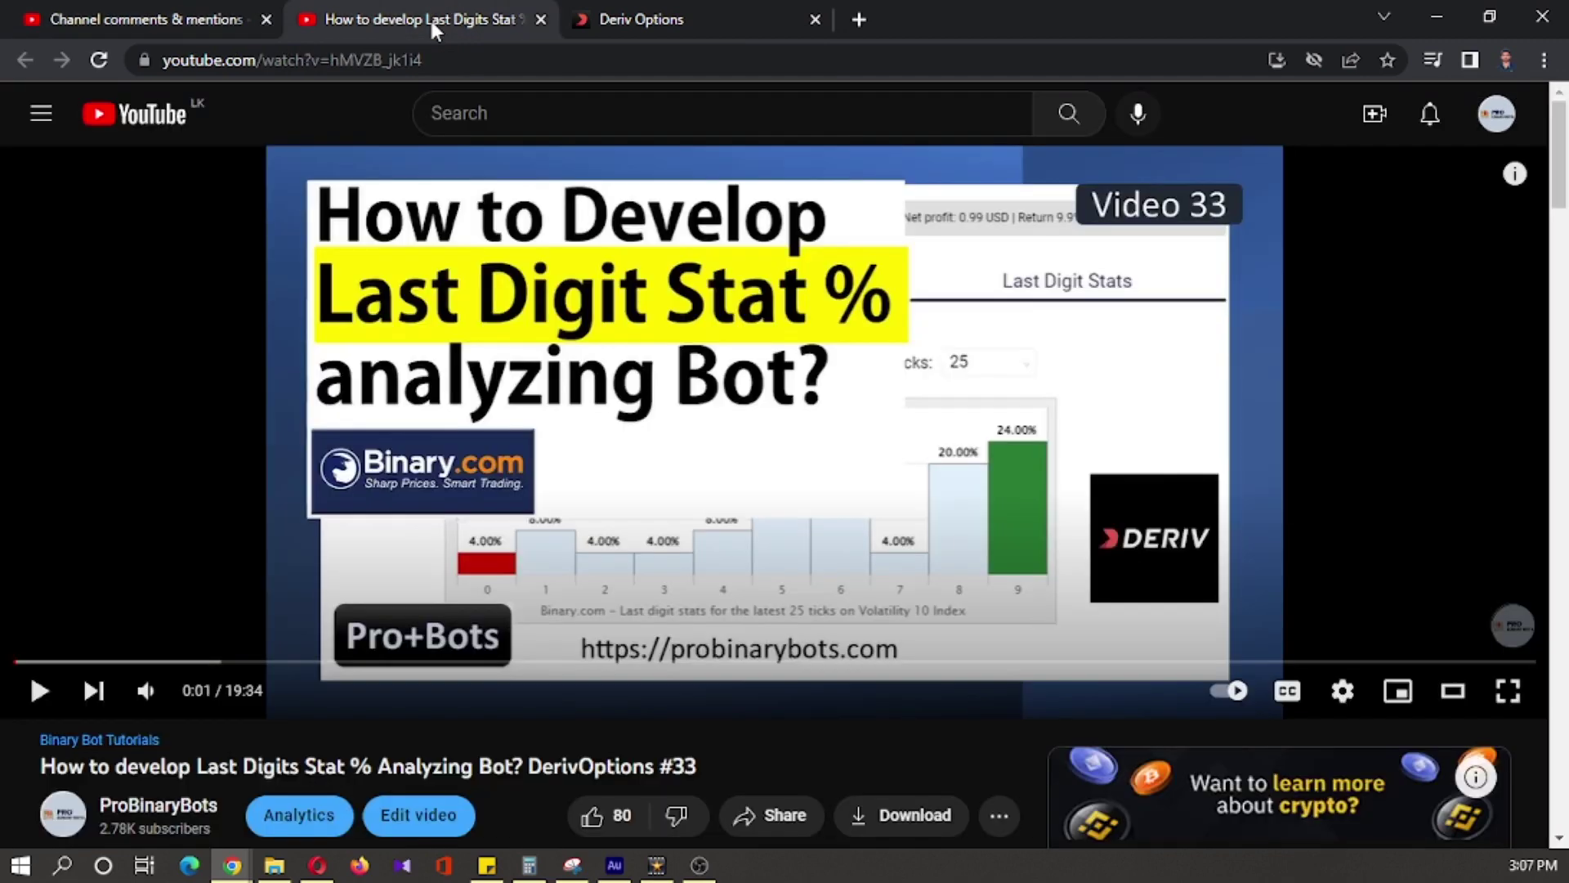
scroll(647, 448, "down", 1)
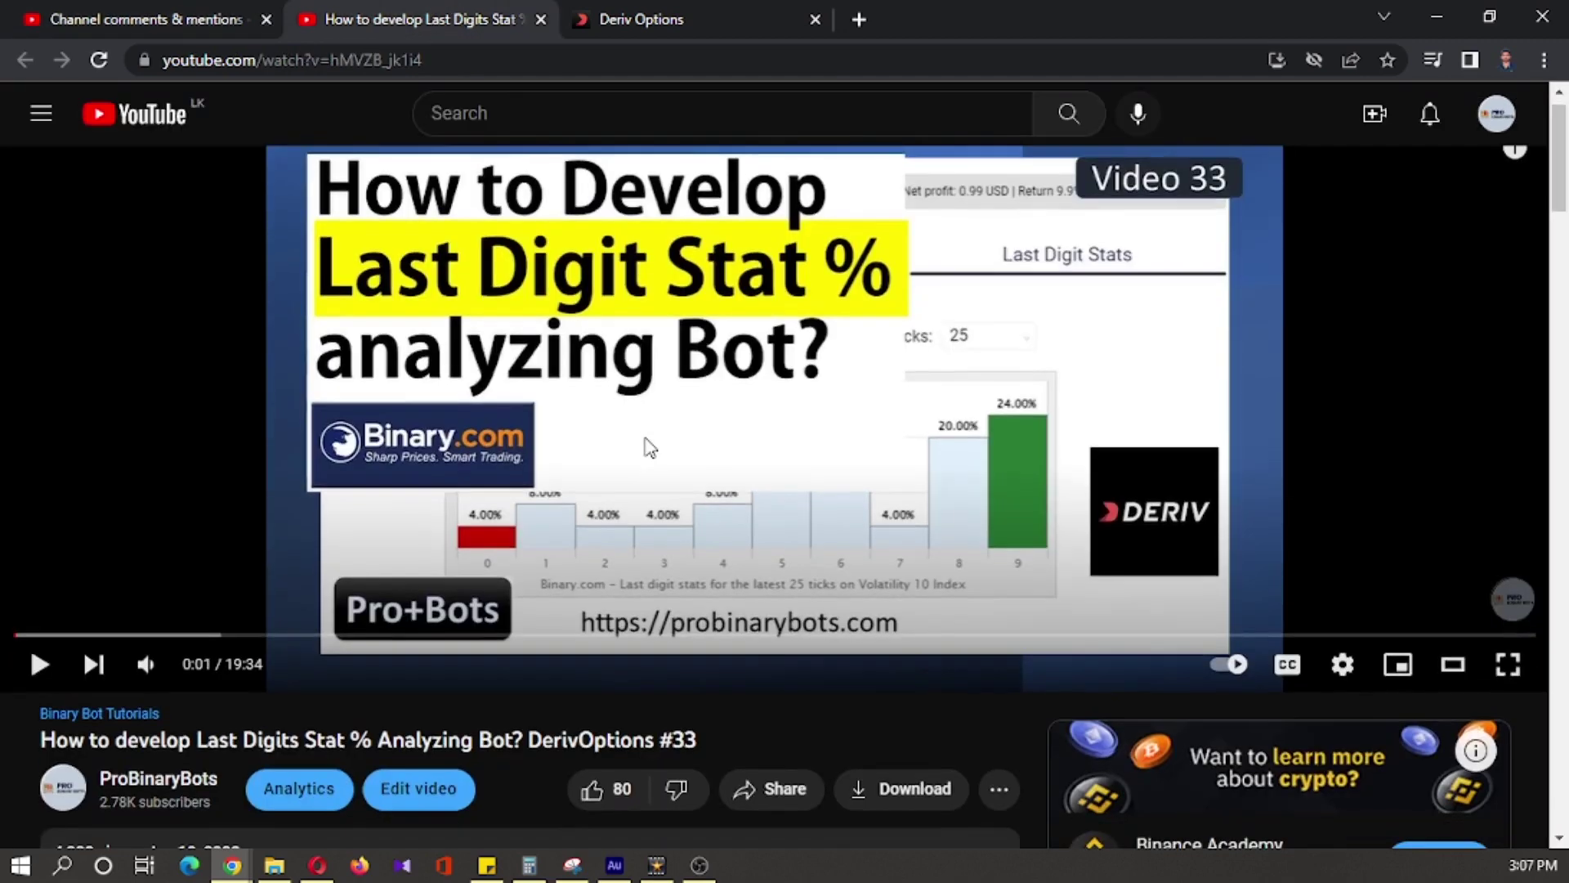
scroll(646, 445, "up", 1)
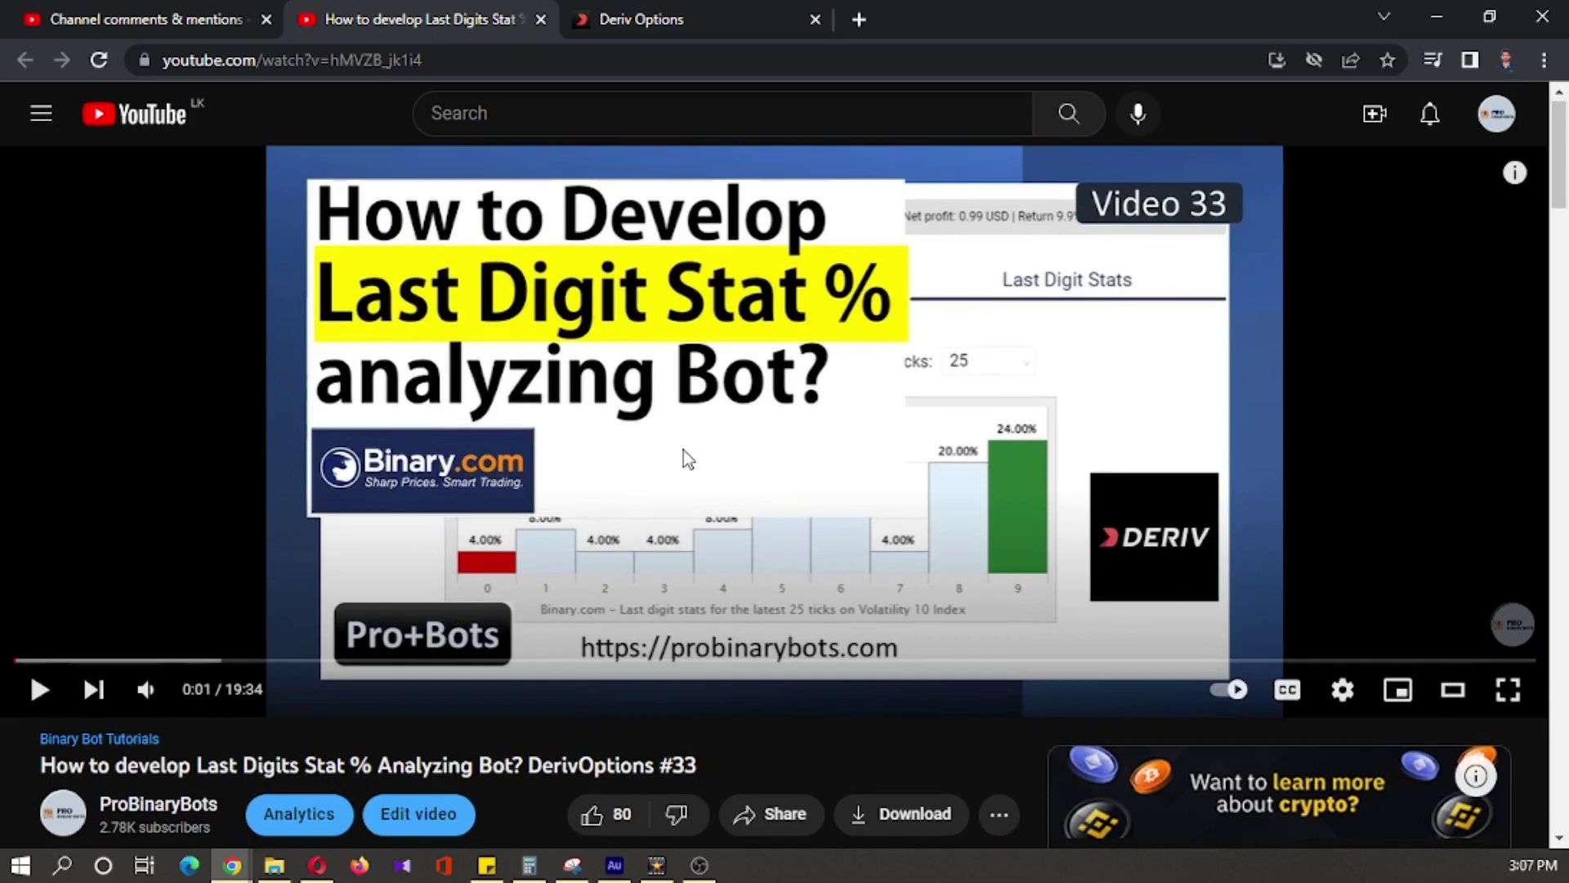
scroll(683, 456, "down", 1)
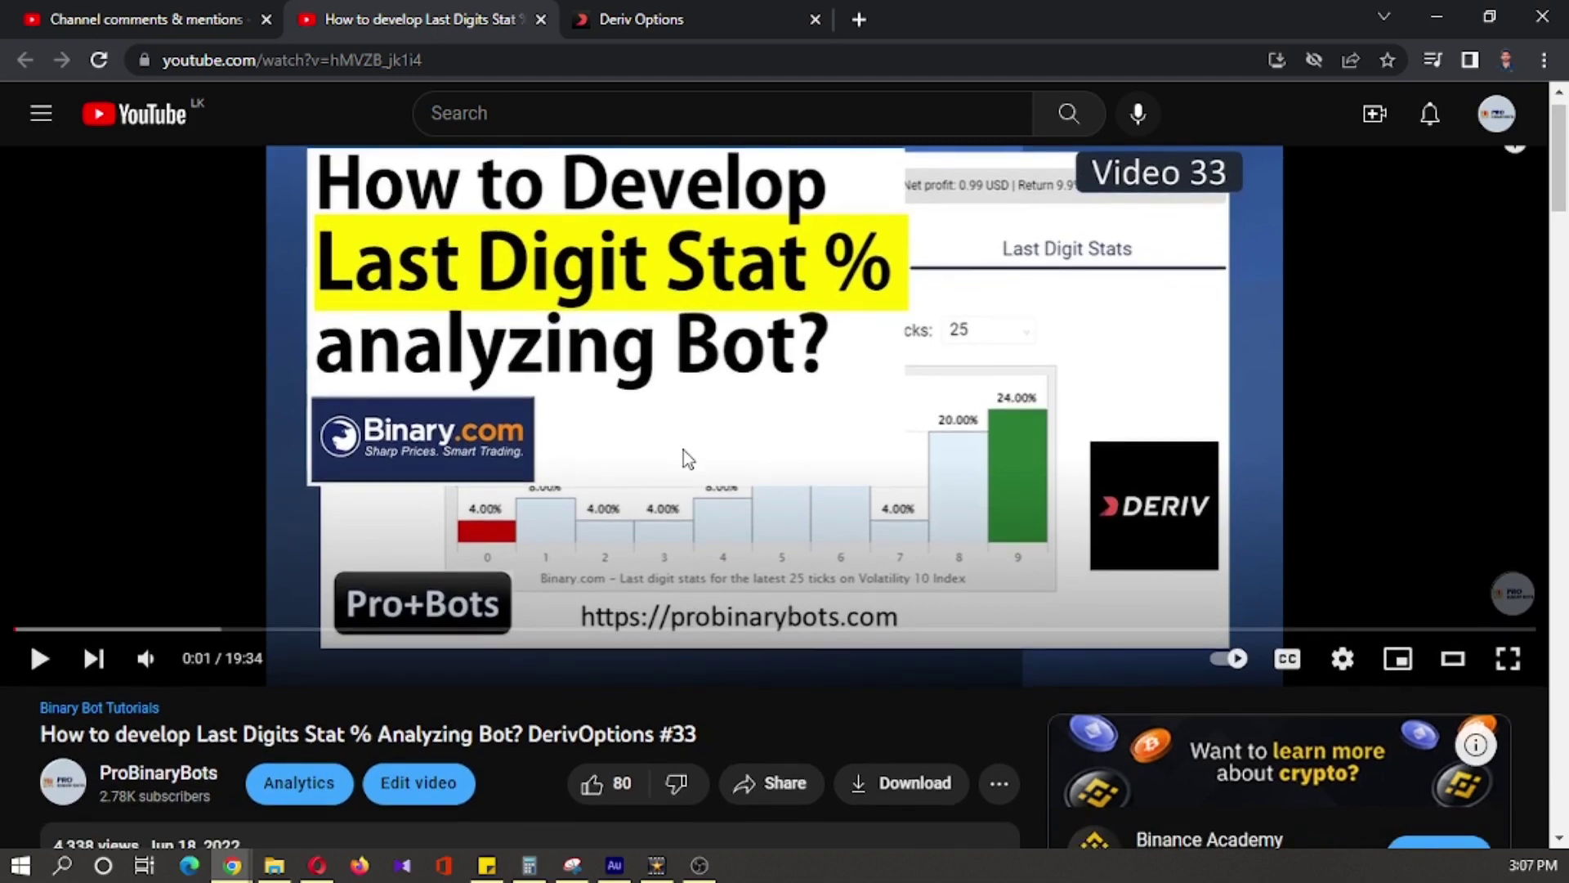
scroll(683, 450, "up", 1)
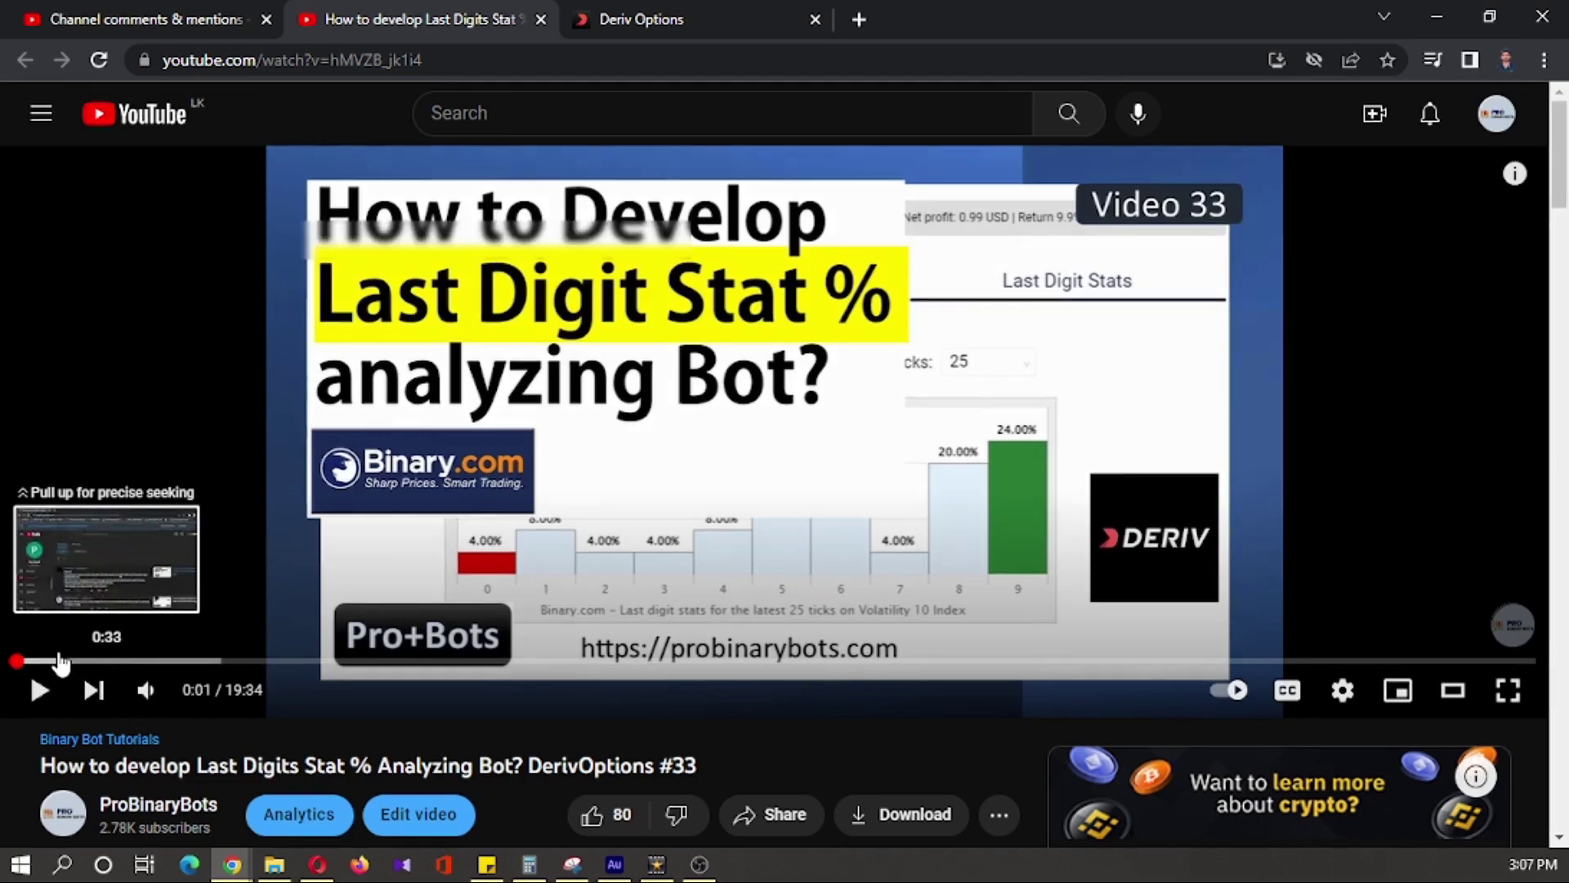
left_click_drag(70, 668, 56, 663)
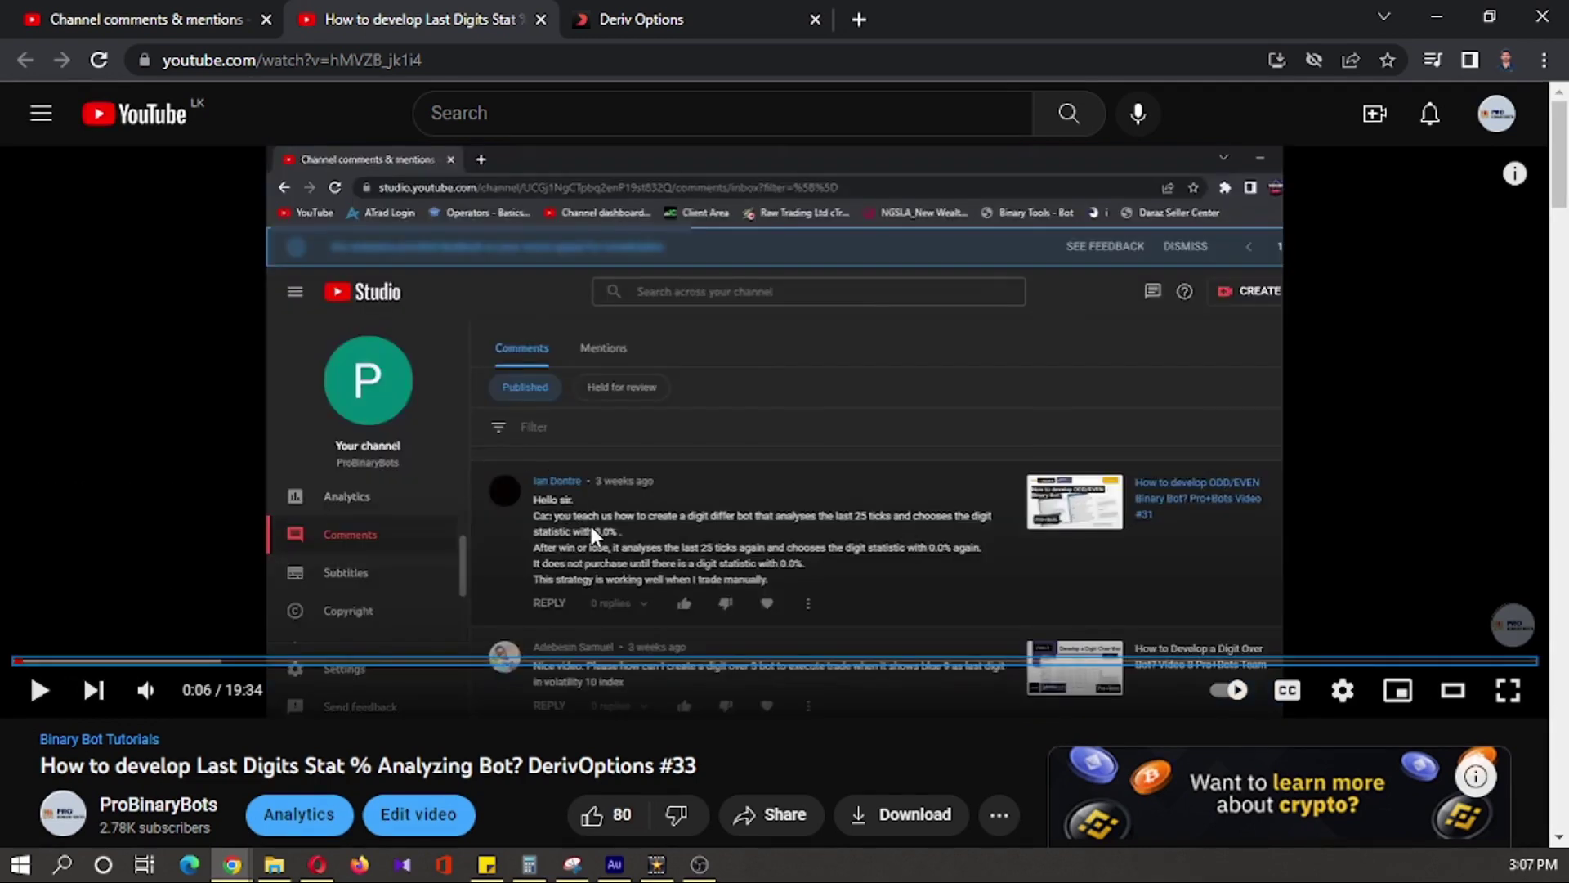
scroll(591, 526, "down", 1)
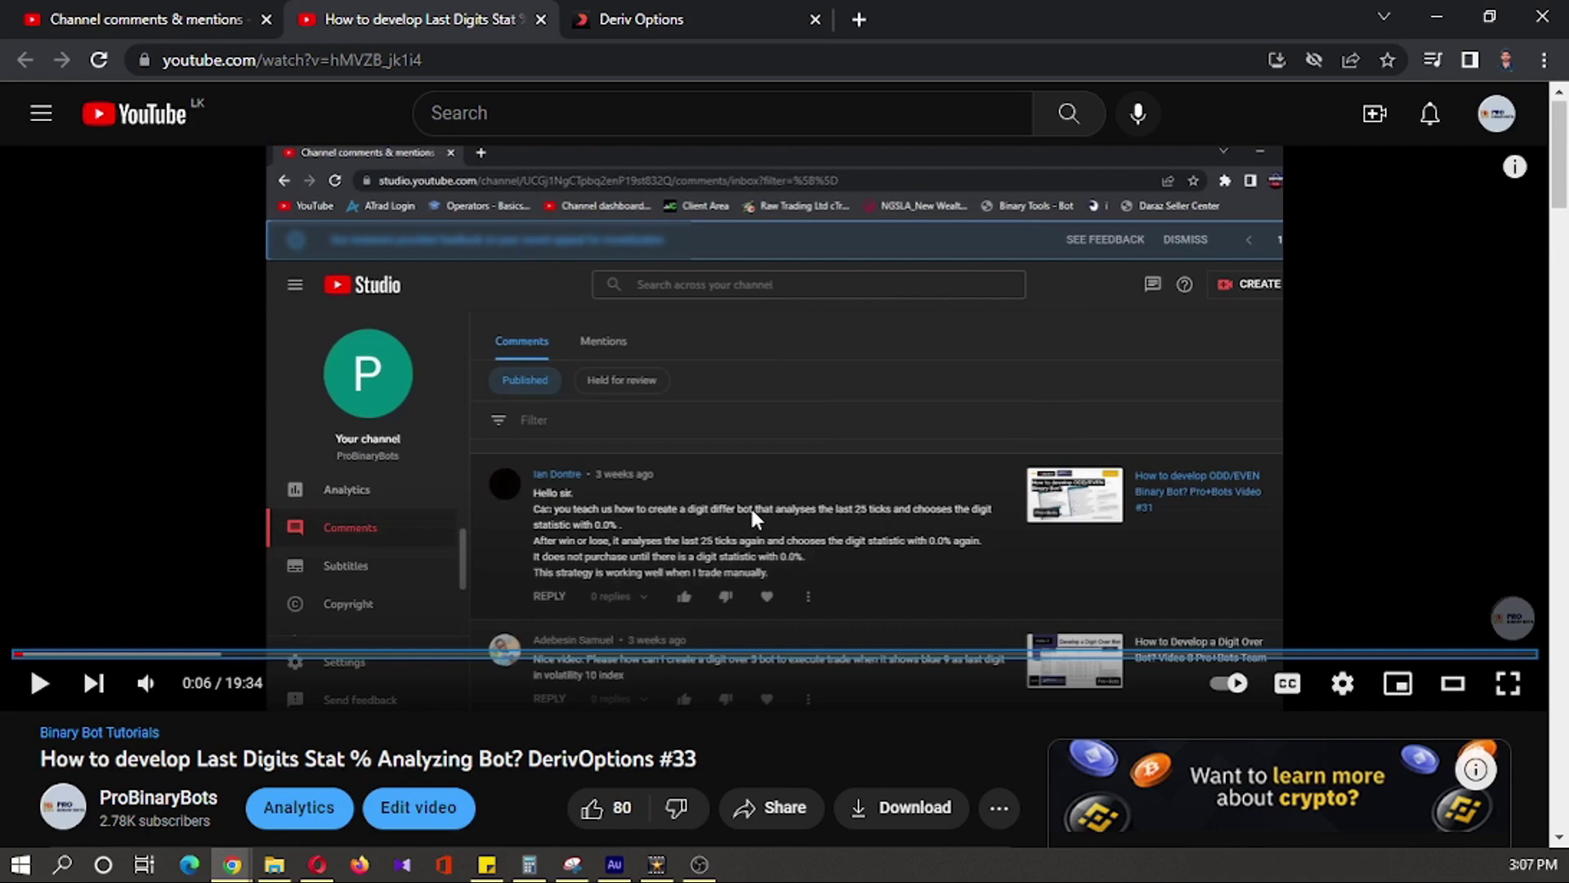
left_click(116, 658)
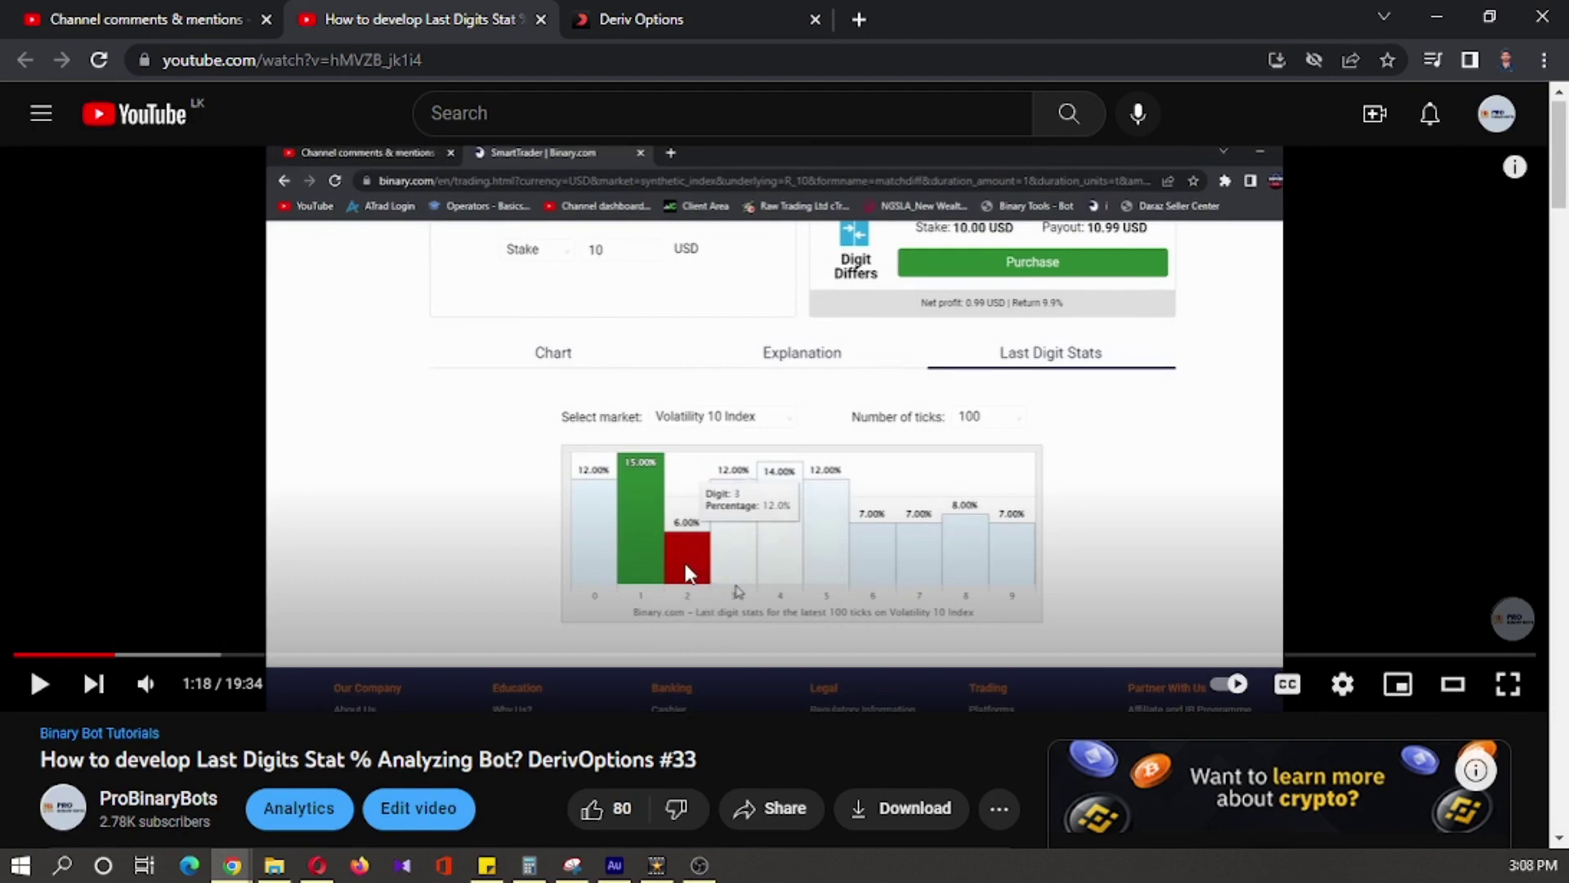
scroll(669, 613, "down", 1)
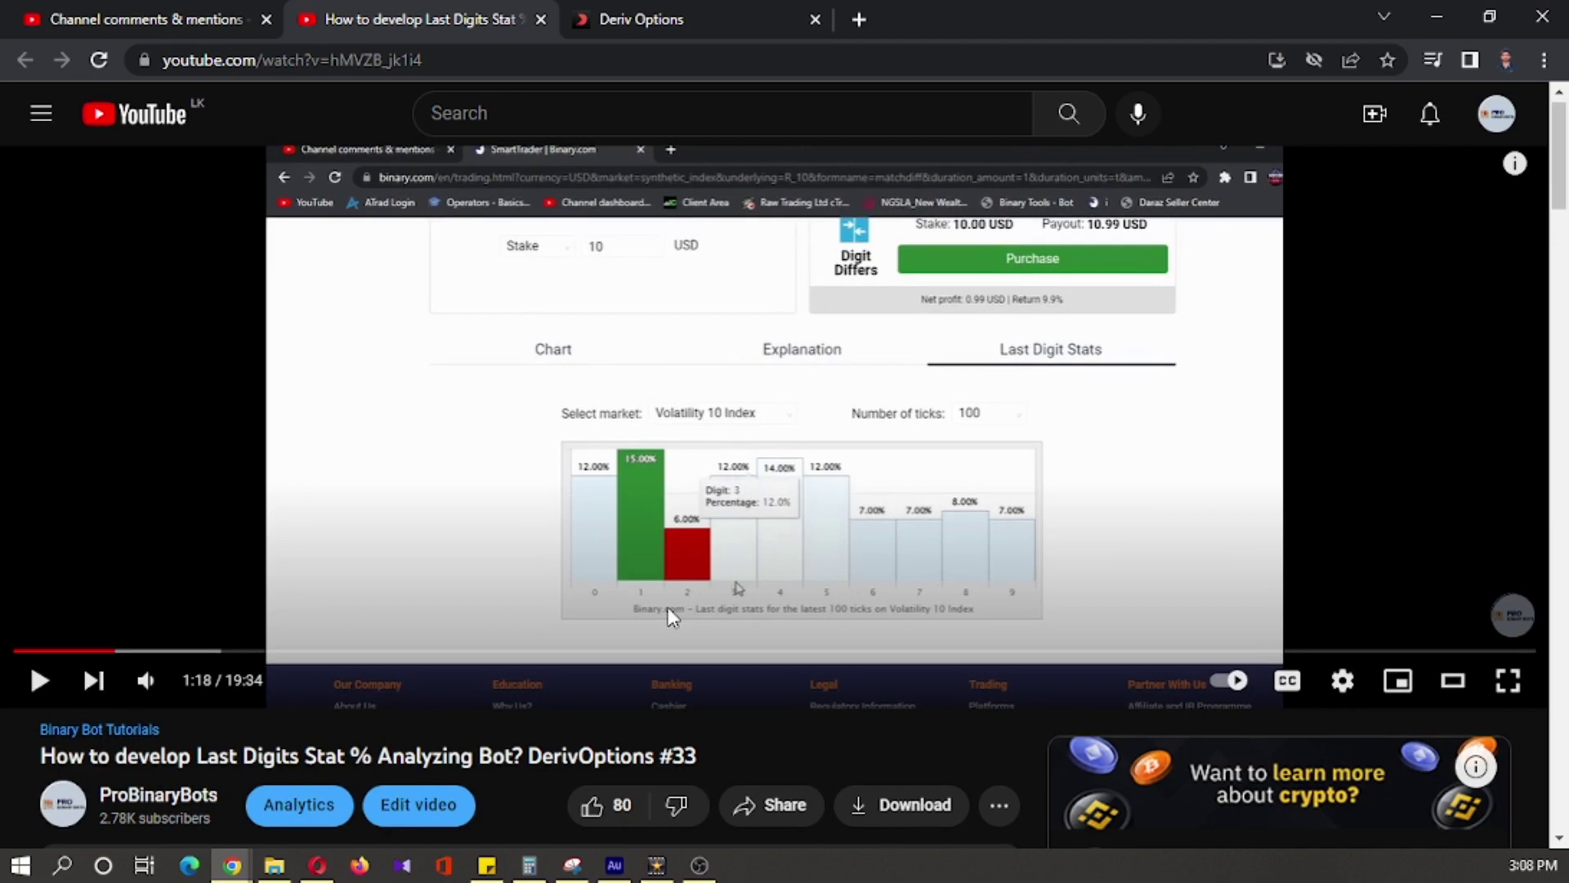
scroll(668, 615, "down", 1)
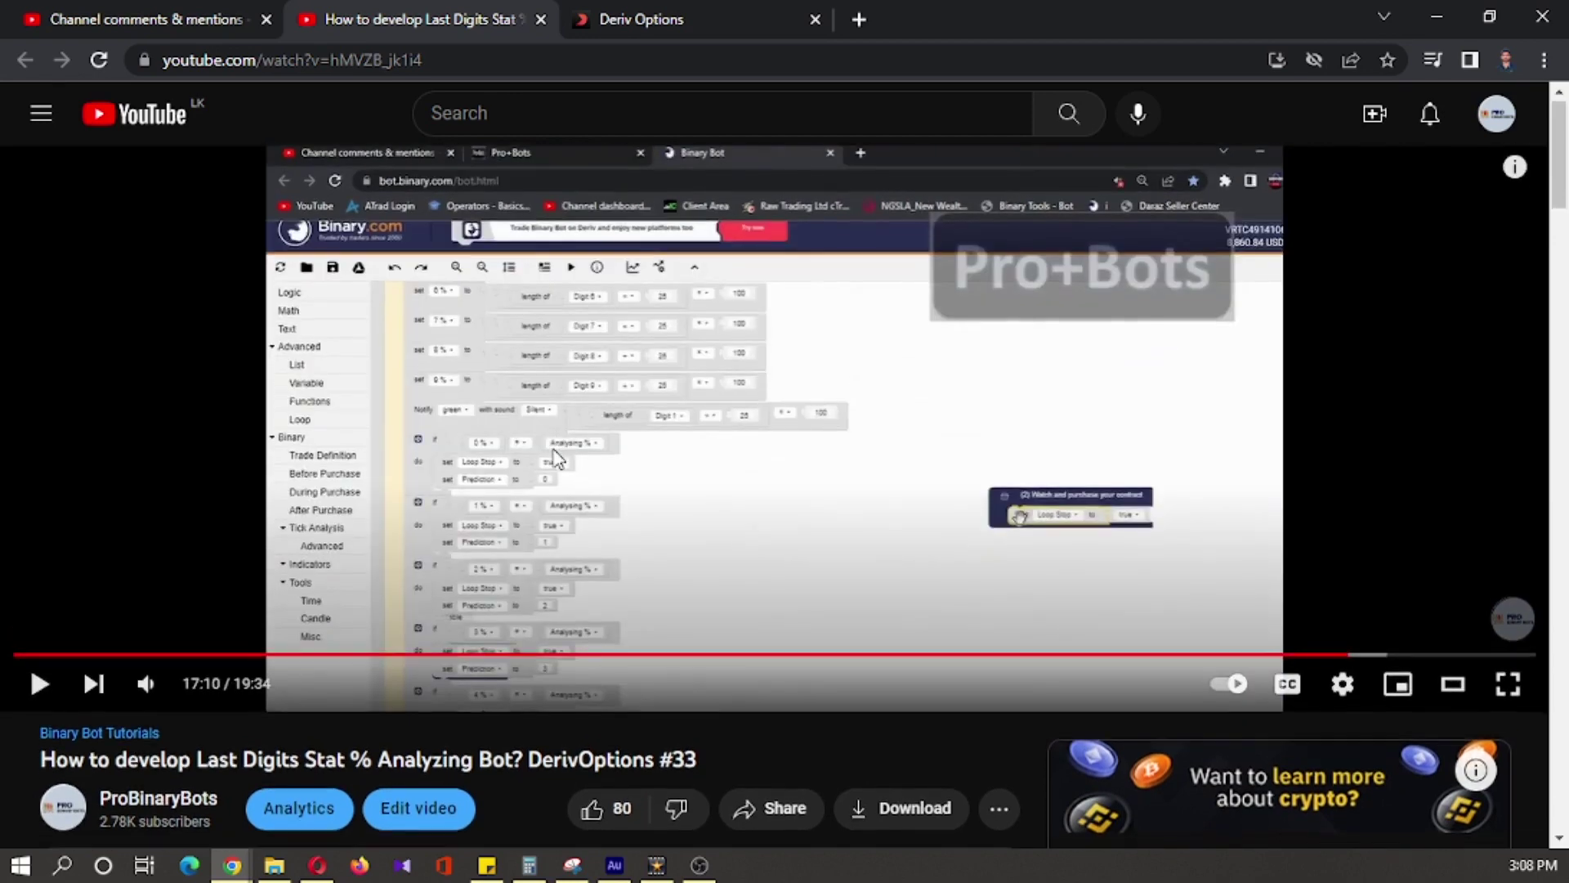
scroll(555, 456, "down", 1)
scroll(673, 375, "down", 4)
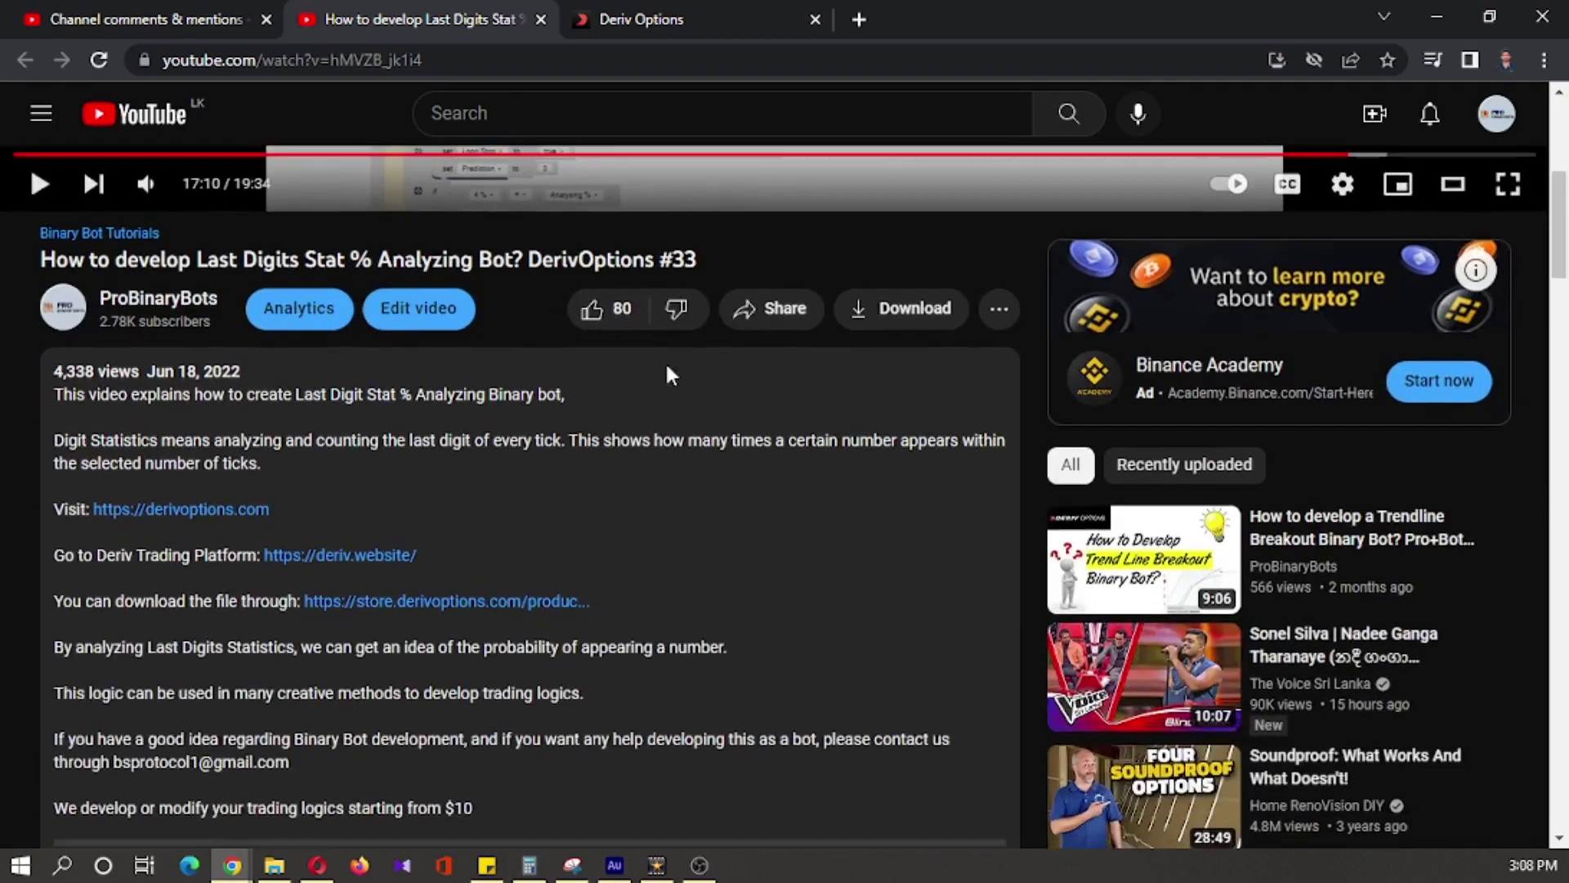
scroll(666, 362, "down", 1)
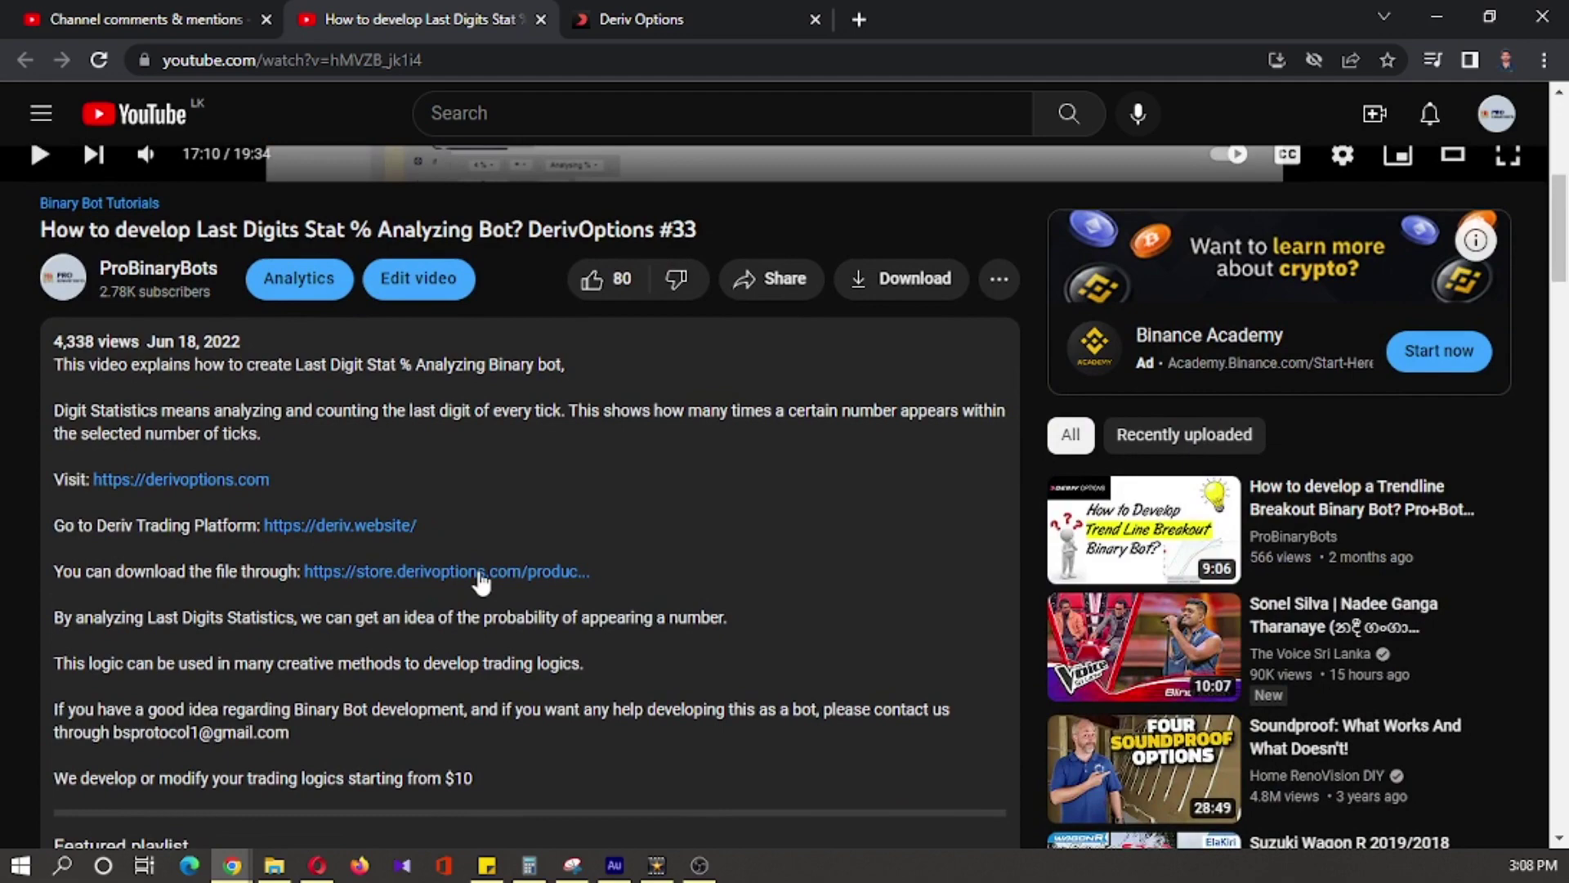
scroll(476, 576, "up", 1)
scroll(476, 581, "up", 3)
scroll(476, 580, "up", 1)
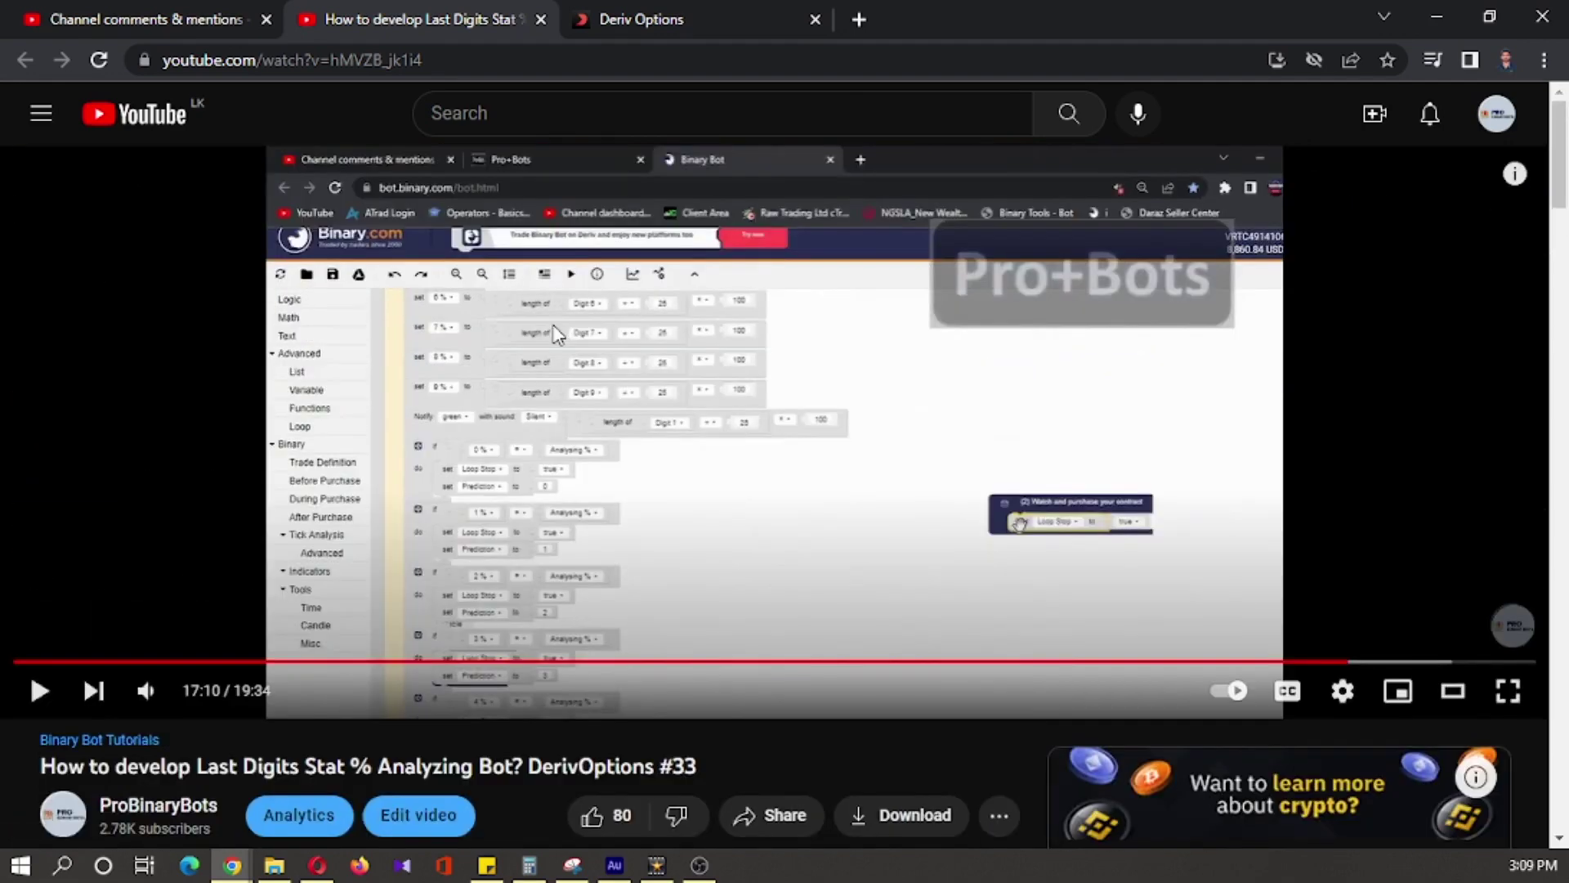
Step: From the Deriv Options site, follow the Dbot/Deriv Binary Bot link and launch the DBot trading app
left_click(632, 20)
scroll(530, 499, "up", 5)
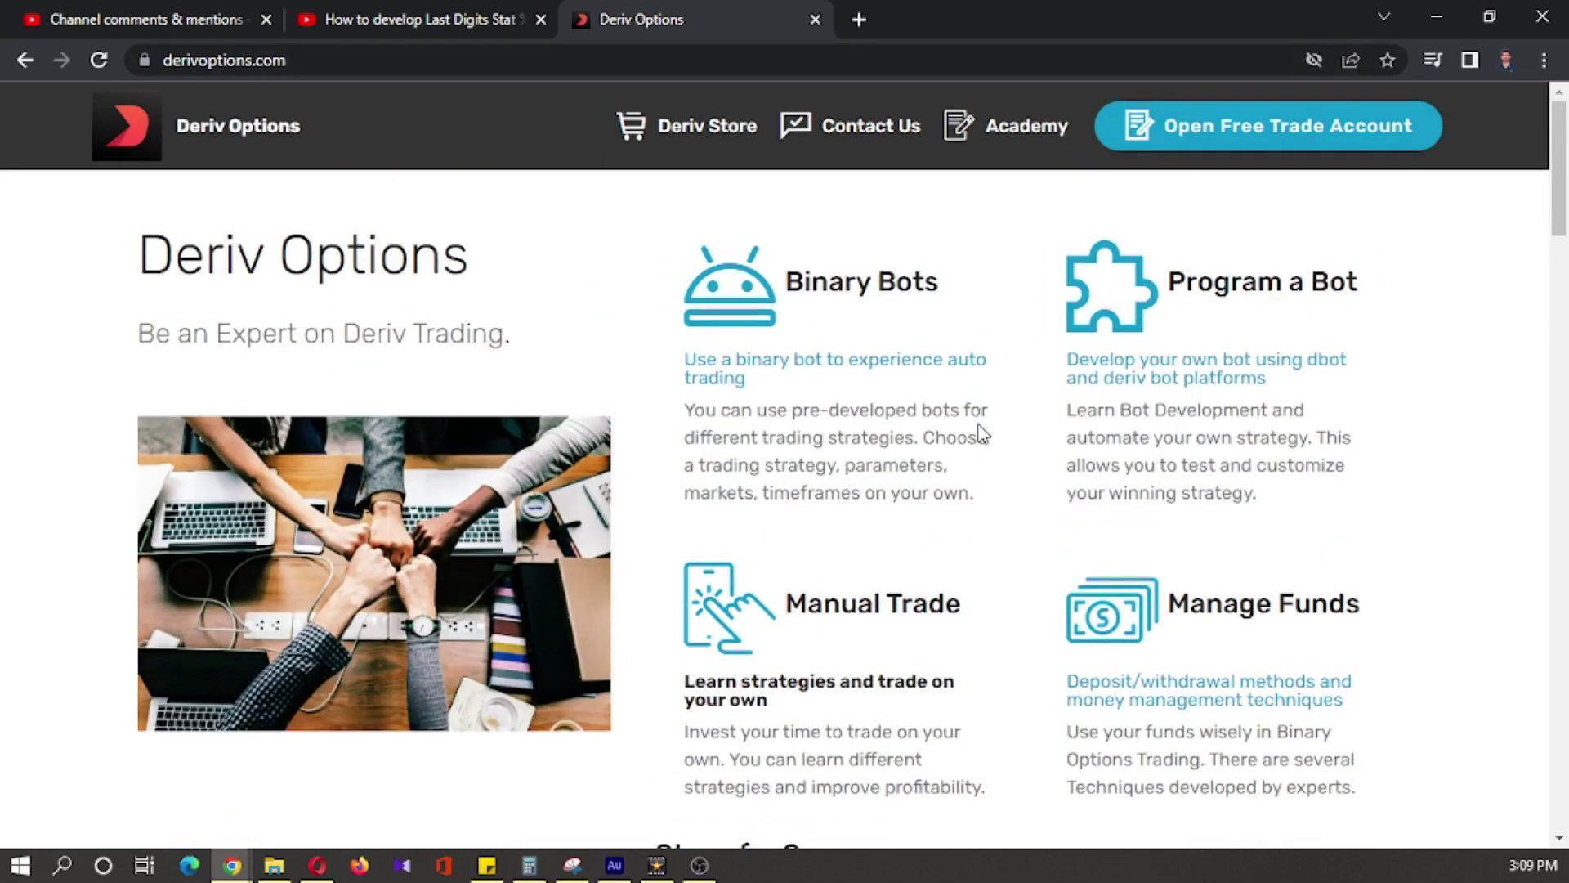
scroll(978, 432, "down", 1)
scroll(979, 432, "down", 1)
scroll(978, 431, "down", 3)
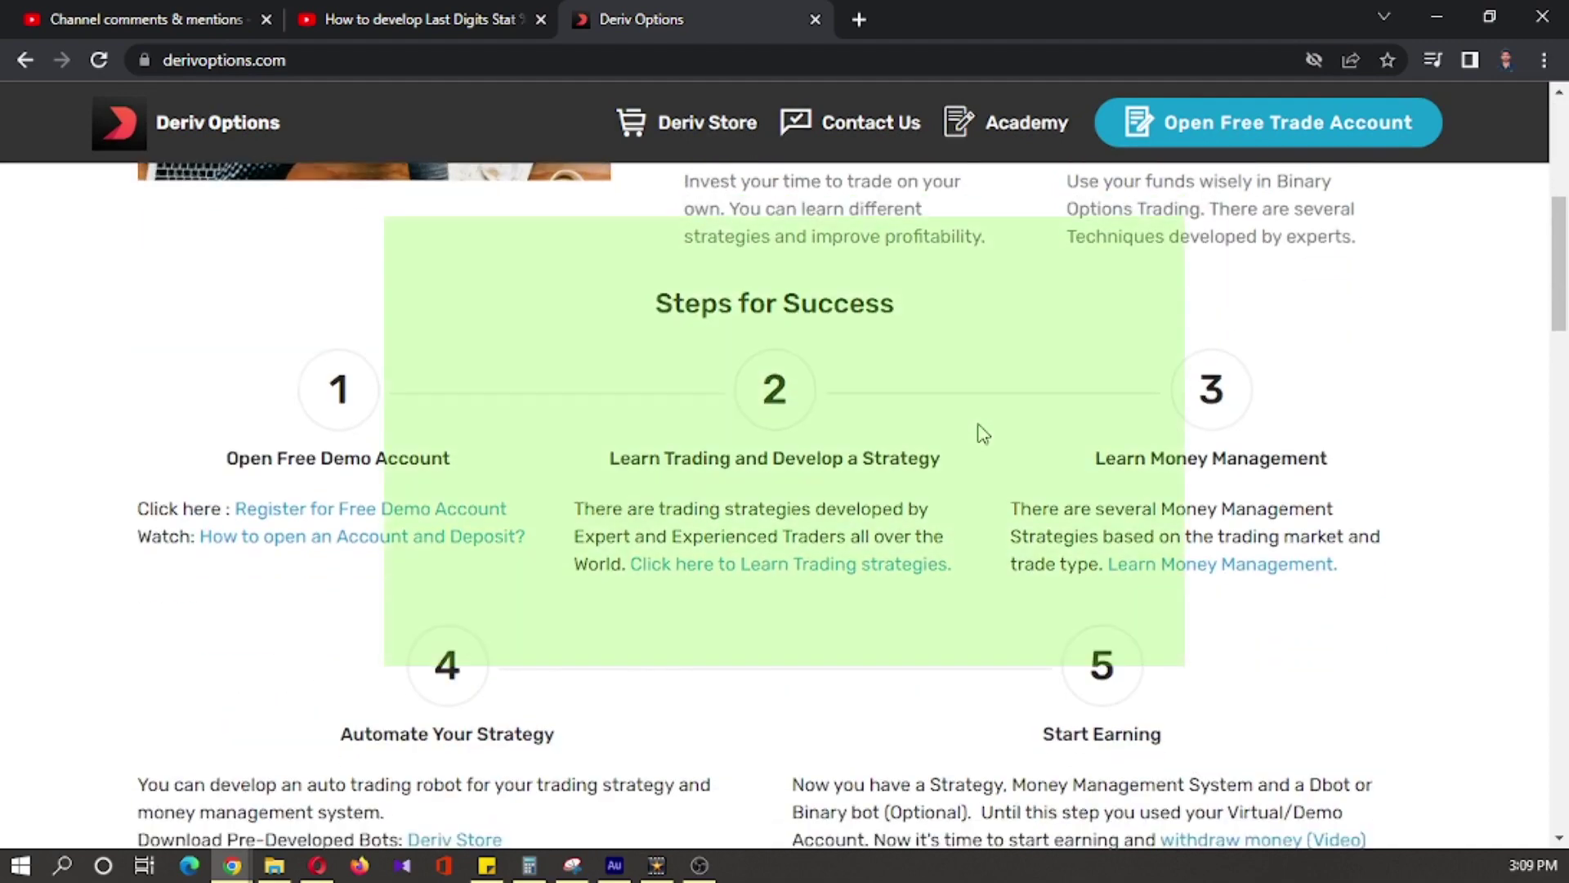
scroll(978, 432, "down", 1)
scroll(480, 550, "down", 1)
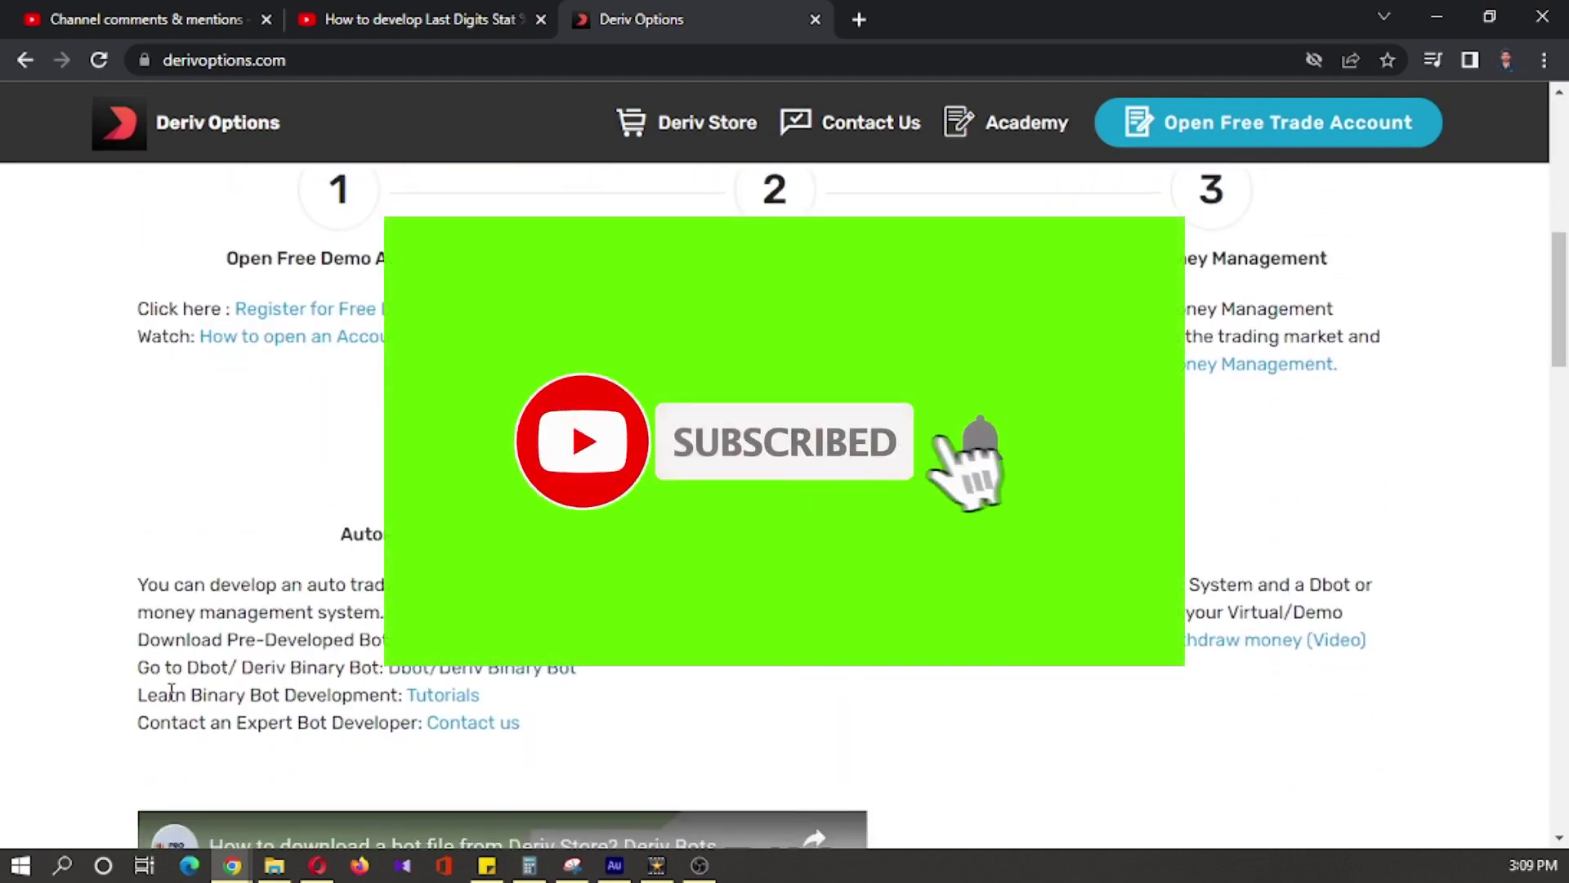
left_click_drag(318, 673, 383, 674)
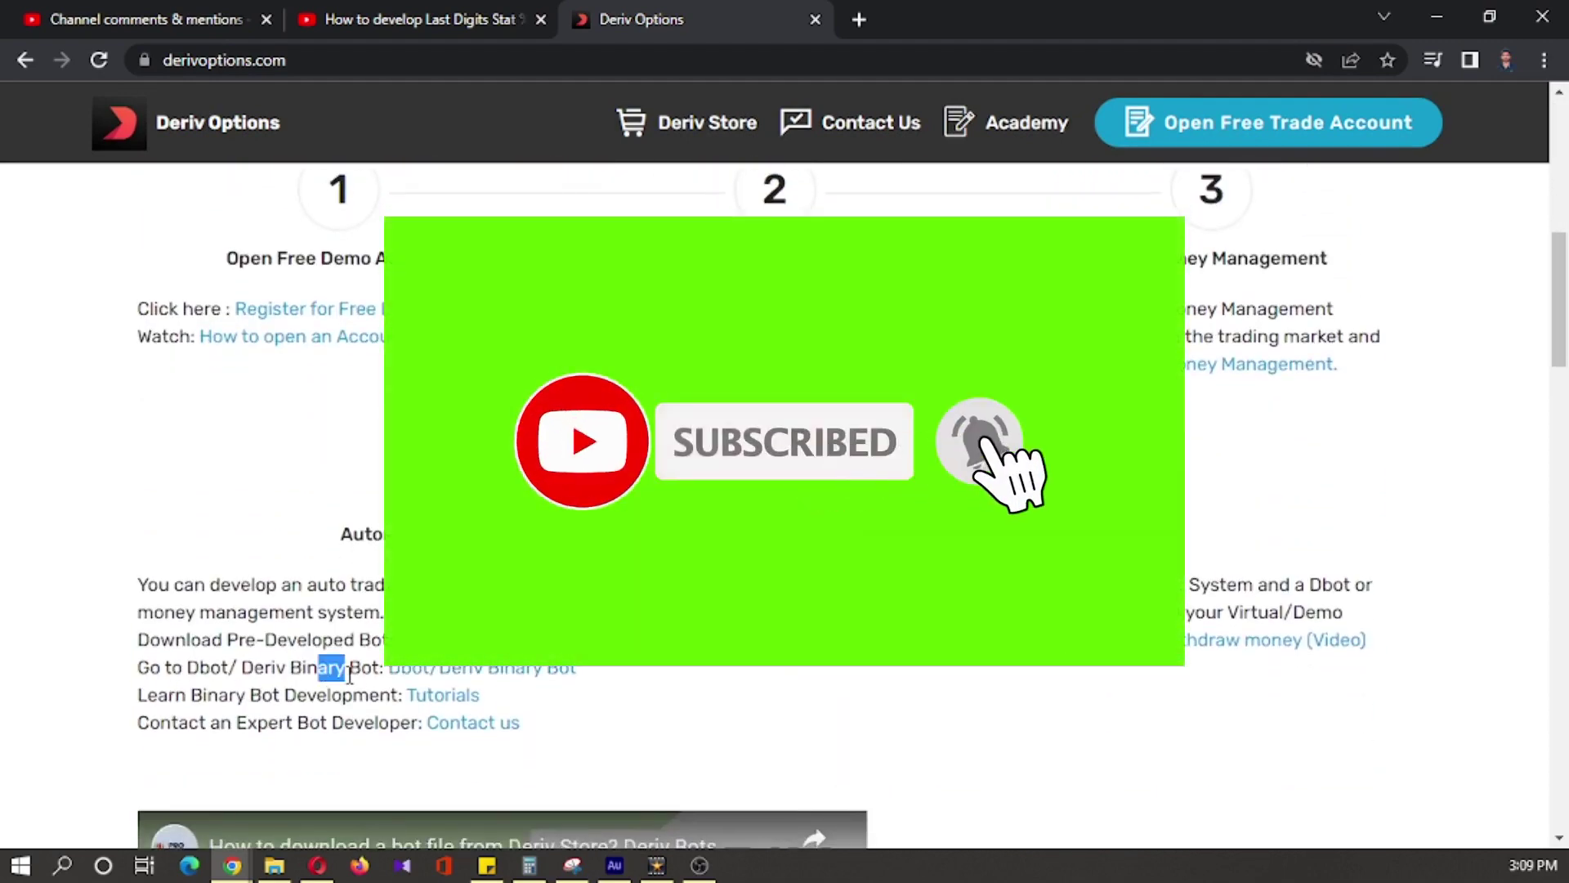
left_click(442, 673)
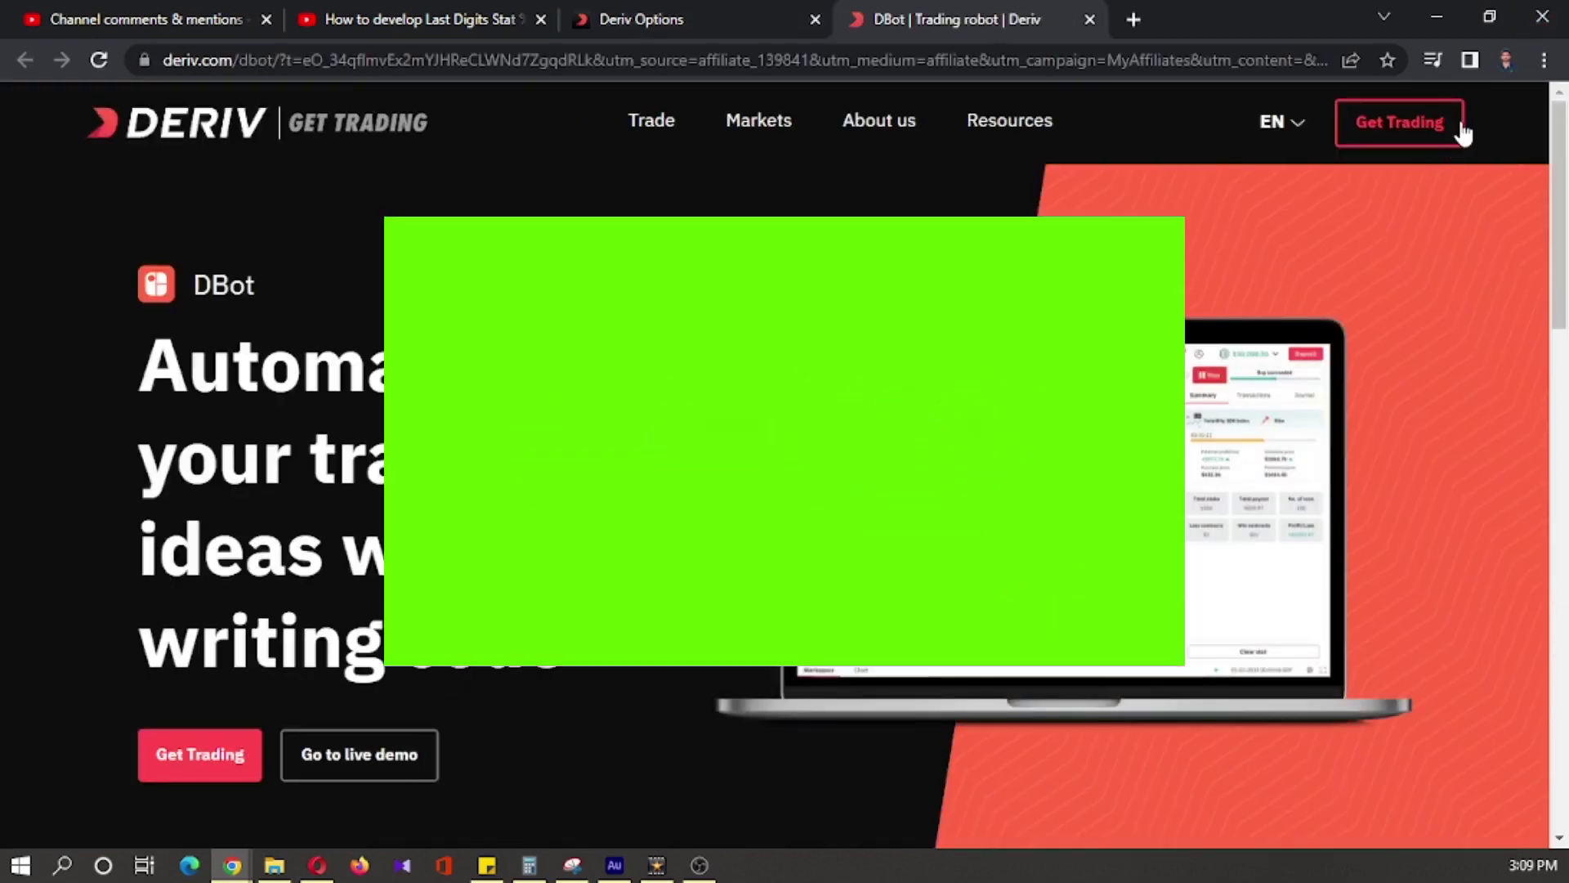
left_click(1399, 122)
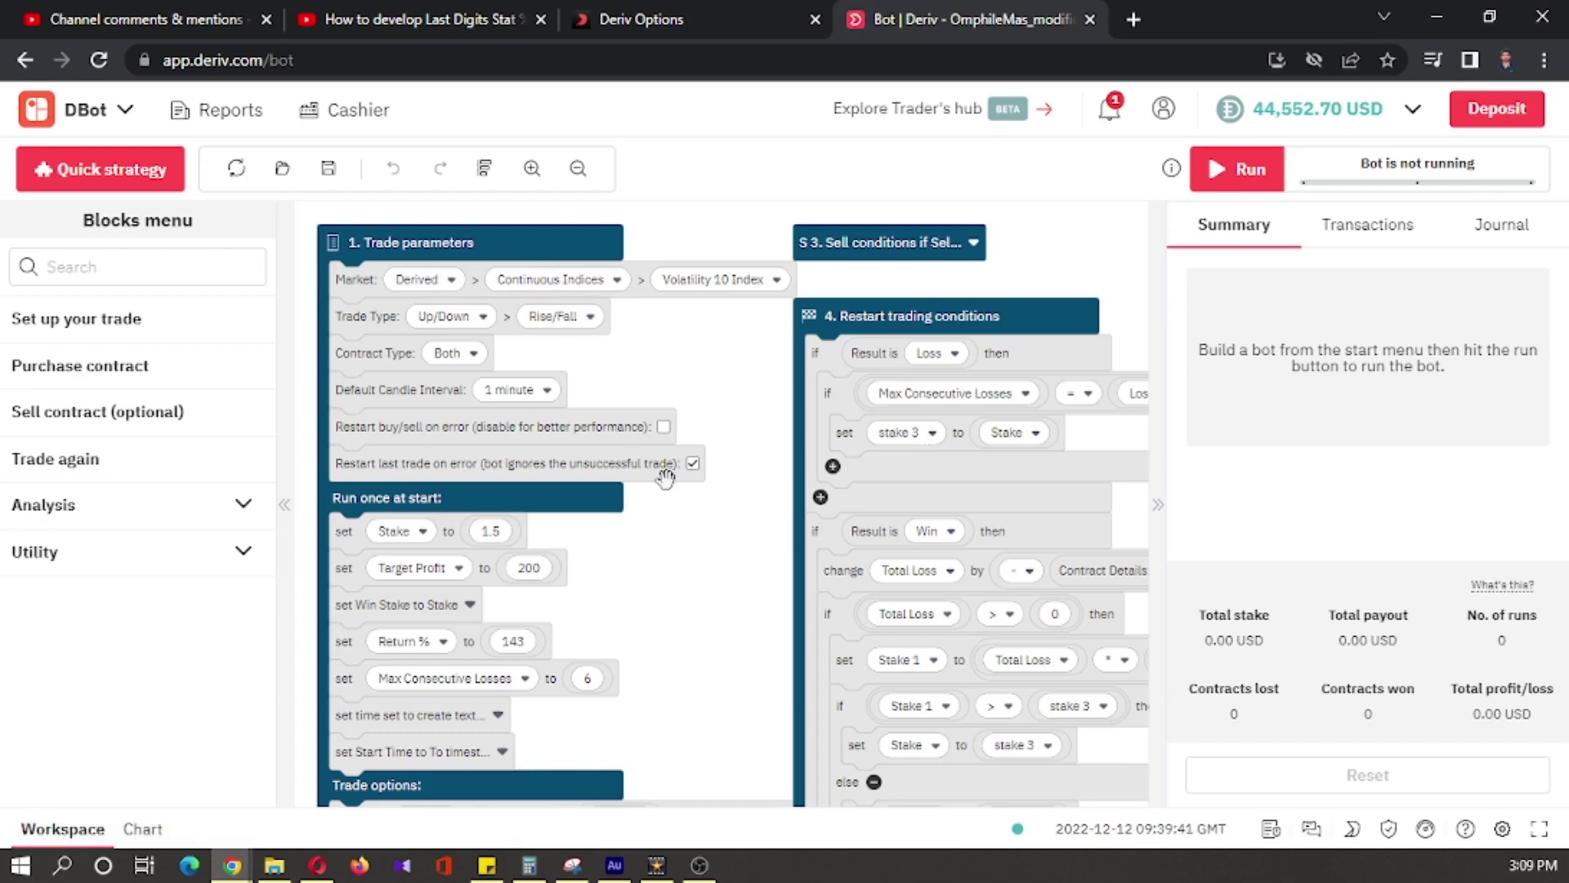
Step: Switch from DBot to the Binary Bot platform via the Deriv platforms list
mouse_move(625, 604)
left_mouse_down()
mouse_move(646, 538)
mouse_move(641, 610)
left_mouse_up()
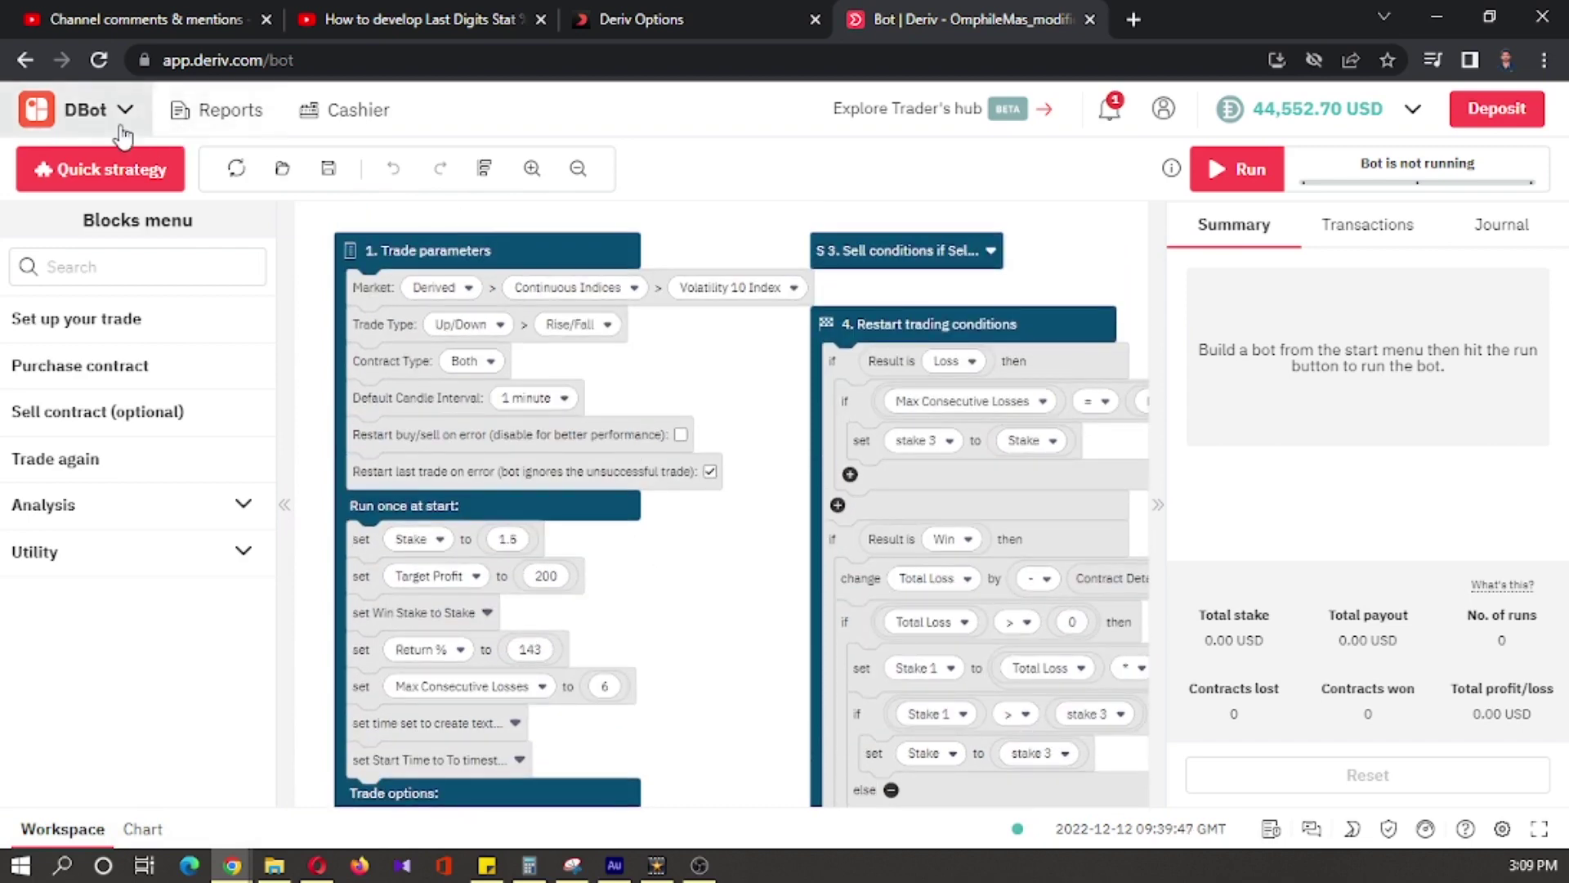
left_click(125, 110)
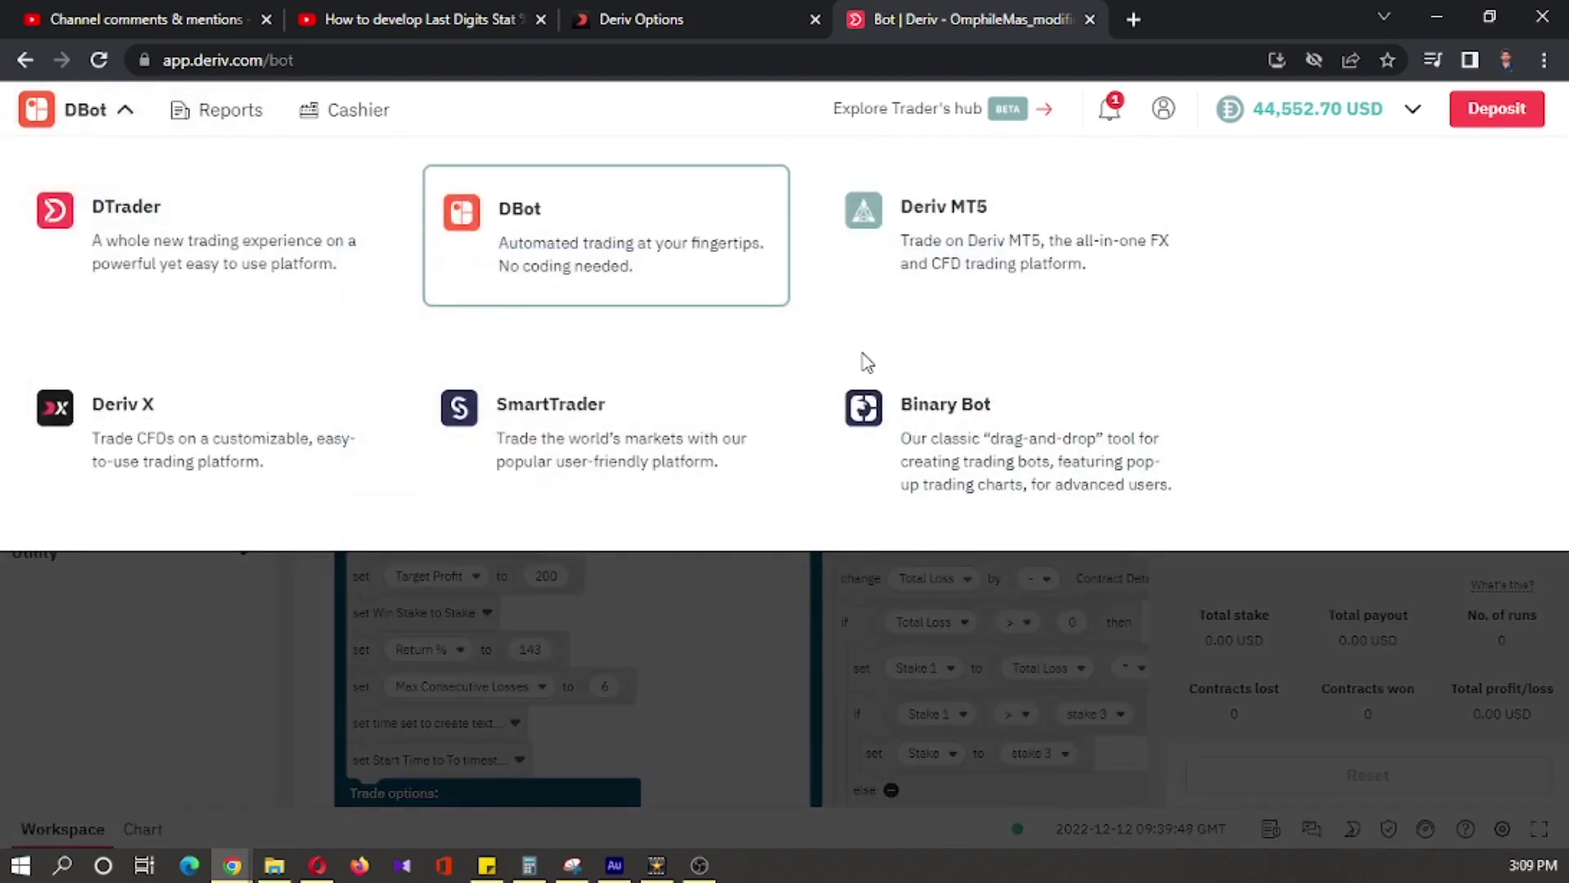
left_click(947, 478)
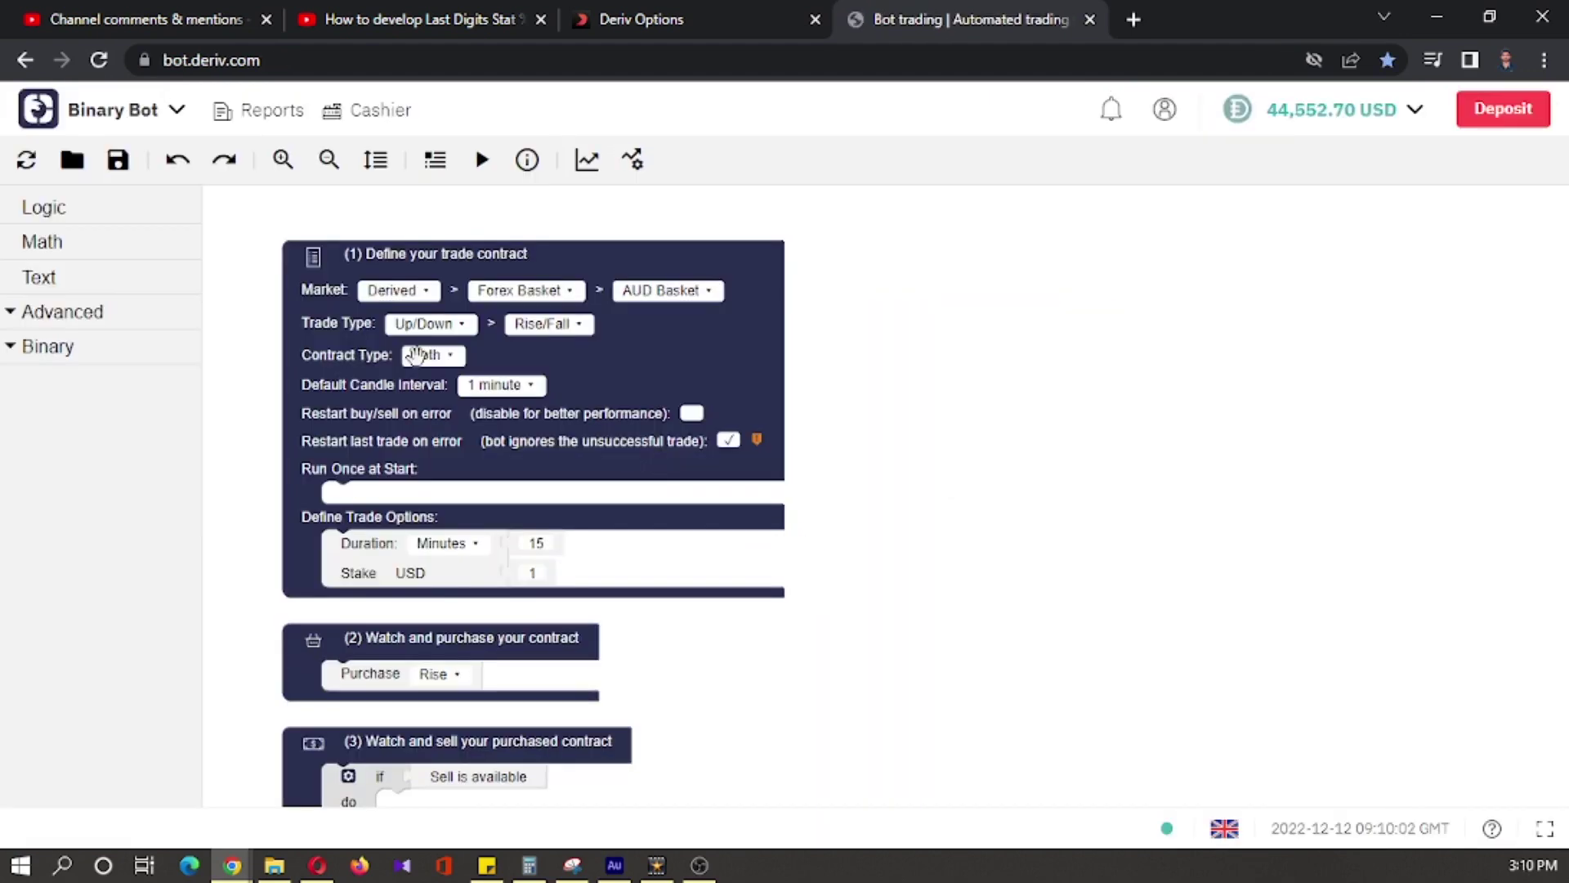
Step: Reset the workspace and load the Digit Stat Analyzing Bot.xml file into Binary Bot
left_click(26, 163)
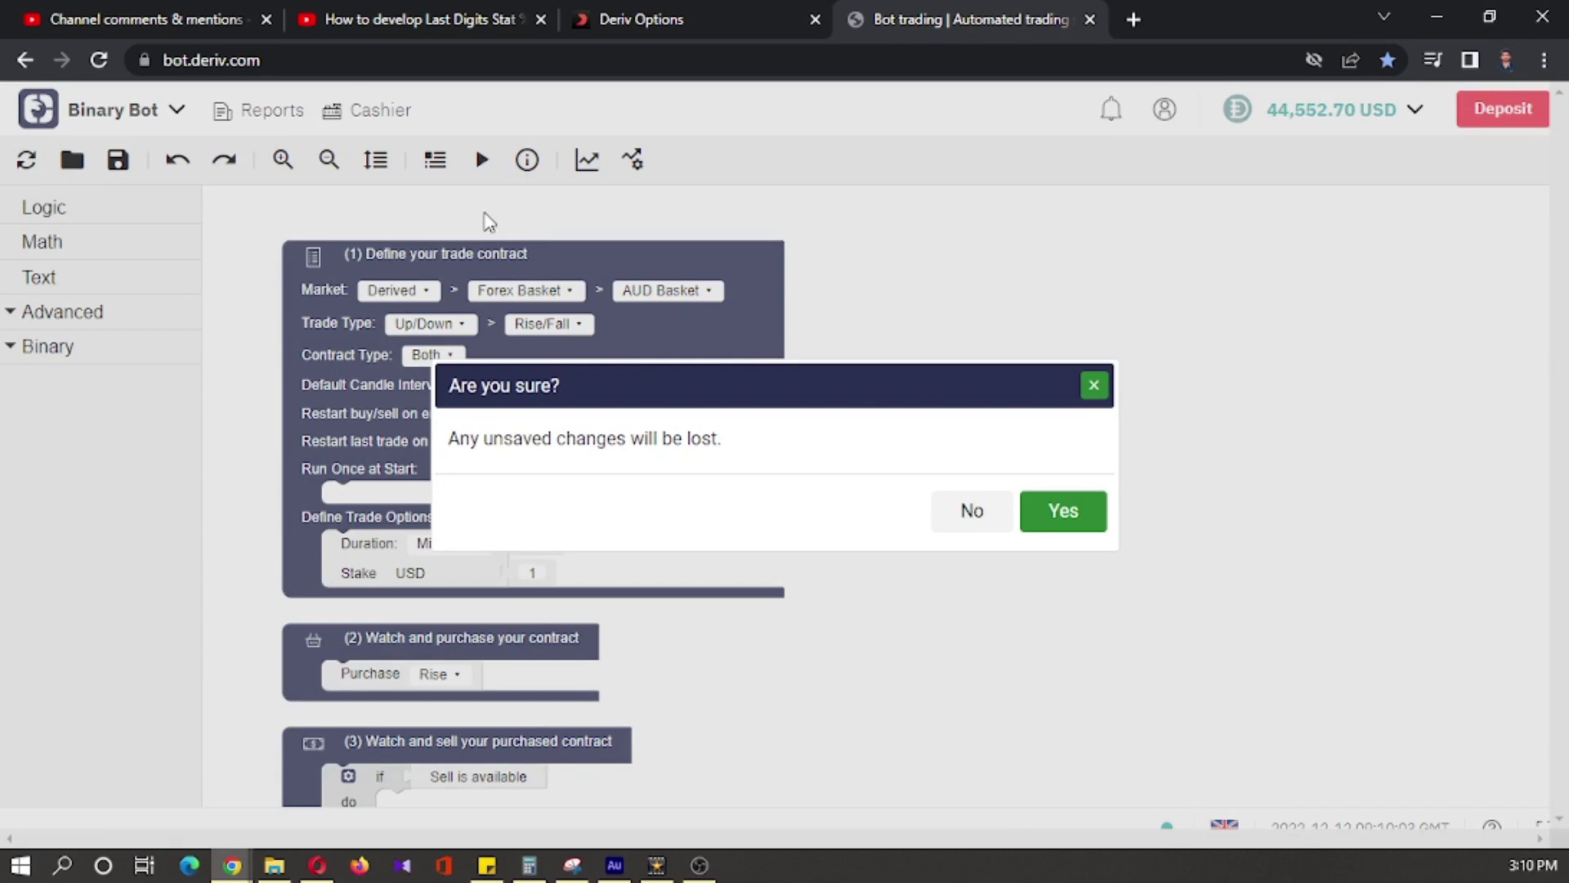
left_click(1062, 511)
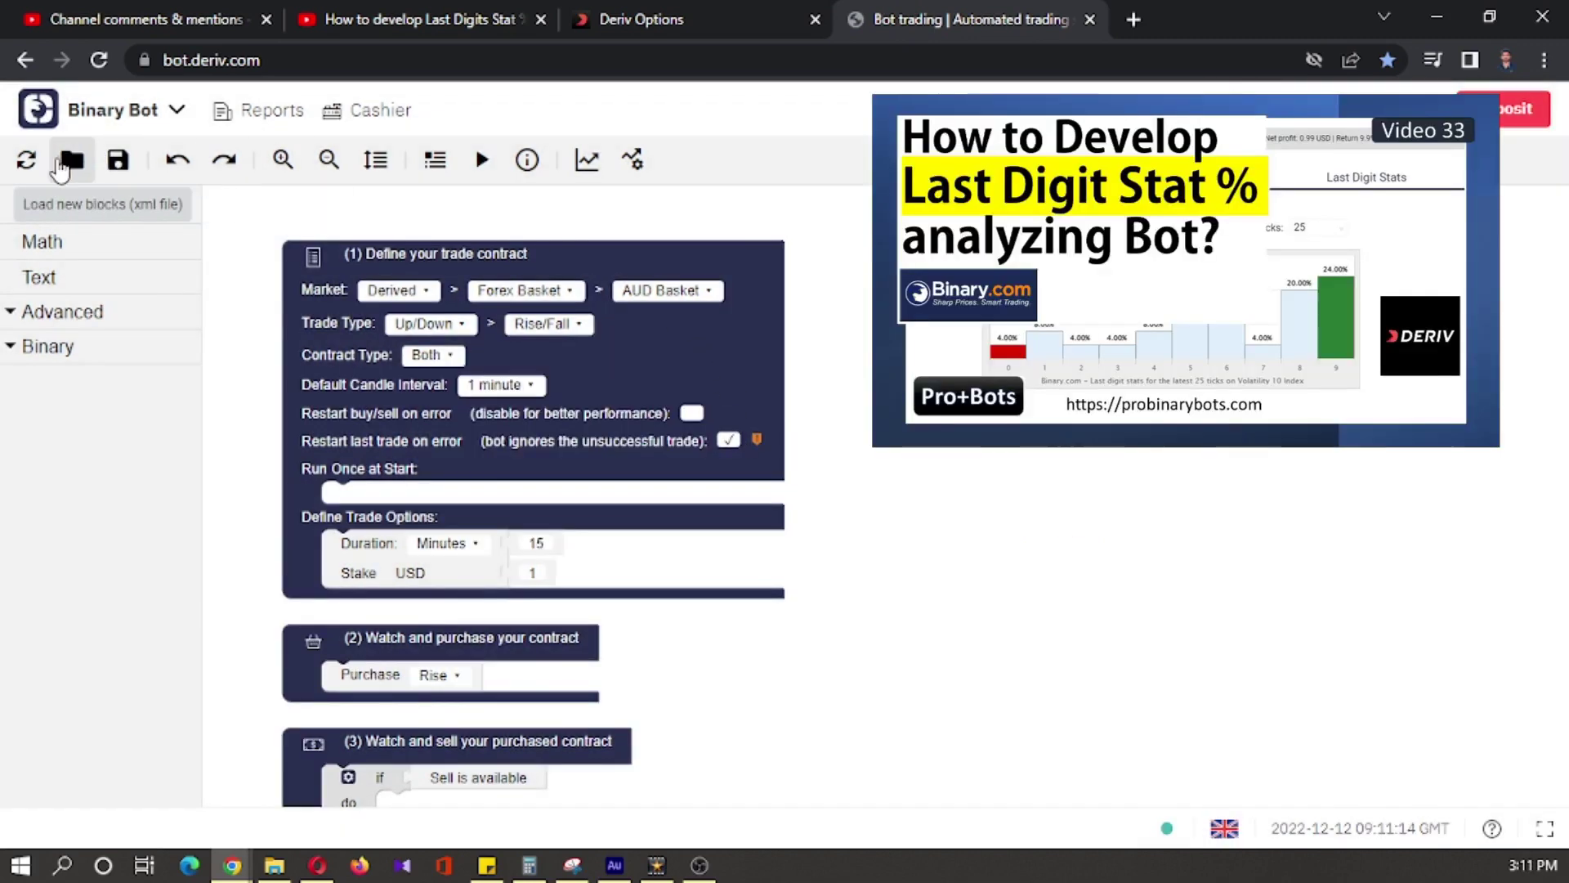
left_click(71, 159)
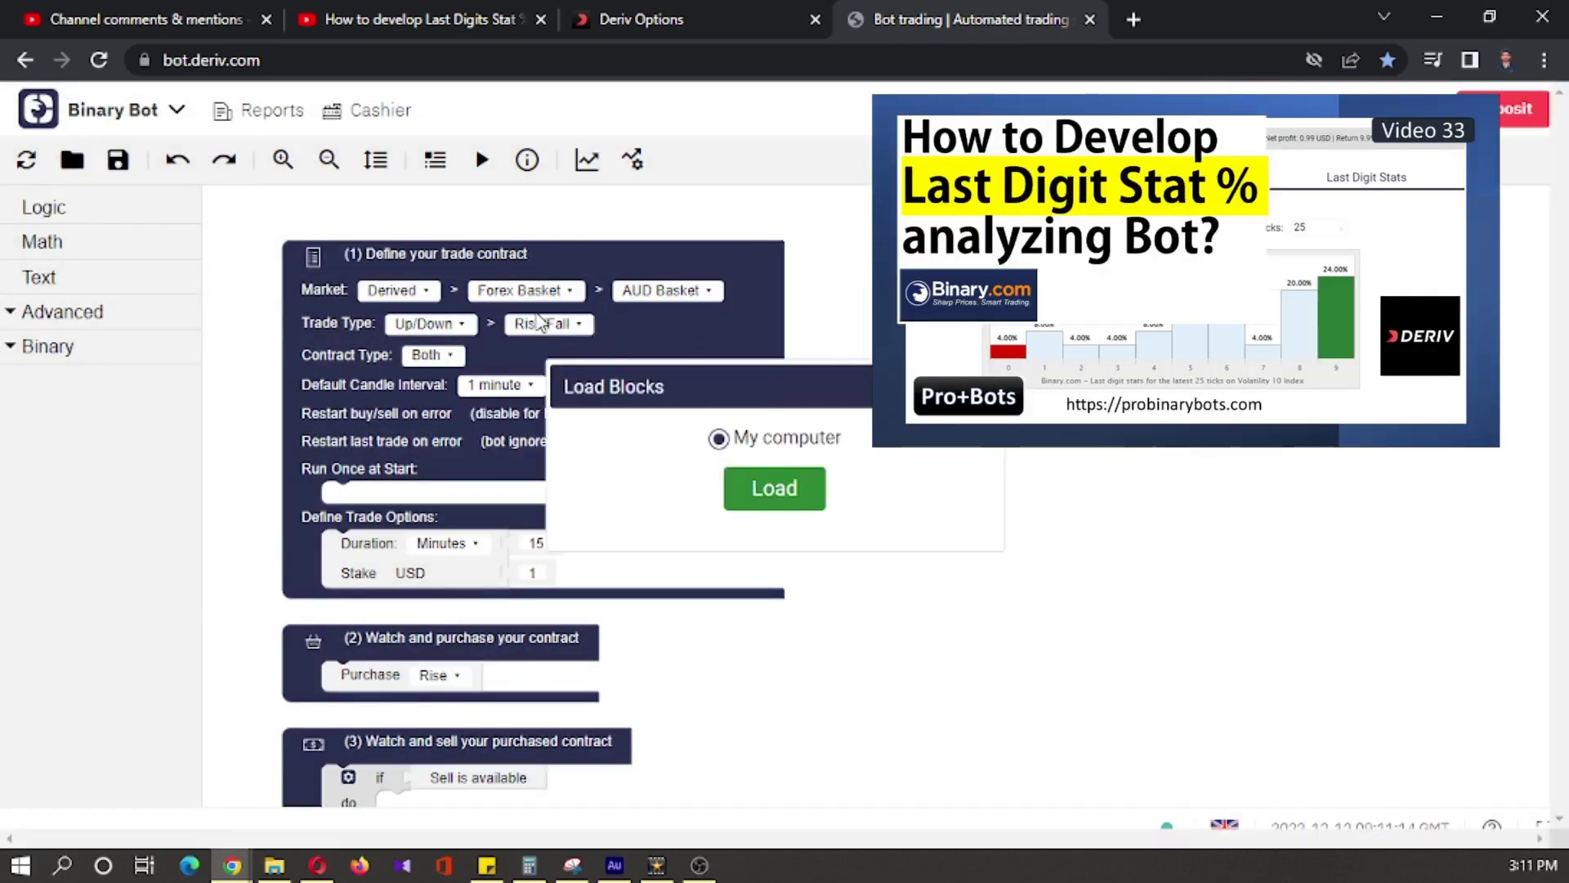
left_click(750, 486)
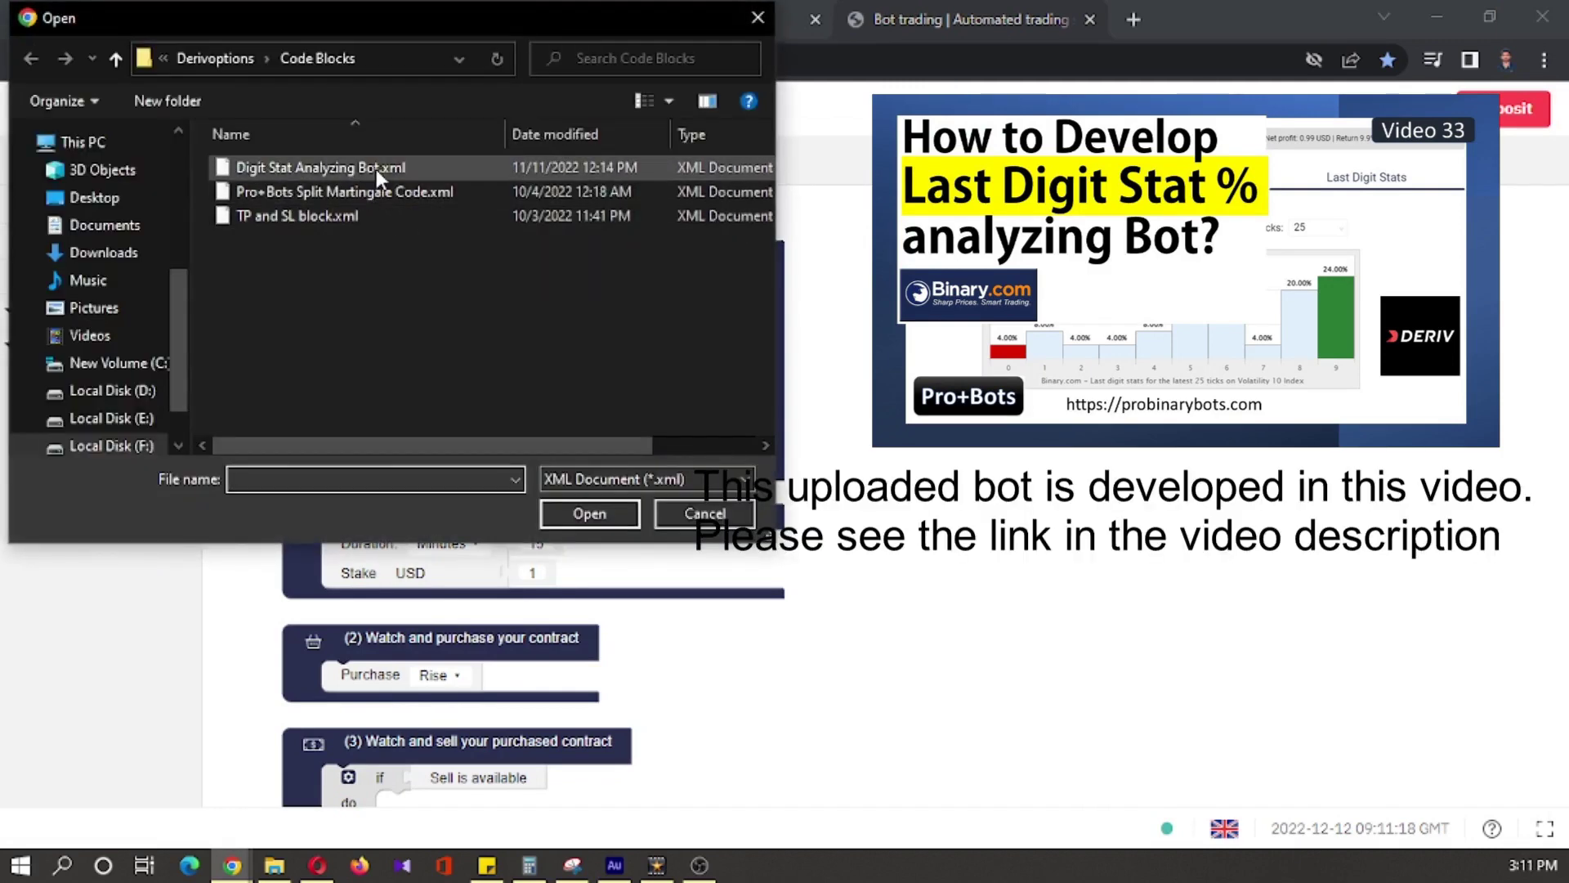
left_click(376, 169)
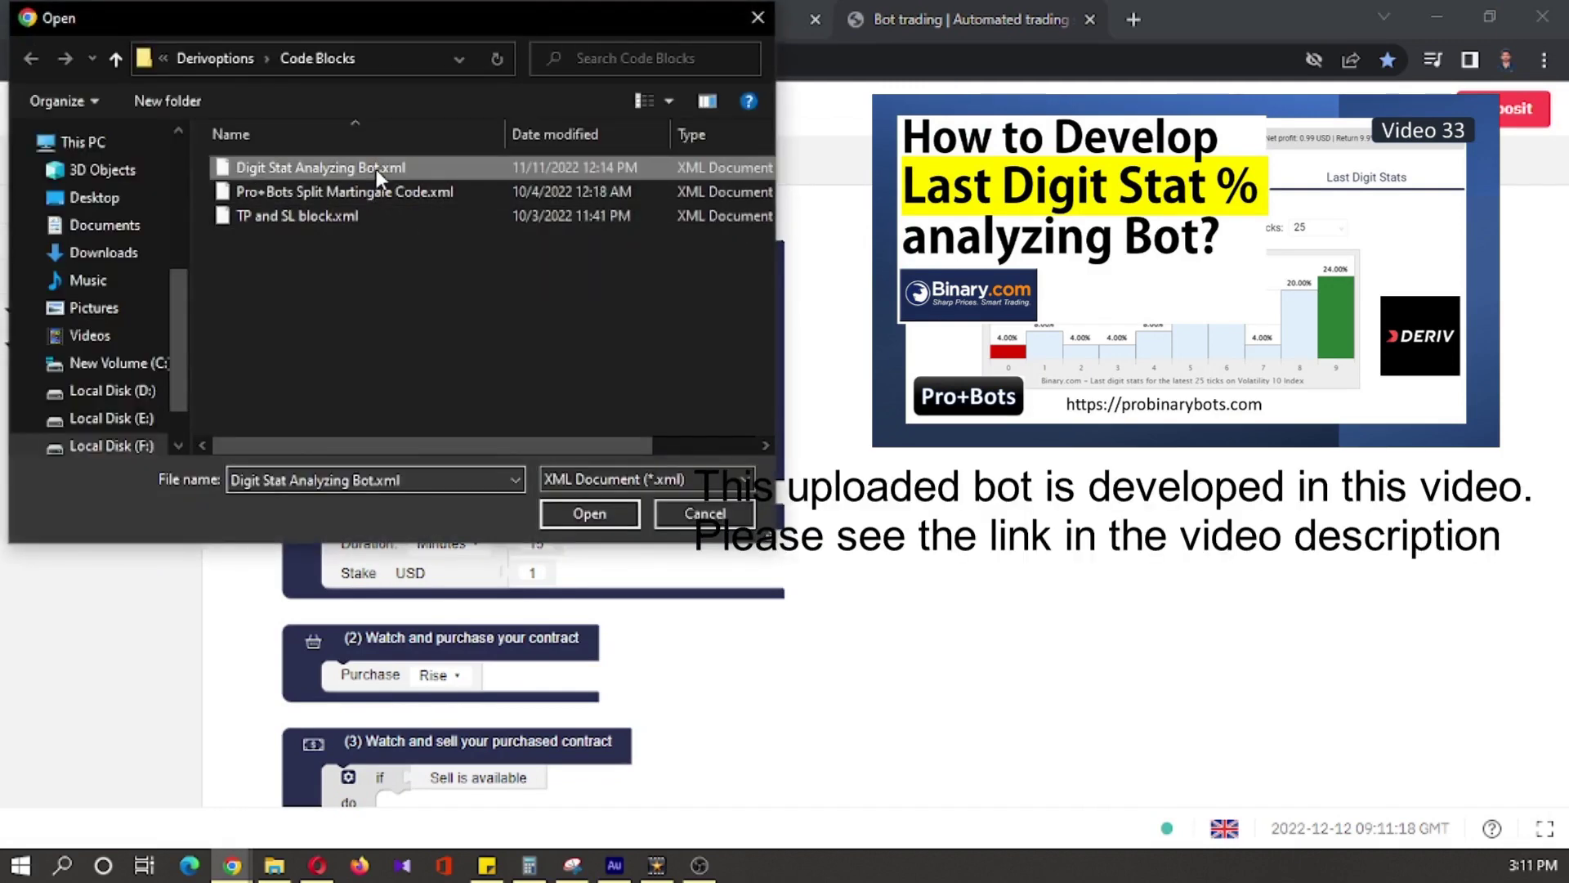
left_click(607, 512)
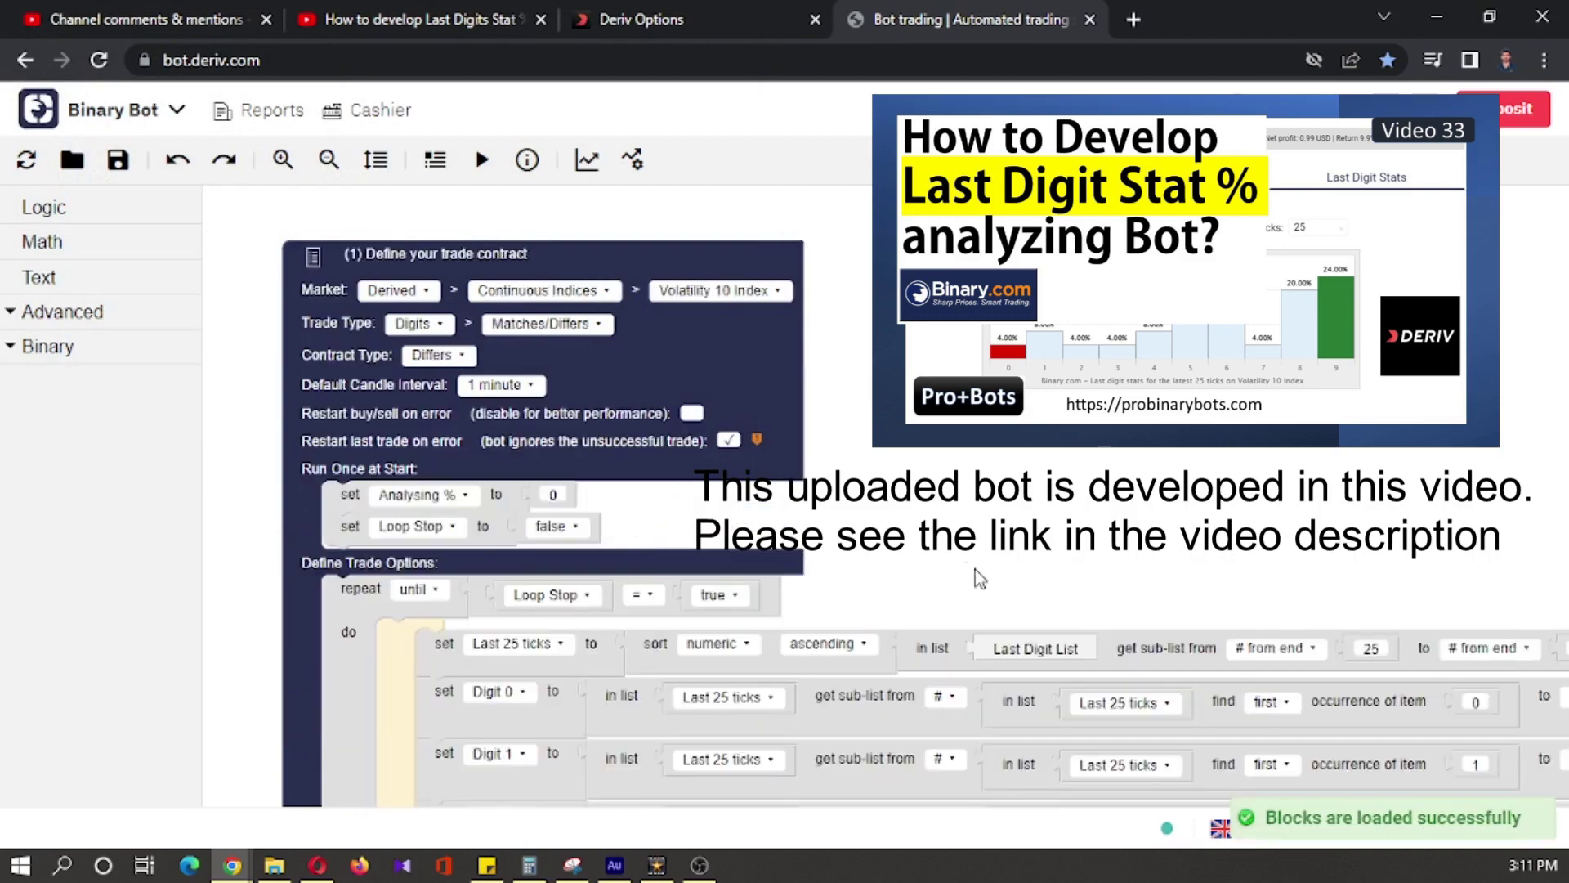
Step: Delete the 'set Analysing % to 0' and Notify blocks, then show the variable blocks
left_click_drag(987, 580, 987, 540)
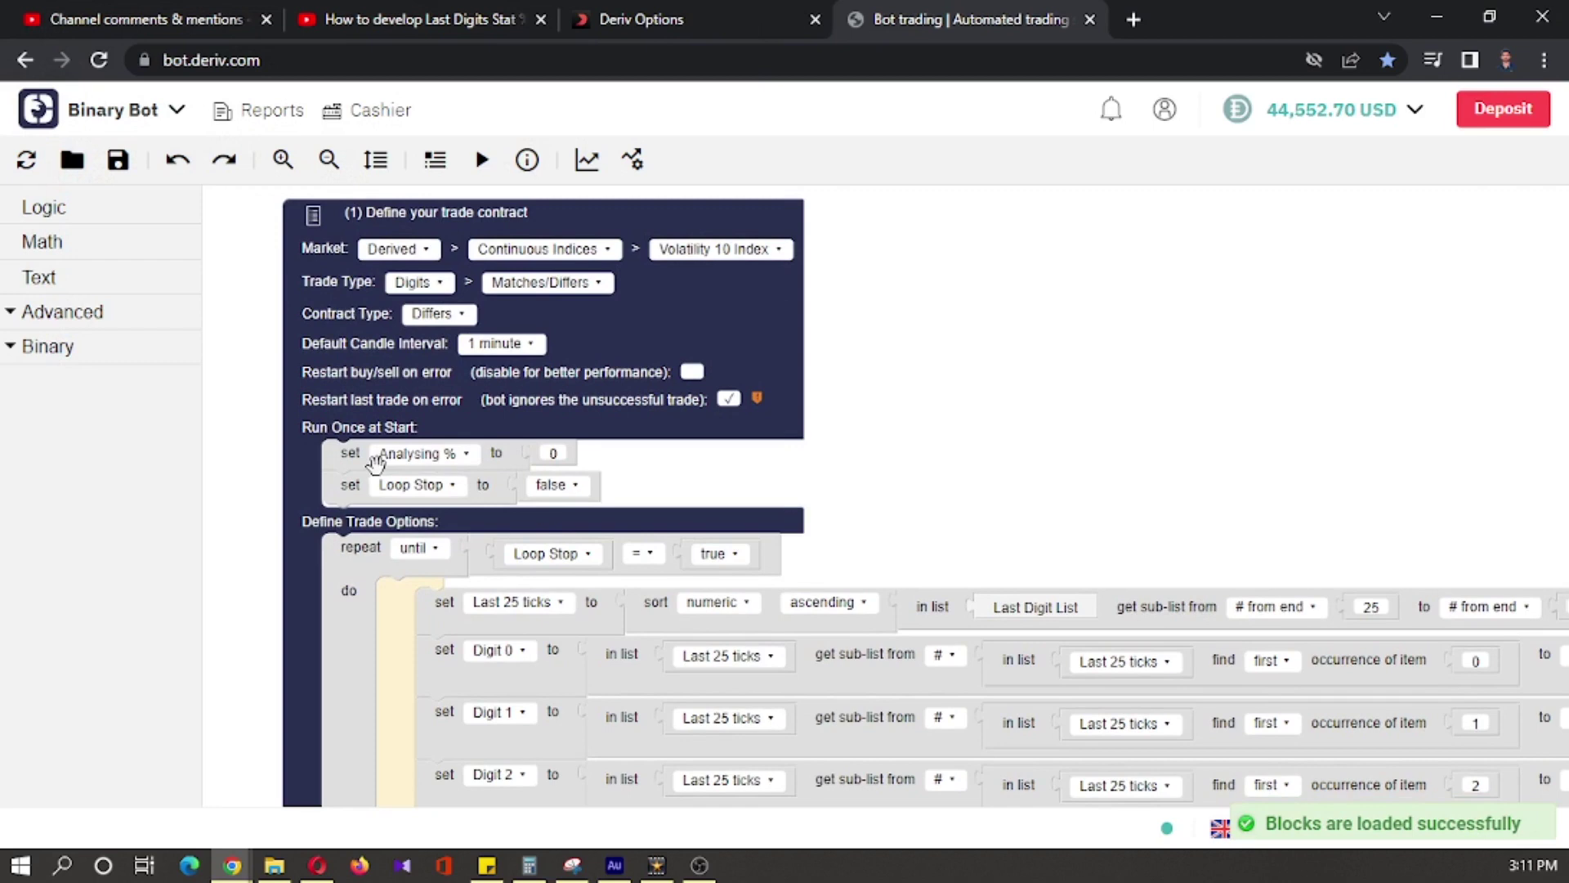
left_click(349, 457)
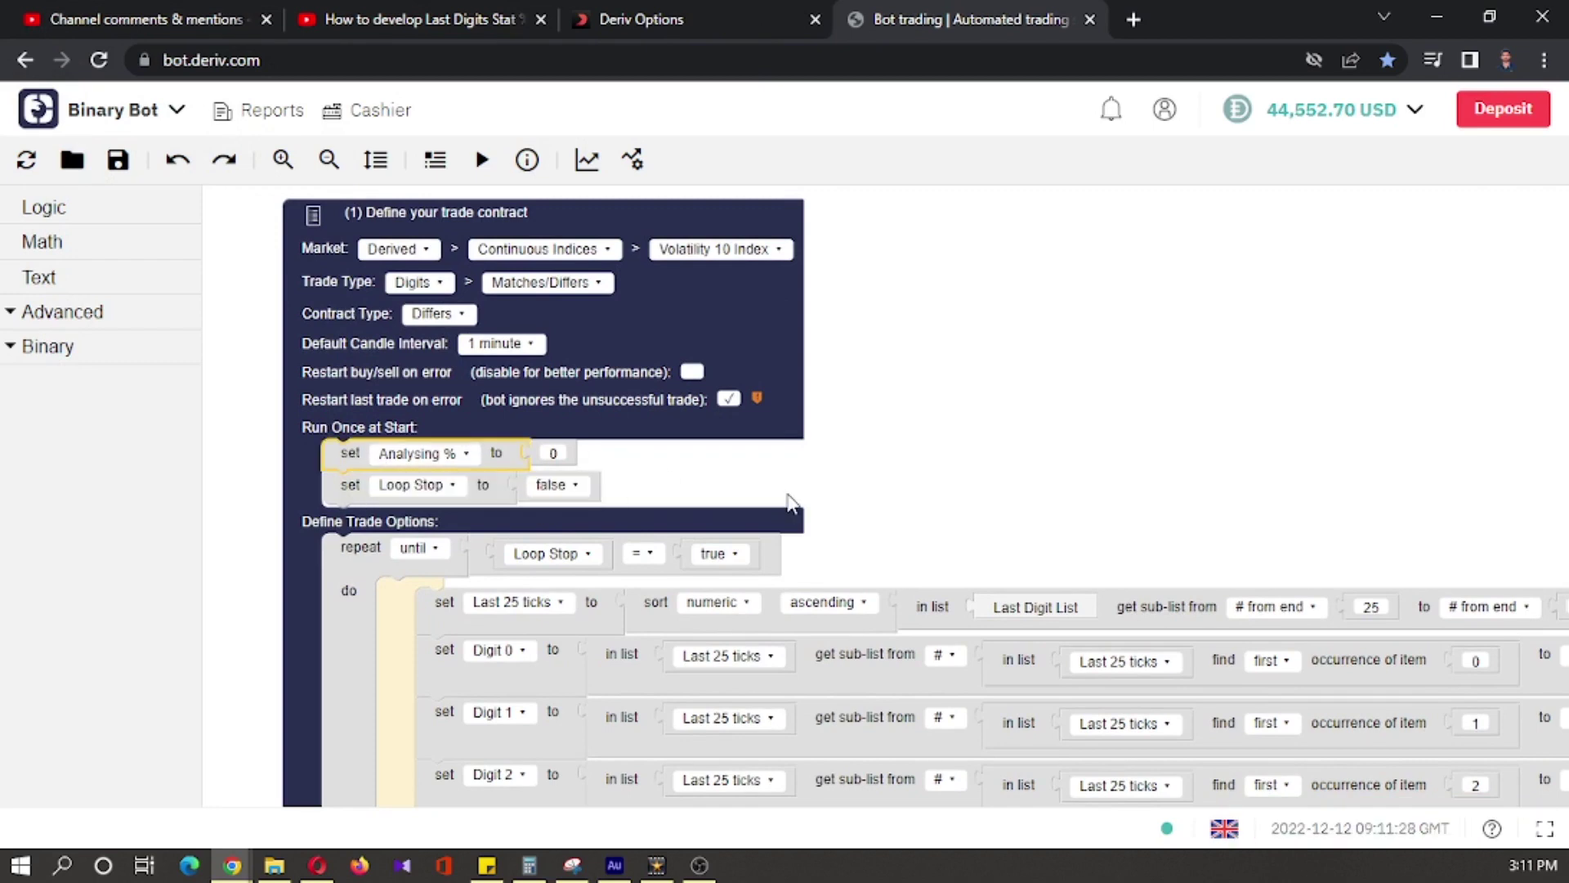
key("Delete")
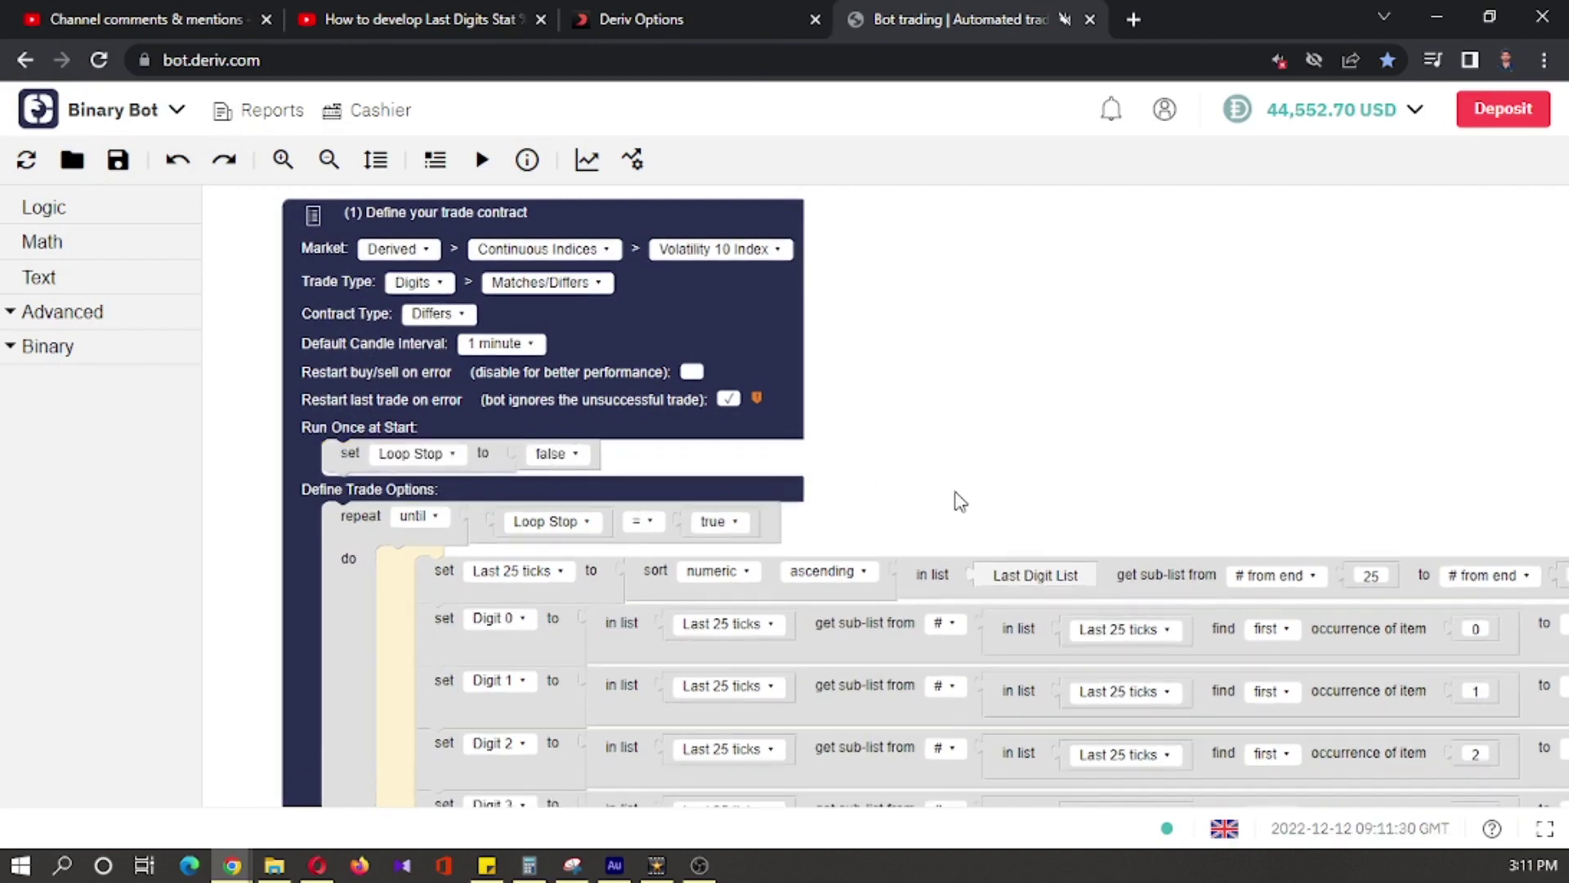
scroll(959, 406, "down", 5)
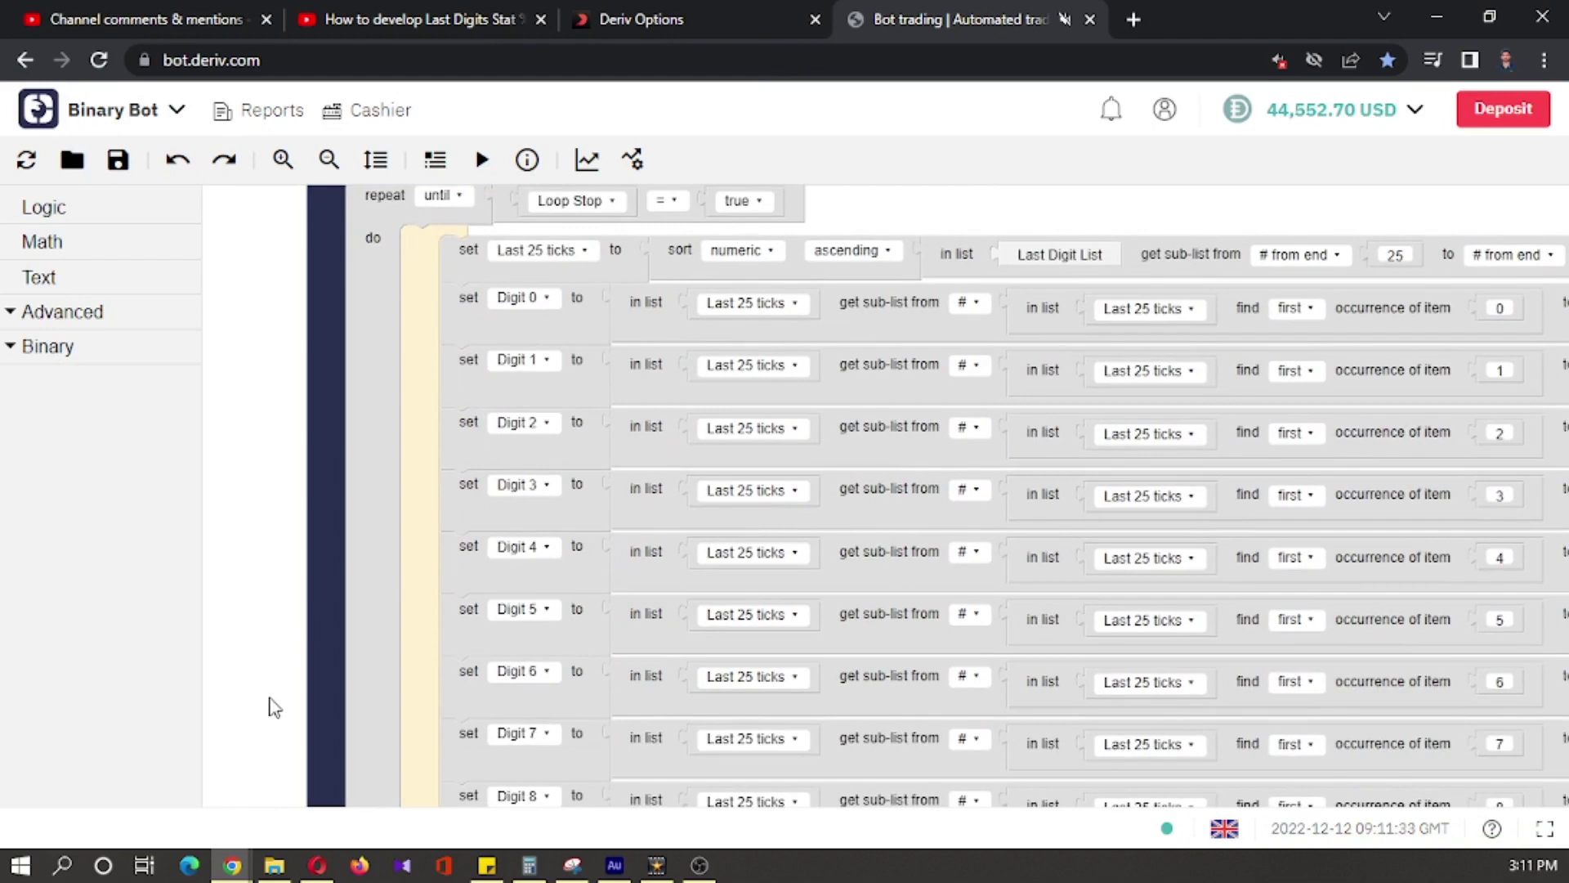
scroll(270, 737, "down", 2)
scroll(298, 421, "down", 3)
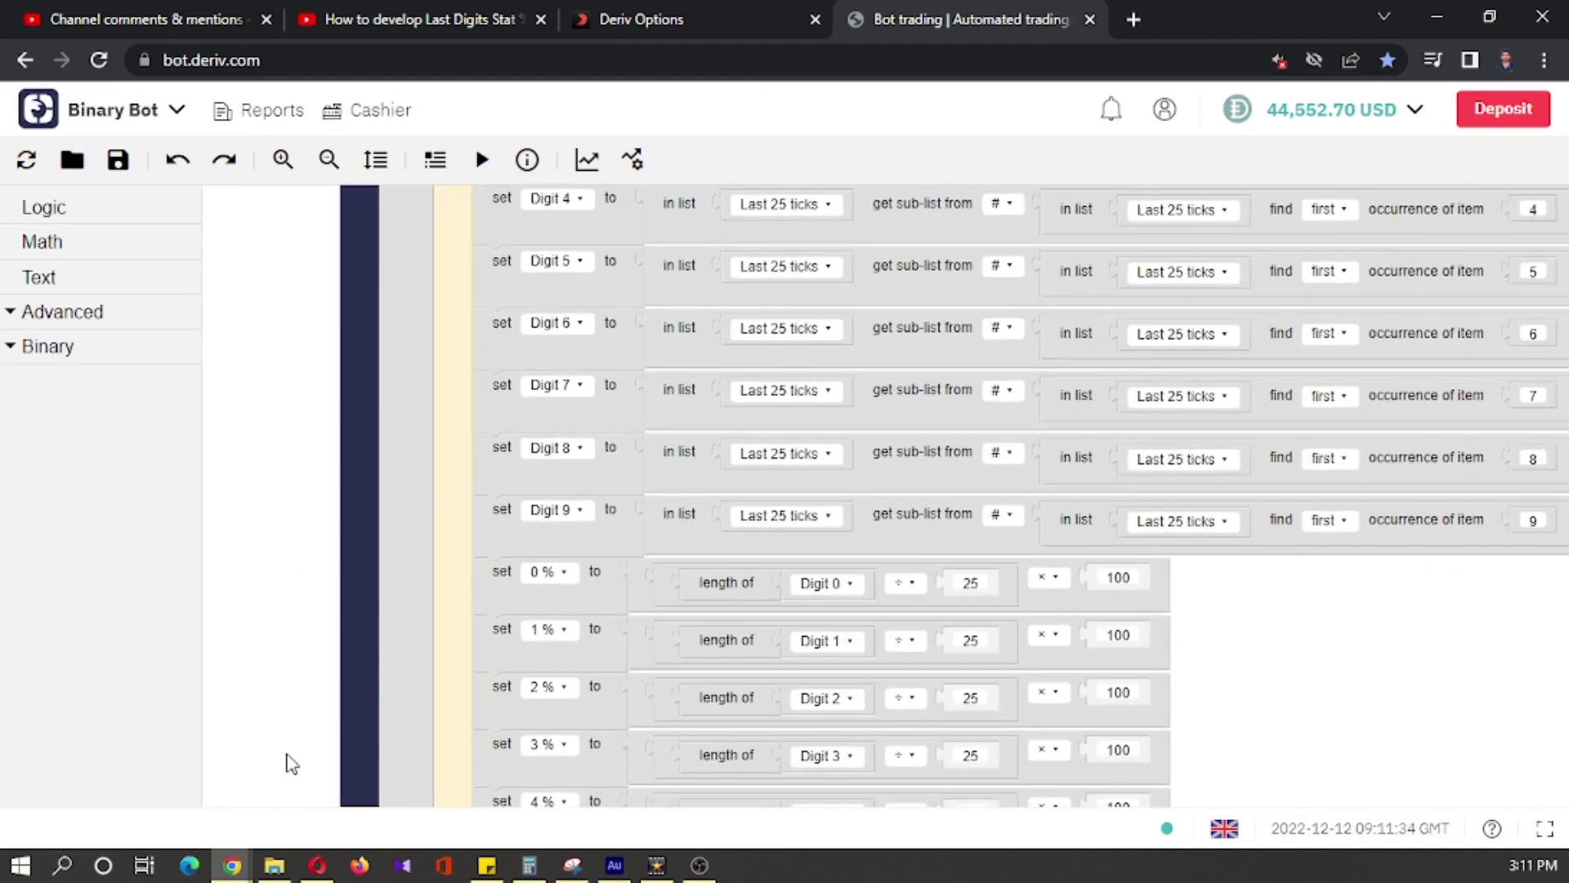
scroll(291, 356, "down", 3)
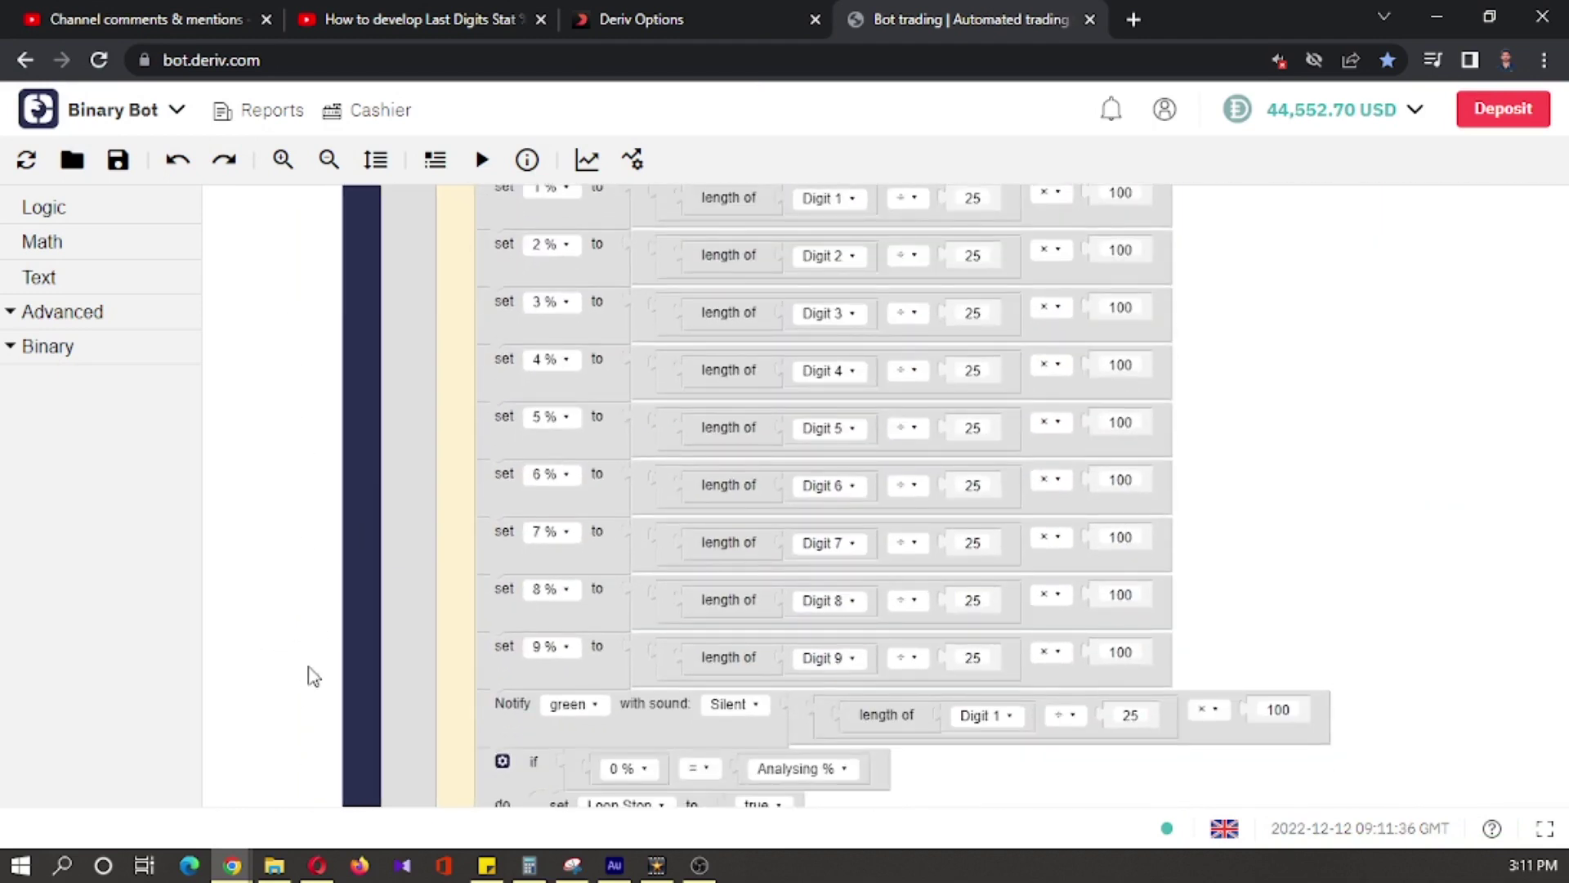
scroll(282, 460, "down", 2)
scroll(284, 424, "down", 1)
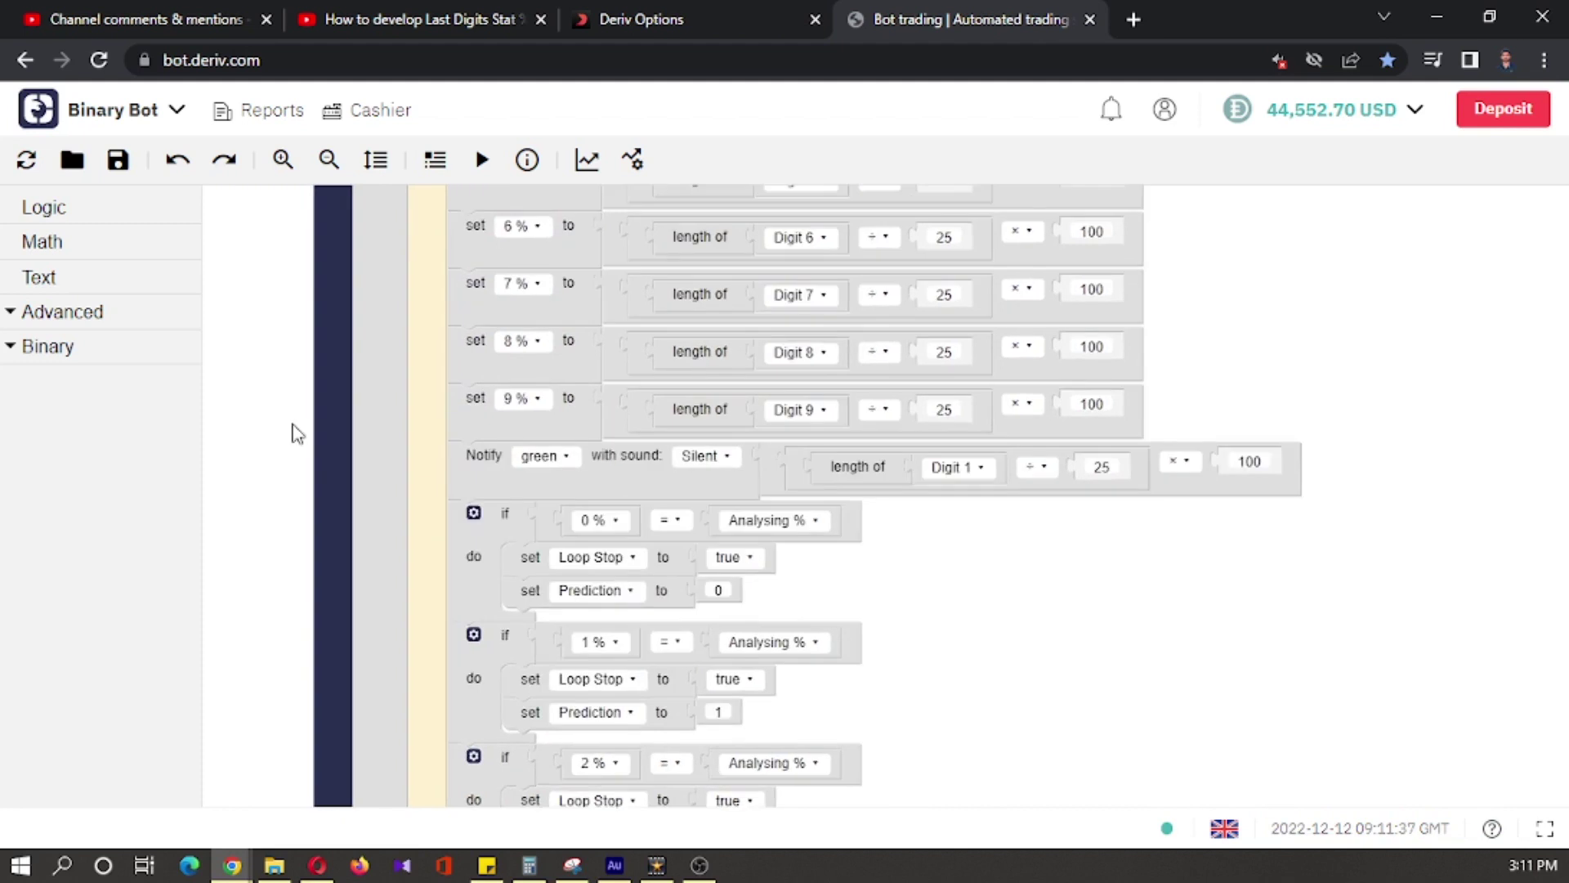
left_click(473, 473)
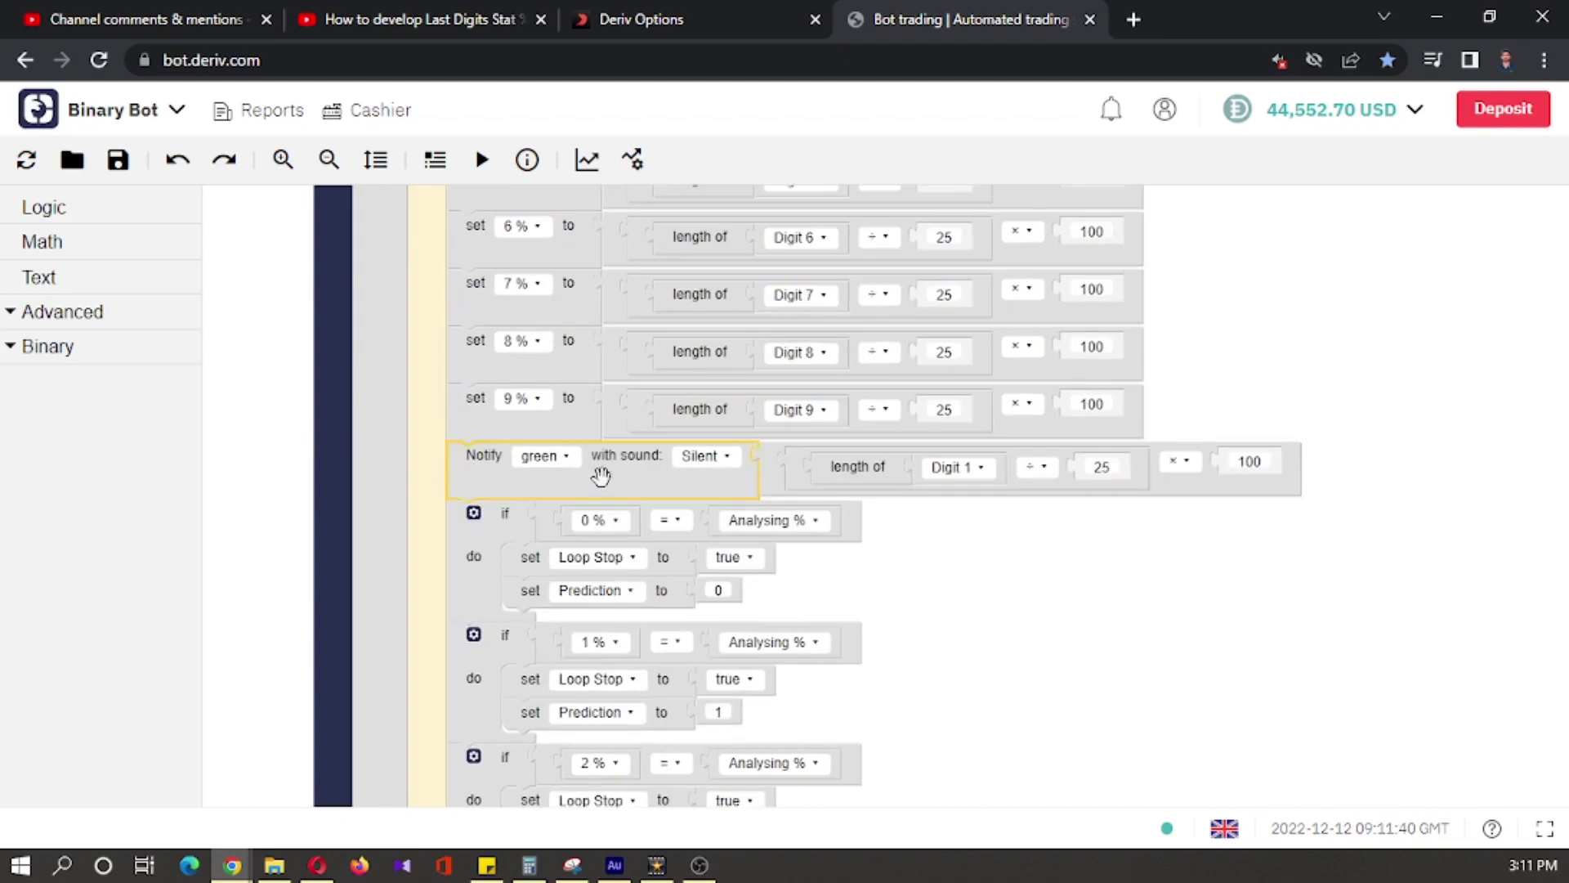
key("Delete")
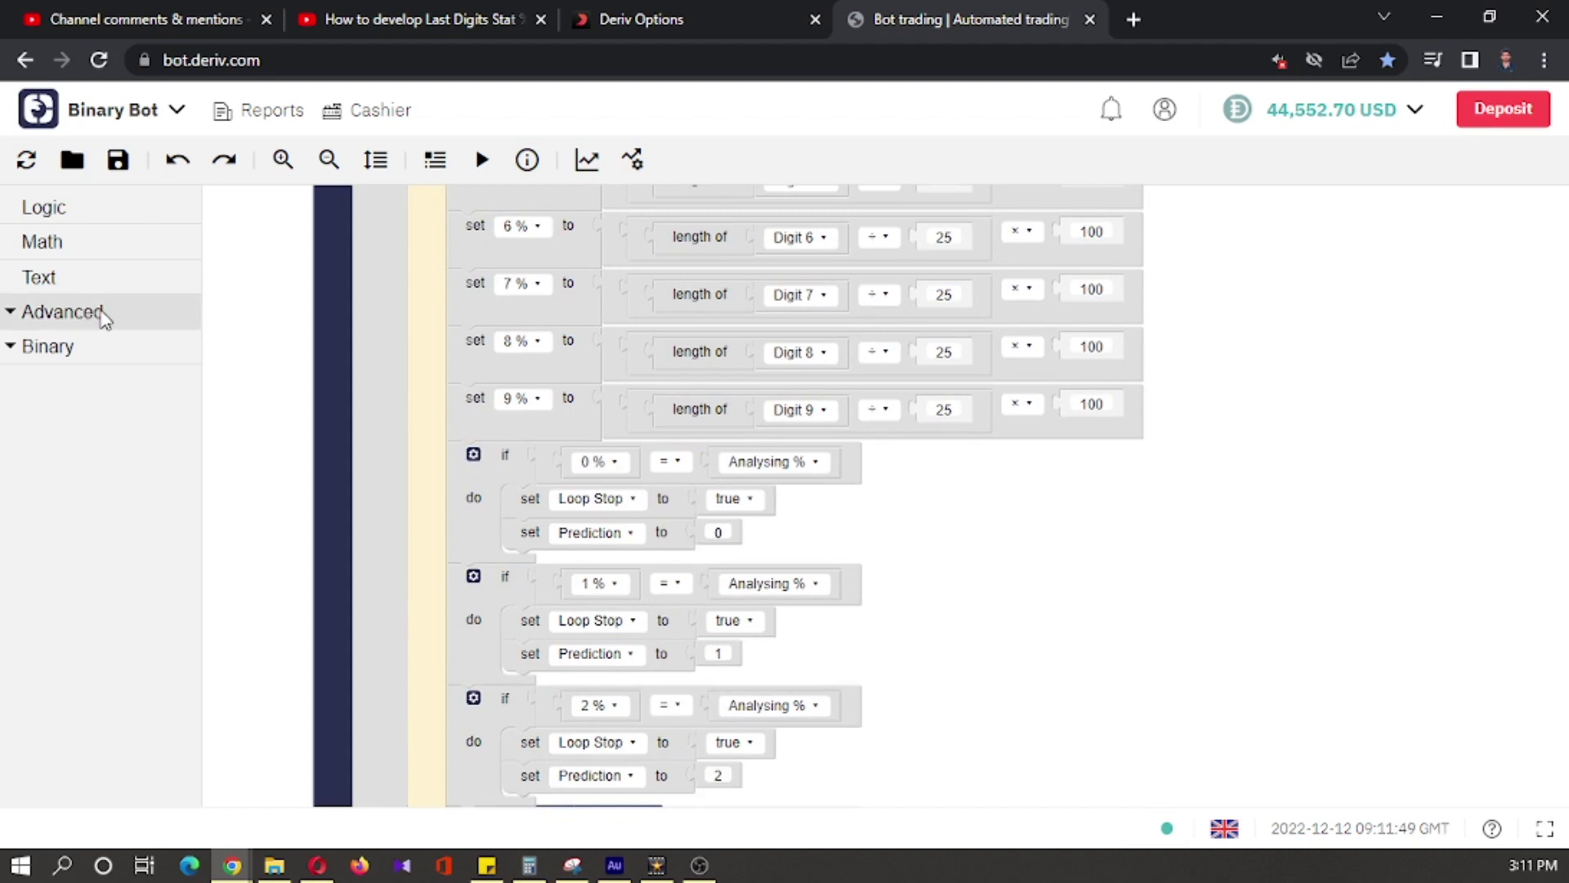
left_click(104, 318)
left_click(93, 385)
type("Lowest Digit")
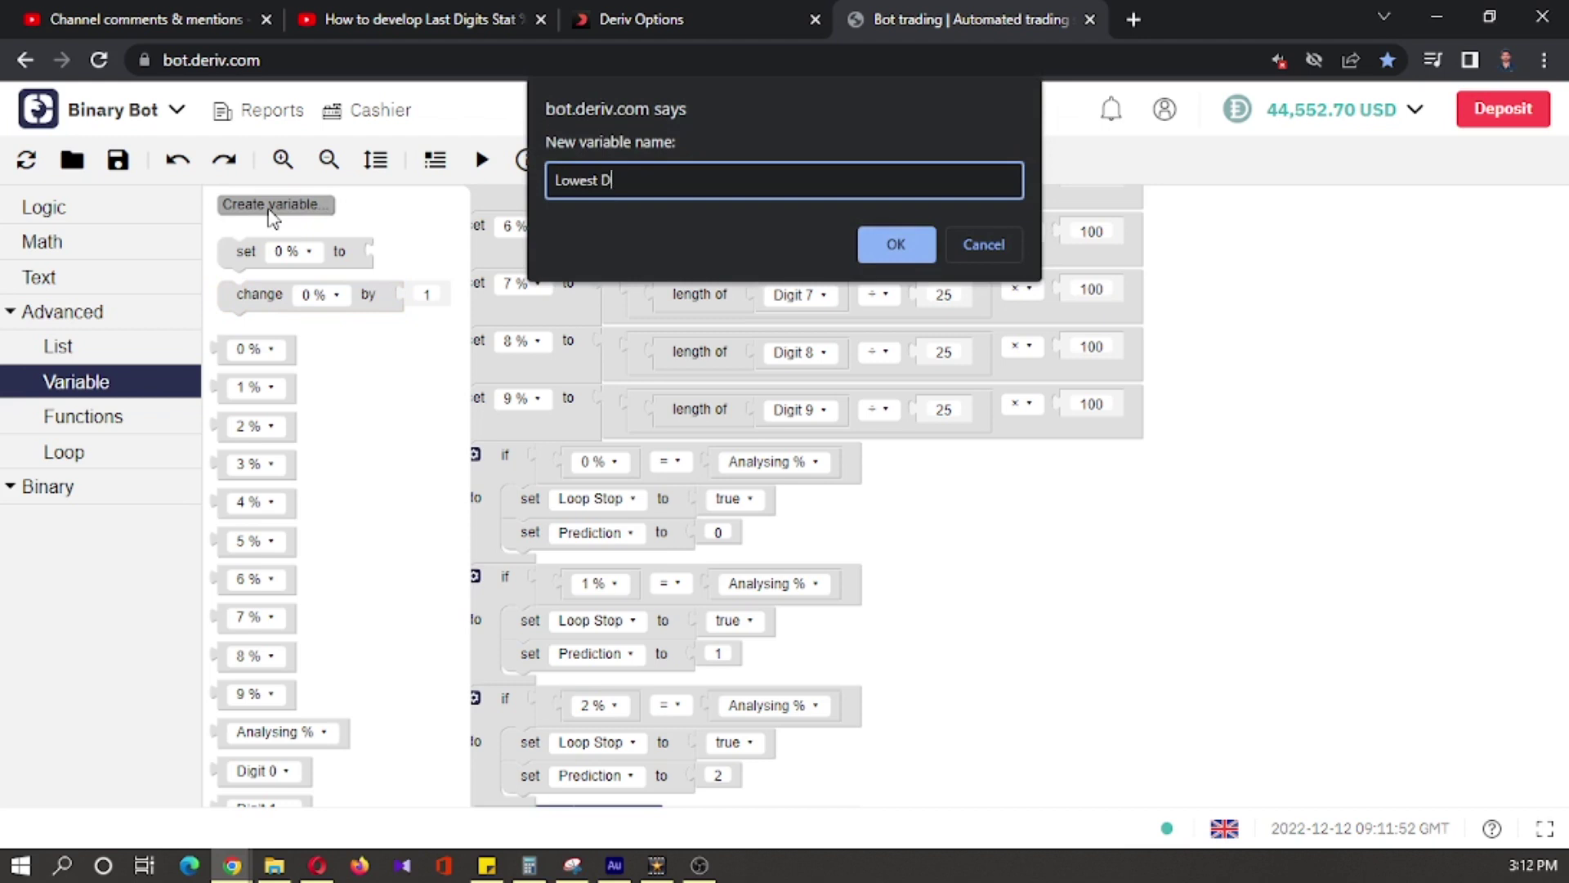
Step: Create a Lowest Digit variable and place a 'set Lowest Digit' block below the 9 % row
key("Return")
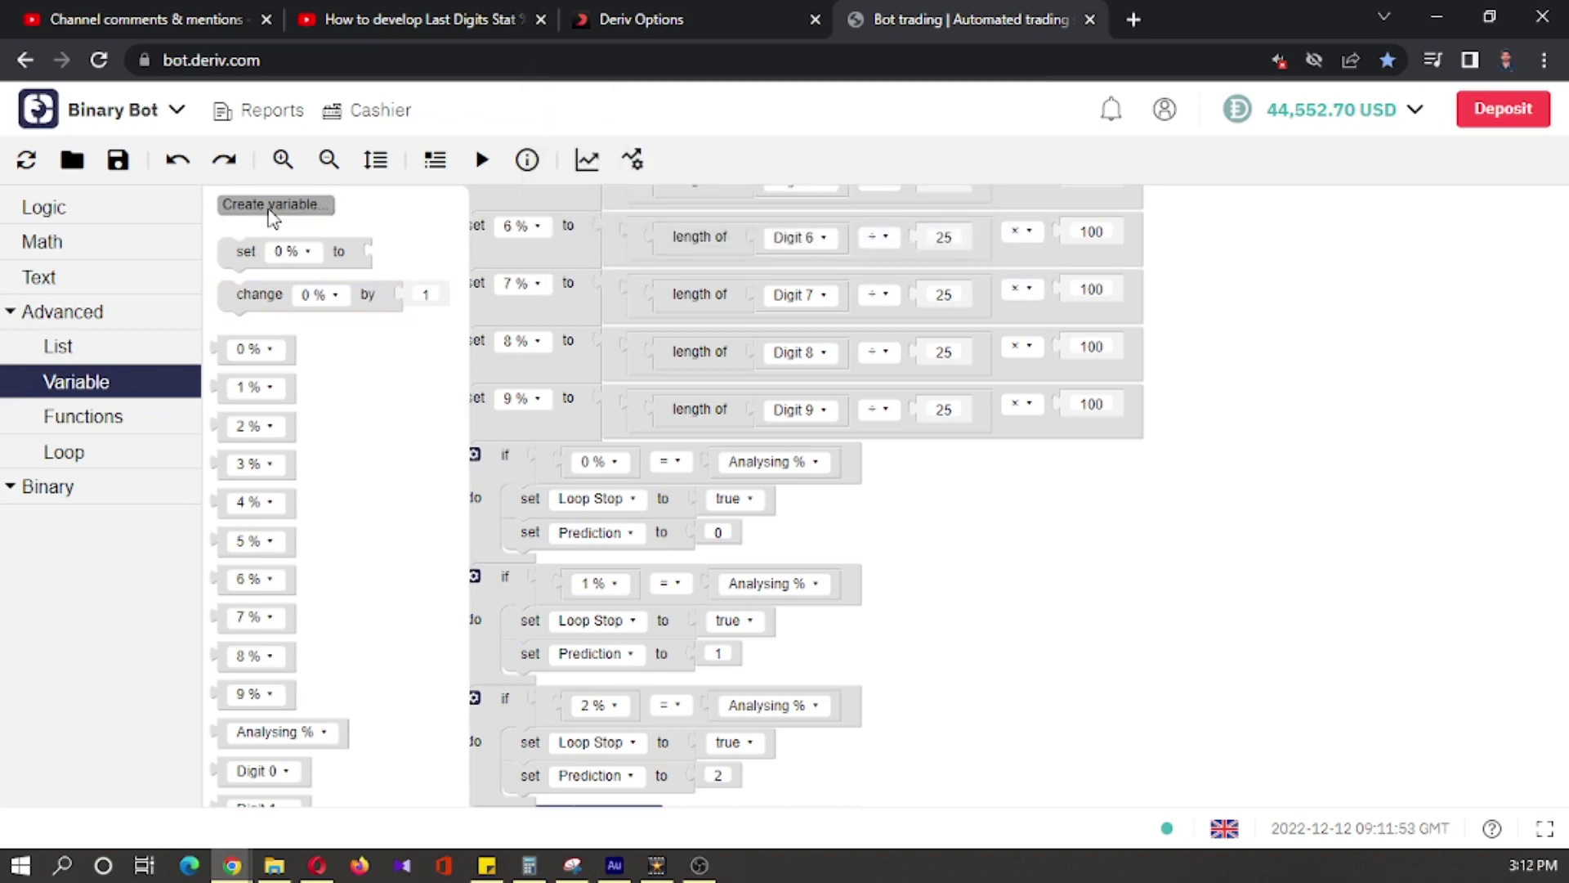
left_click_drag(255, 246, 536, 465)
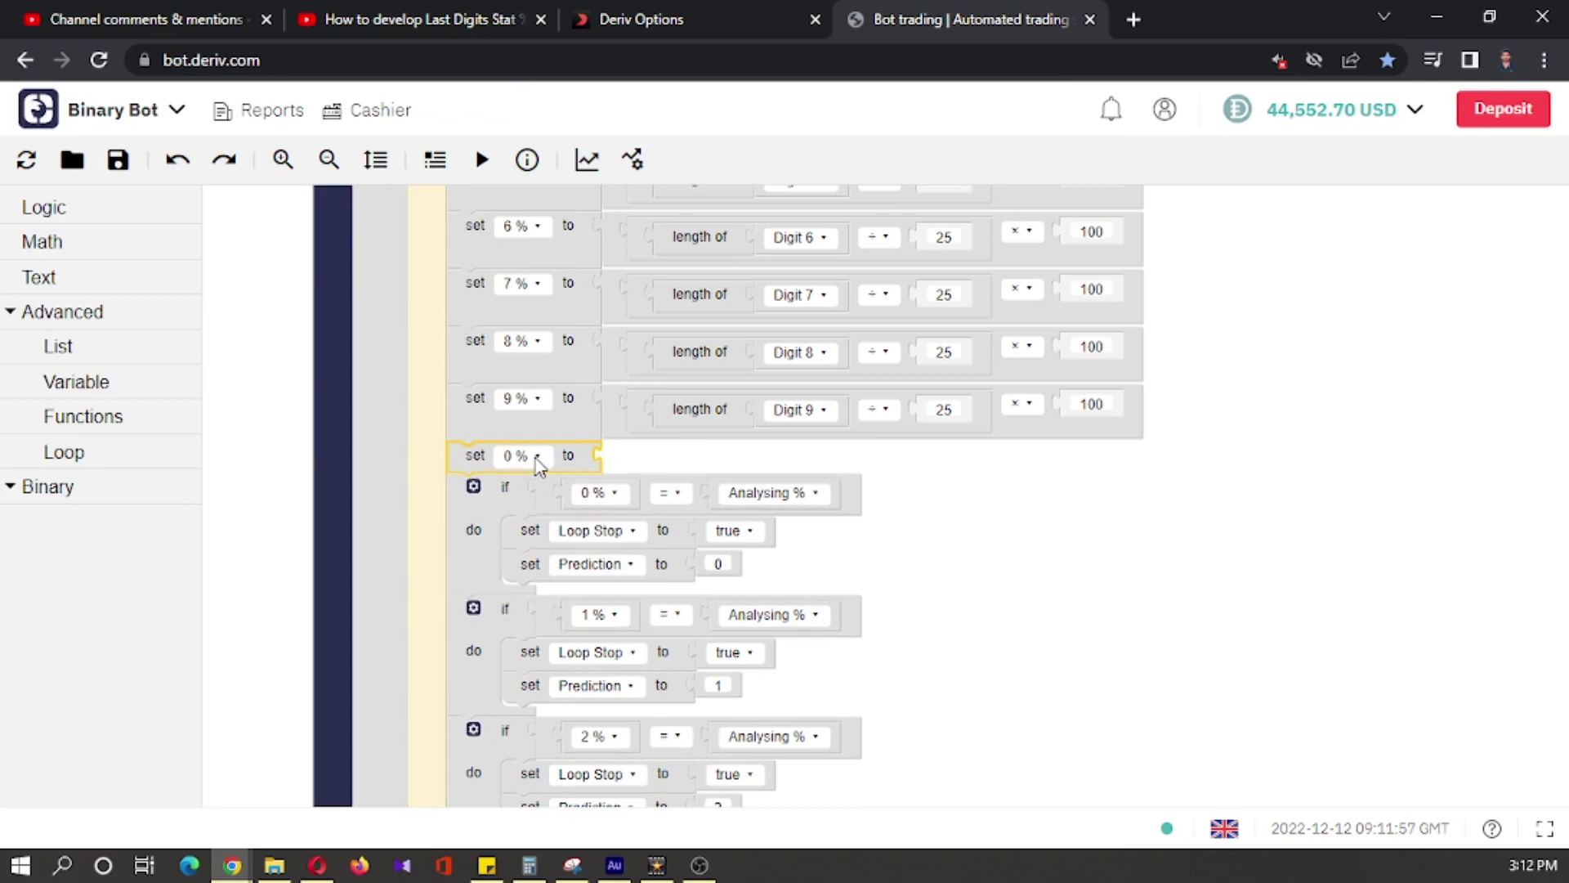
left_click(536, 459)
scroll(535, 642, "down", 3)
scroll(540, 644, "down", 3)
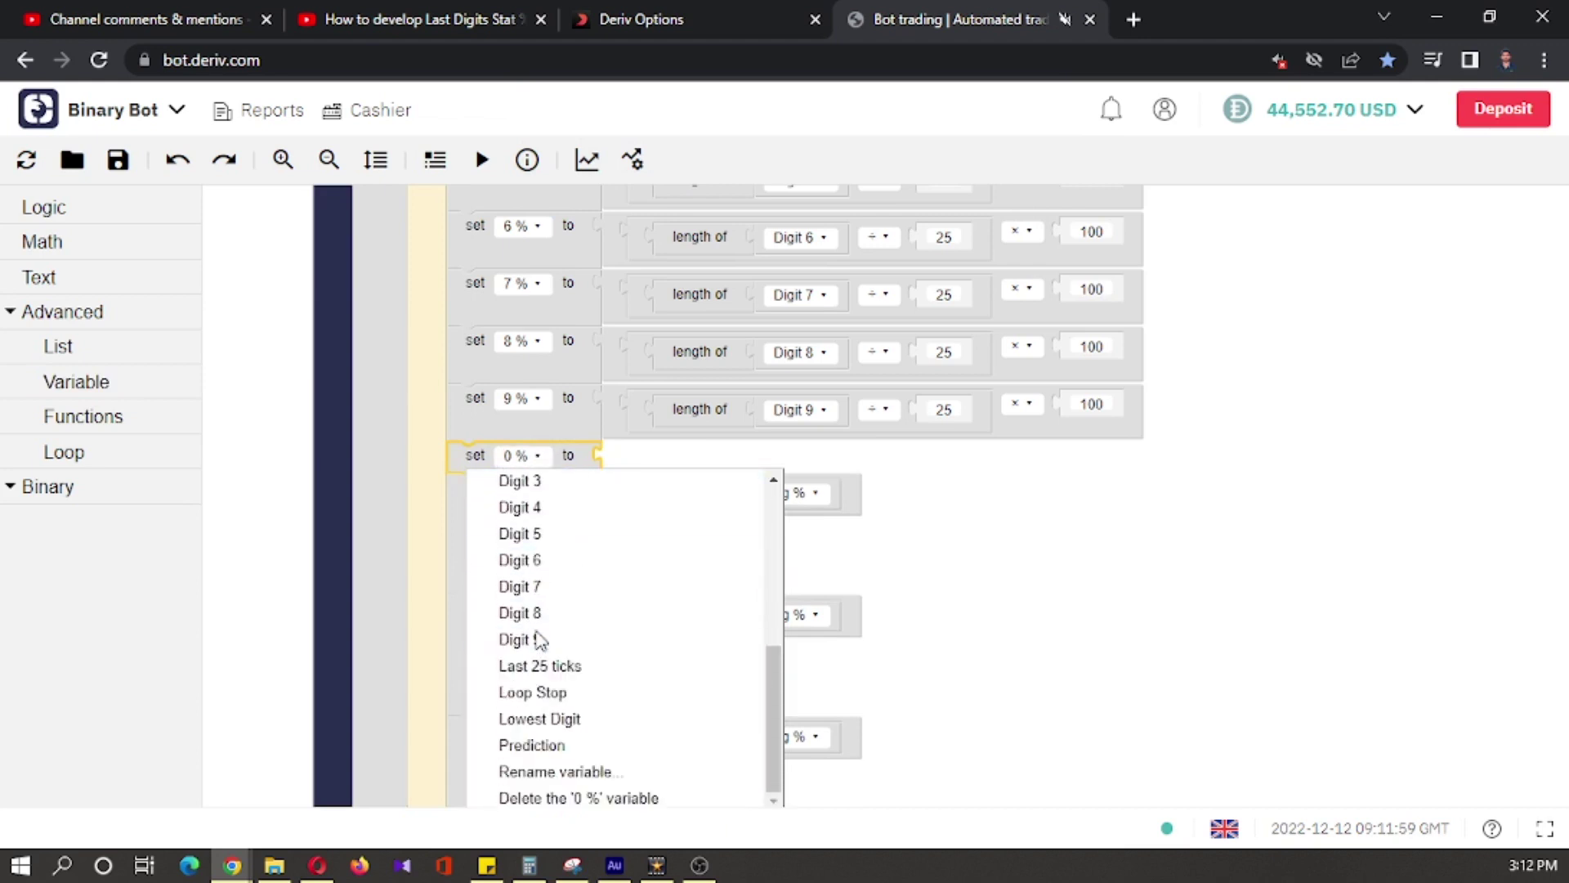
left_click(567, 719)
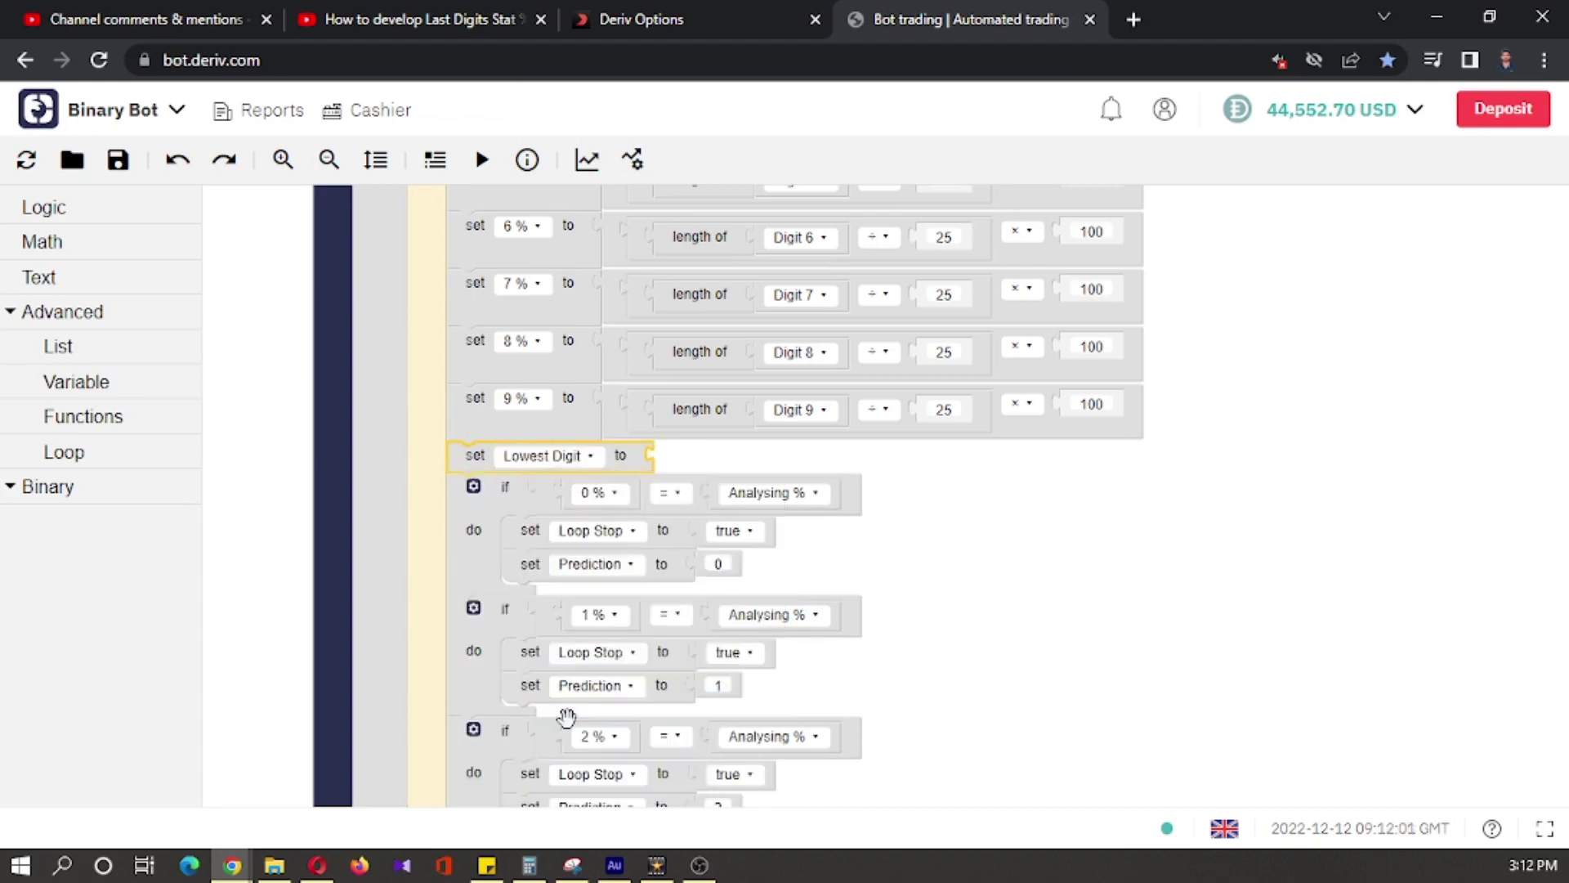
Step: Assign Lowest Digit the sum of a 'create list with' block
left_click(113, 255)
scroll(266, 491, "down", 2)
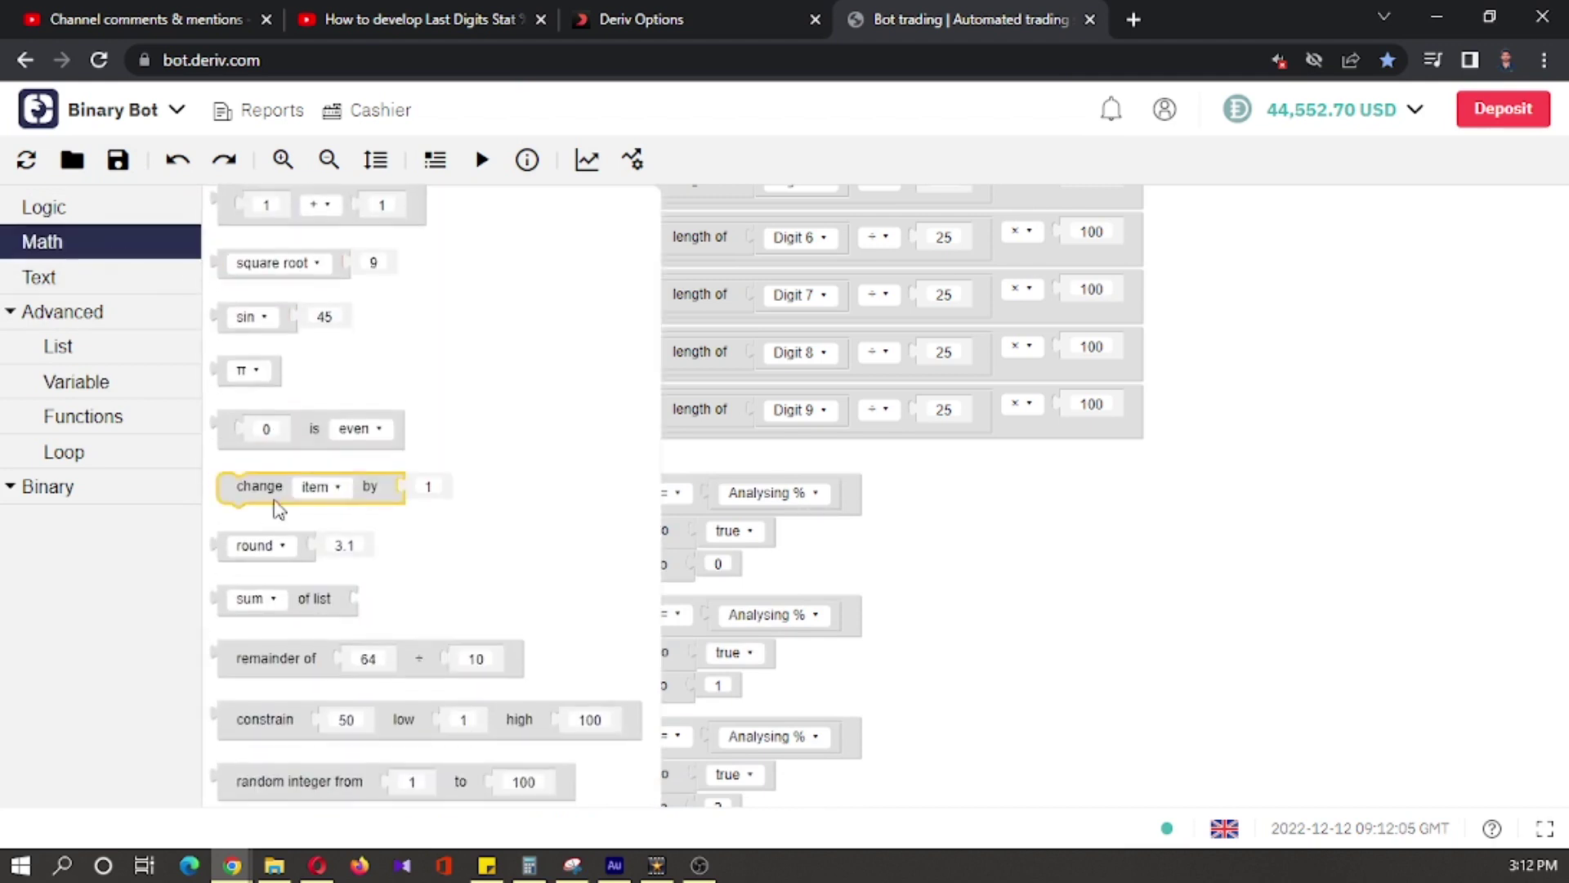
mouse_move(257, 586)
left_mouse_down()
mouse_move(445, 585)
mouse_move(718, 441)
mouse_move(687, 465)
left_mouse_up()
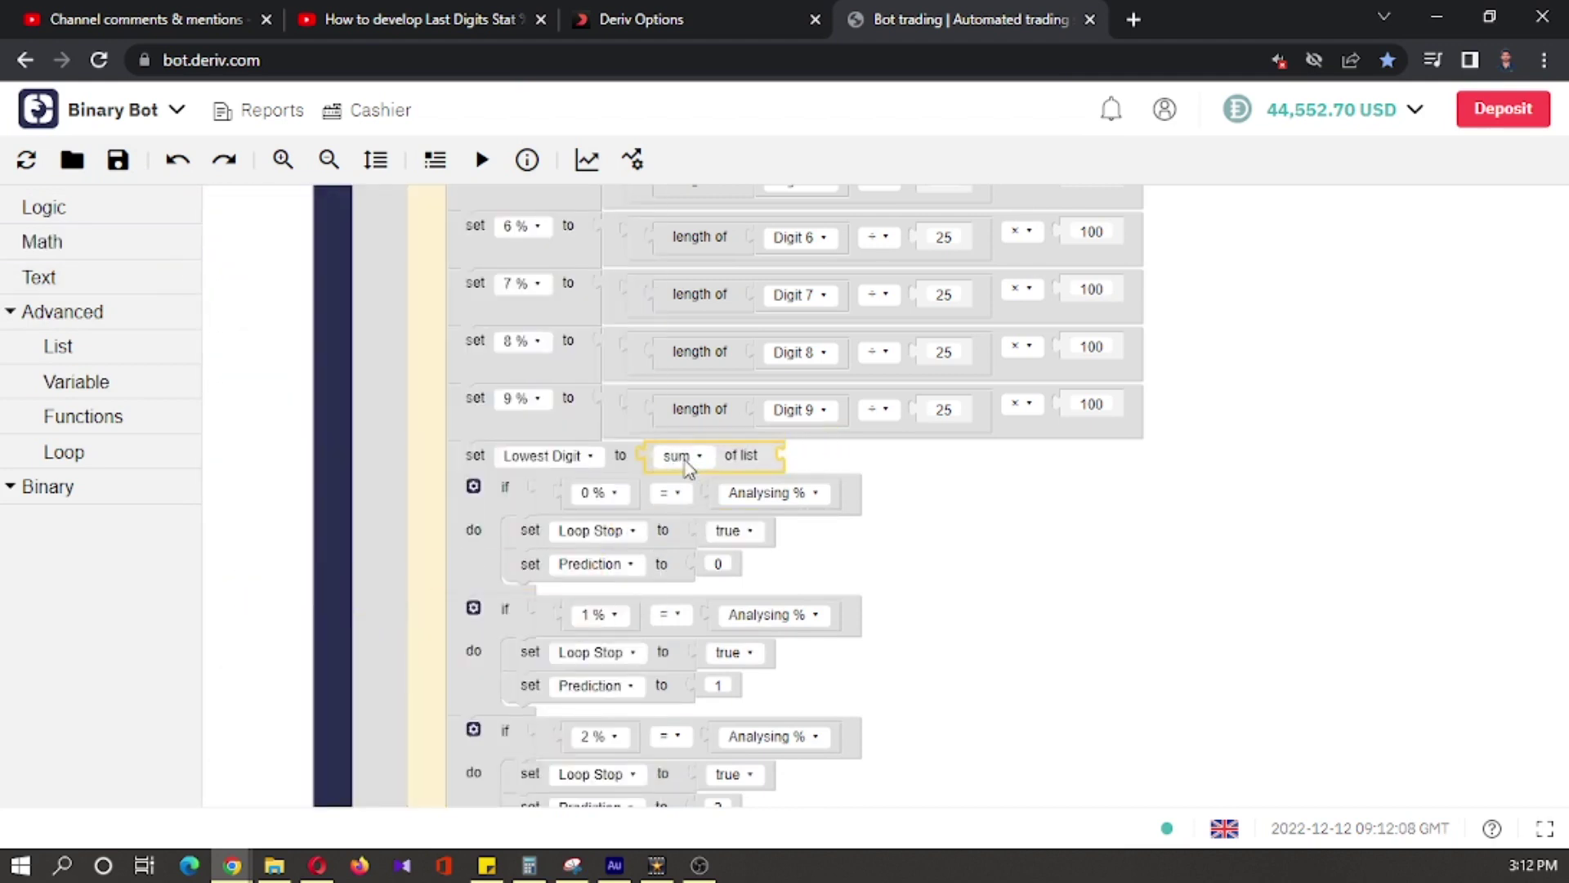
left_click(88, 354)
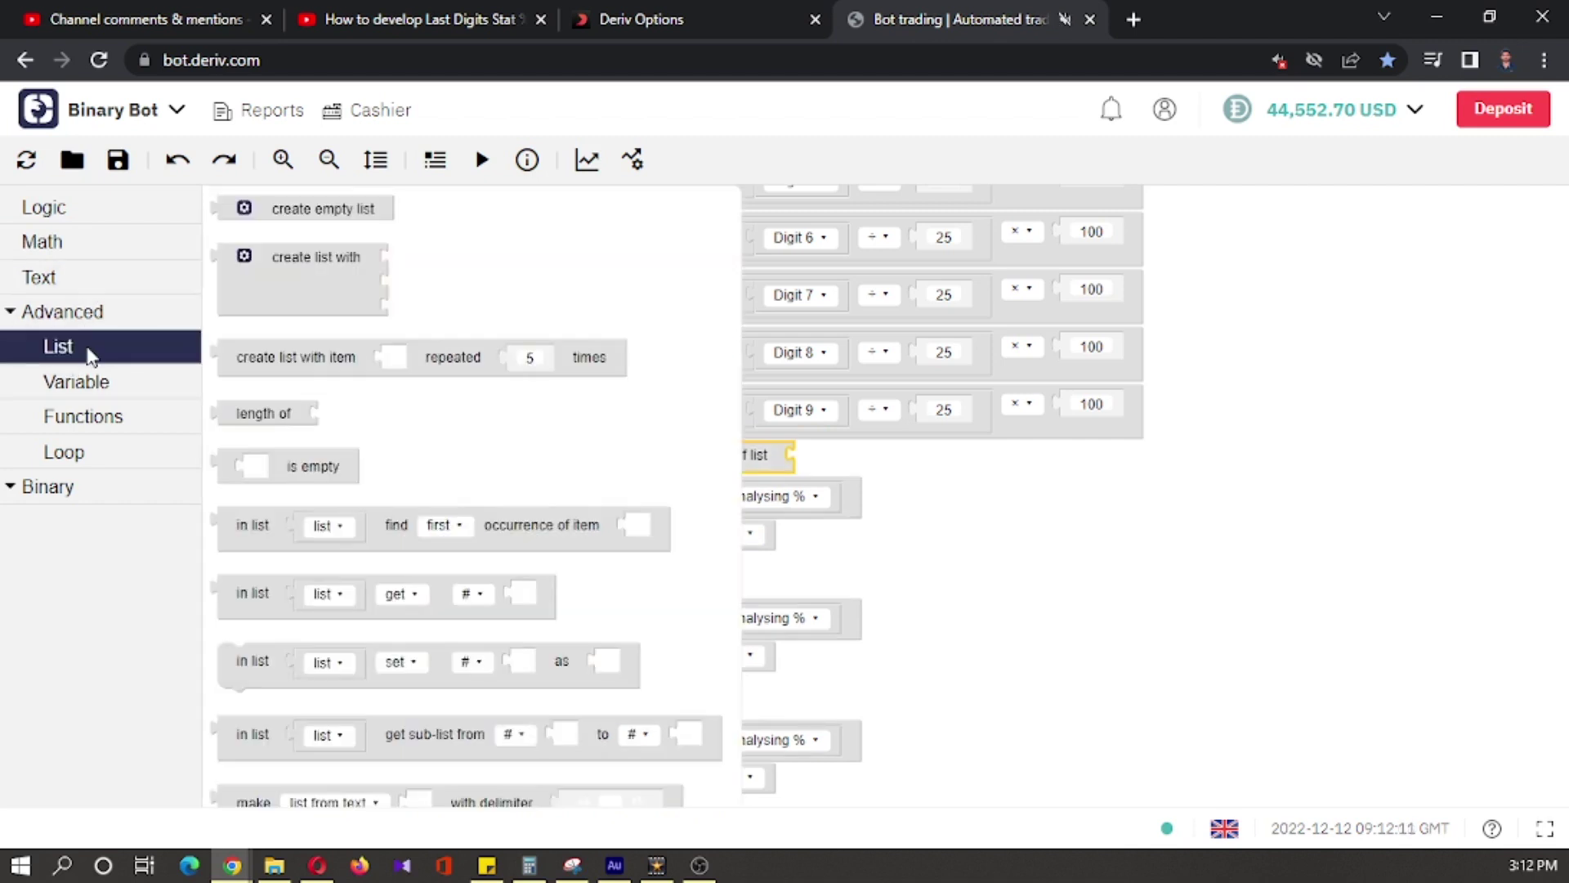
left_click(306, 299)
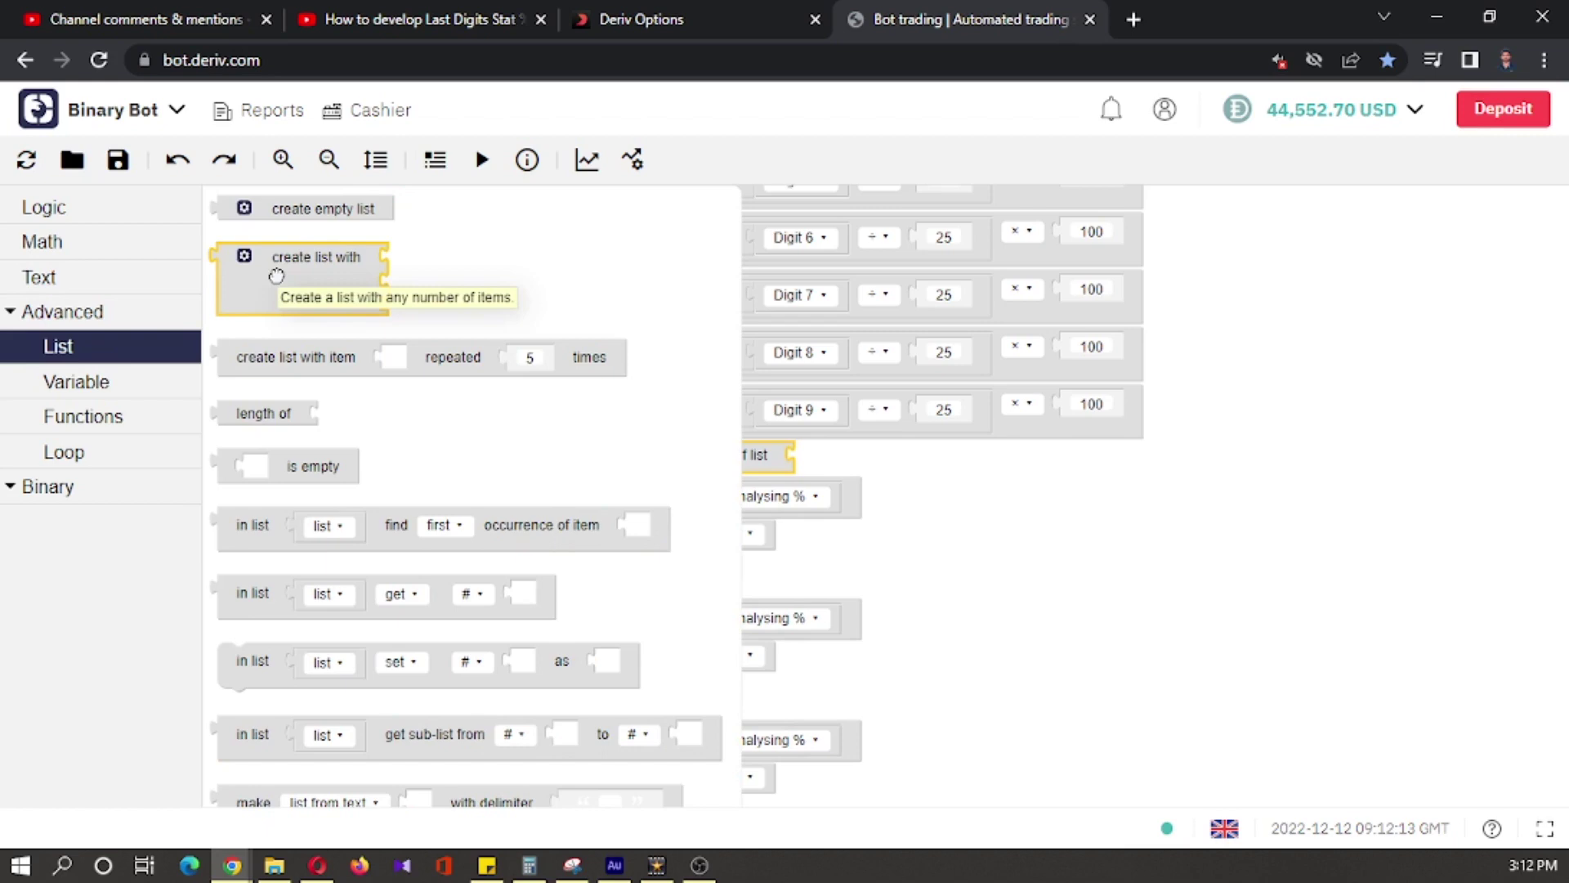
left_click_drag(277, 270, 858, 466)
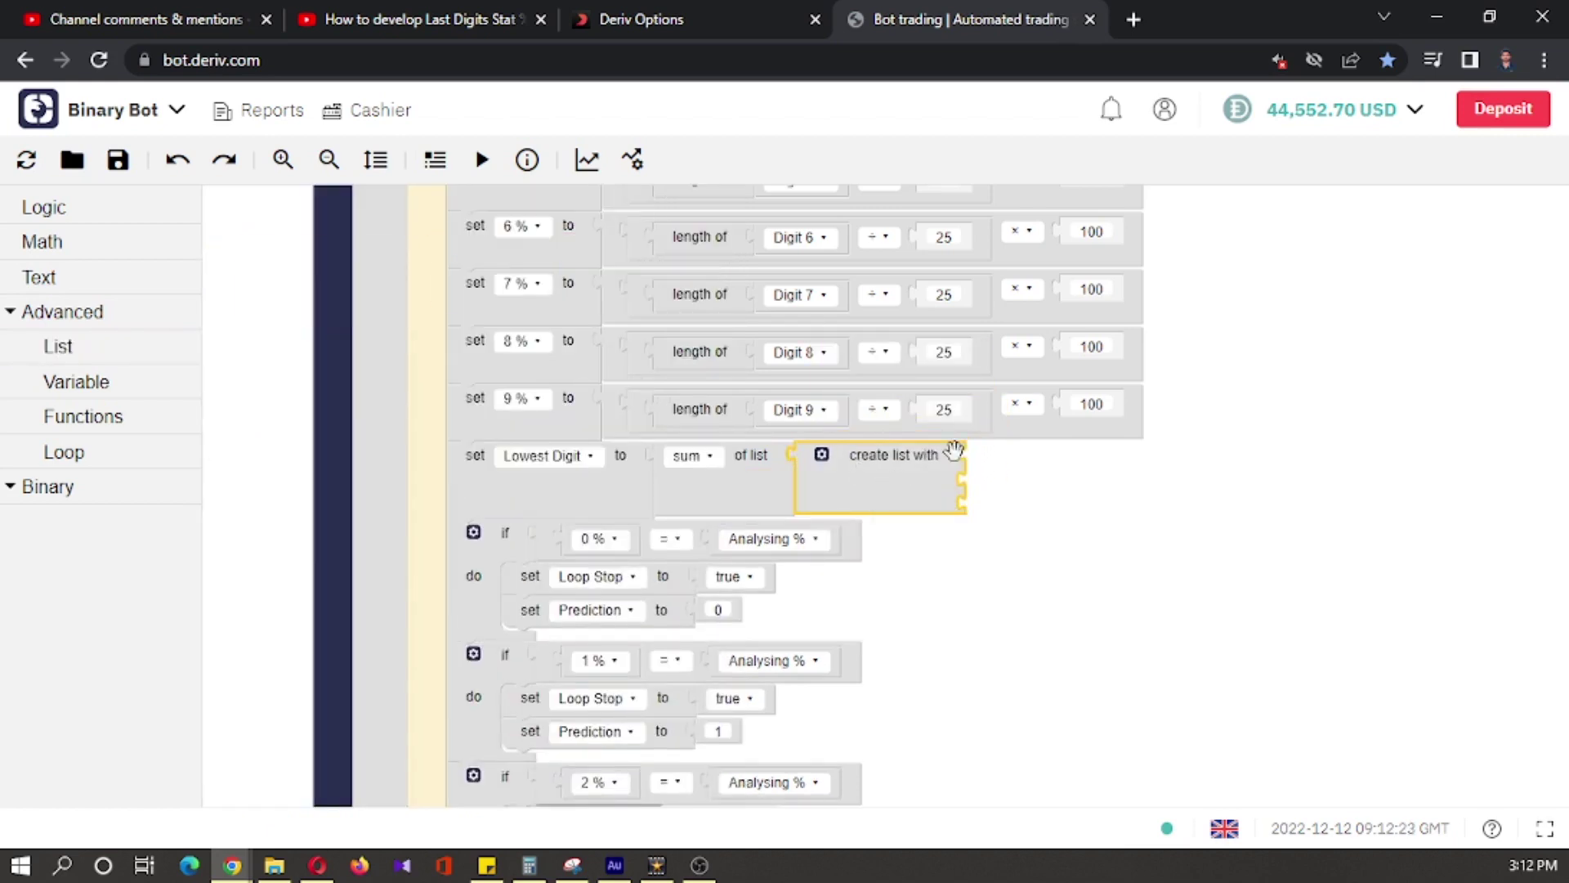
Step: Expand the create-list block to ten empty item slots
left_click(822, 456)
mouse_move(810, 299)
left_mouse_down()
mouse_move(969, 337)
mouse_move(944, 341)
left_mouse_up()
left_click(807, 272)
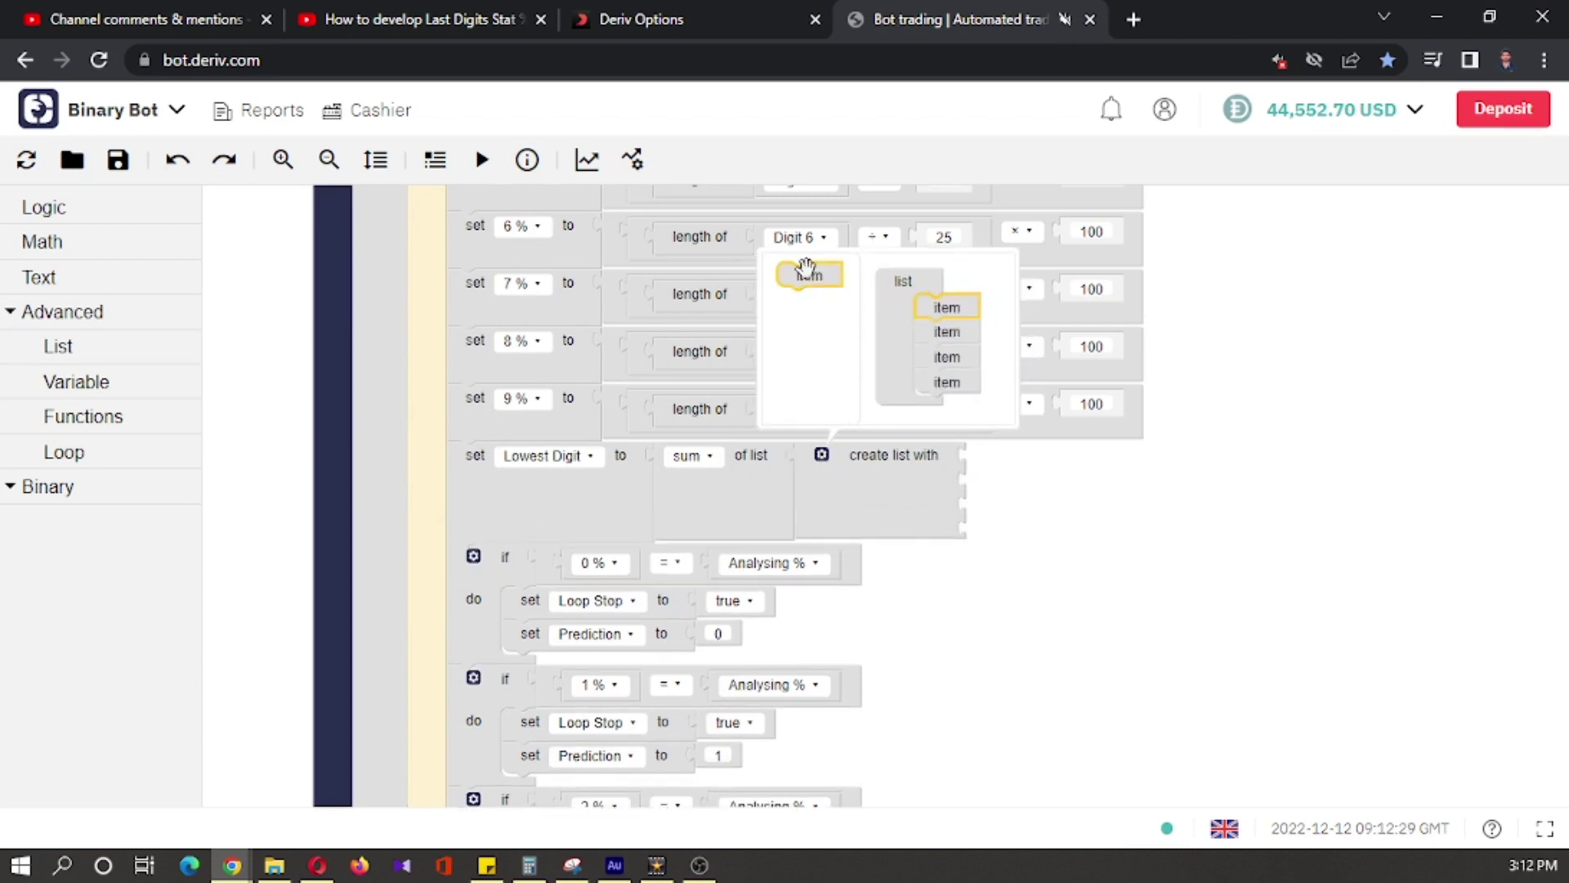
left_click_drag(807, 272, 945, 327)
left_click(812, 251)
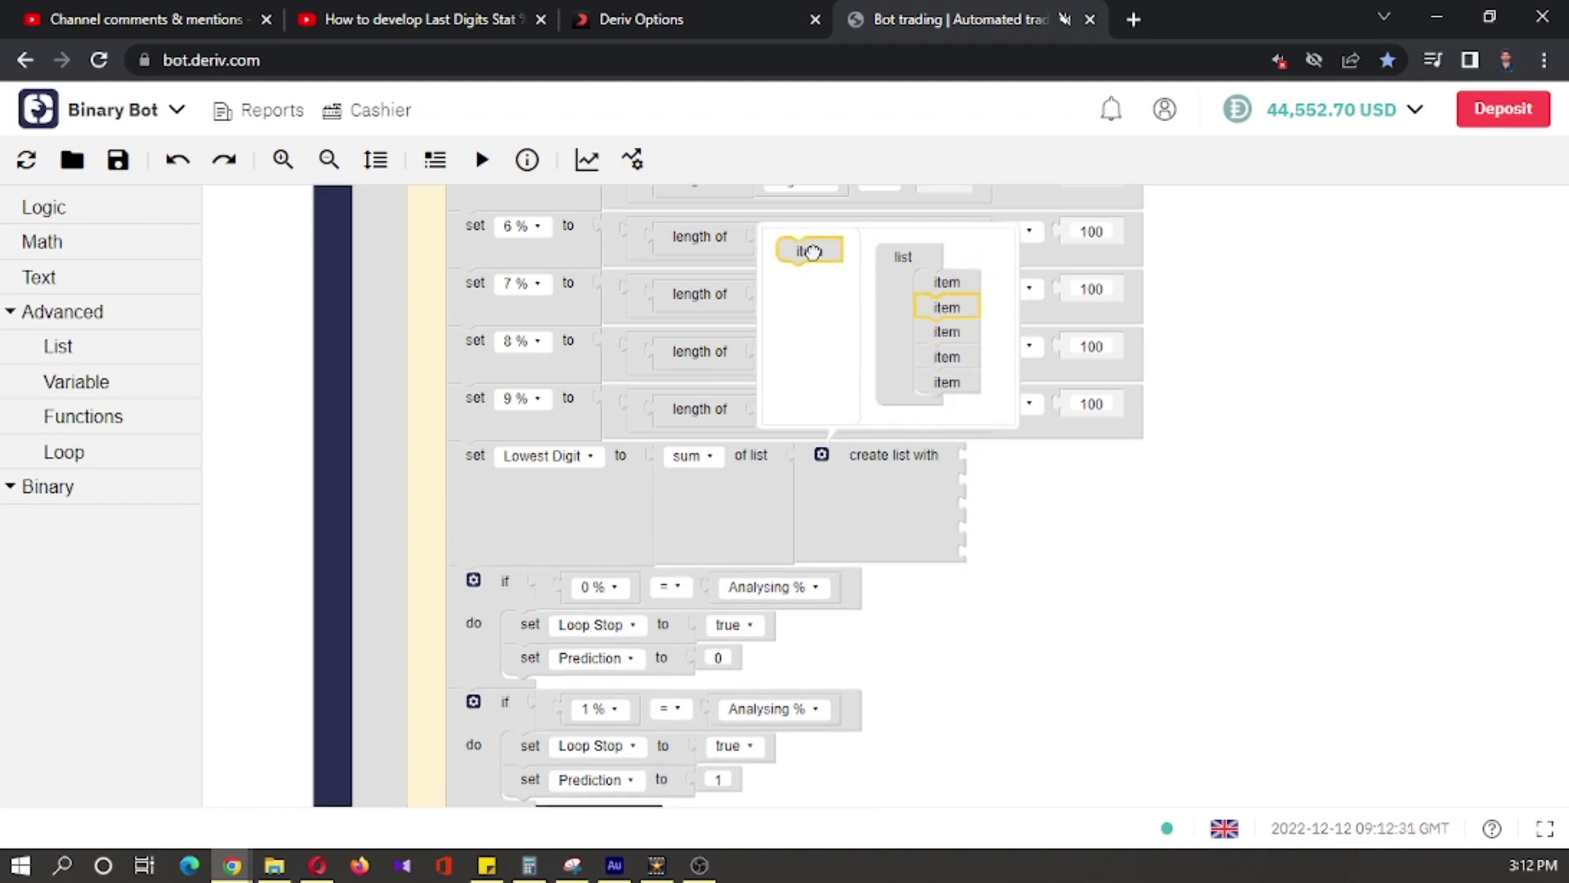
mouse_move(820, 334)
left_mouse_down()
mouse_move(817, 223)
mouse_move(942, 338)
left_mouse_up()
left_click_drag(807, 224, 941, 334)
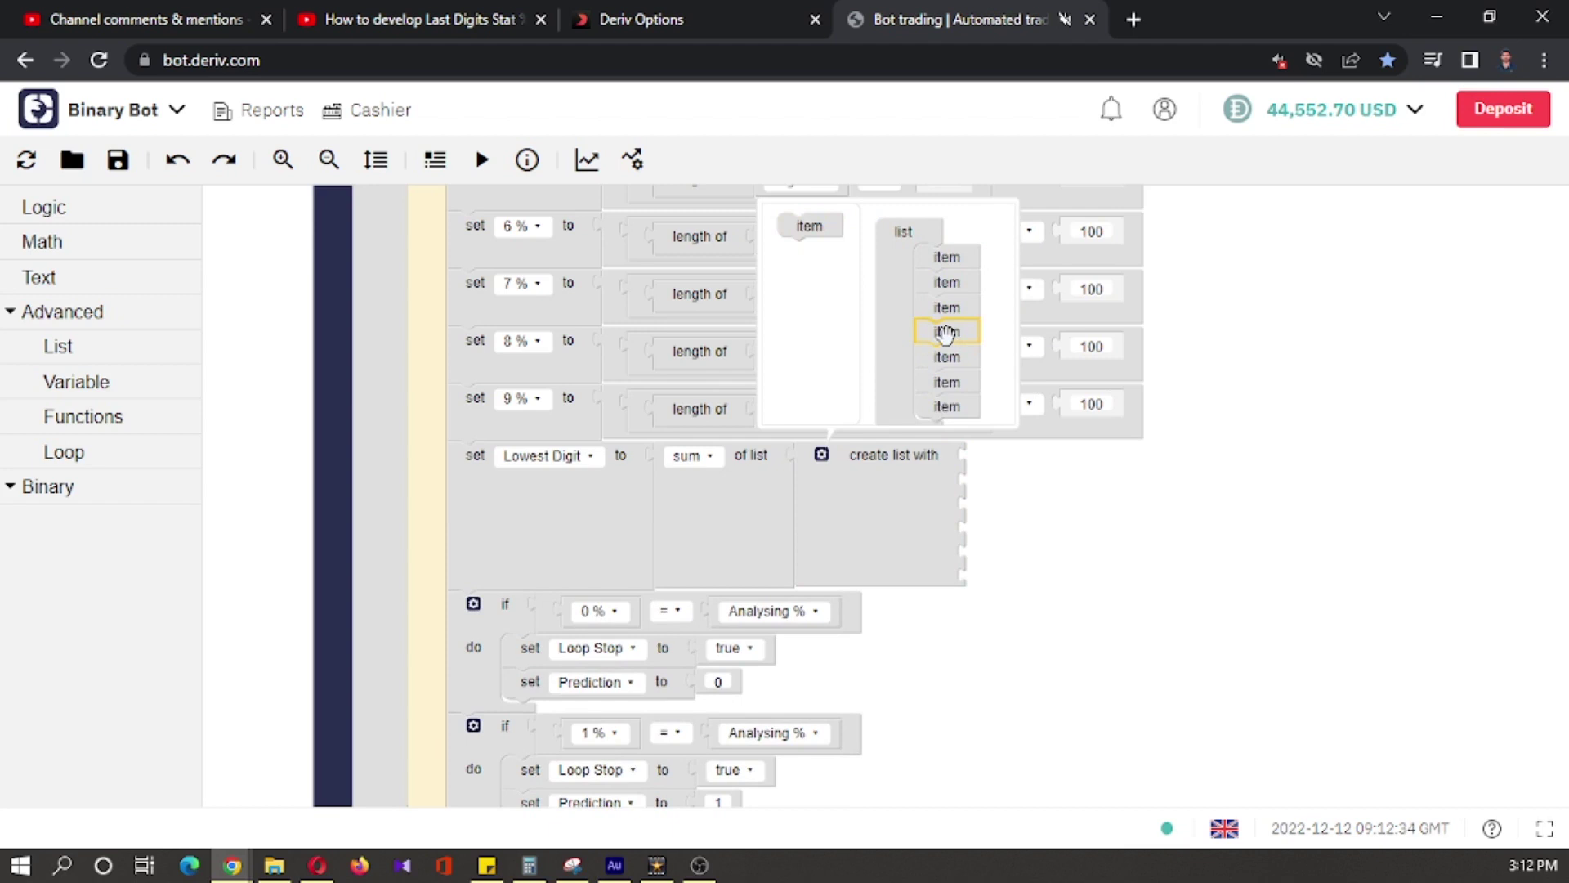
left_click_drag(809, 200, 946, 333)
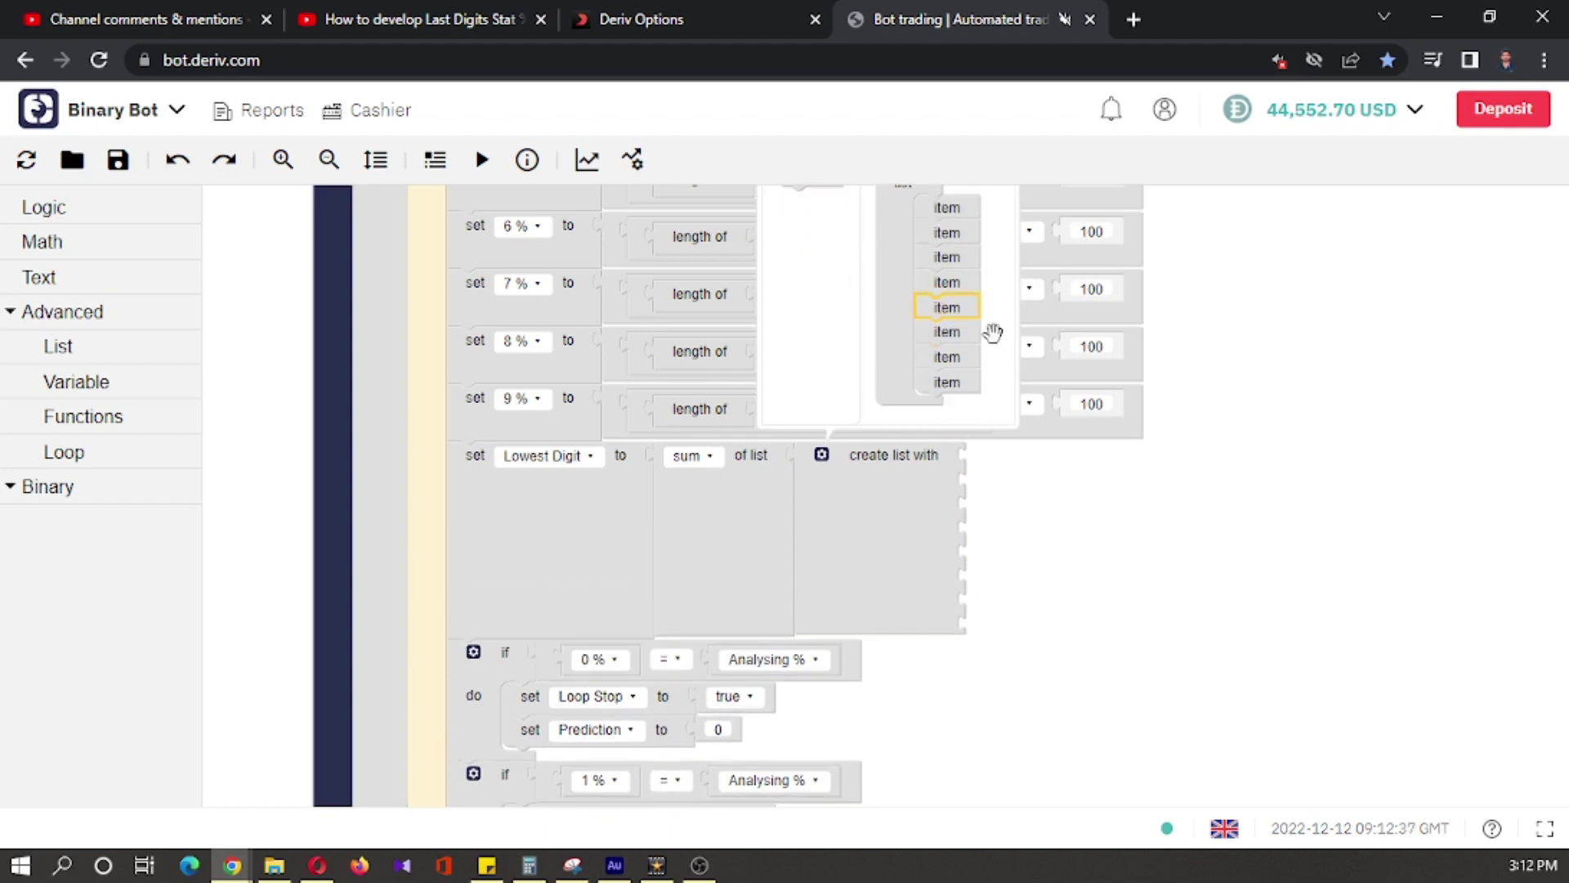
scroll(1347, 390, "up", 3)
mouse_move(819, 326)
left_mouse_down()
mouse_move(917, 403)
mouse_move(939, 401)
left_mouse_up()
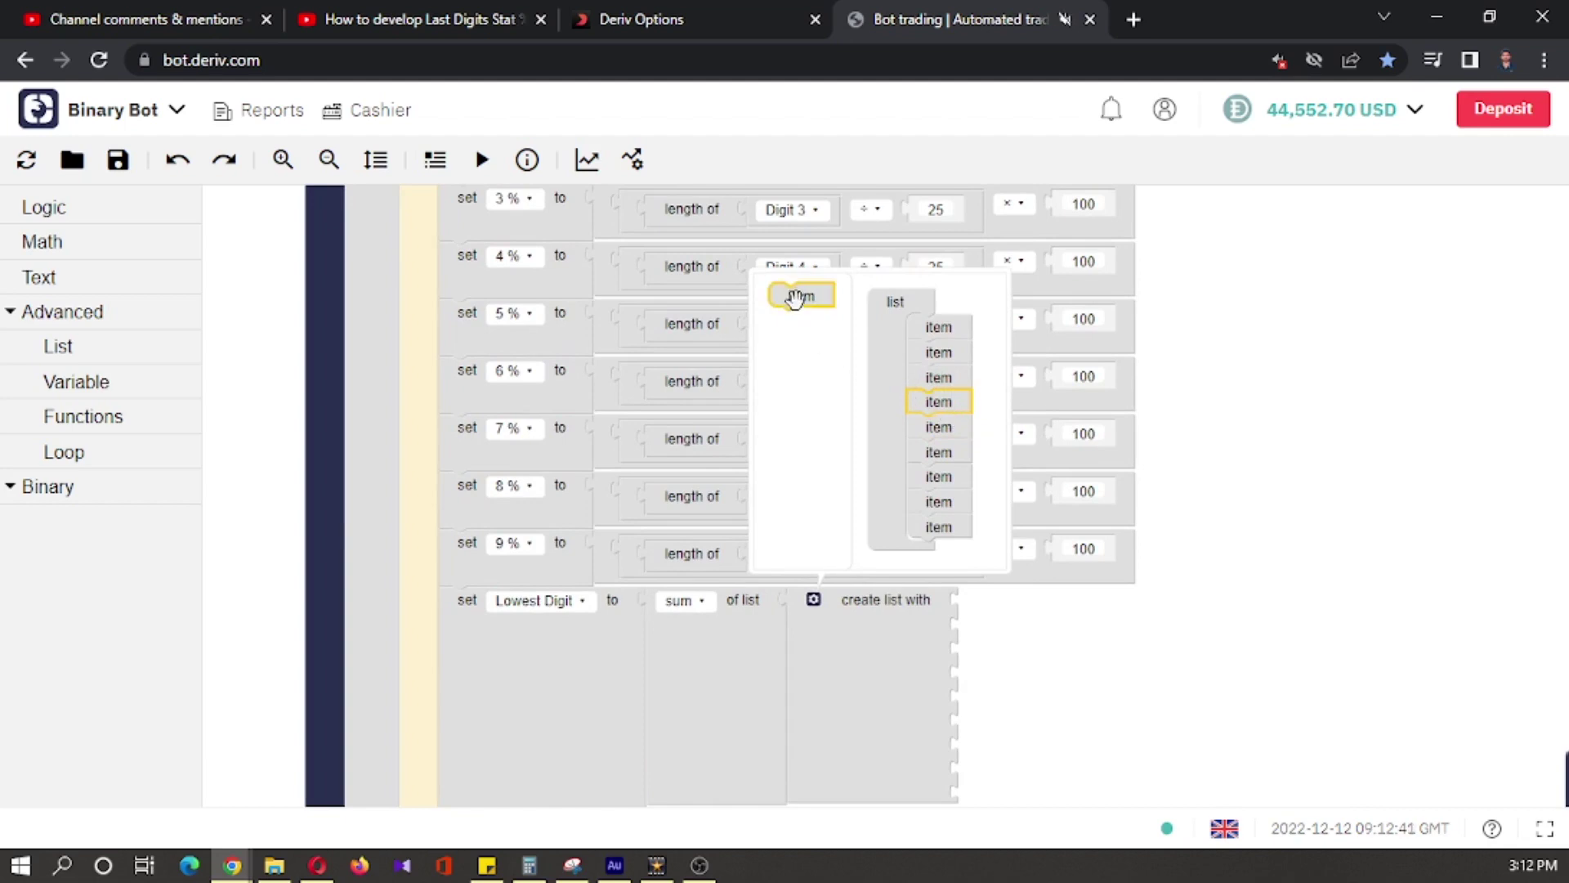
mouse_move(799, 297)
left_mouse_down()
mouse_move(899, 405)
mouse_move(957, 439)
mouse_move(932, 444)
left_mouse_up()
left_click(813, 599)
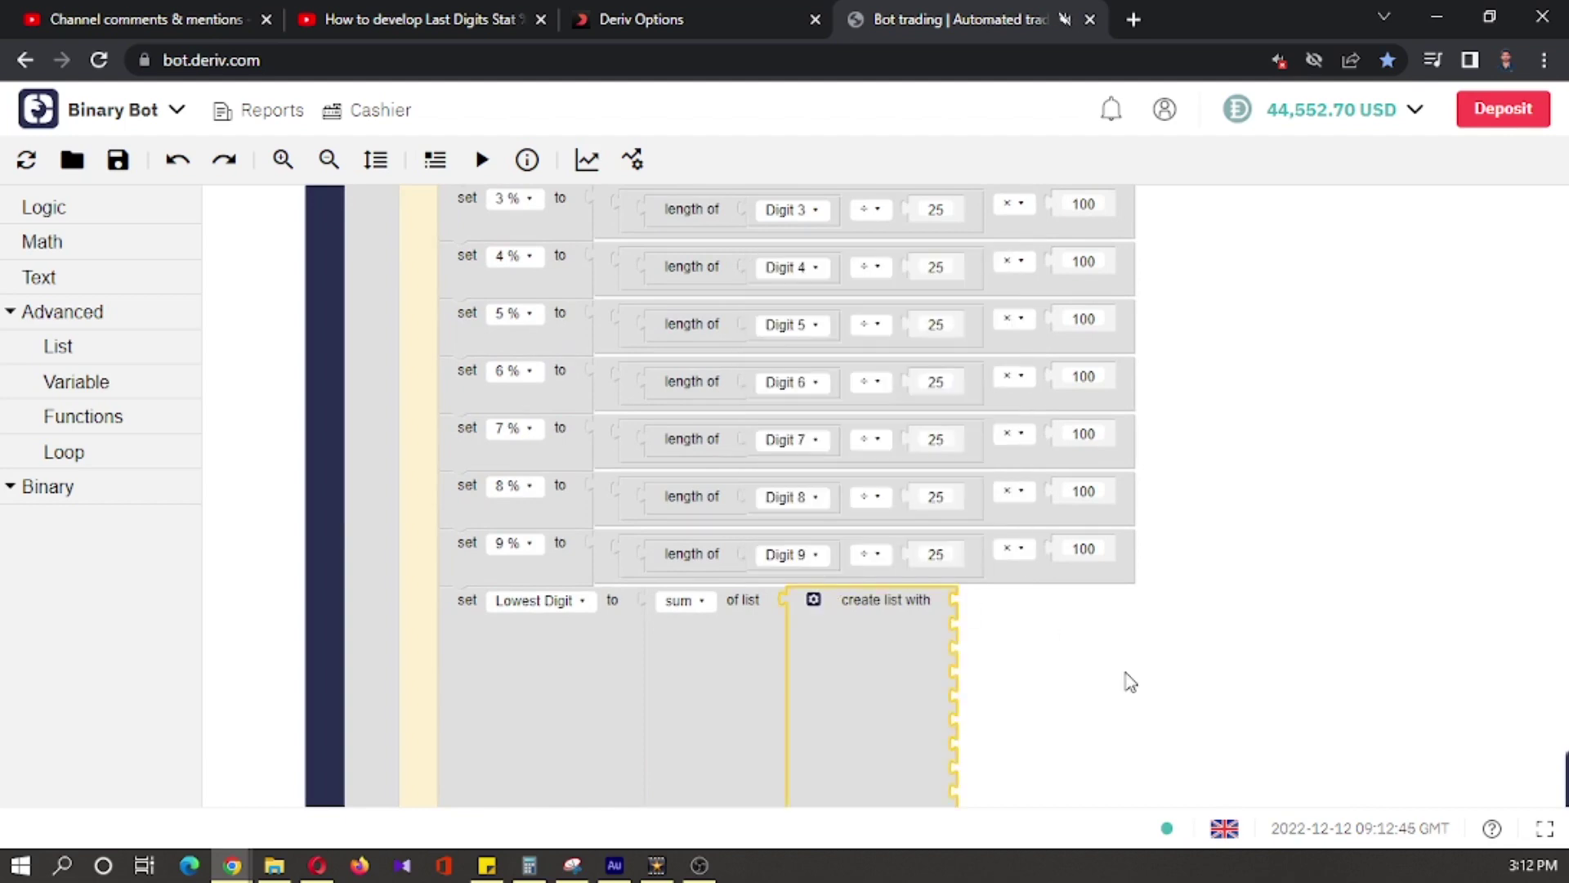
scroll(1163, 395, "down", 3)
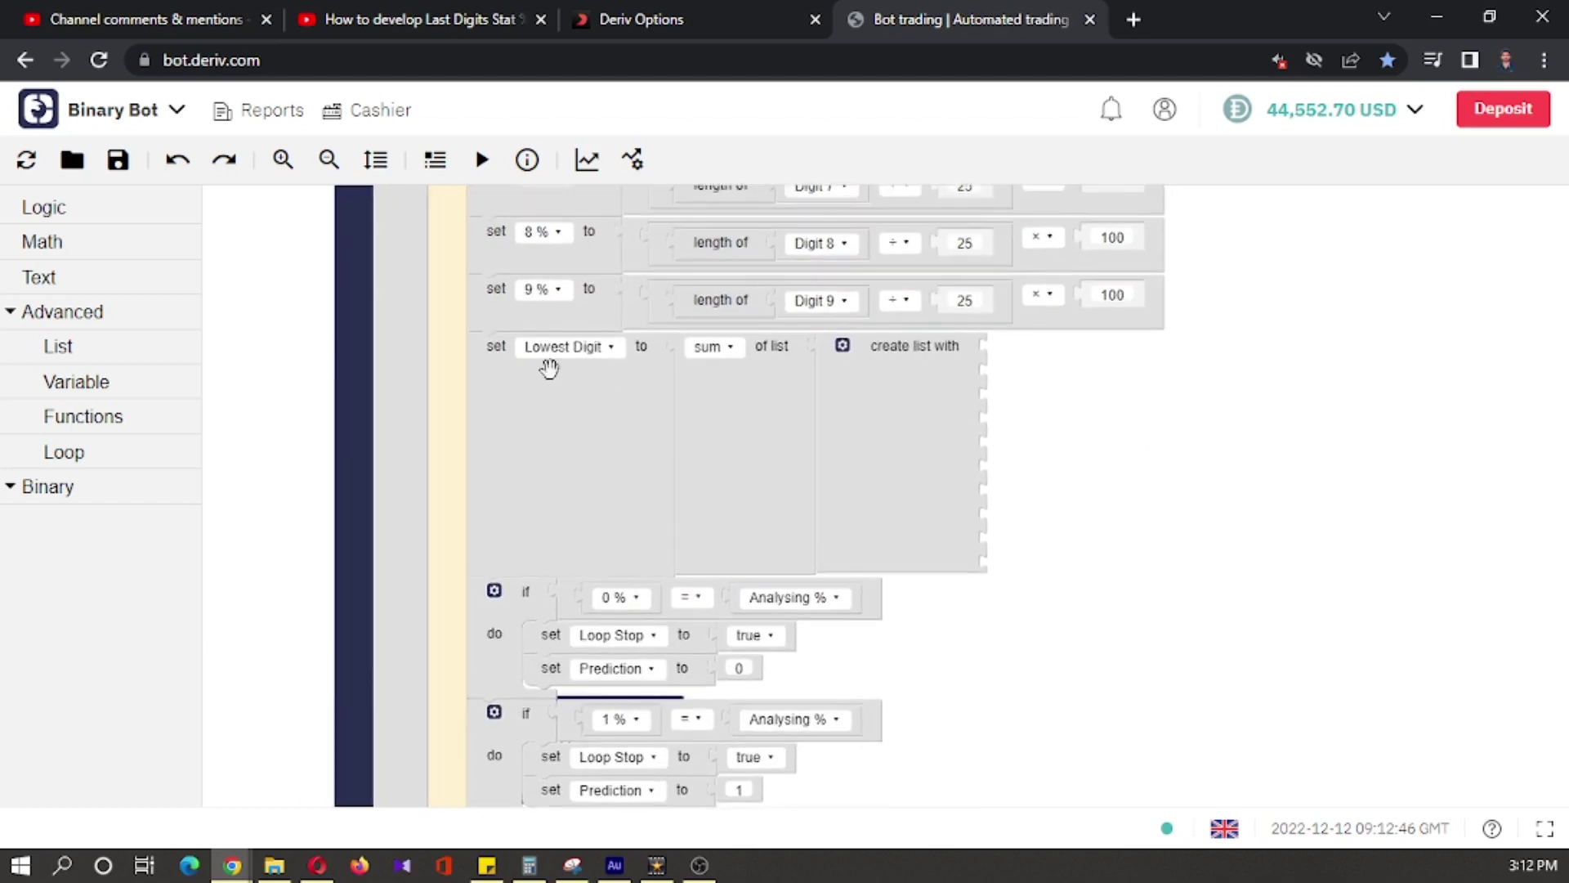
Step: Fill the list slots with copies of the 9 % variable block
right_click(503, 289)
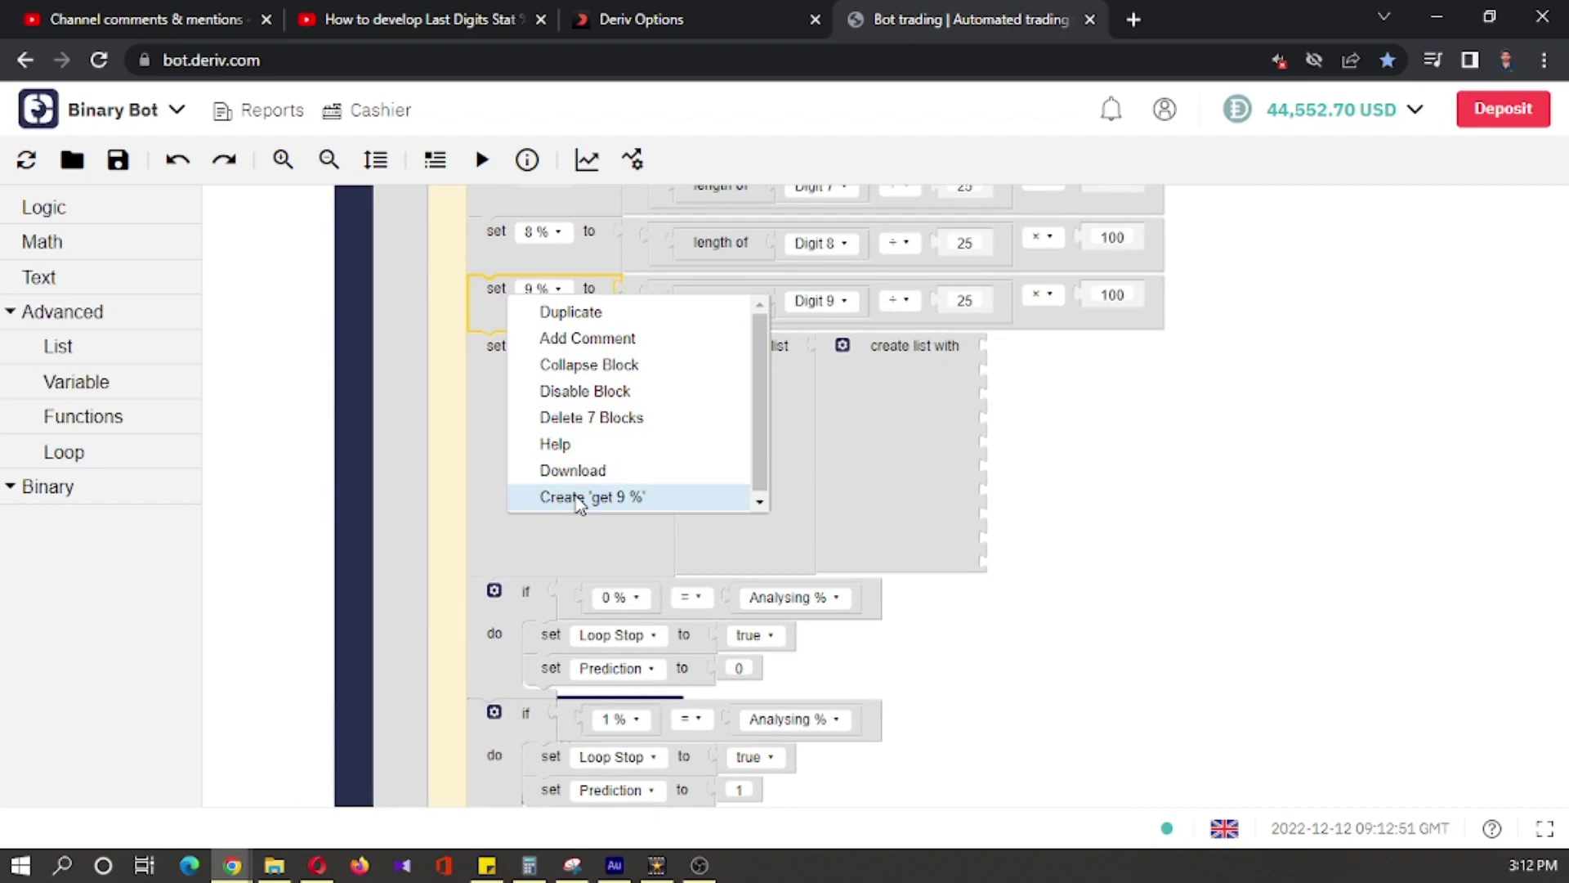
left_click(600, 503)
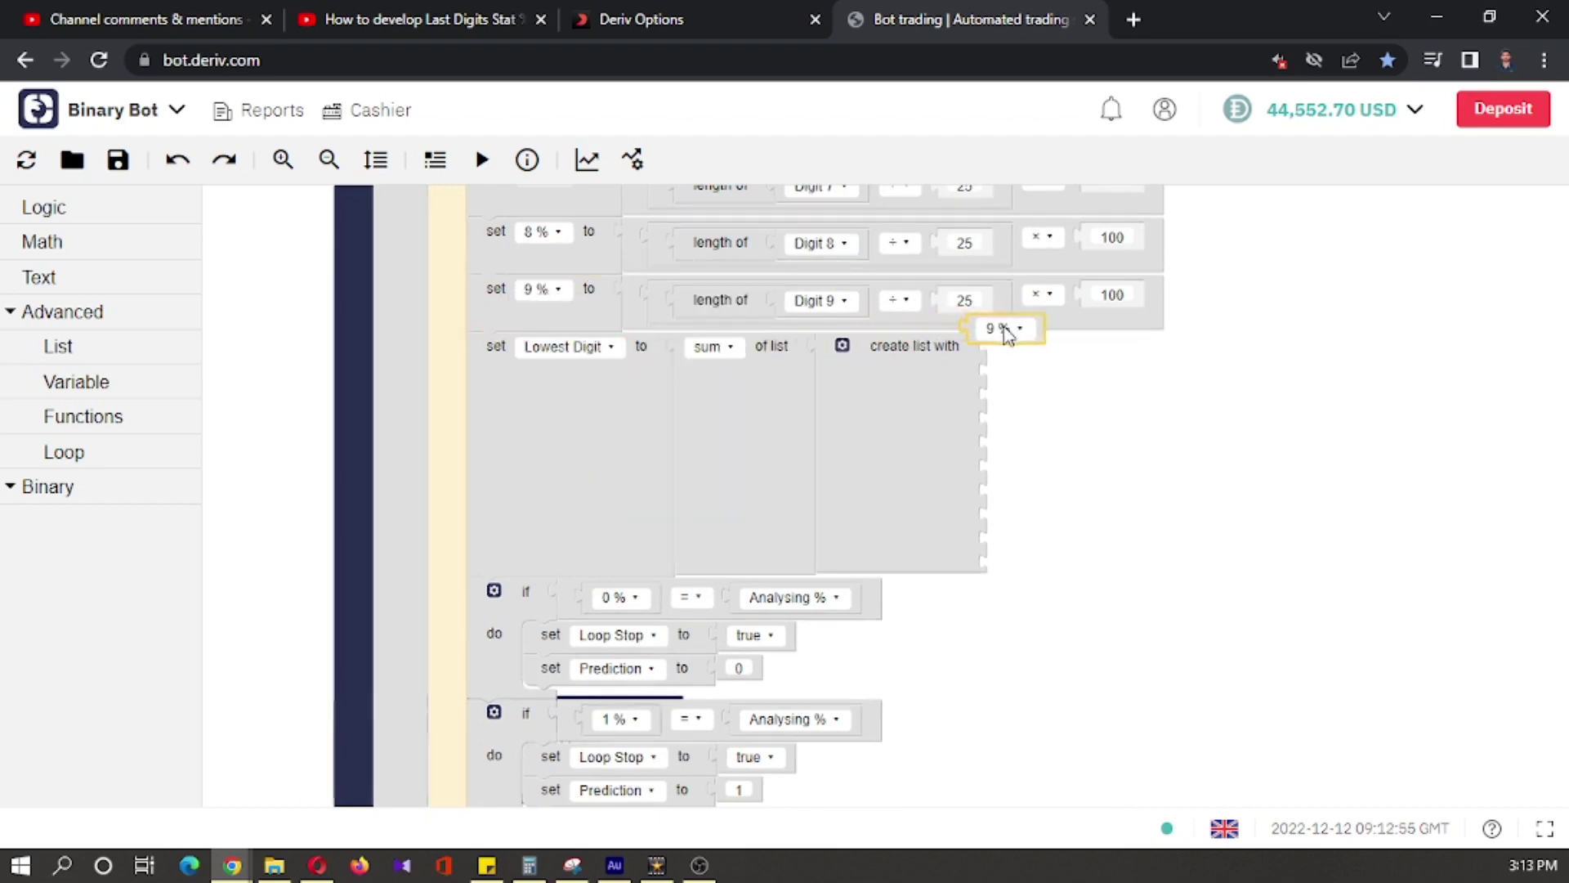
left_click_drag(592, 352, 1018, 349)
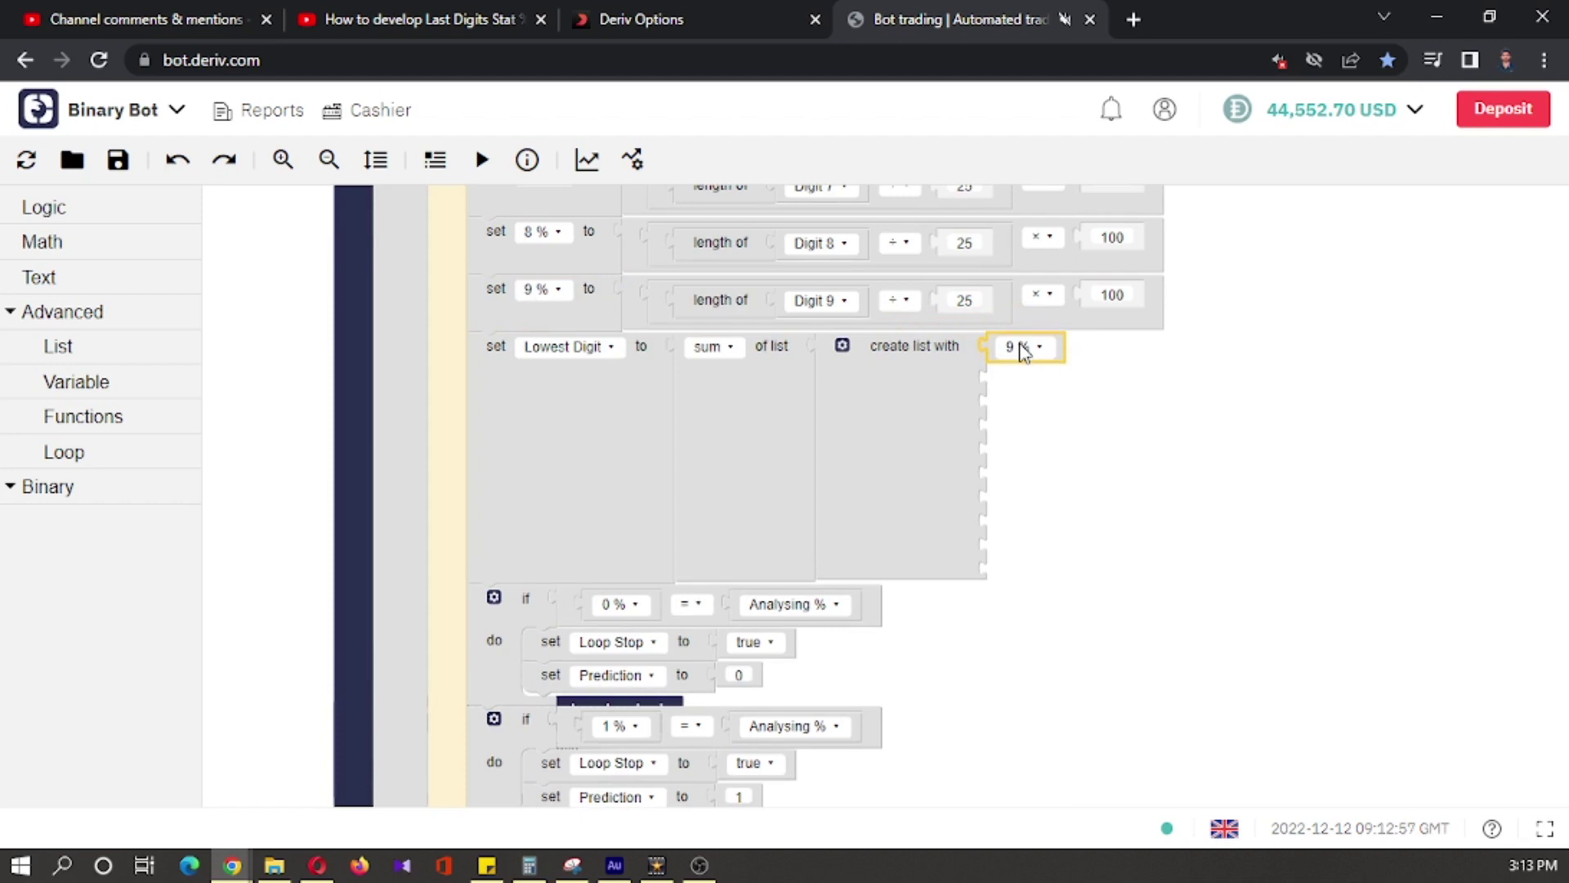
key("ctrl+c")
key("ctrl+v")
mouse_move(1040, 392)
left_mouse_down()
mouse_move(1022, 389)
mouse_move(1021, 566)
left_mouse_up()
key("ctrl+v")
key("ctrl+v")
key("ctrl+v")
key("ctrl+v")
key("ctrl+v")
key("ctrl+v")
key("ctrl+v")
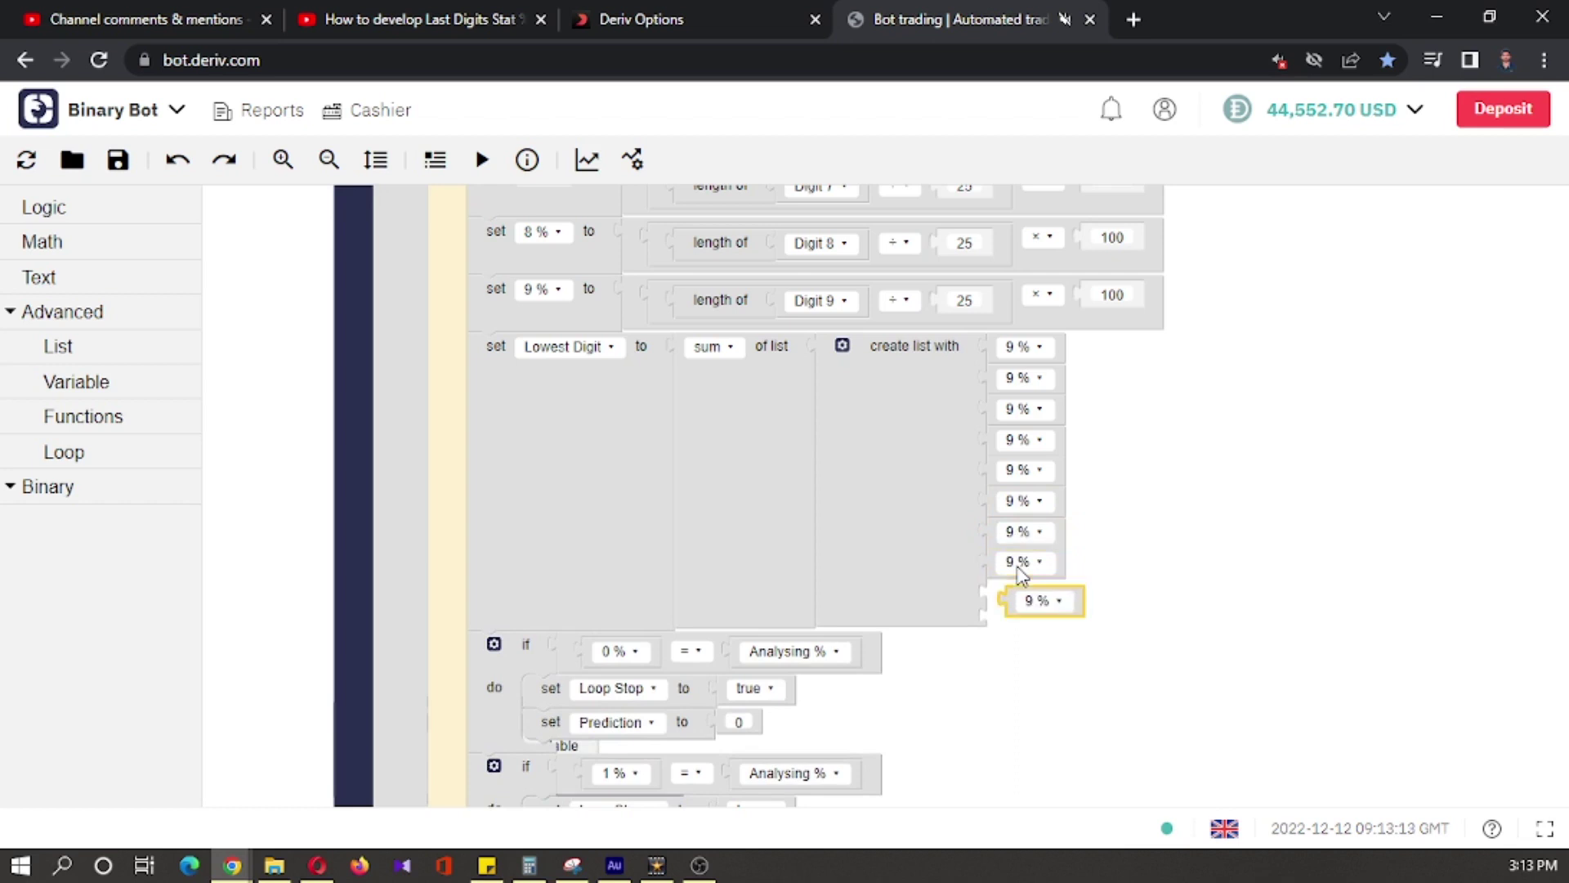
left_click_drag(1042, 612, 1029, 639)
key("ctrl+v")
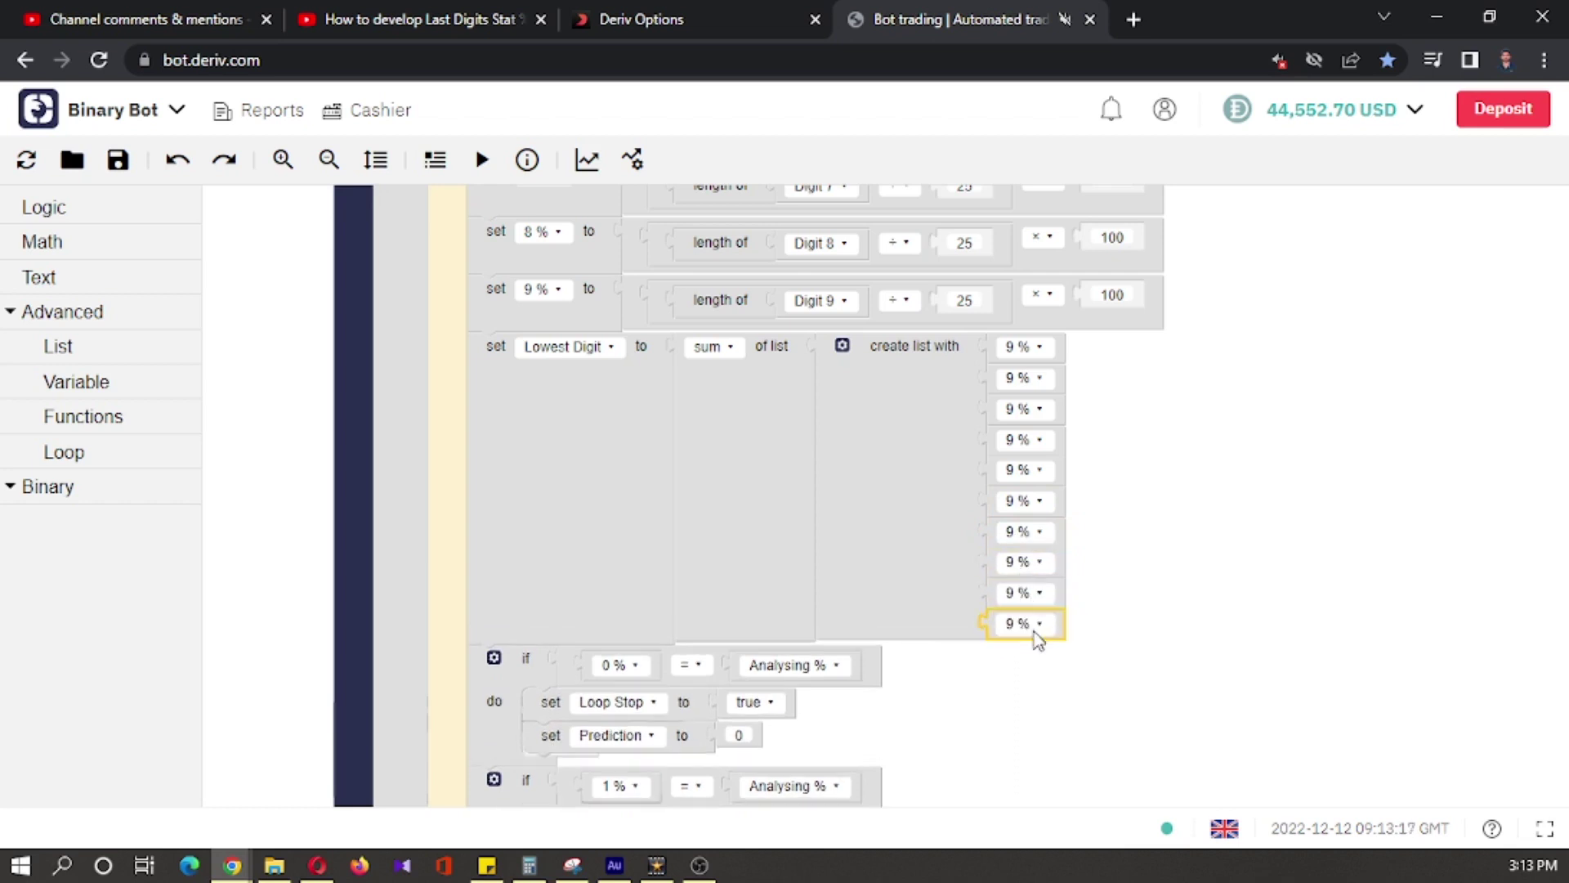
Step: Set the first five list items to the 0 %, 1 %, 2 %, 3 % and 4 % variables
left_click(1021, 350)
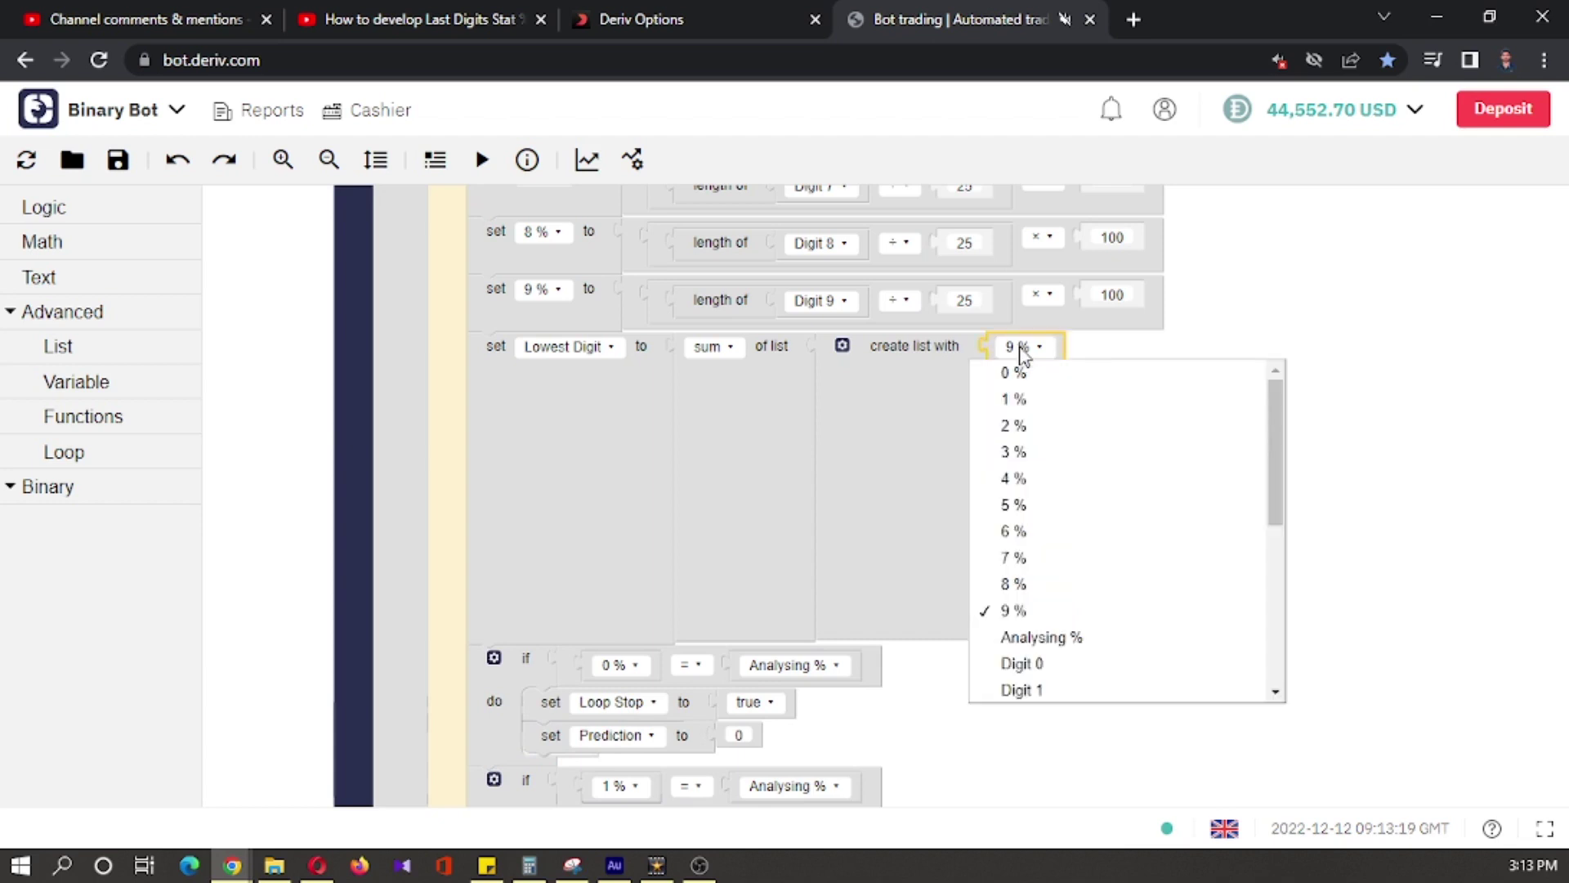
left_click(1017, 377)
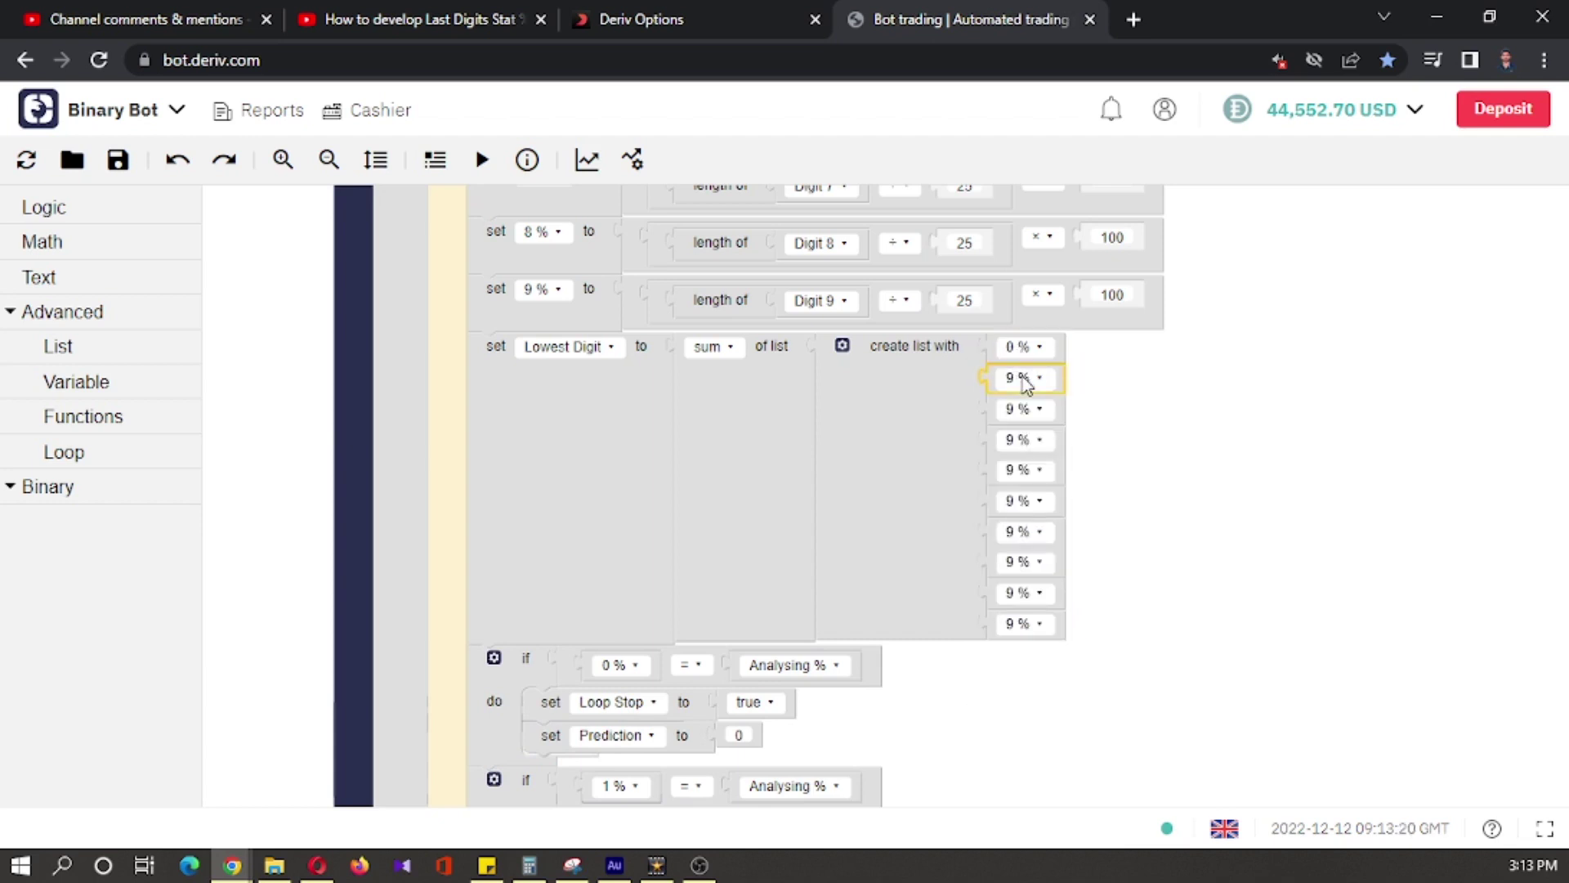
left_click(1025, 381)
left_click(1012, 432)
left_click(1041, 409)
left_click(1015, 488)
left_click(1038, 442)
left_click(1016, 547)
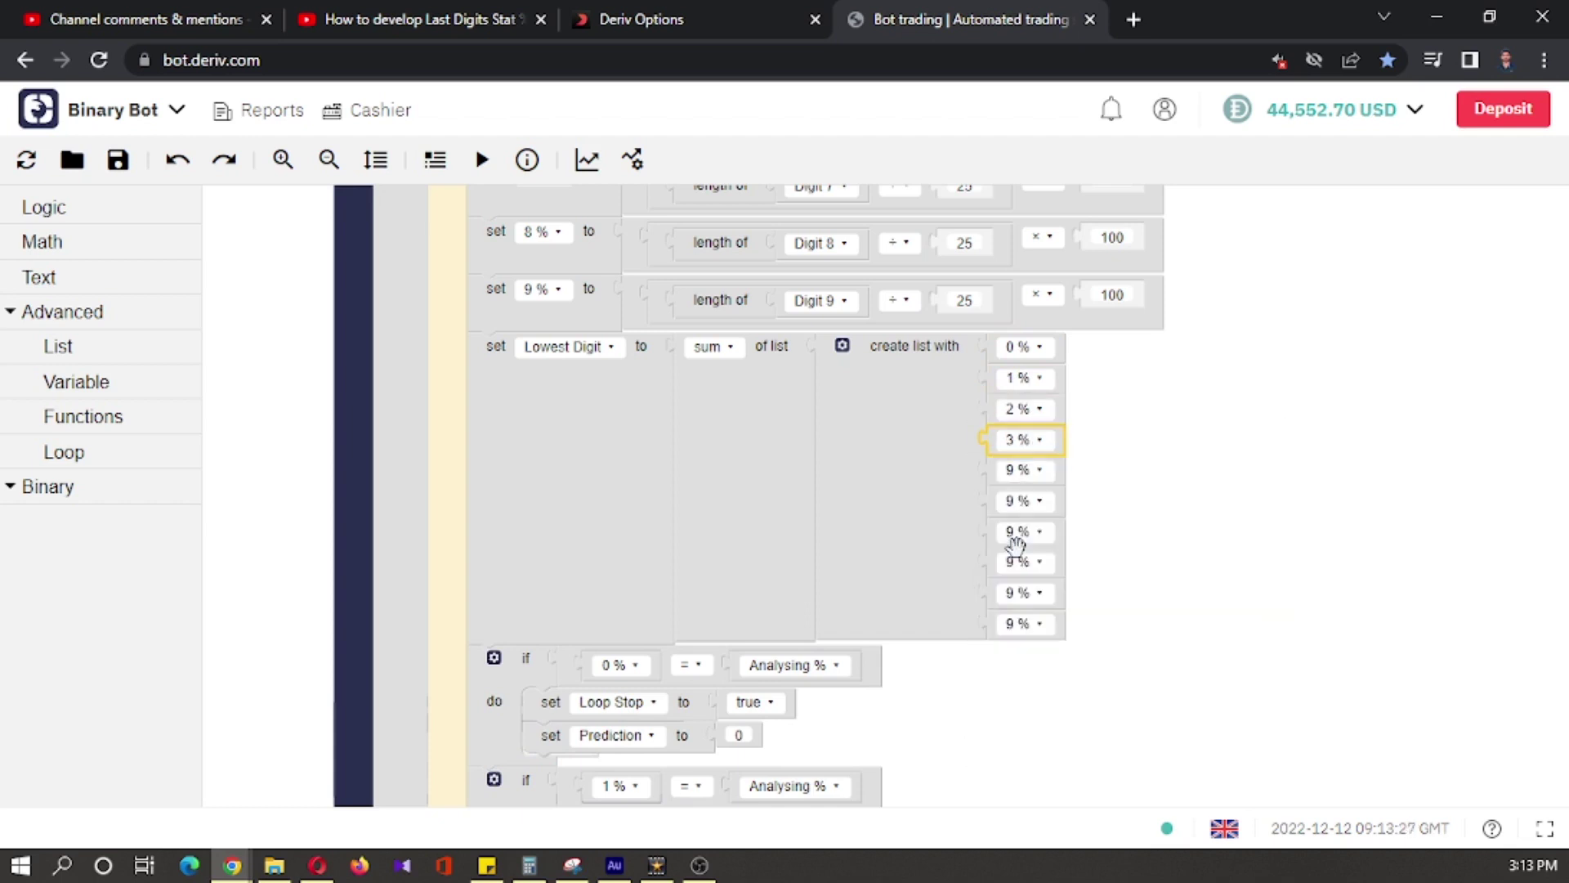
left_click(1032, 473)
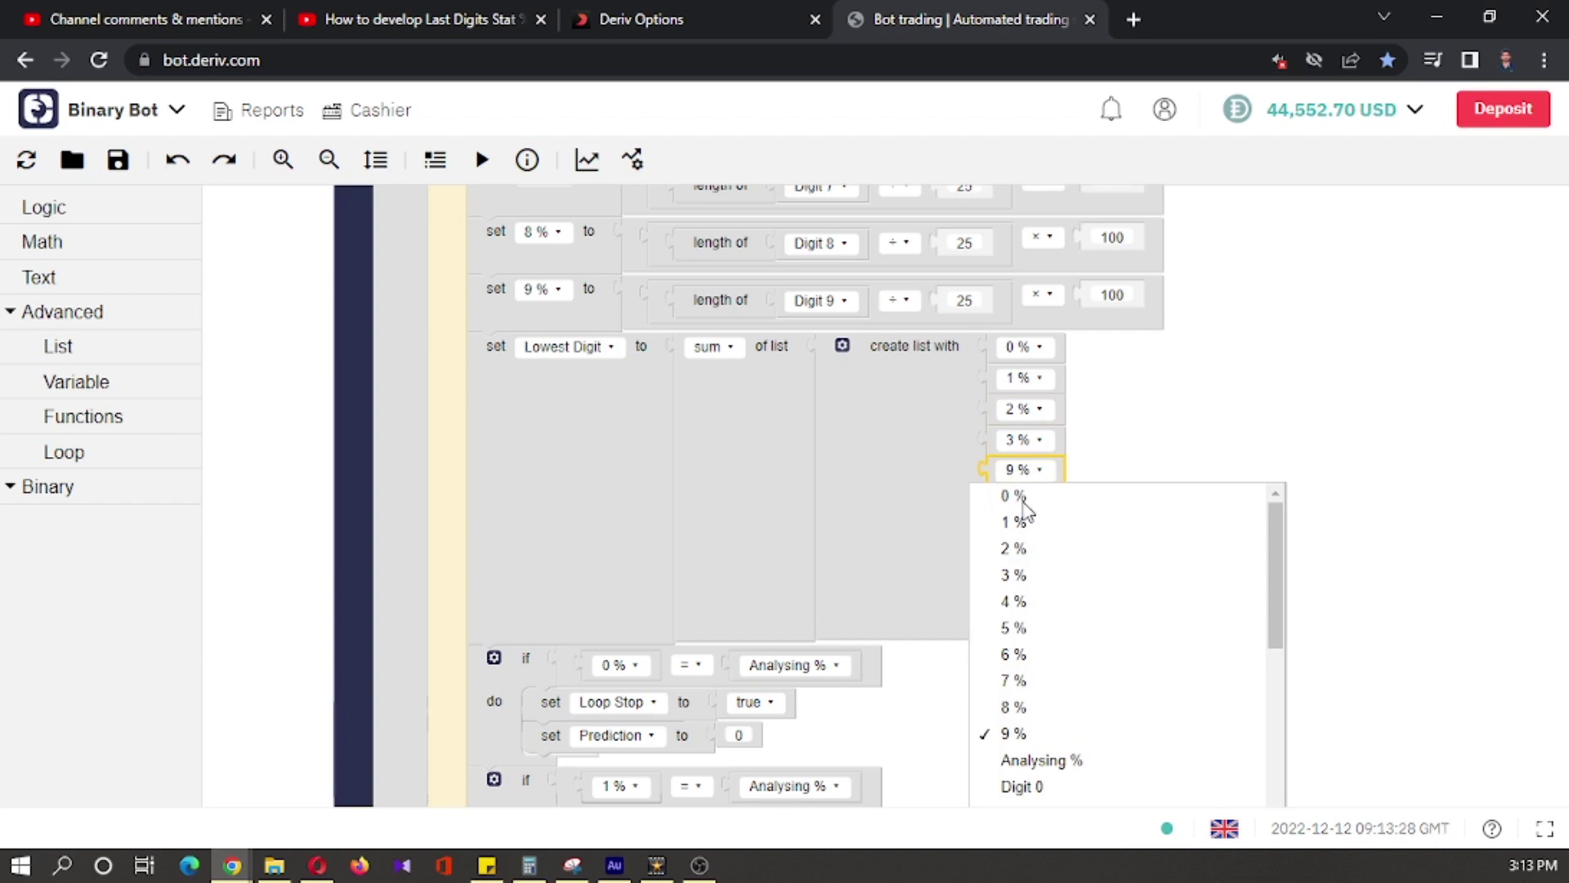
left_click(1023, 601)
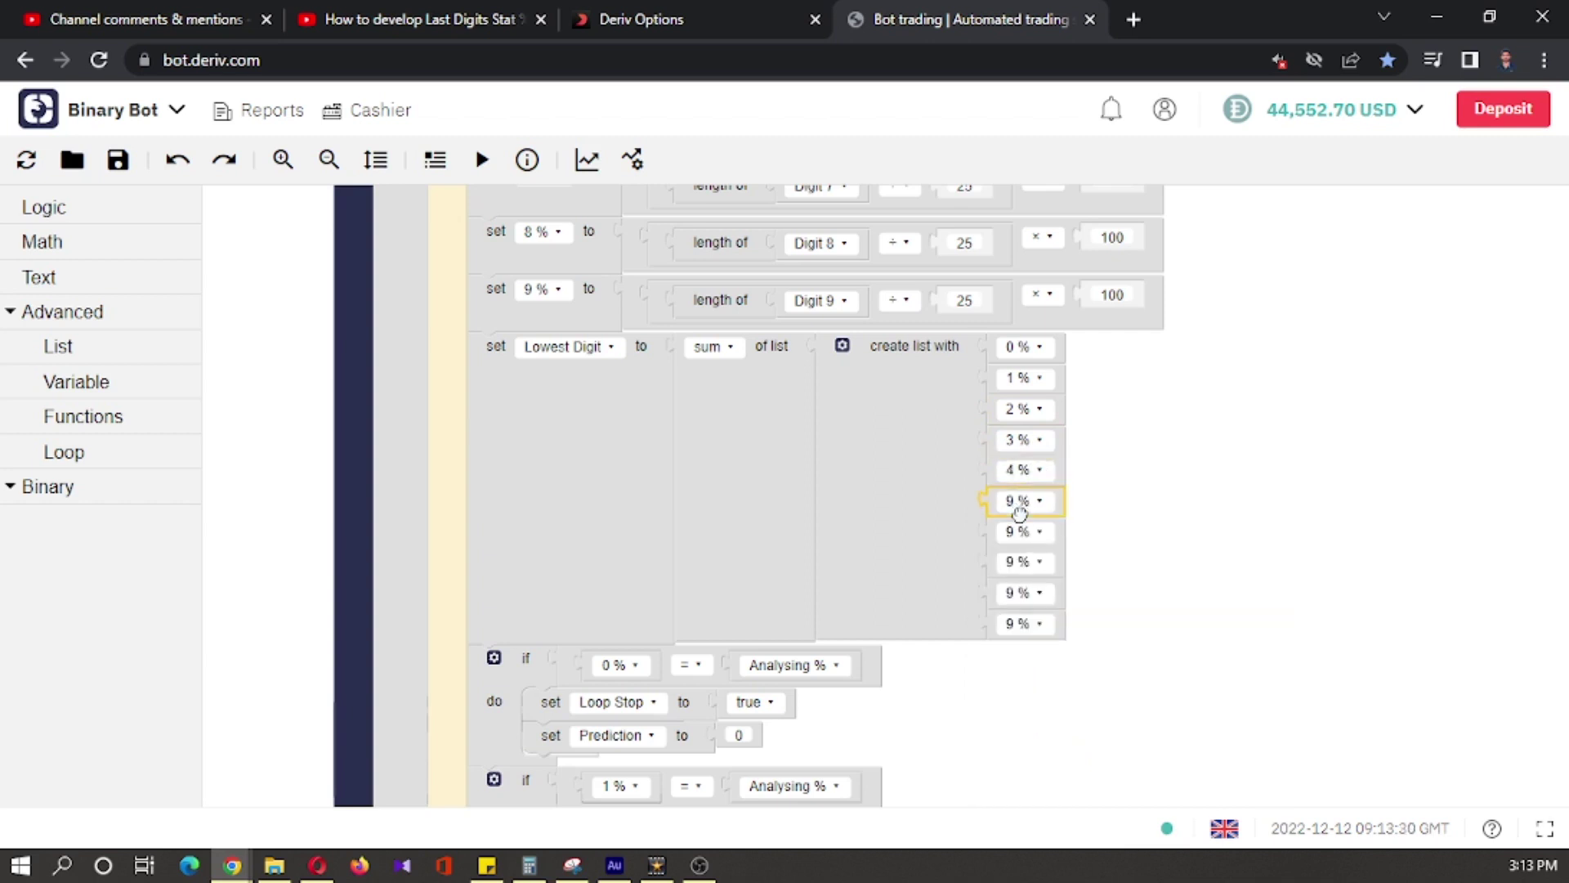
Step: Set the next four list items to 5 %, 6 %, 7 % and 8 %, leaving the last as 9 %
left_click(1026, 501)
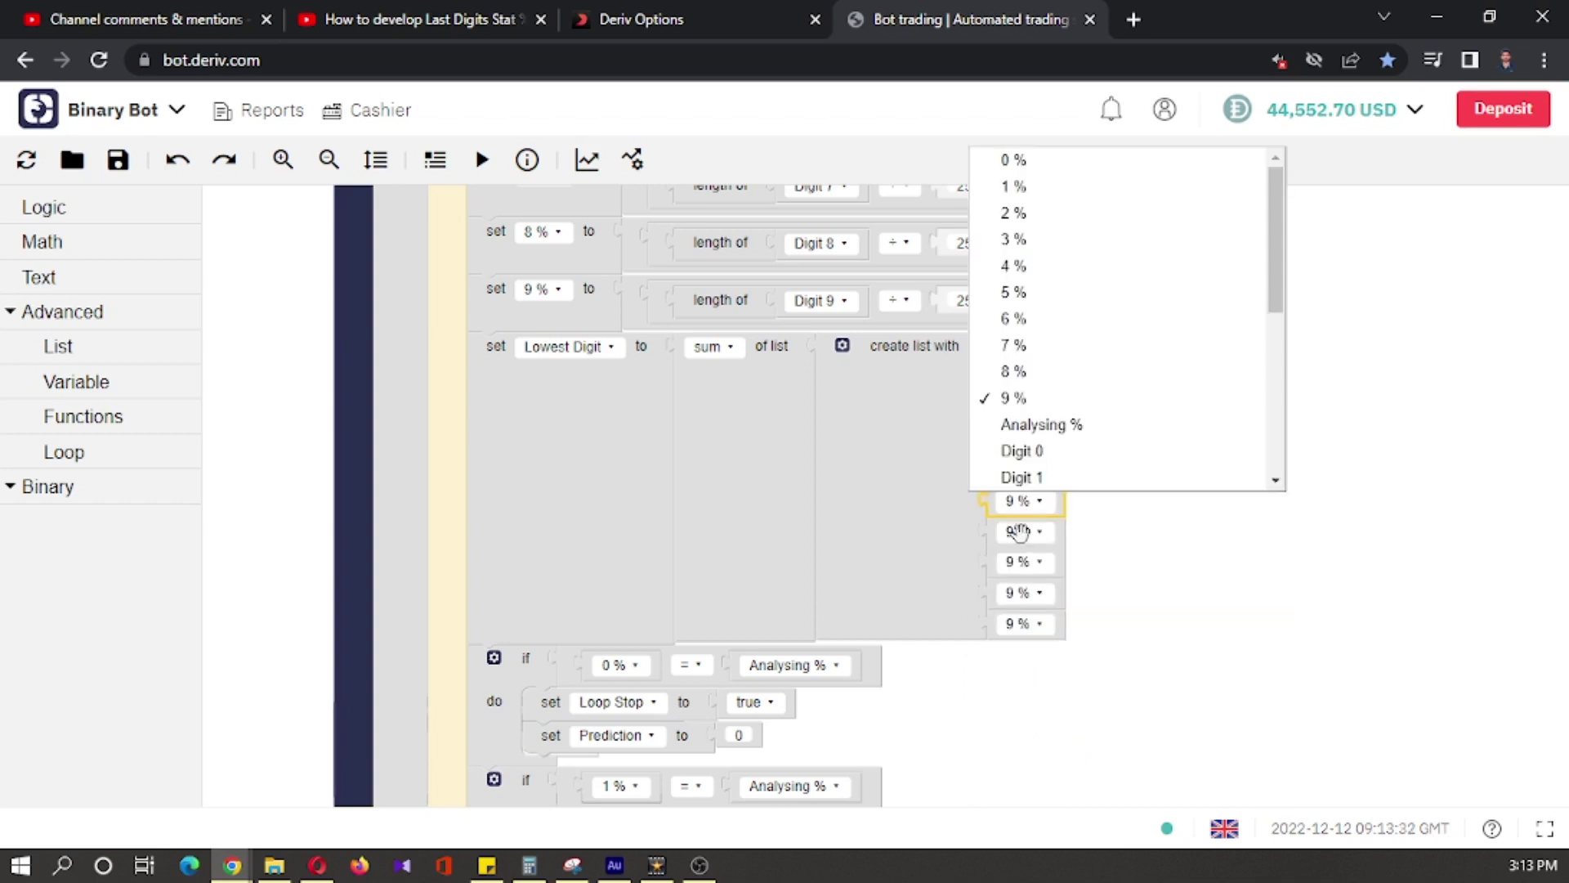
left_click(1048, 294)
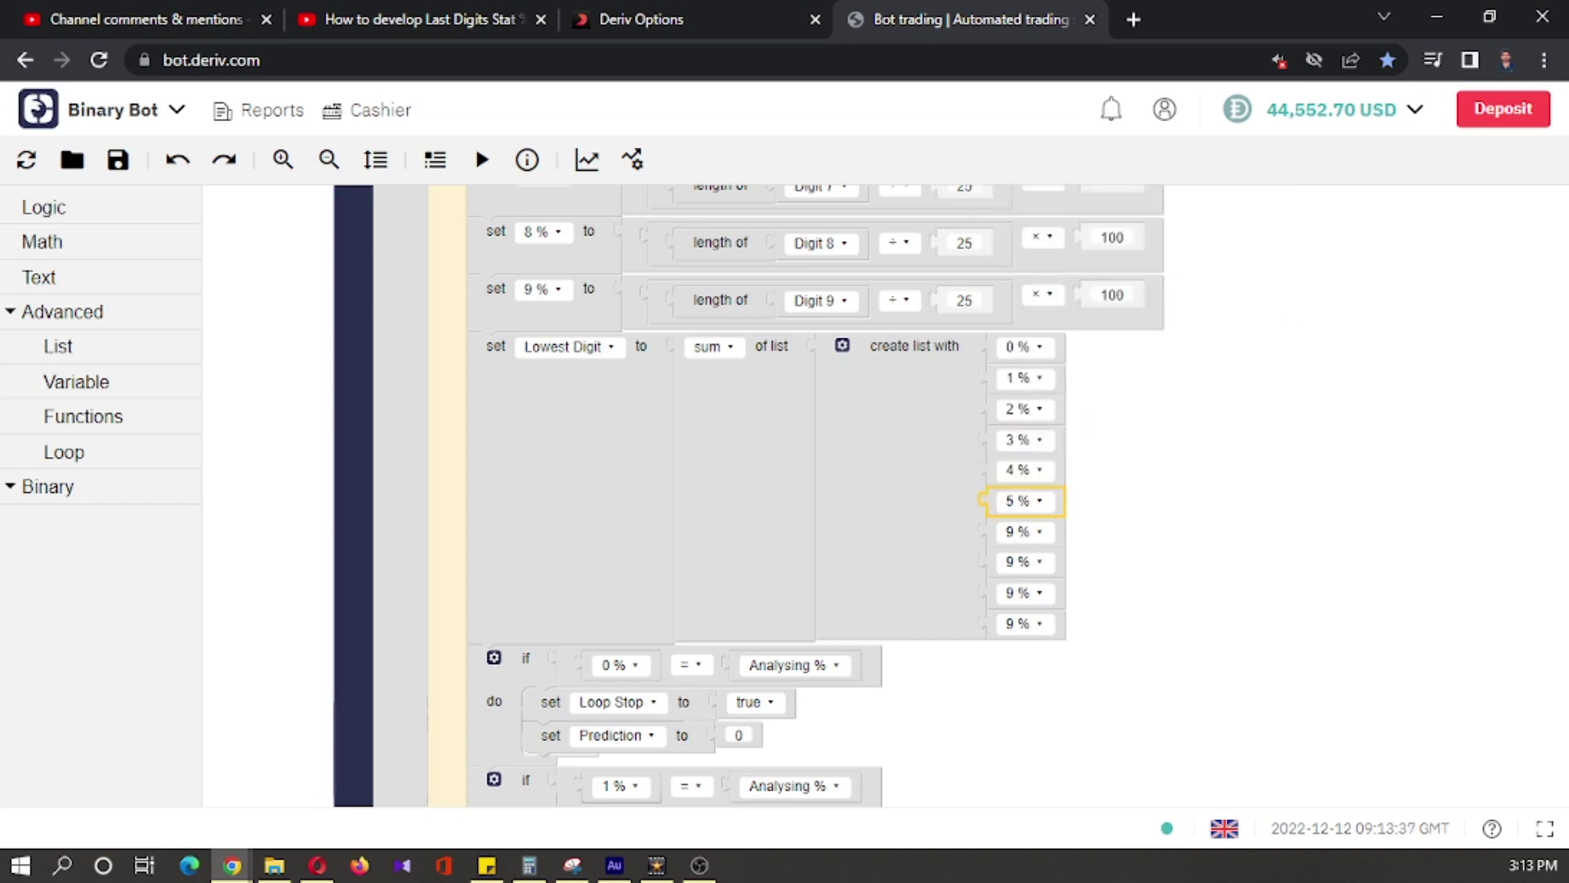
key("alt+Tab")
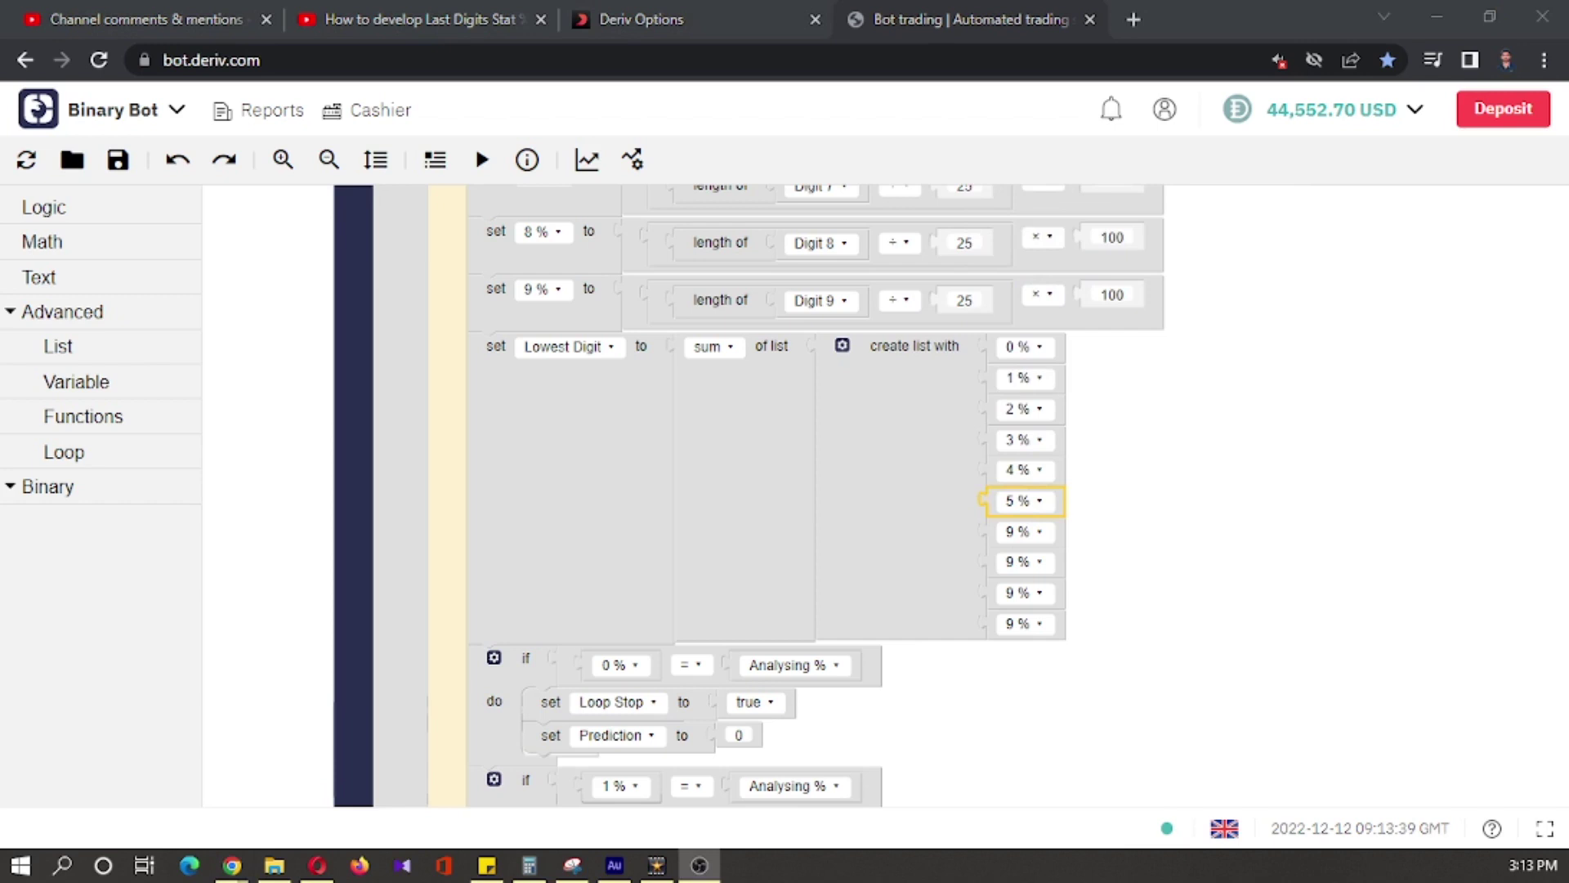
key("alt+Tab")
left_click(1015, 544)
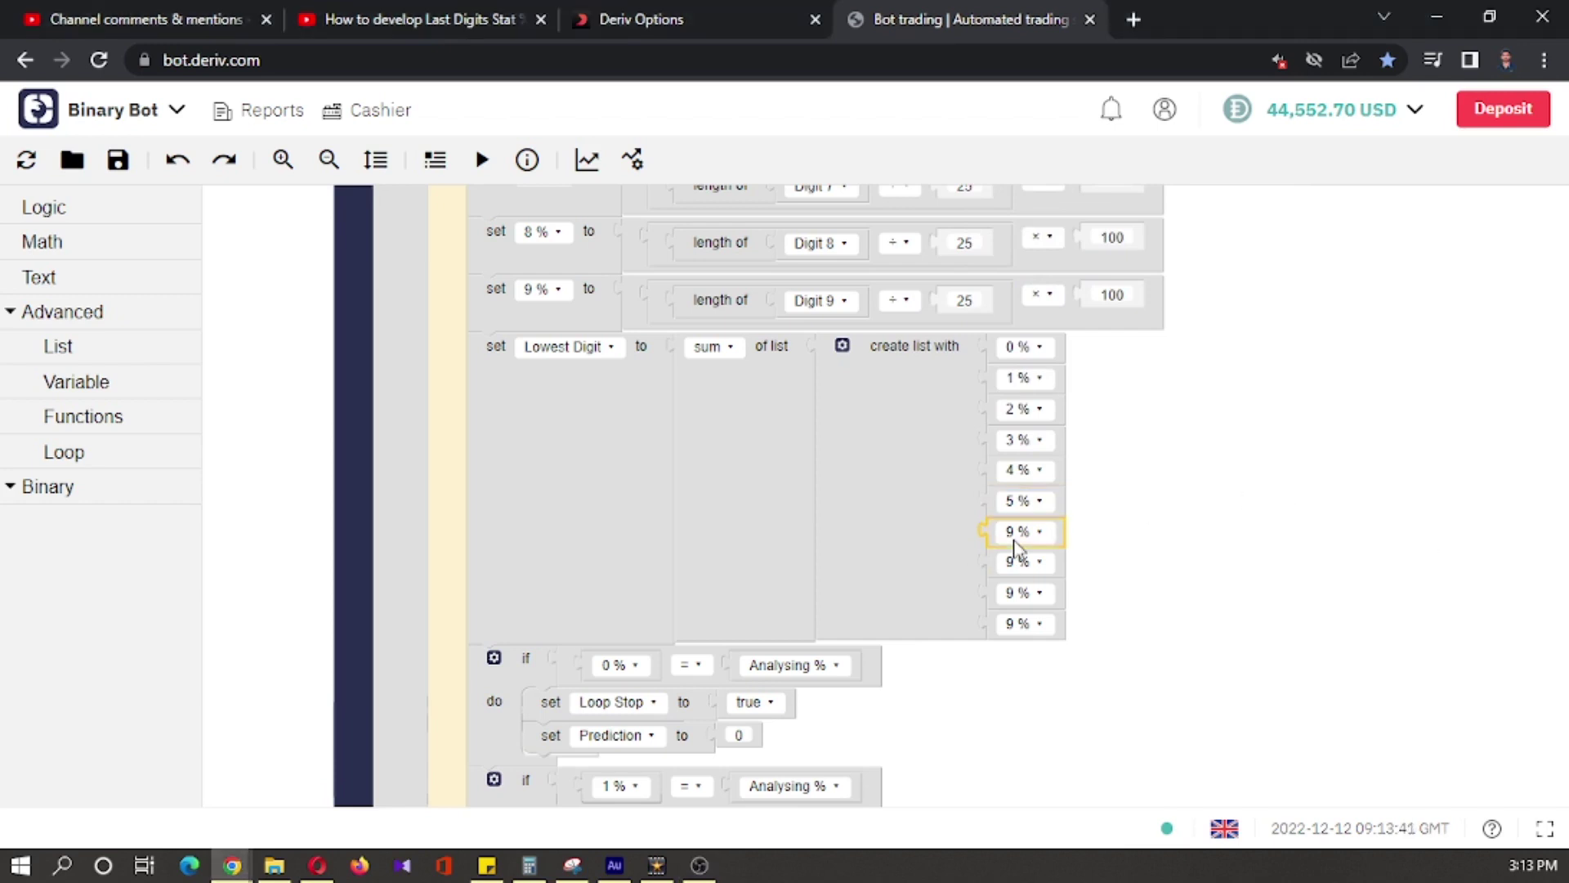
left_click(1016, 352)
left_click(1048, 564)
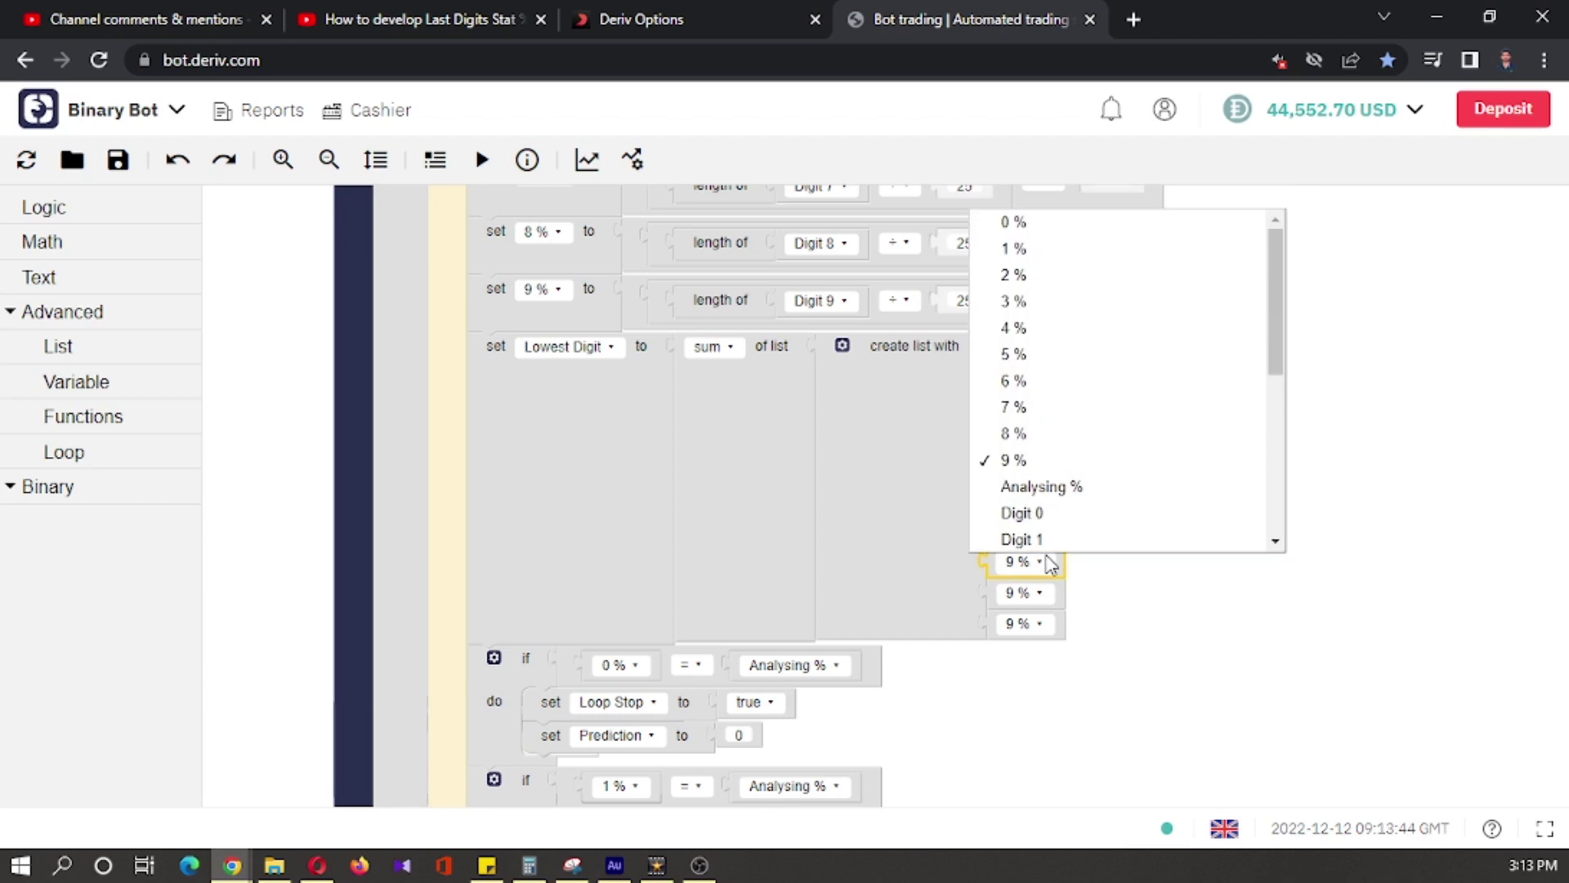
left_click(1026, 410)
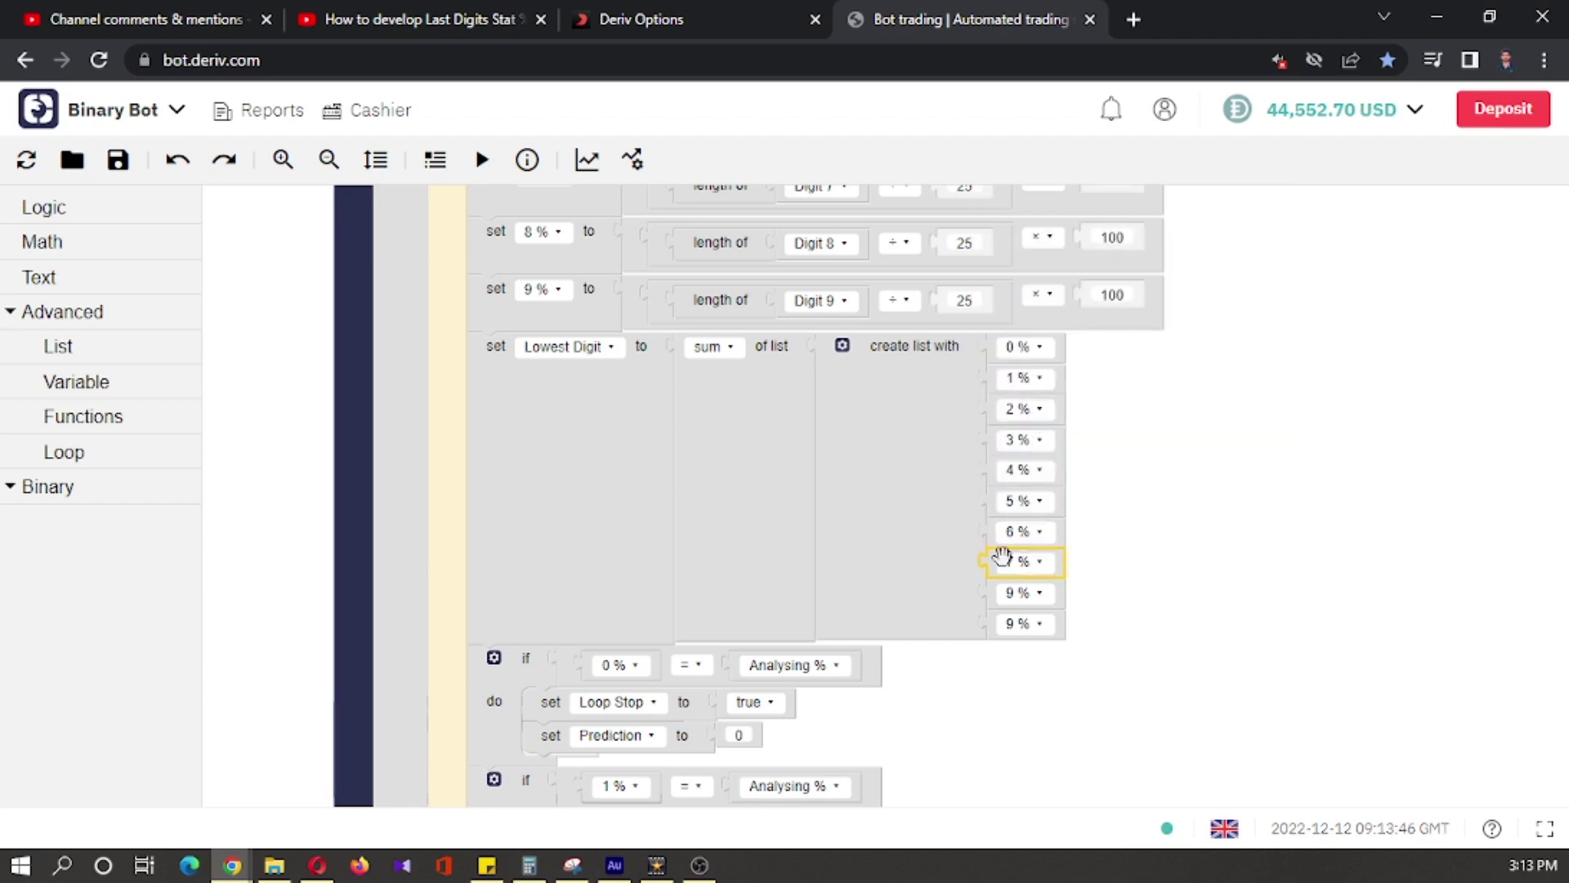
left_click(1022, 601)
left_click(1018, 466)
Step: Take the list minimum for Lowest Digit and compare the 0–3 % checks against it
left_click_drag(1151, 553, 1171, 476)
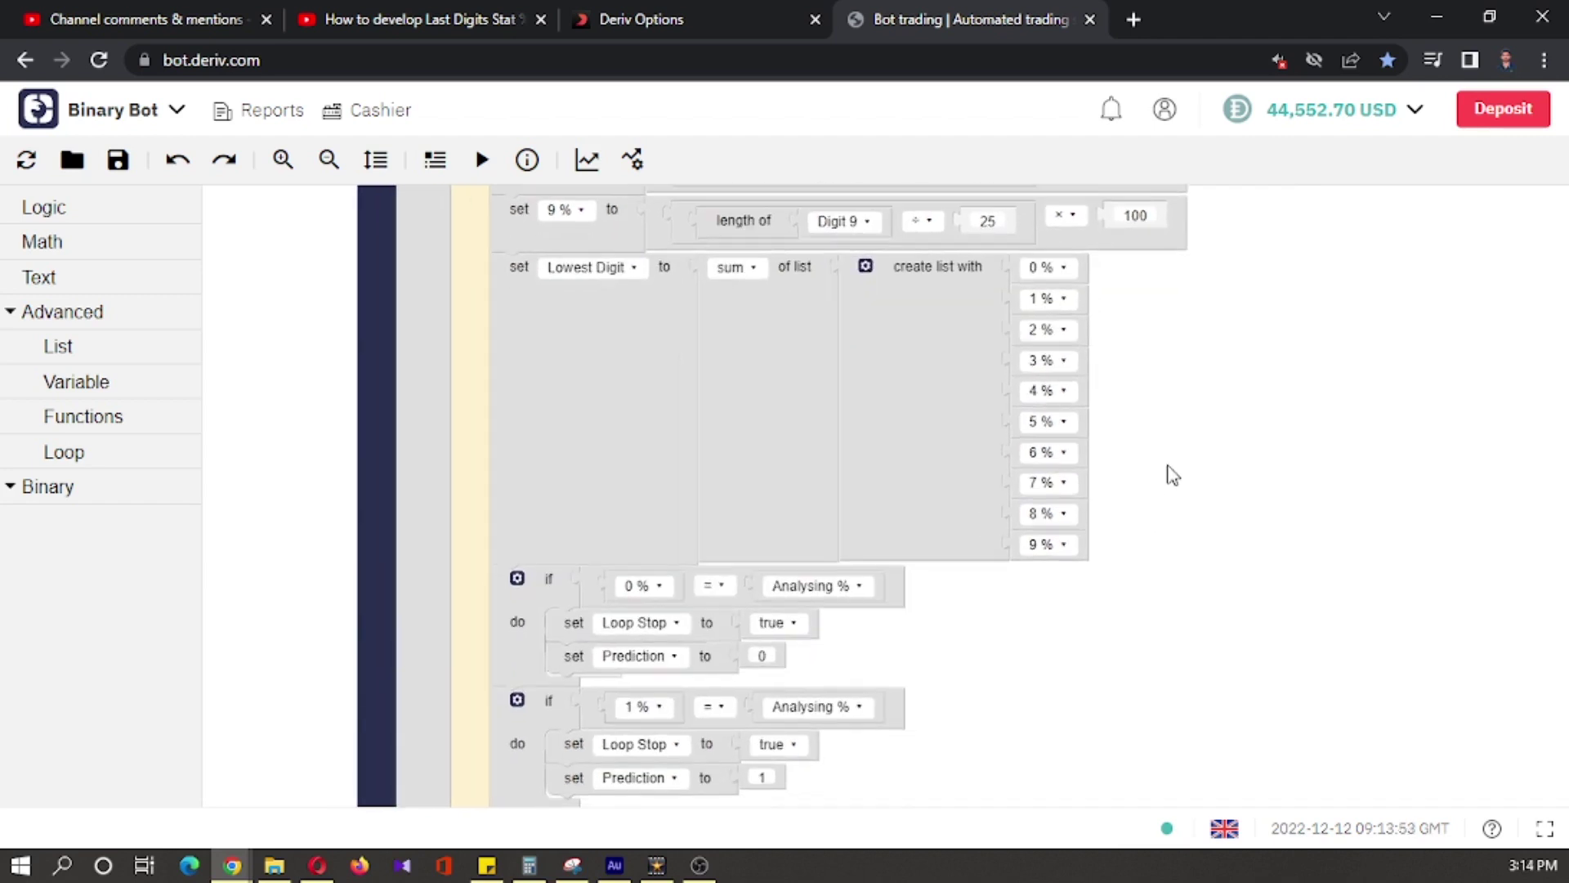
left_click(741, 270)
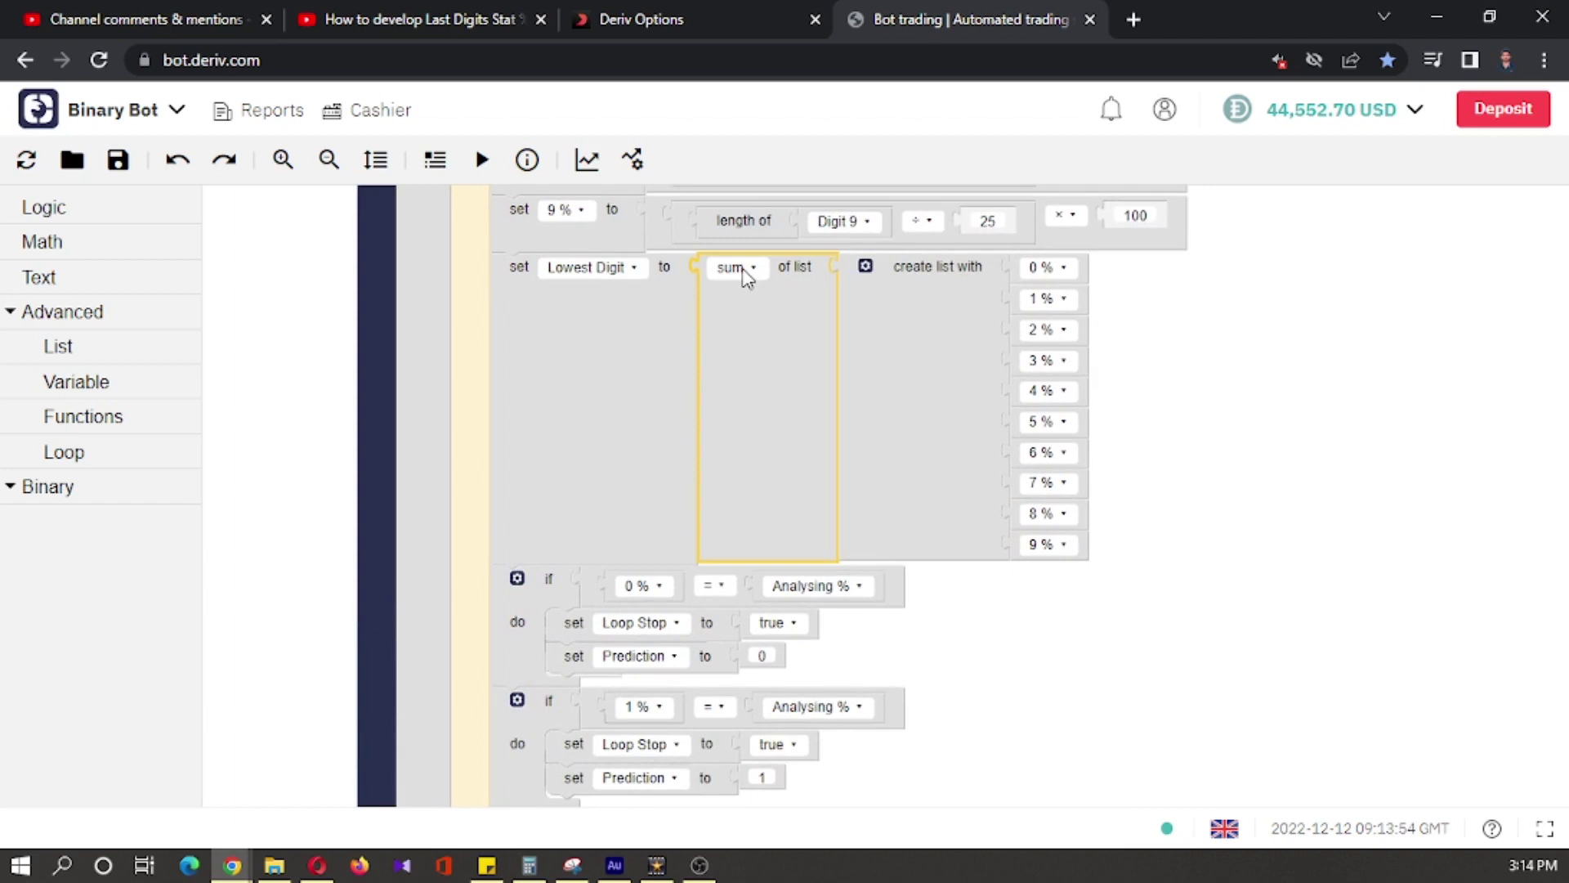
left_click(736, 322)
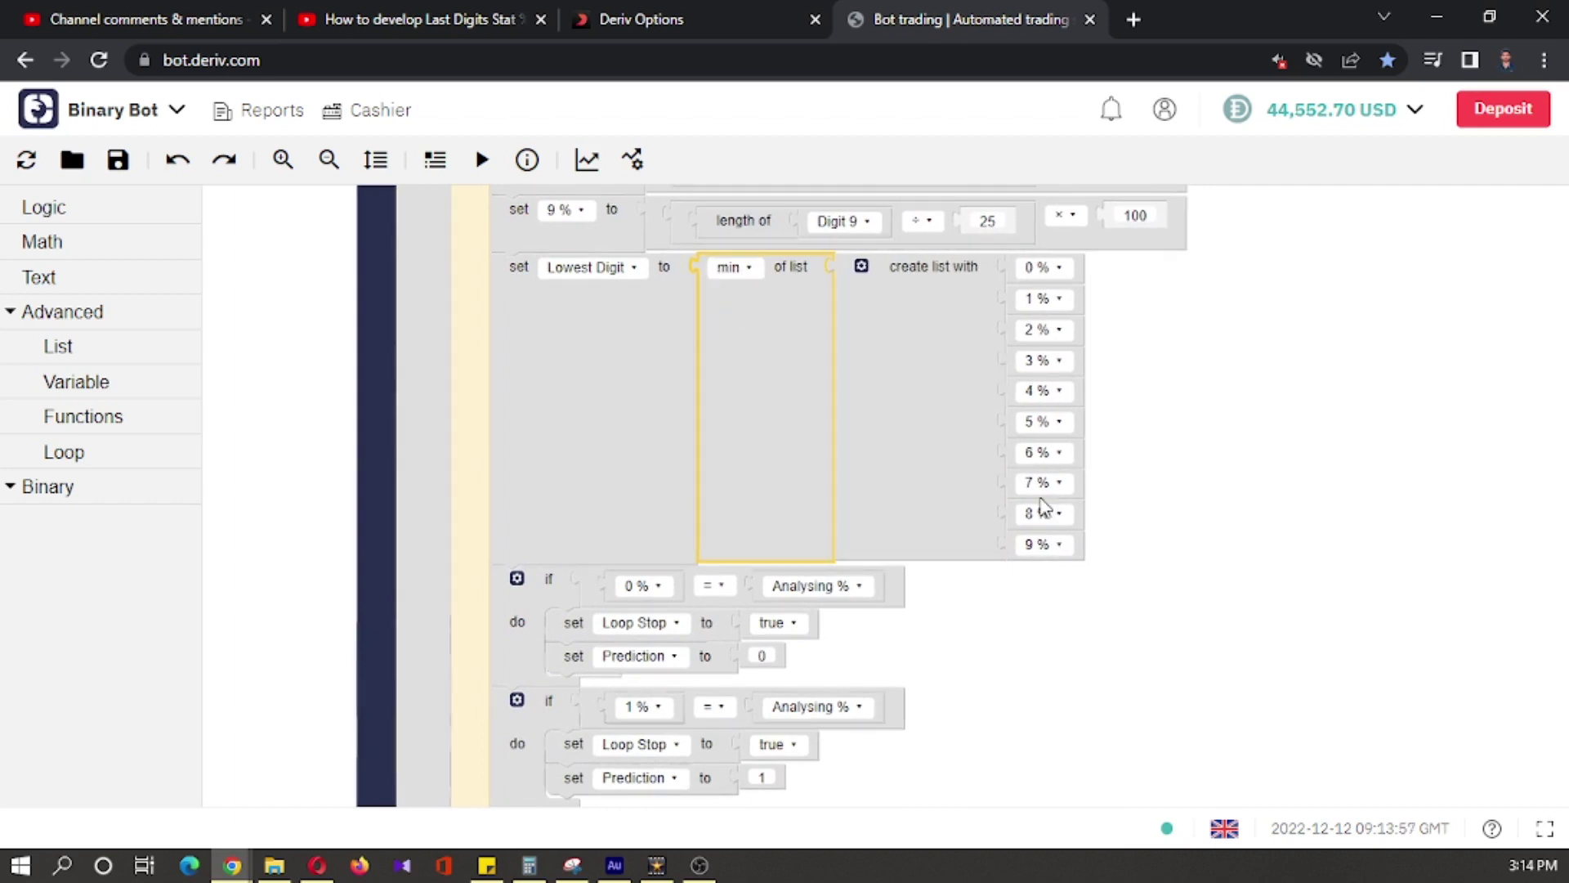
scroll(1077, 550, "down", 2)
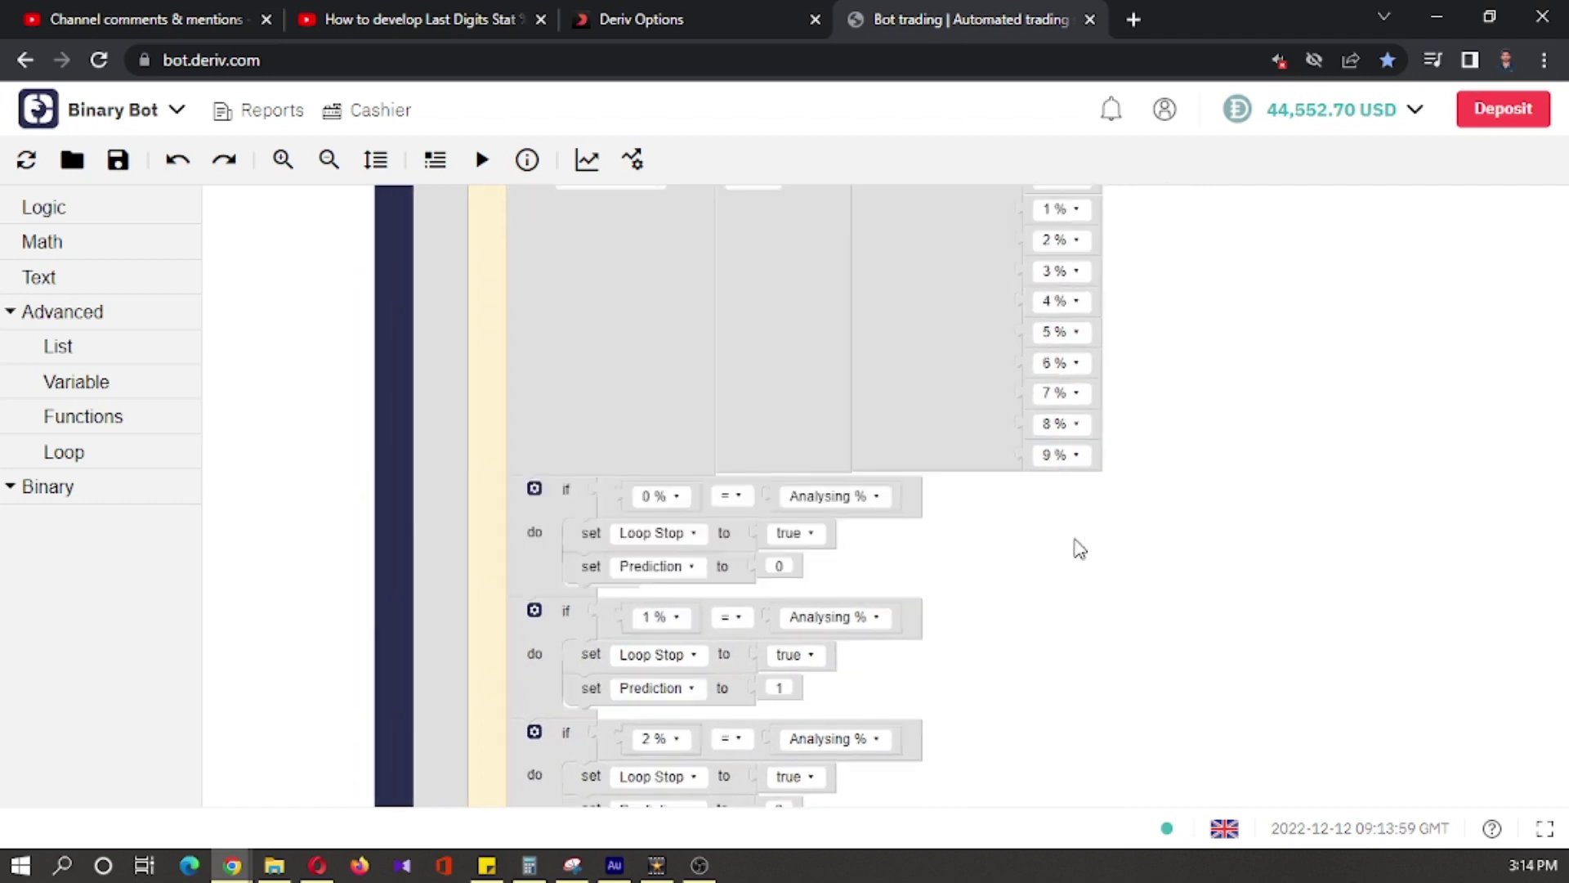
left_click(841, 509)
scroll(868, 368, "down", 2)
scroll(870, 367, "down", 4)
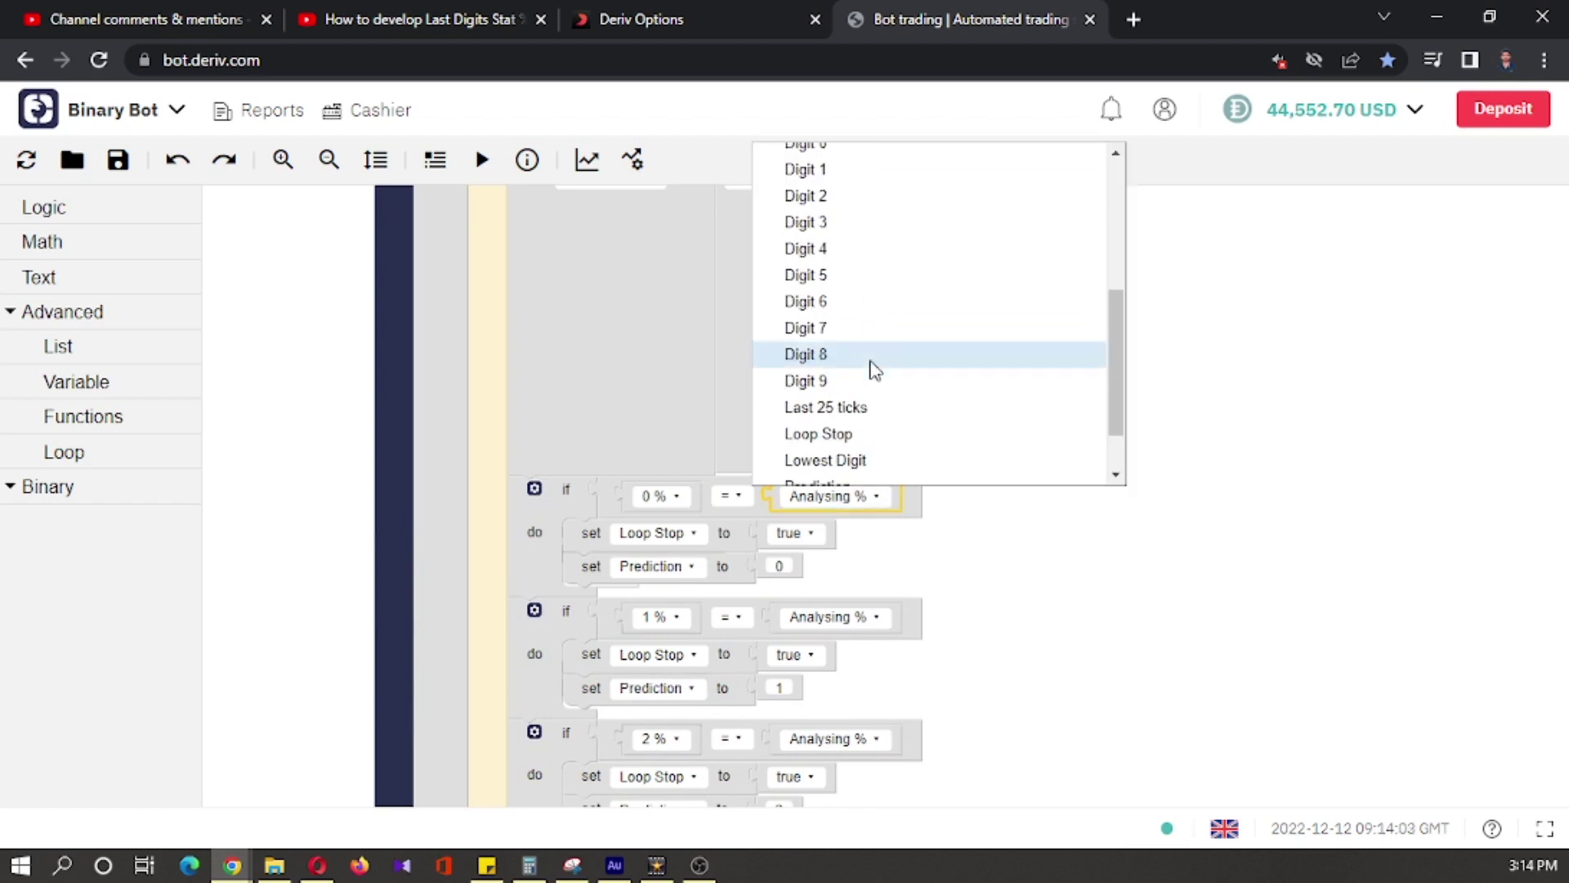
scroll(869, 369, "down", 1)
left_click(868, 392)
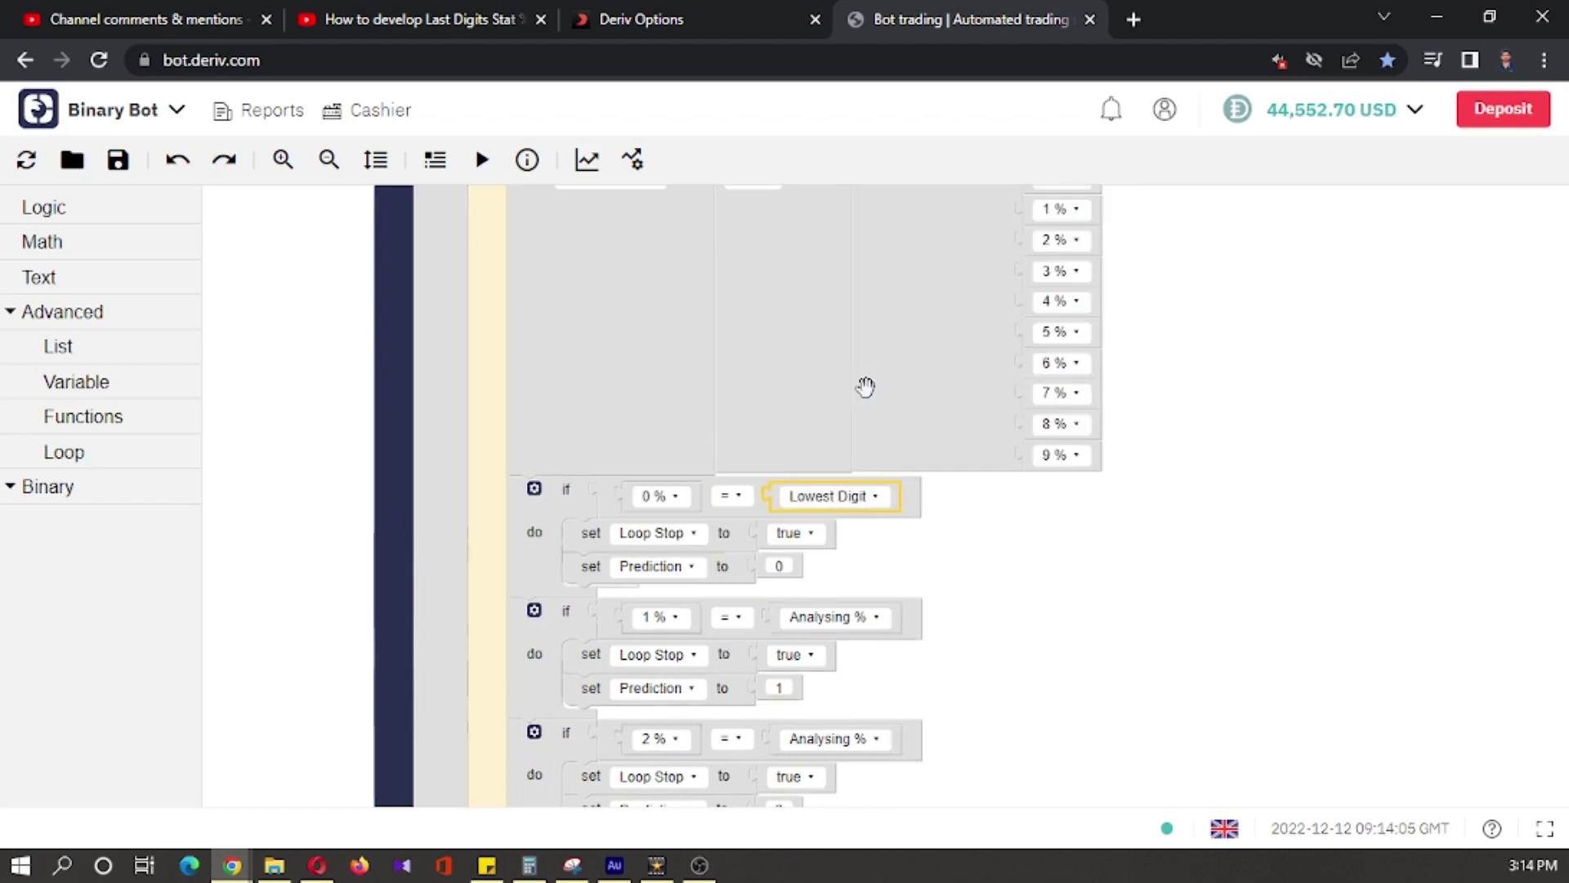
left_click(873, 621)
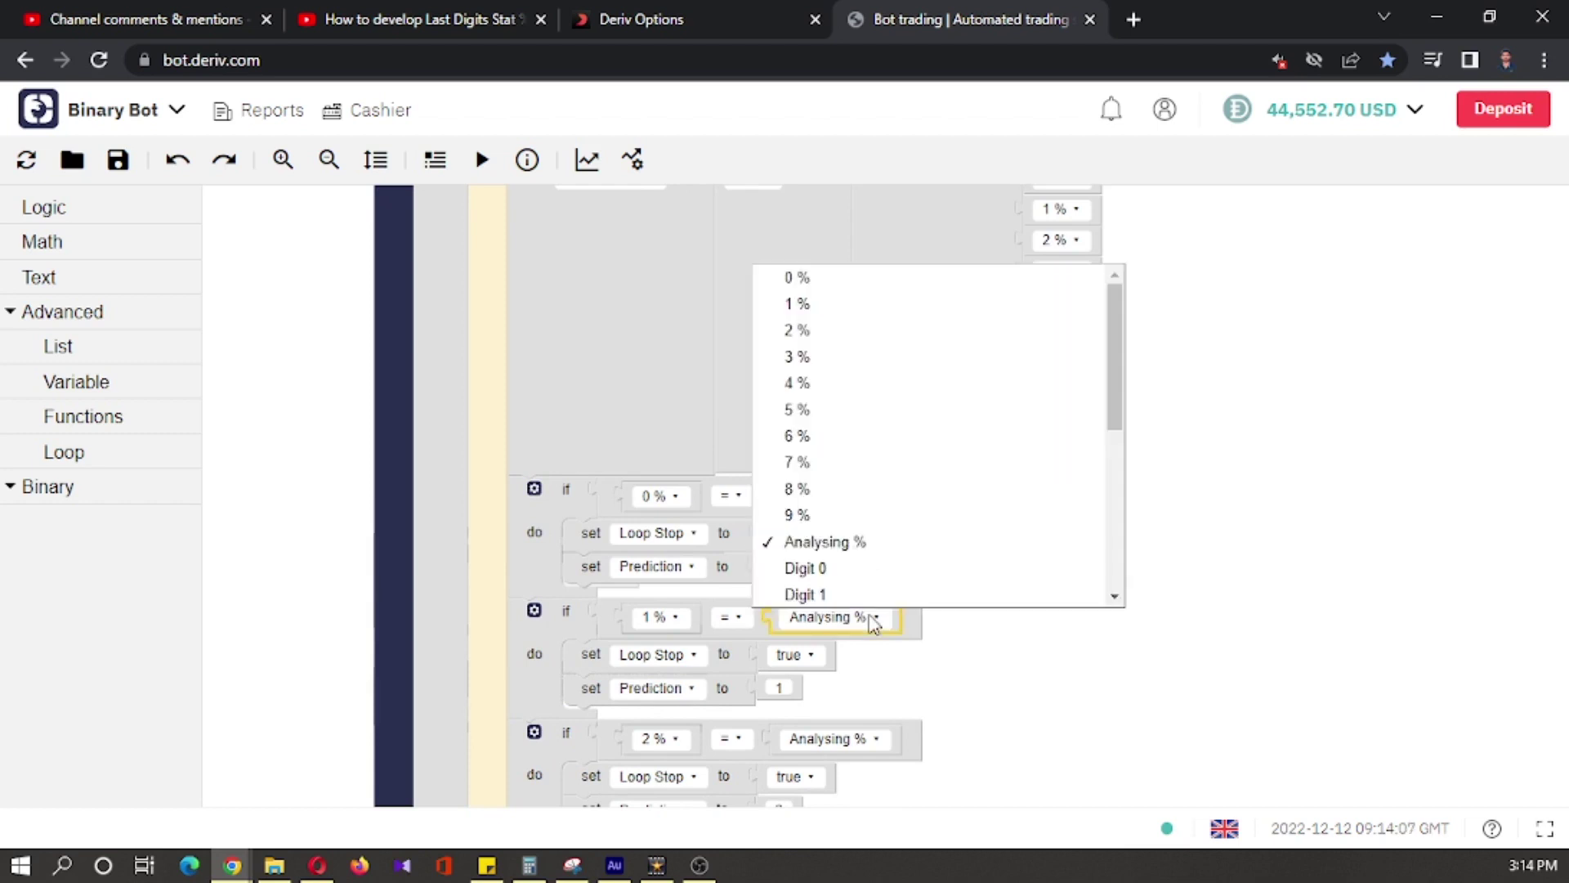
scroll(861, 459, "down", 3)
left_click(860, 525)
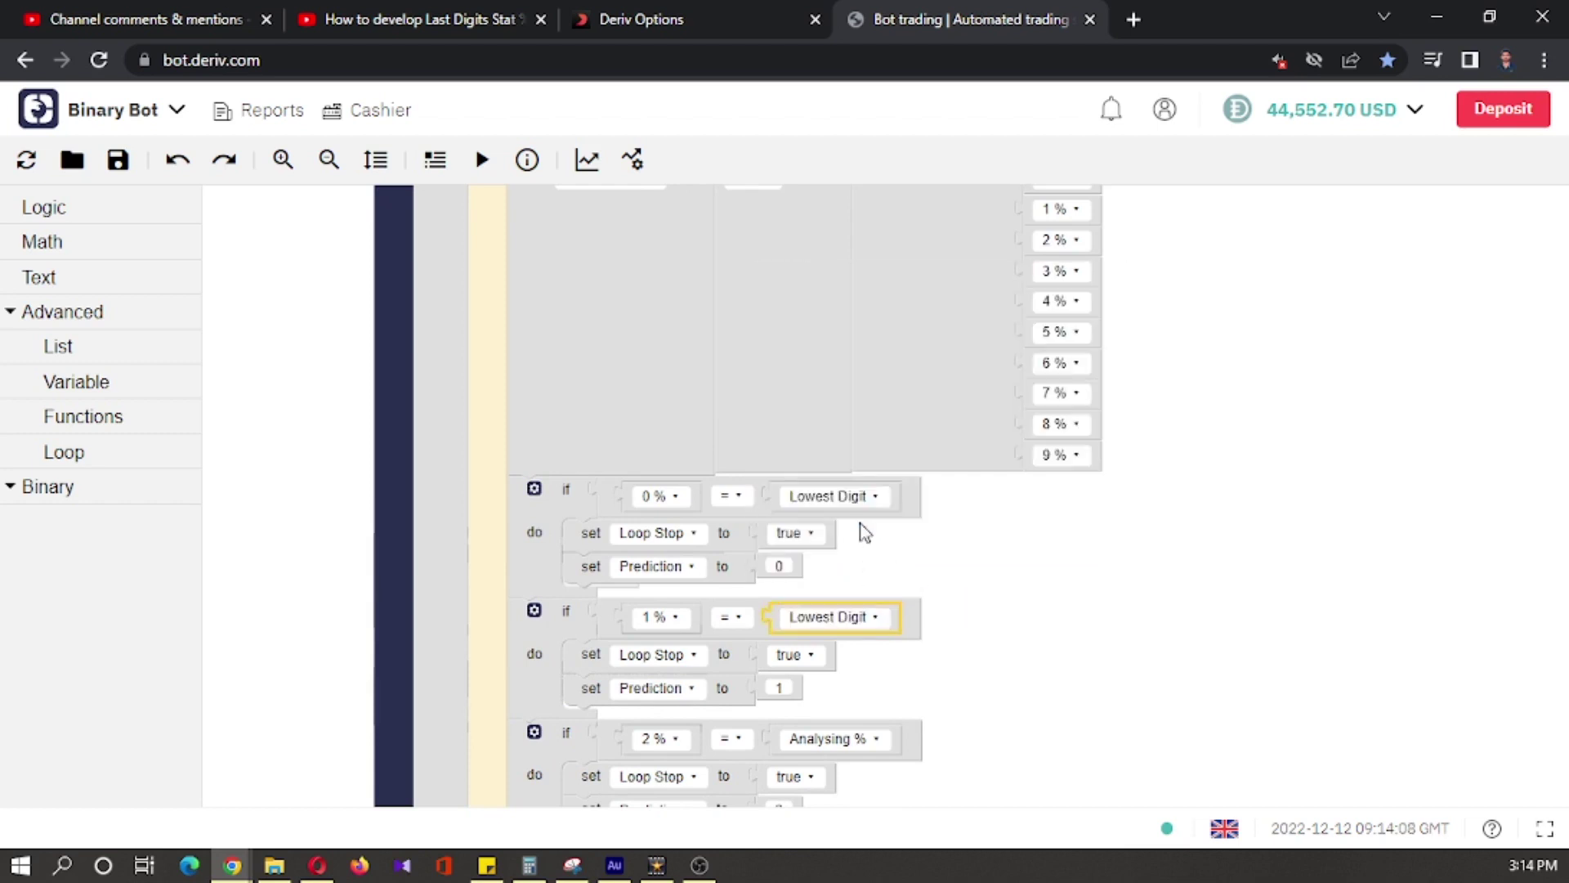
scroll(1017, 491, "down", 3)
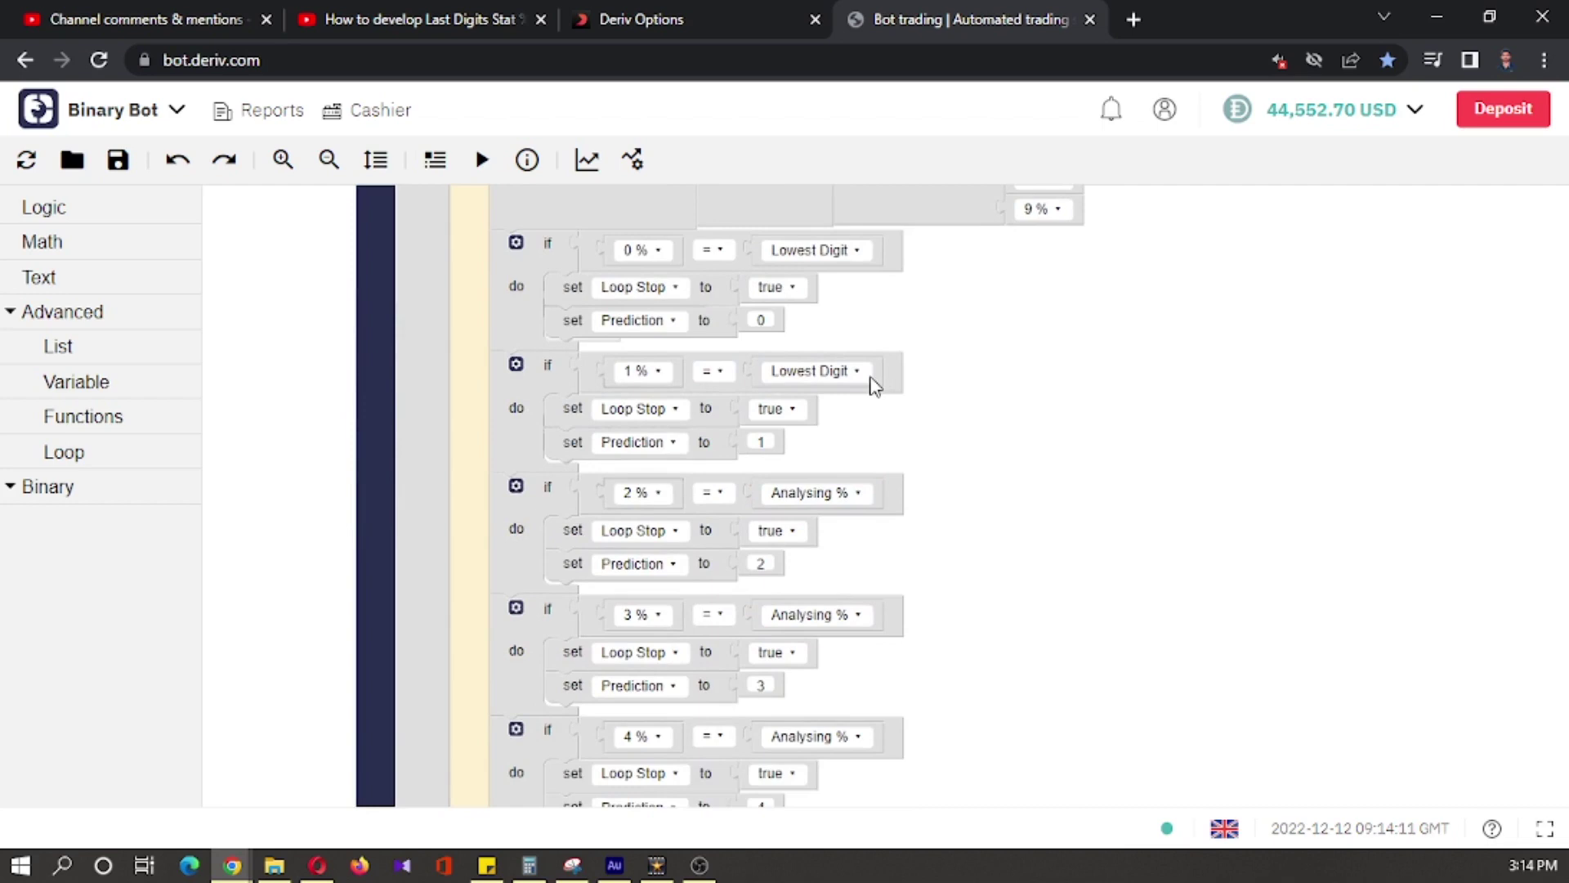
left_click(845, 502)
scroll(859, 386, "down", 2)
scroll(851, 413, "down", 2)
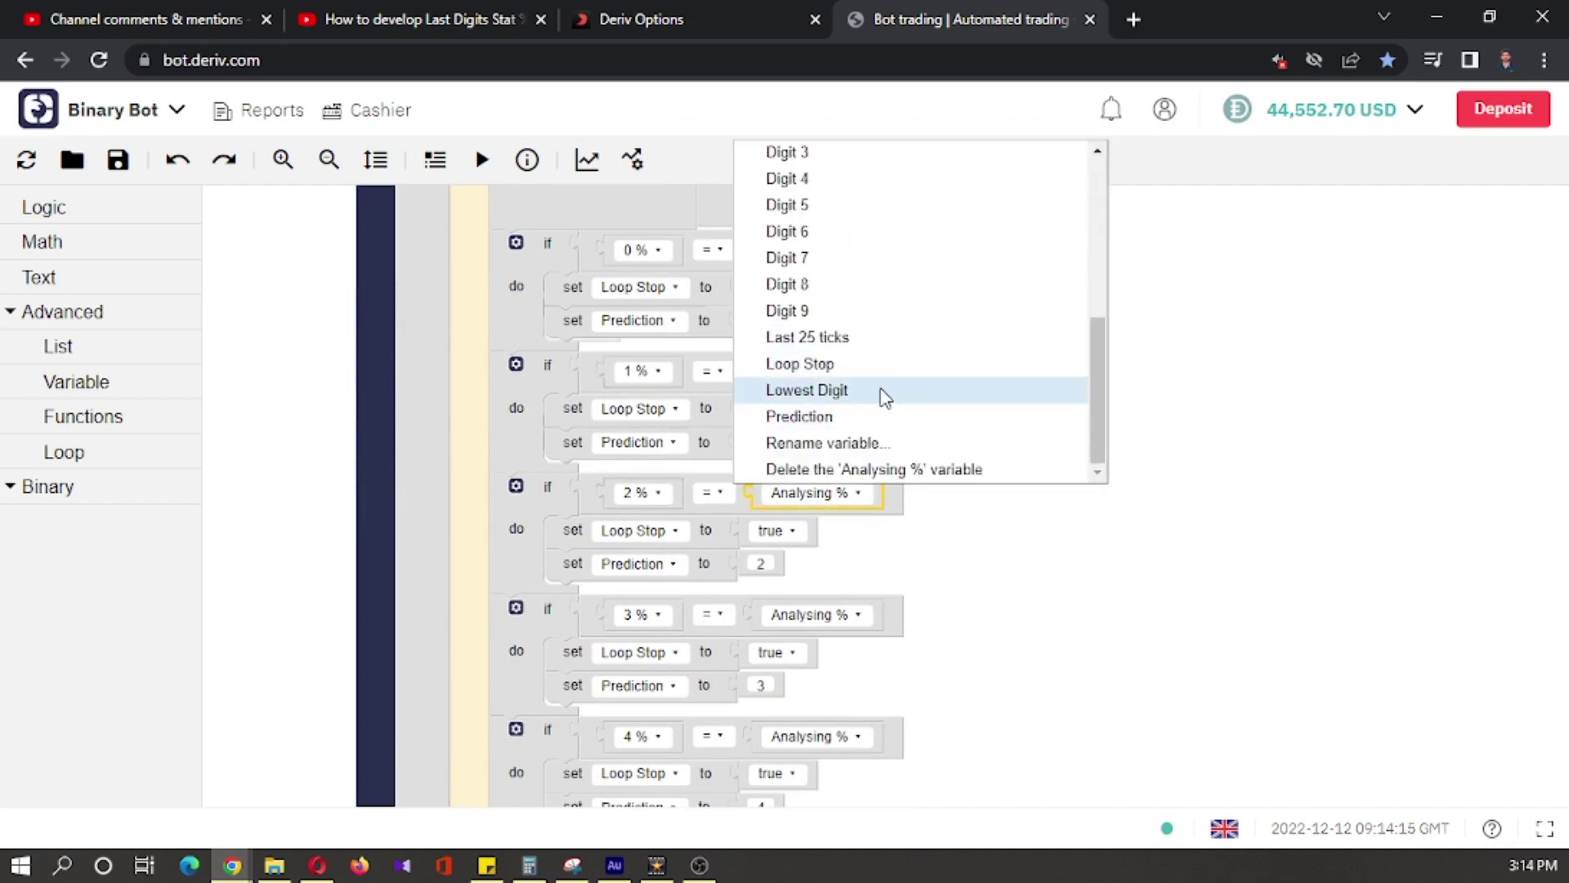
left_click(882, 393)
left_click(859, 628)
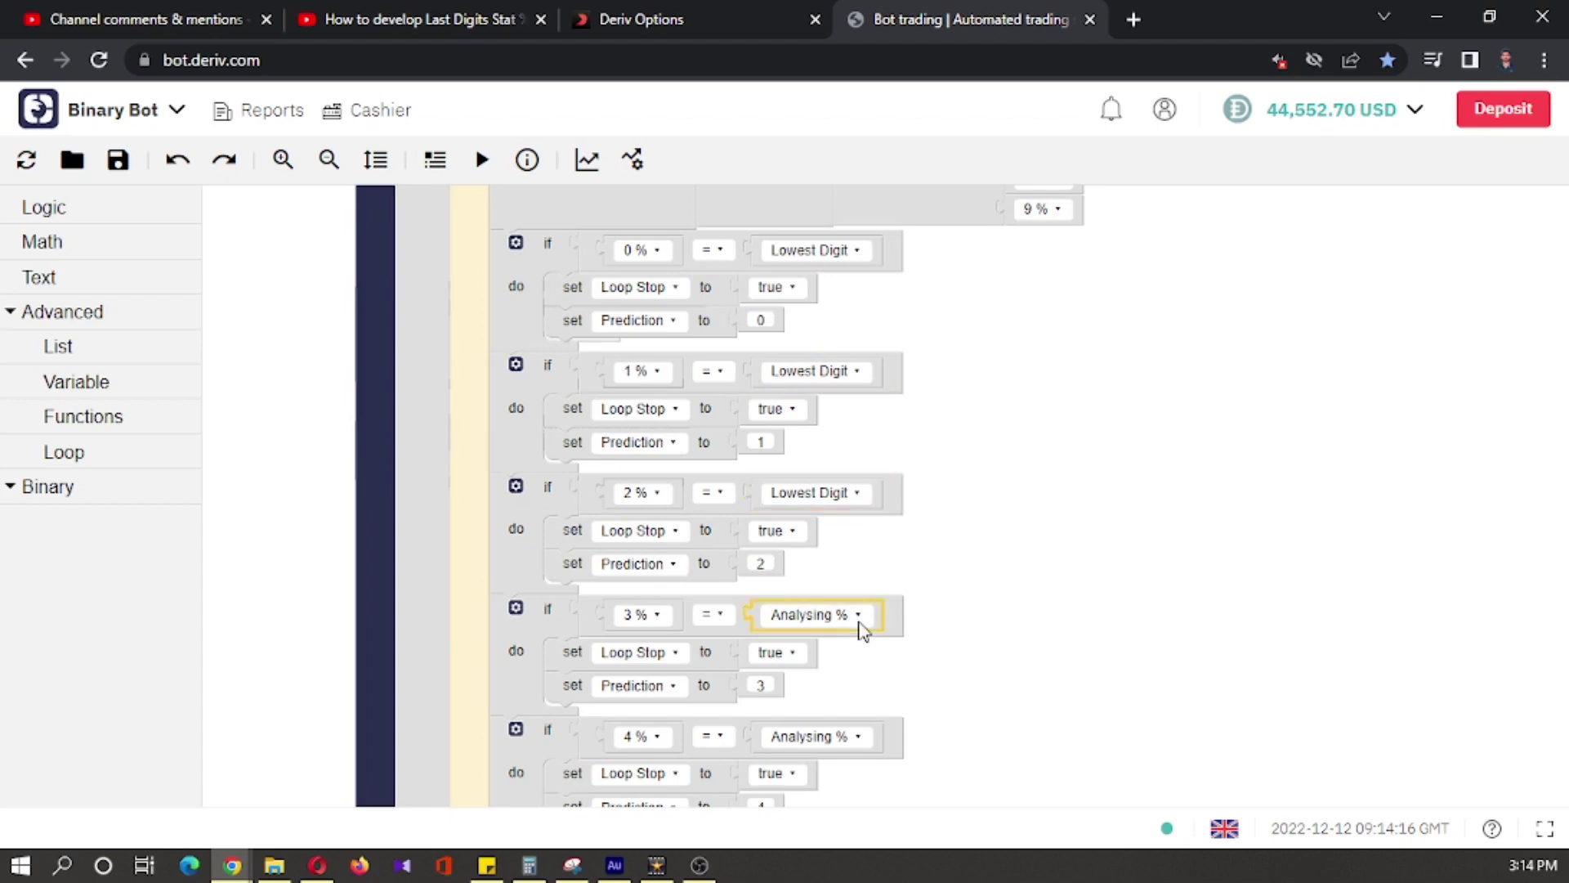
scroll(875, 519, "down", 3)
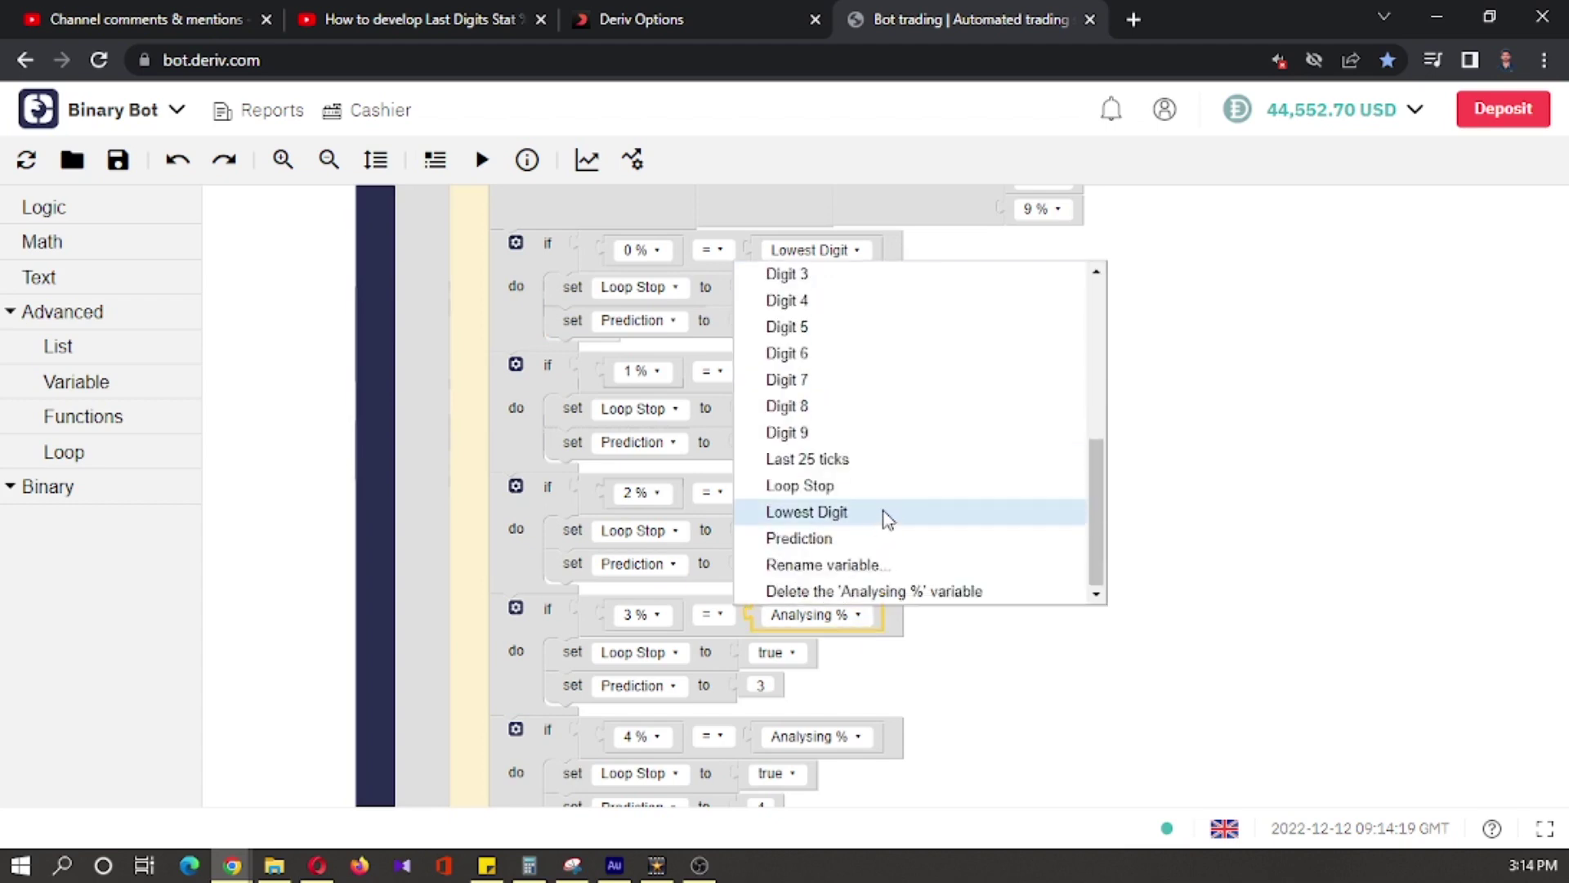
left_click(885, 514)
scroll(998, 474, "down", 4)
scroll(998, 474, "down", 1)
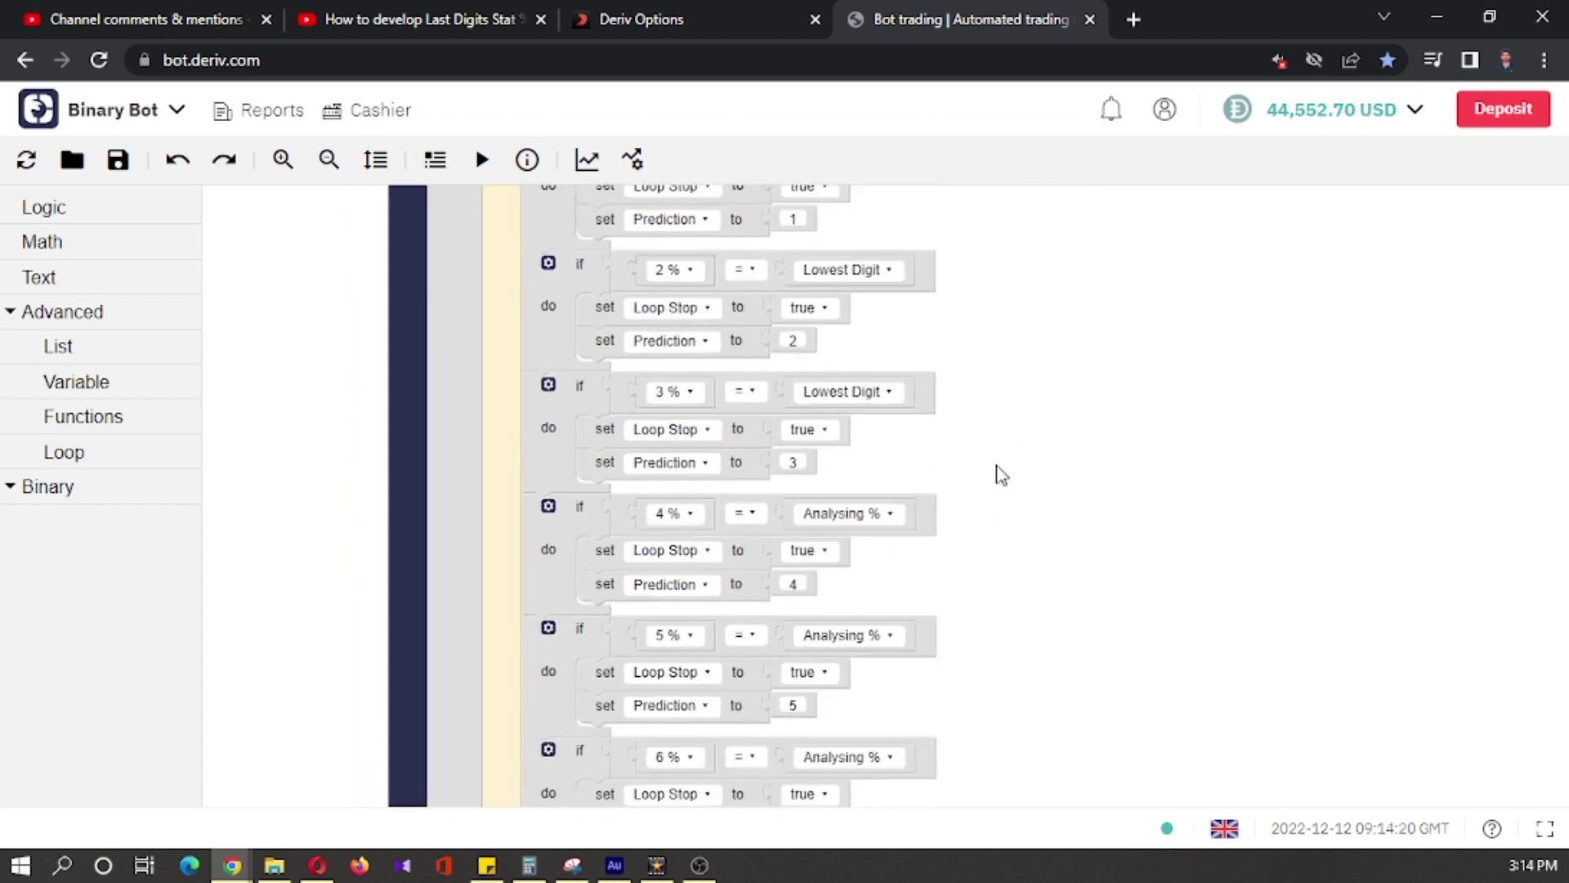
Step: Make the 4 % through 9 % if checks compare against Lowest Digit instead of Analysing %
left_click(868, 522)
left_click(888, 514)
scroll(929, 339, "down", 4)
scroll(883, 420, "down", 1)
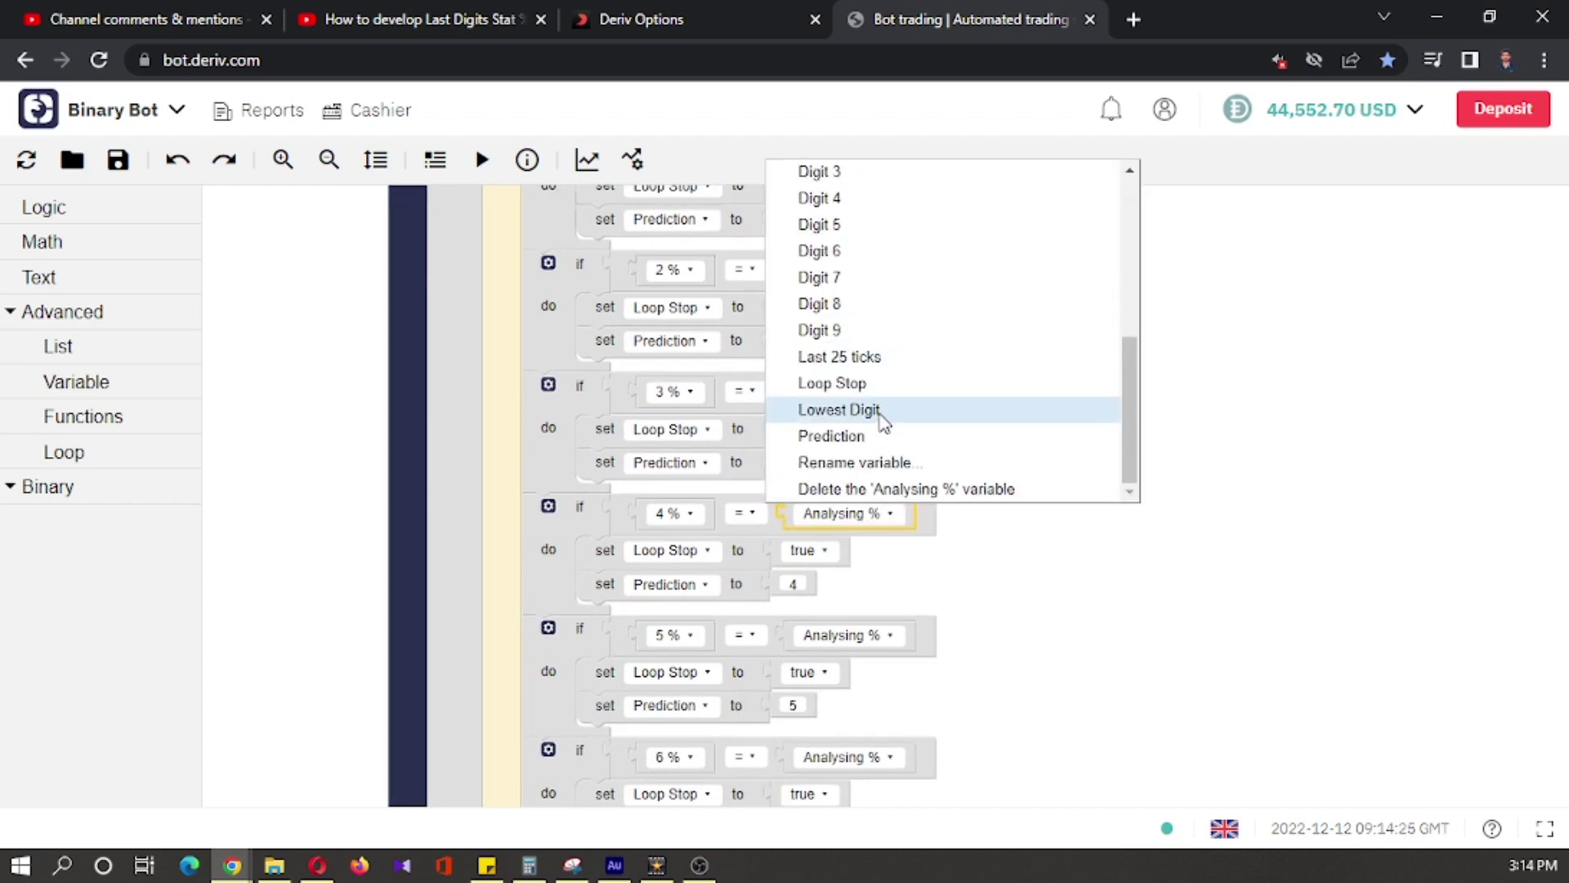
left_click(878, 417)
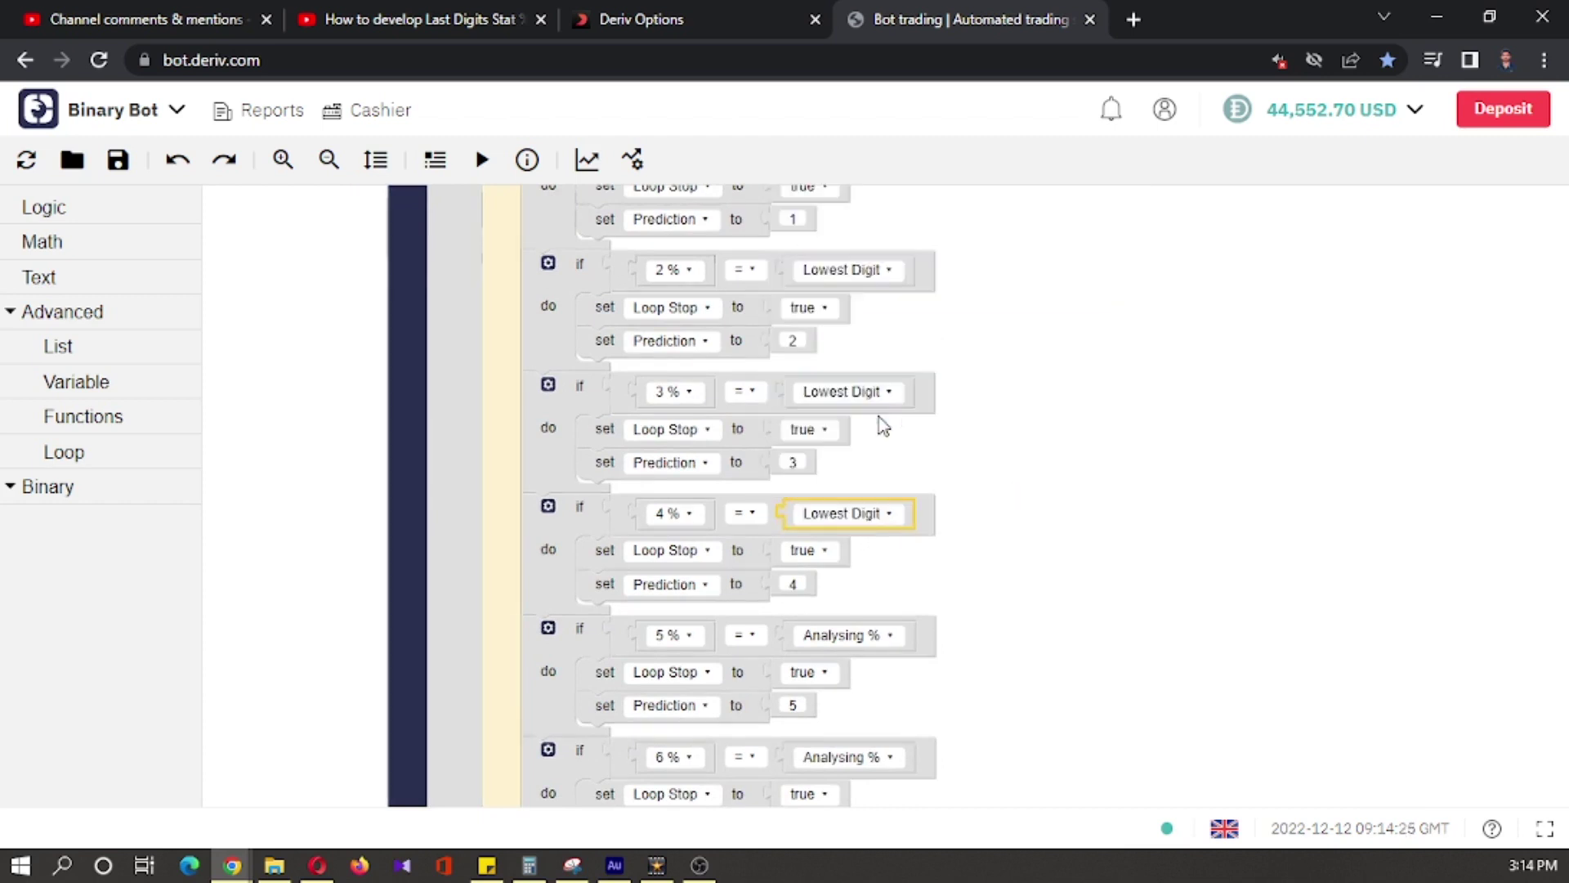
left_click(887, 636)
scroll(892, 572, "down", 3)
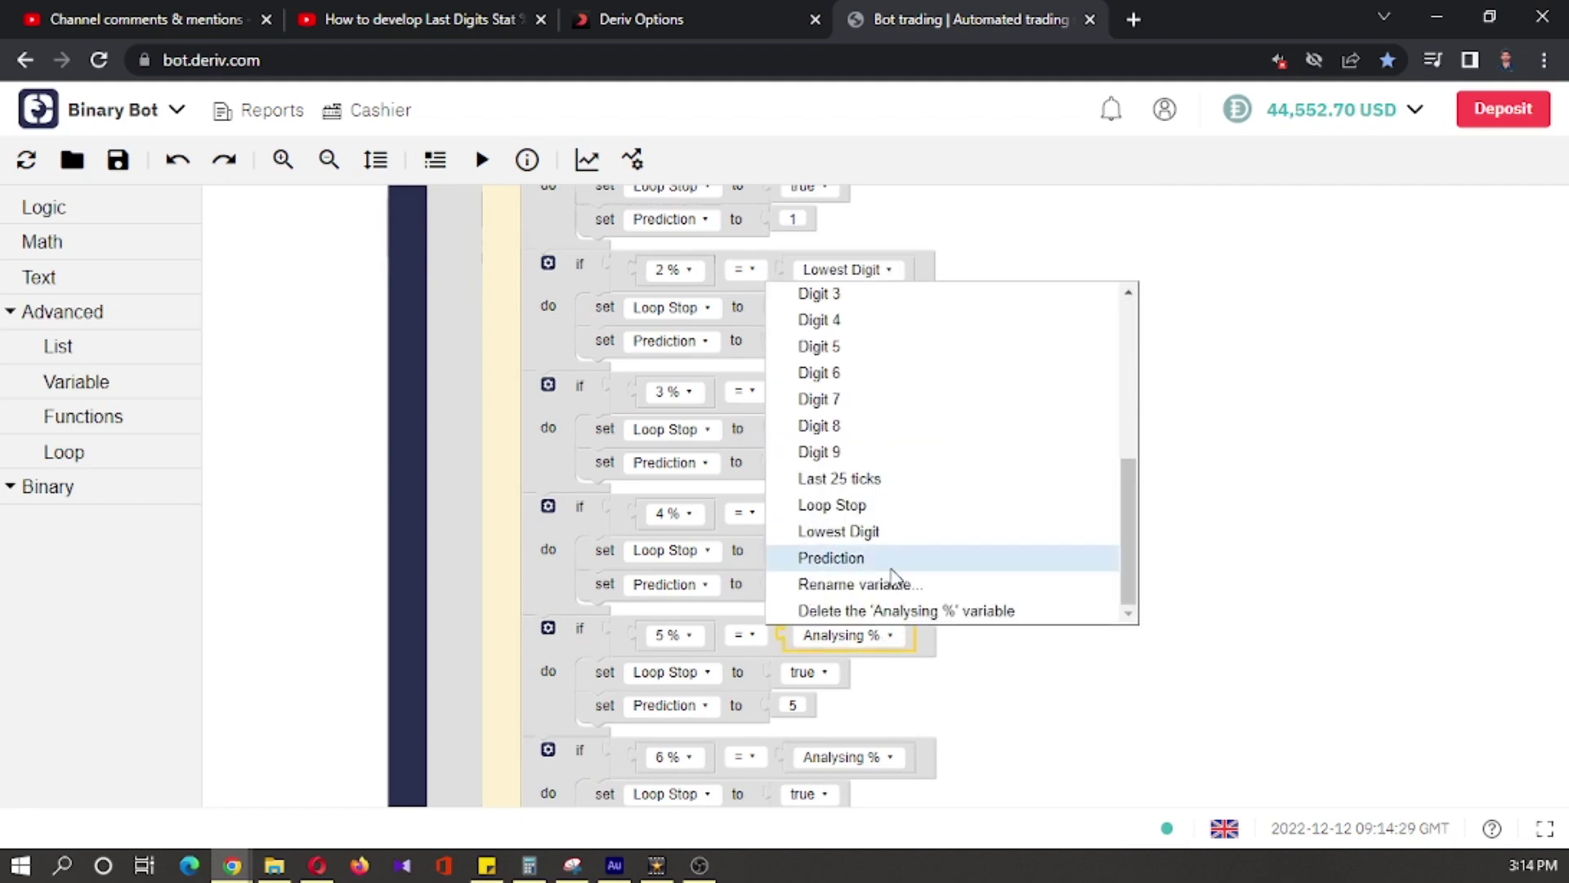
left_click(917, 533)
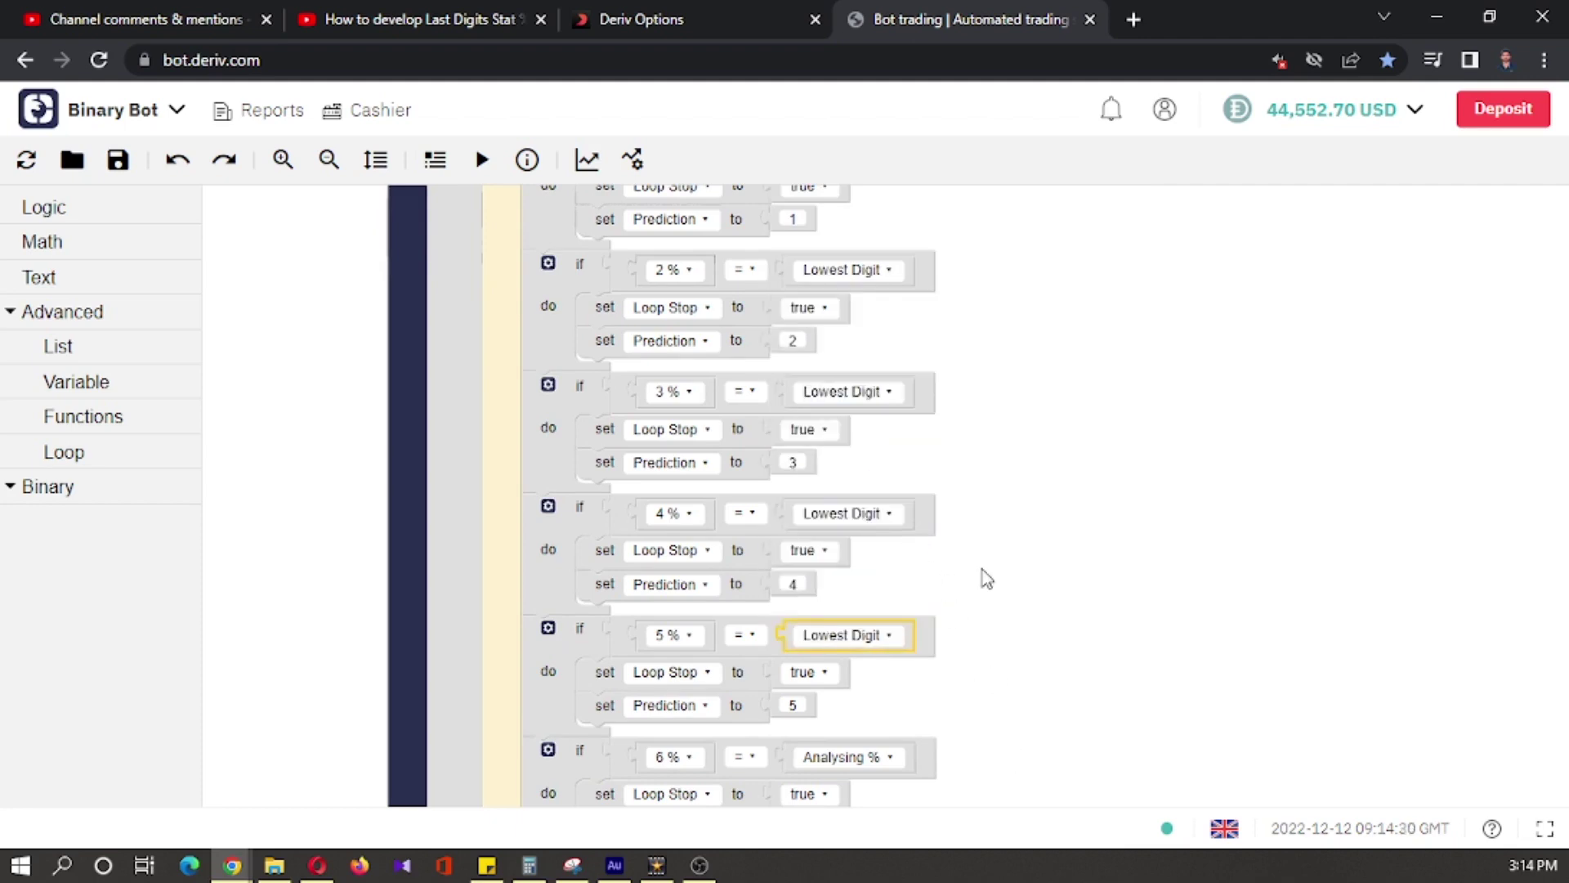
scroll(982, 540, "down", 5)
left_click(855, 482)
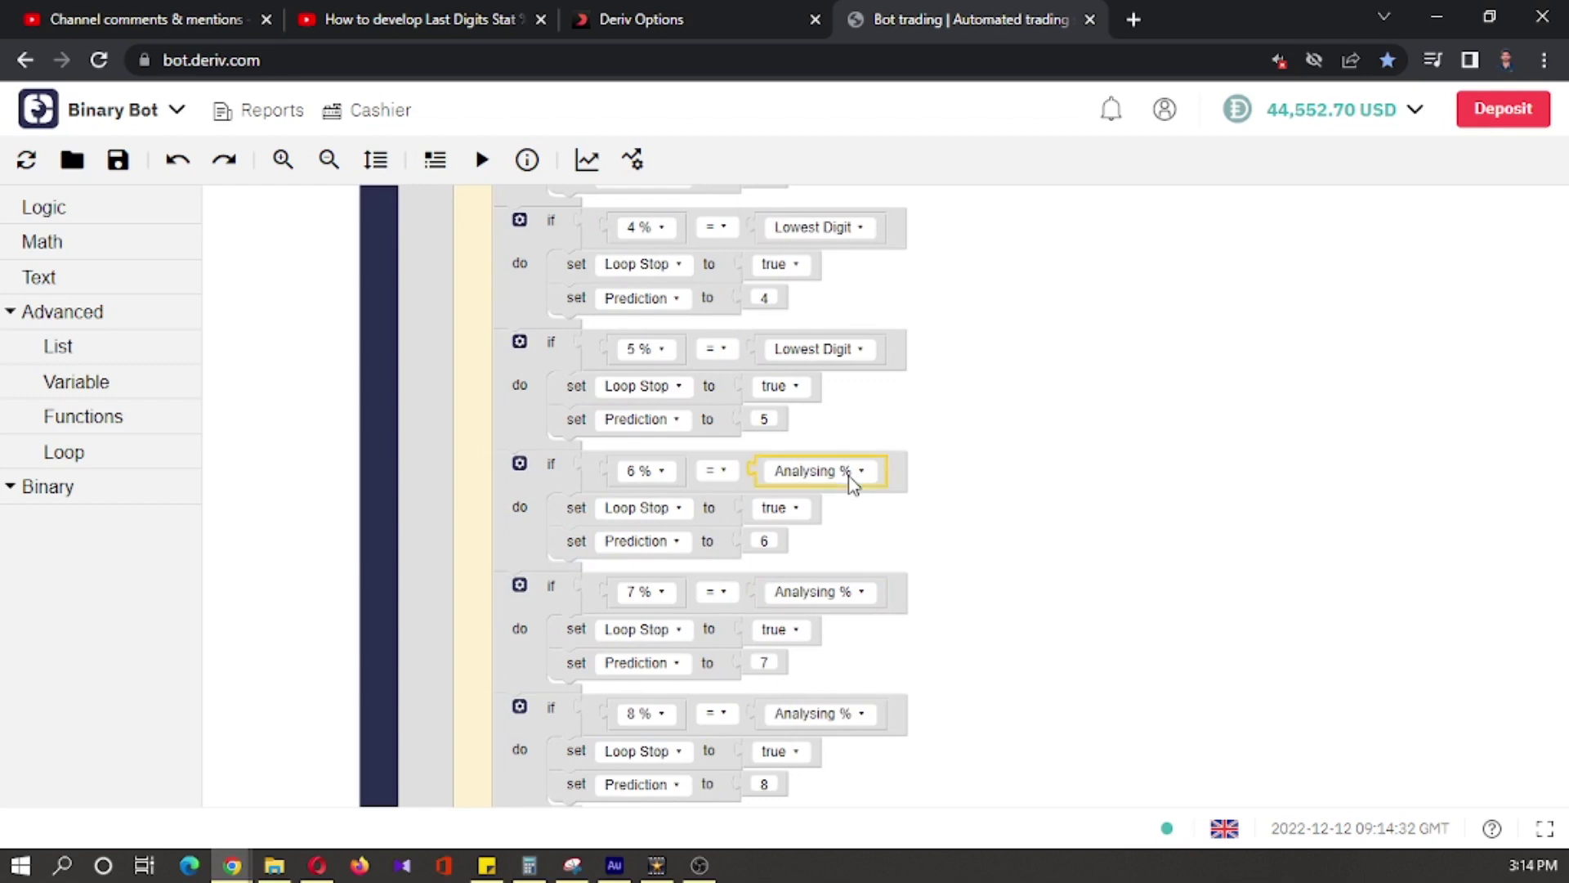
scroll(865, 585, "down", 3)
scroll(846, 648, "down", 1)
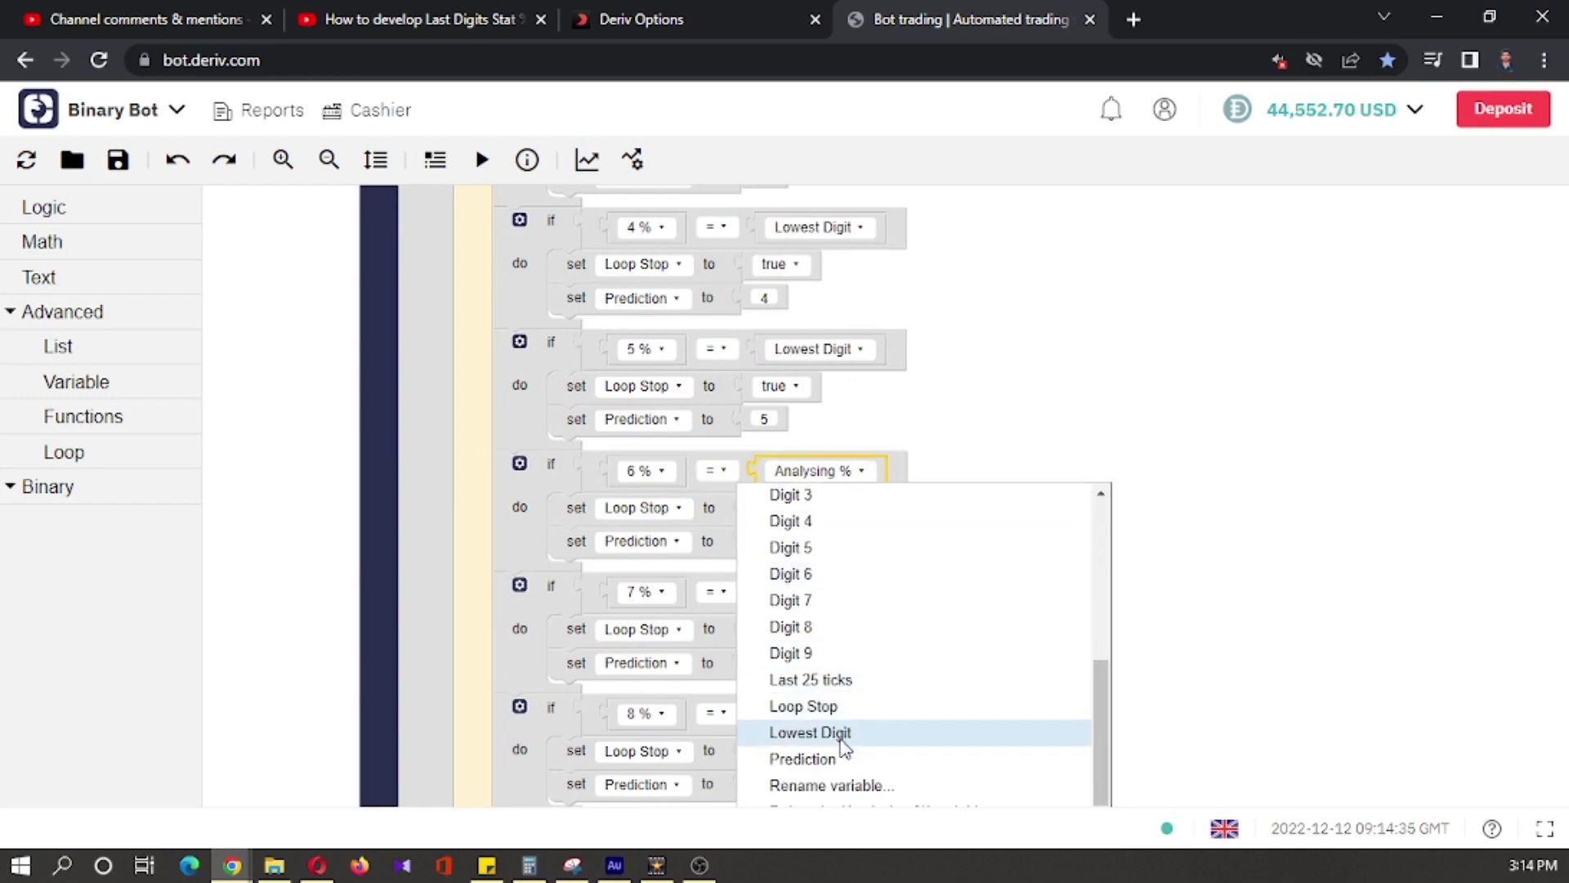
left_click(809, 731)
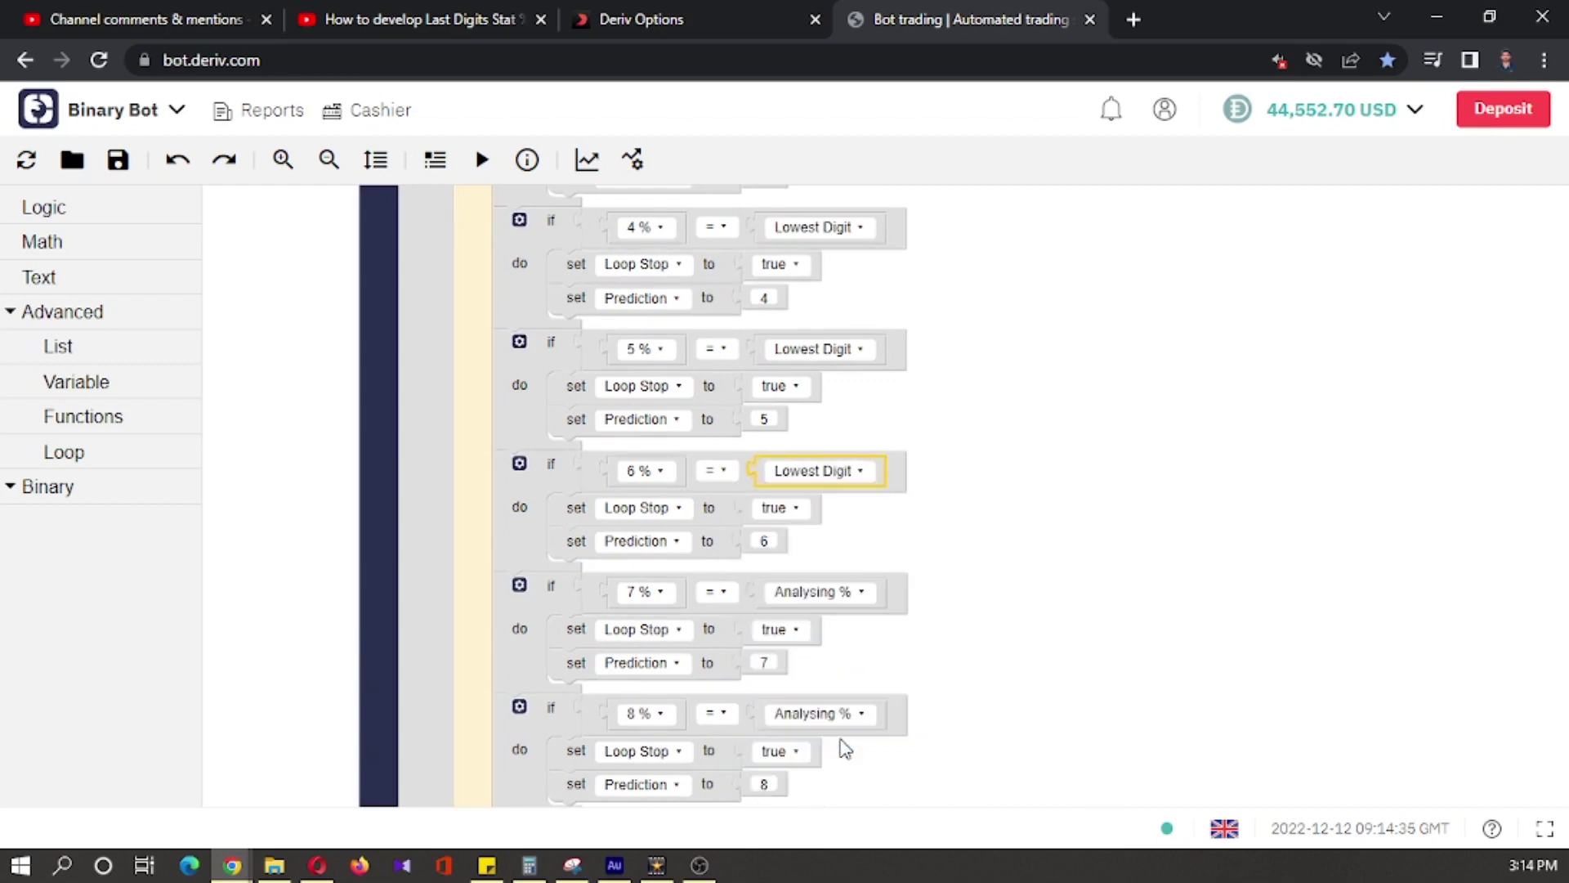
left_click(855, 606)
scroll(886, 452, "down", 5)
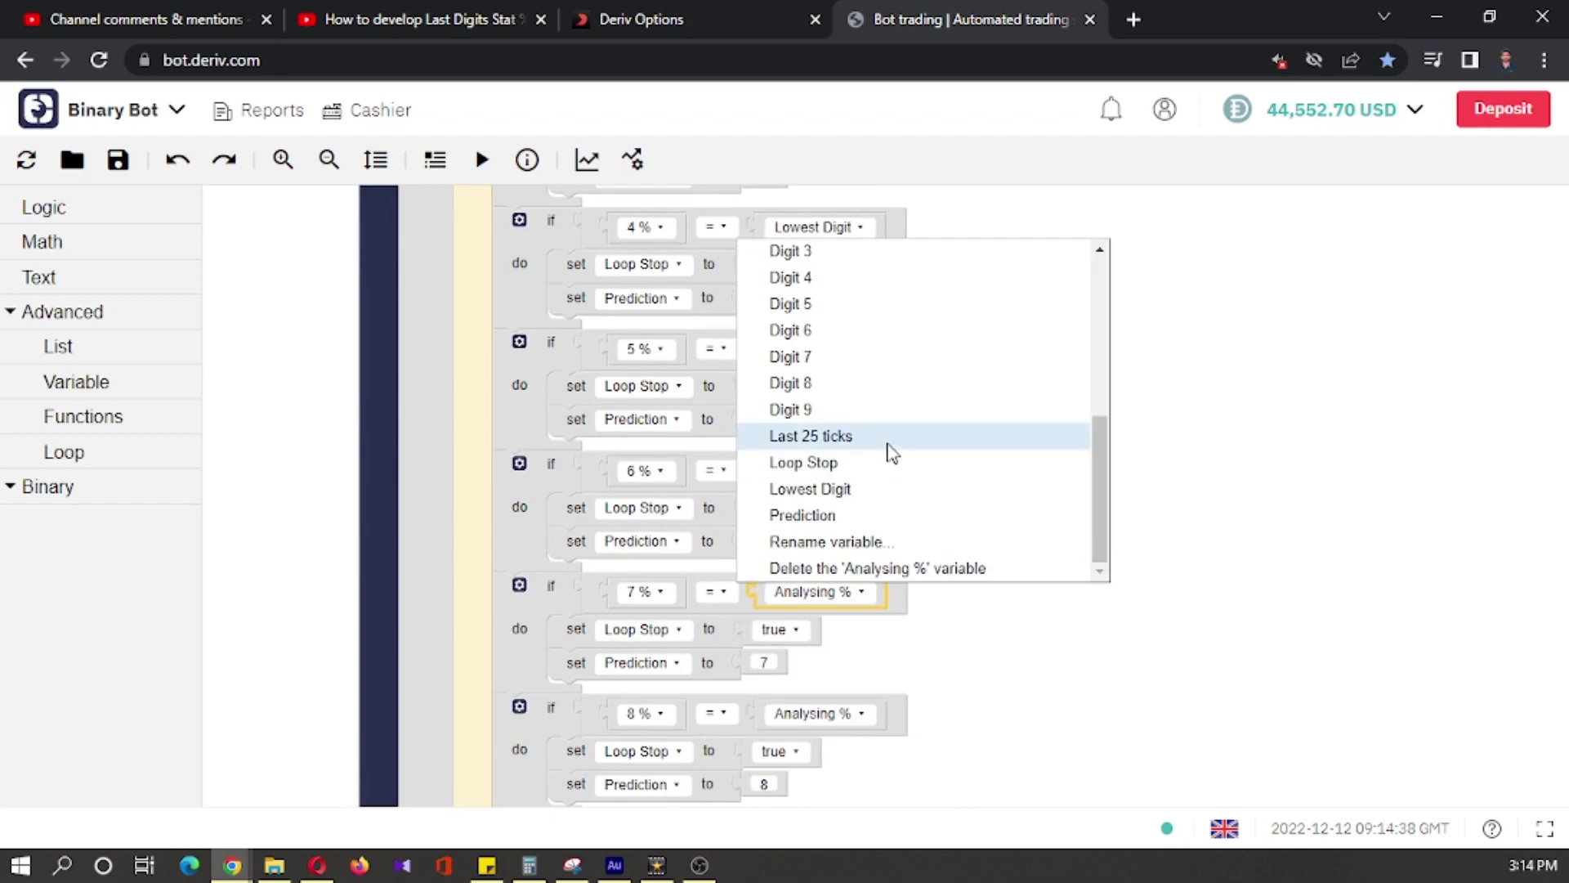
left_click(859, 493)
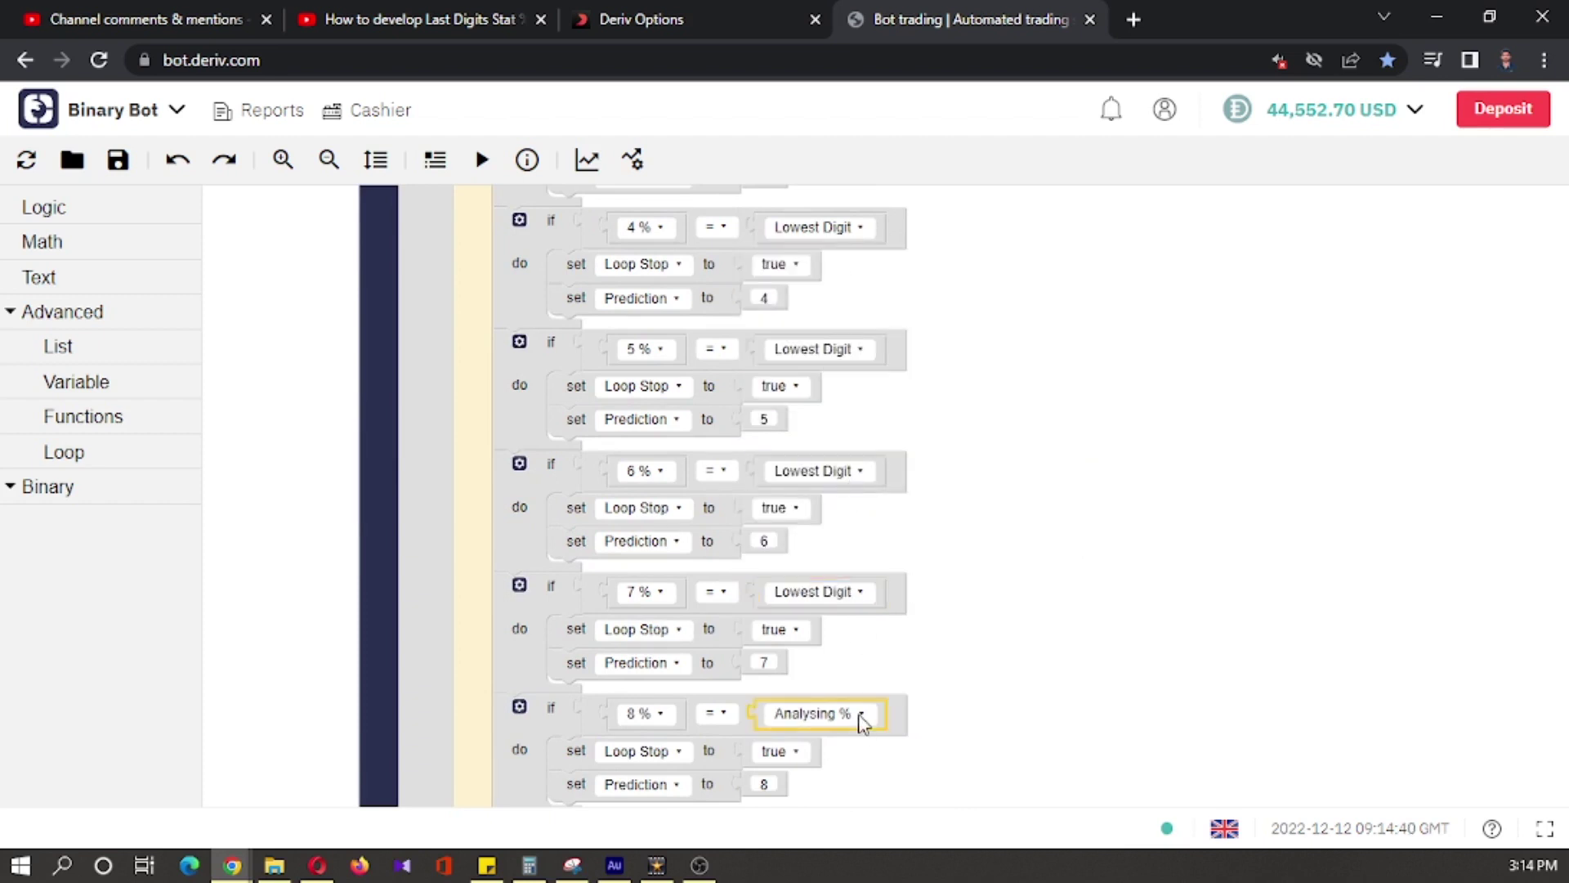
left_click(858, 715)
scroll(875, 613, "down", 5)
left_click(866, 610)
scroll(963, 452, "down", 5)
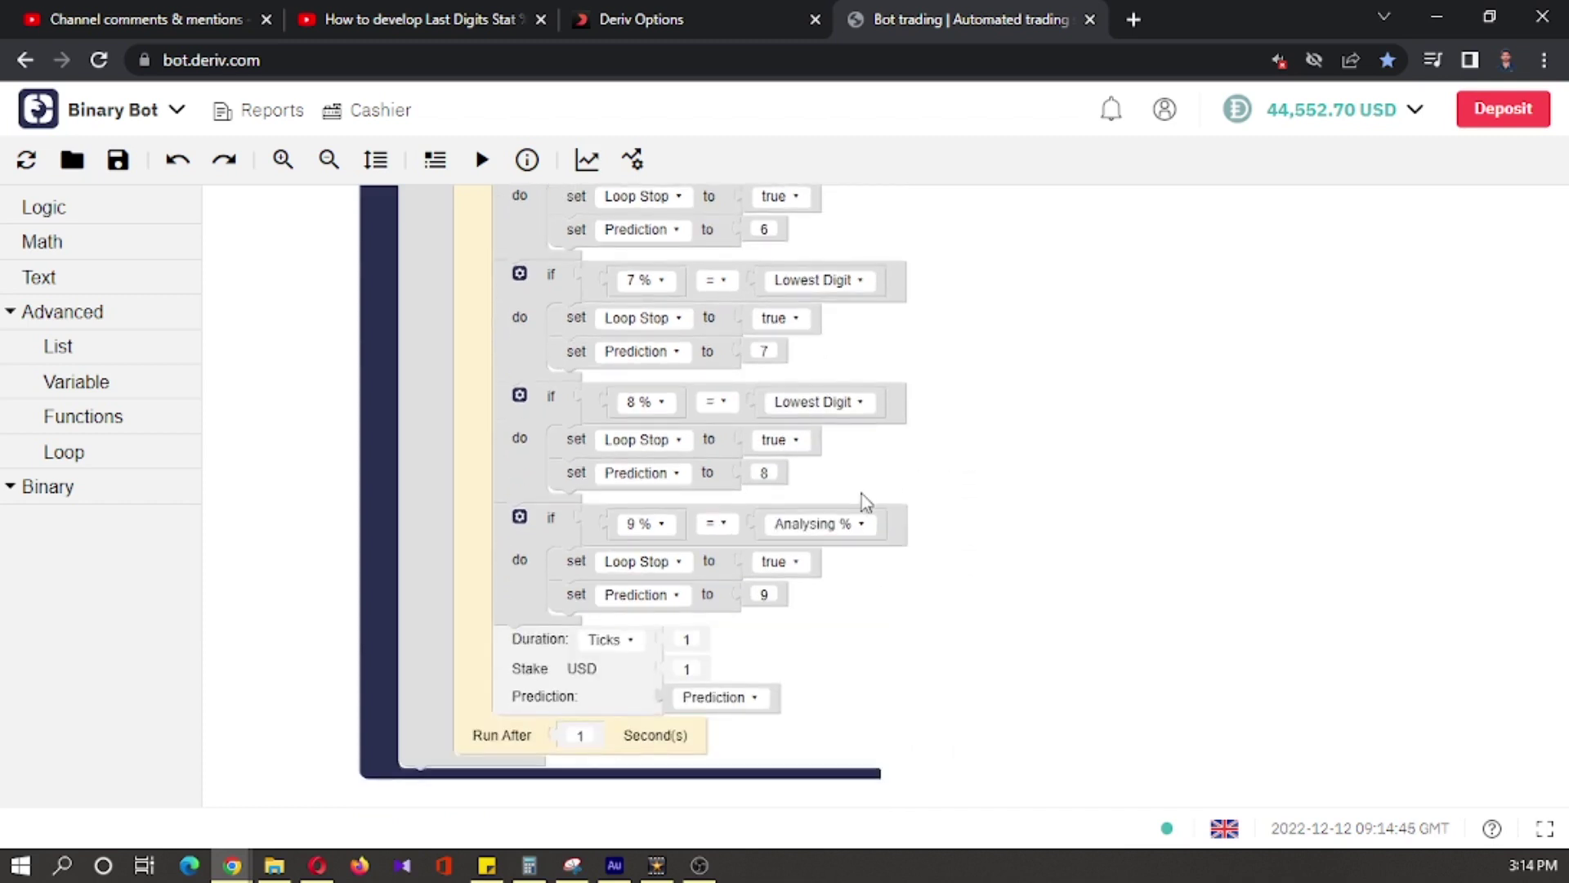
left_click(841, 525)
scroll(851, 435, "down", 5)
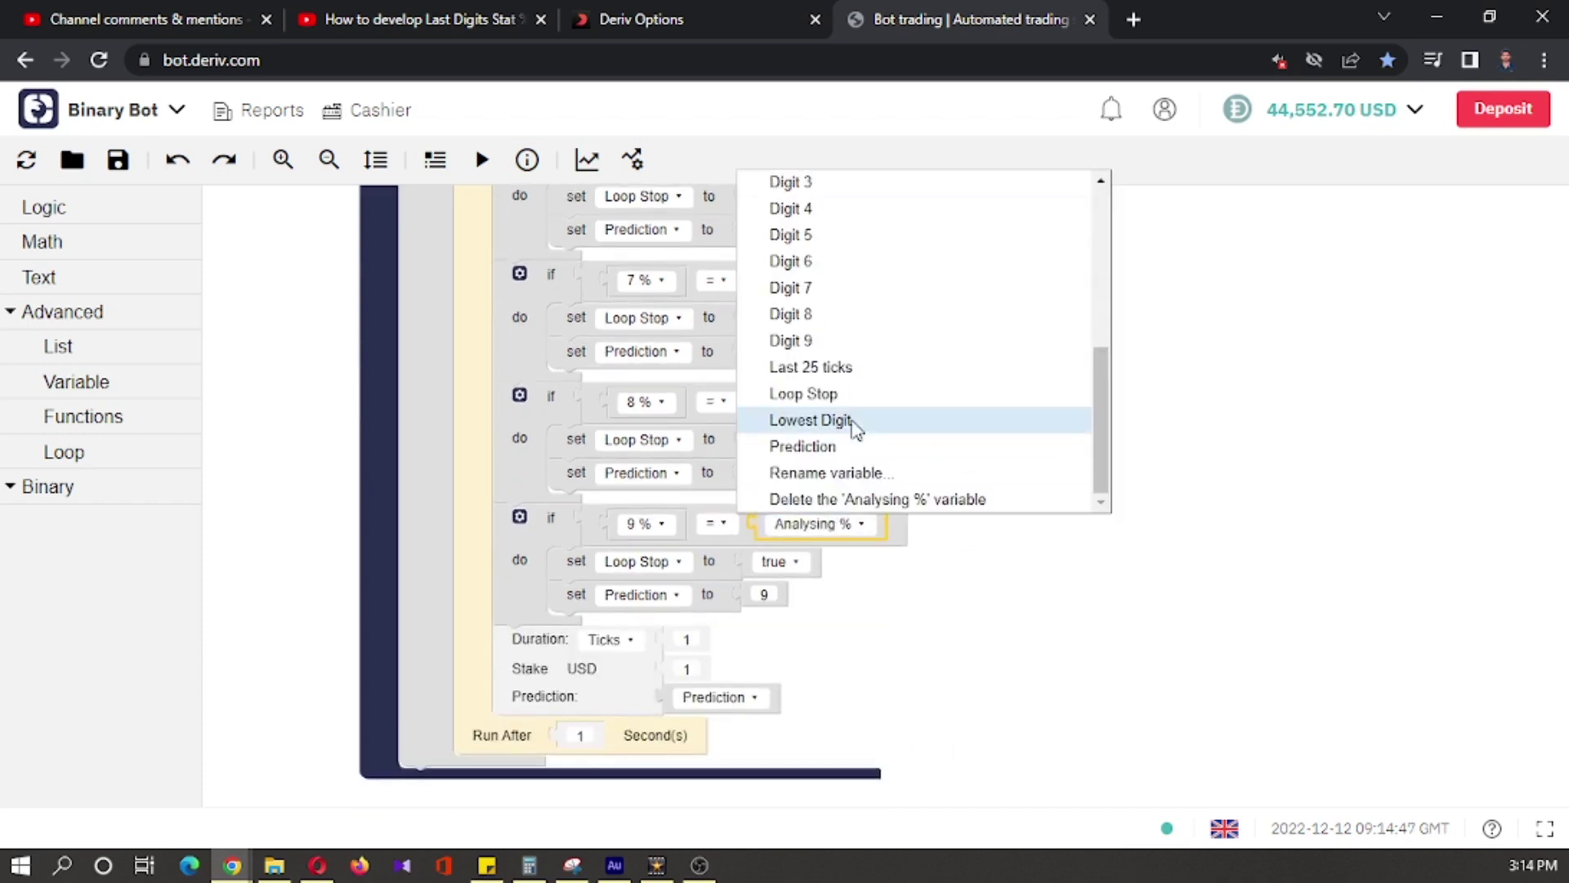
left_click(869, 422)
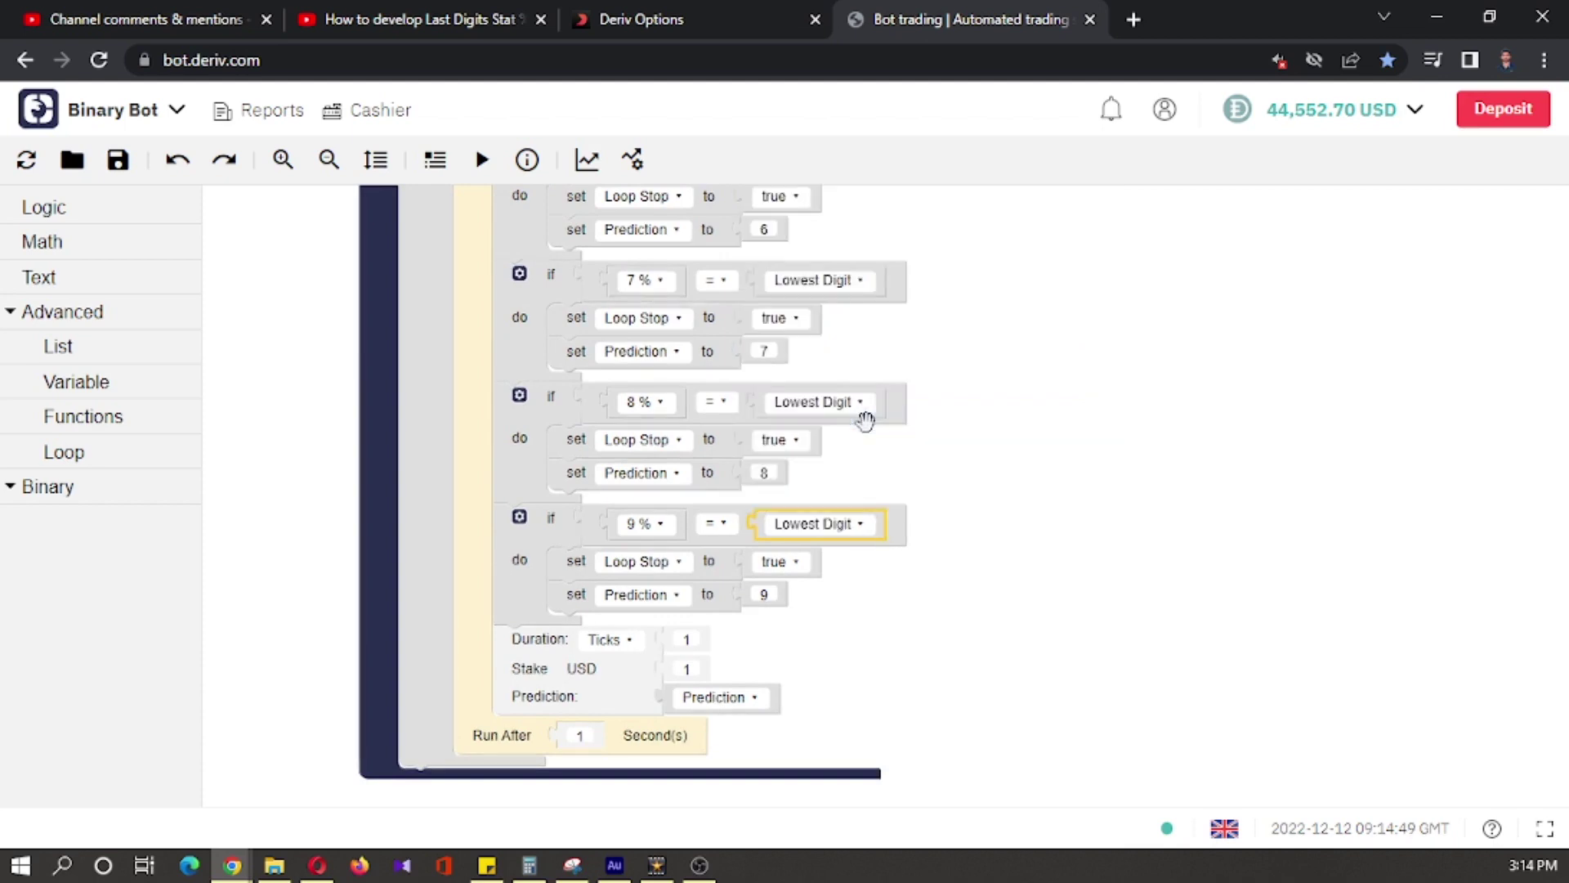
Step: Place the Duration, Stake, Prediction options below the repeat loop and rearrange all blocks vertically
left_click_drag(1047, 513, 1075, 378)
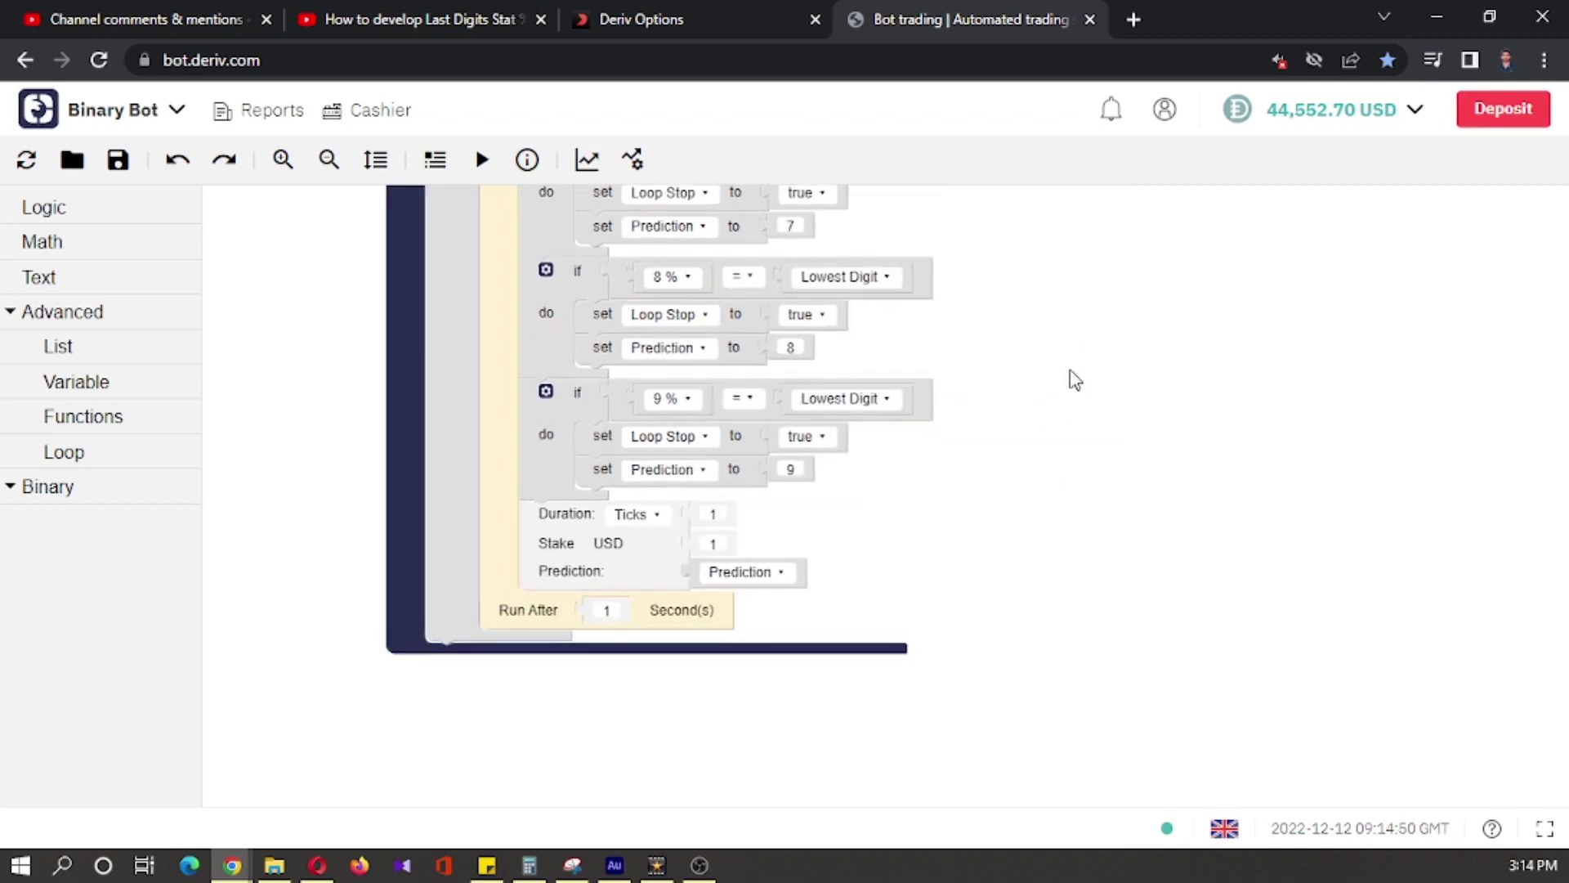
left_click_drag(566, 513, 474, 577)
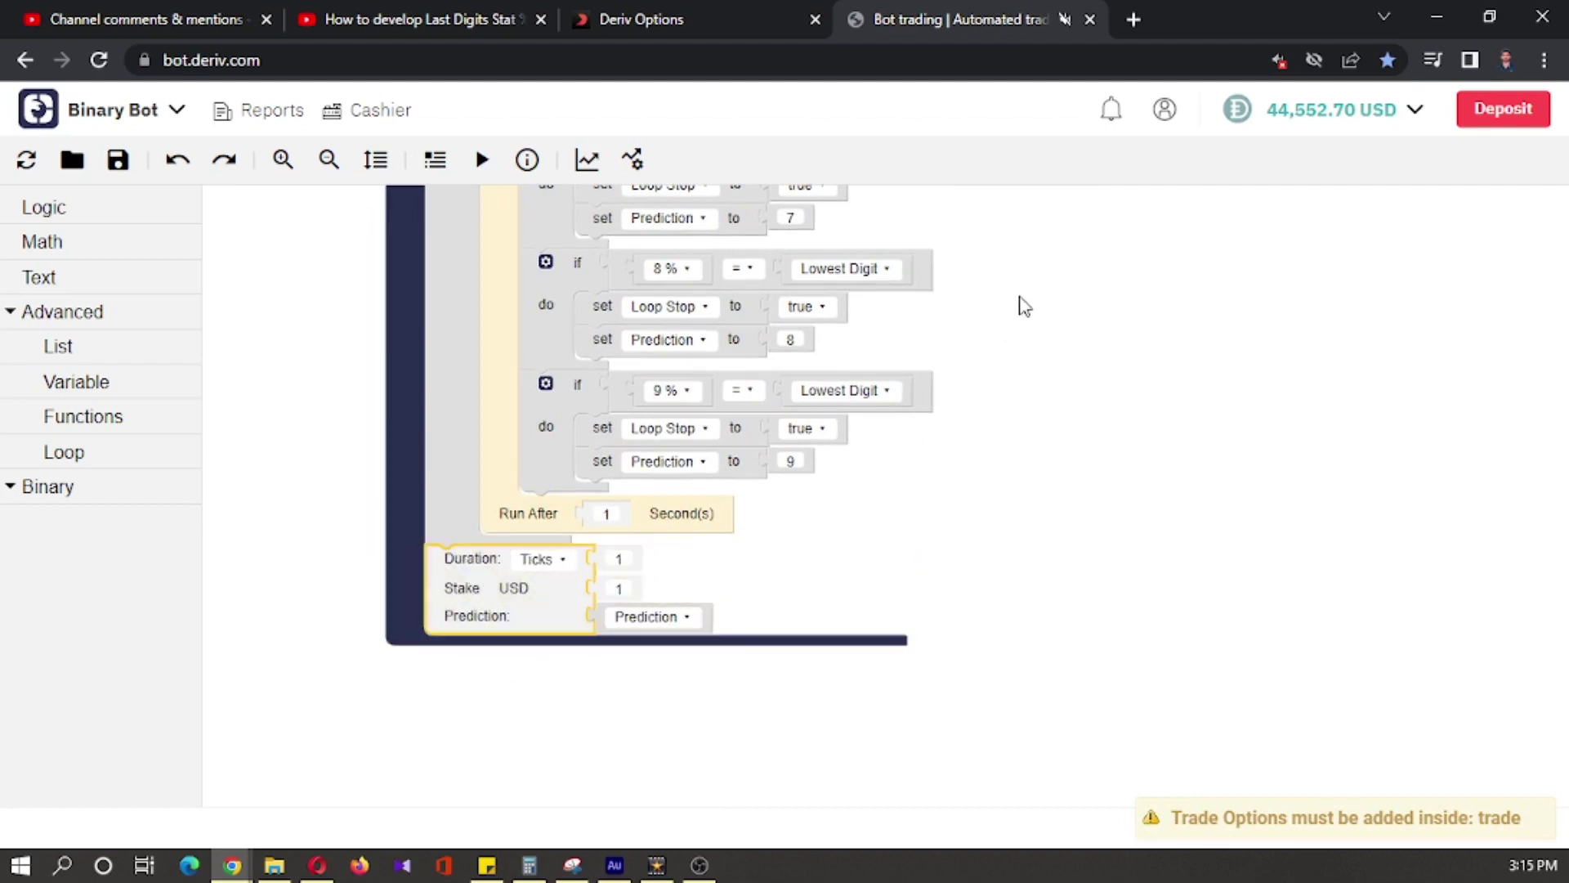
scroll(1030, 294, "up", 2)
scroll(1038, 258, "down", 3)
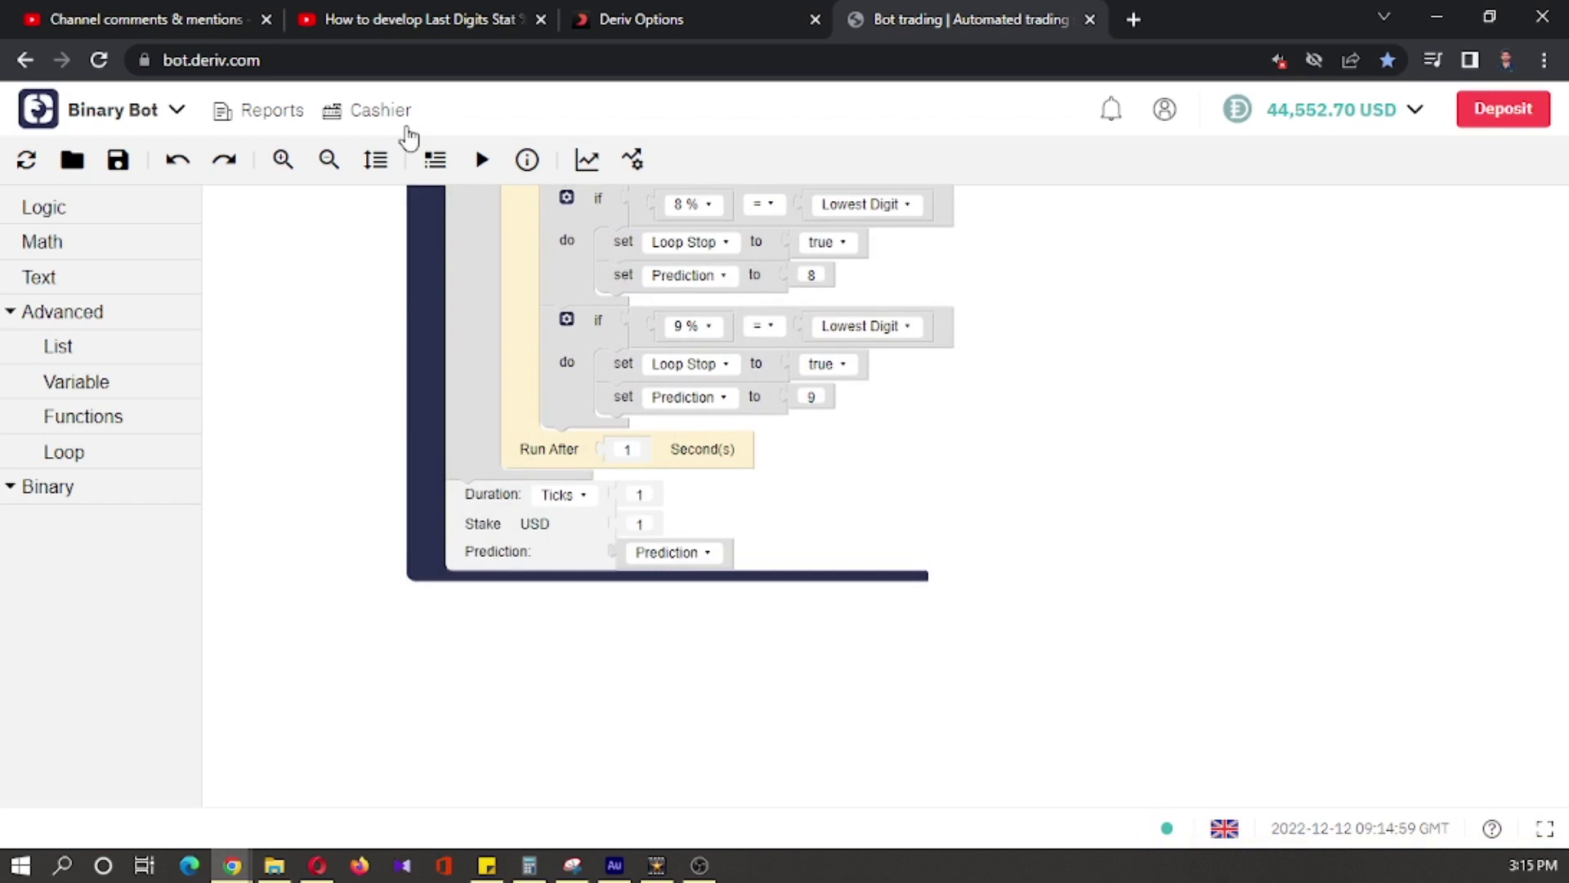
left_click(376, 163)
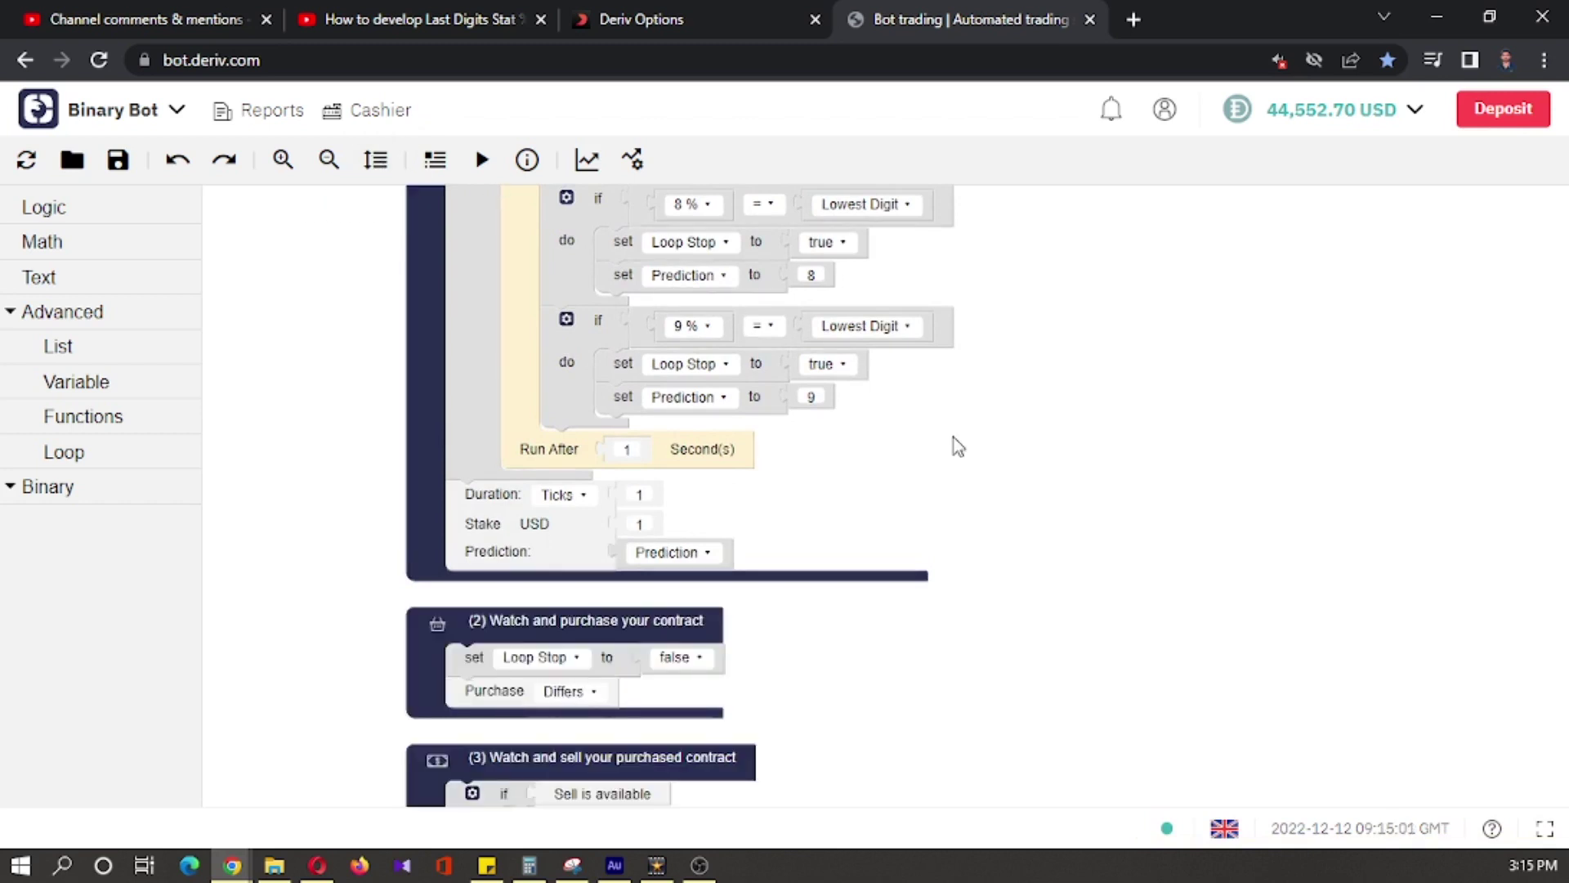
left_click_drag(952, 437, 949, 397)
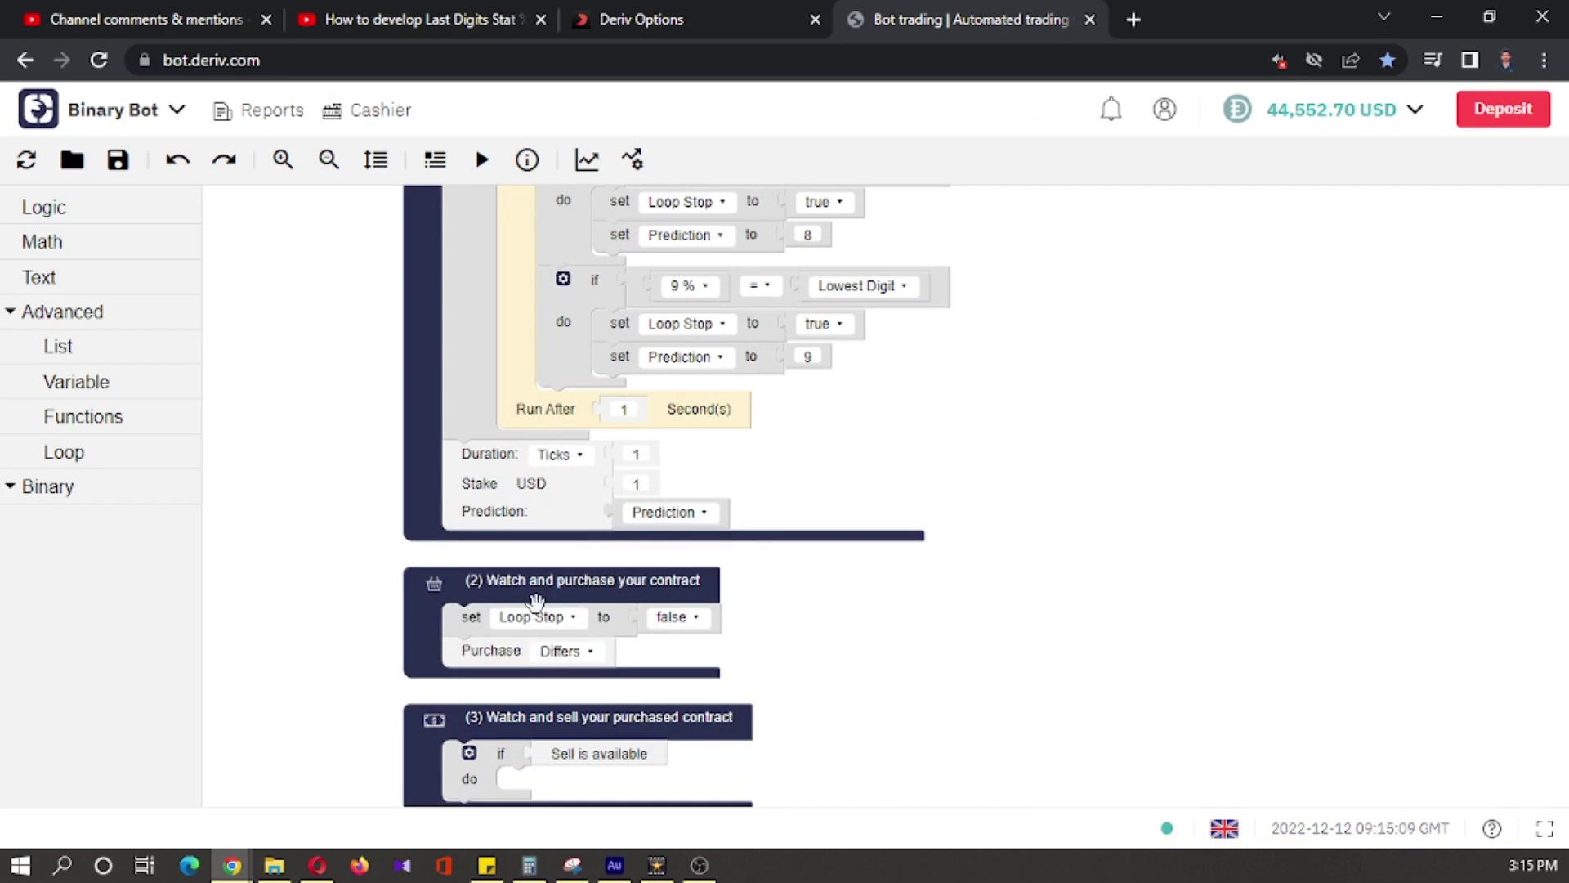
left_click(562, 651)
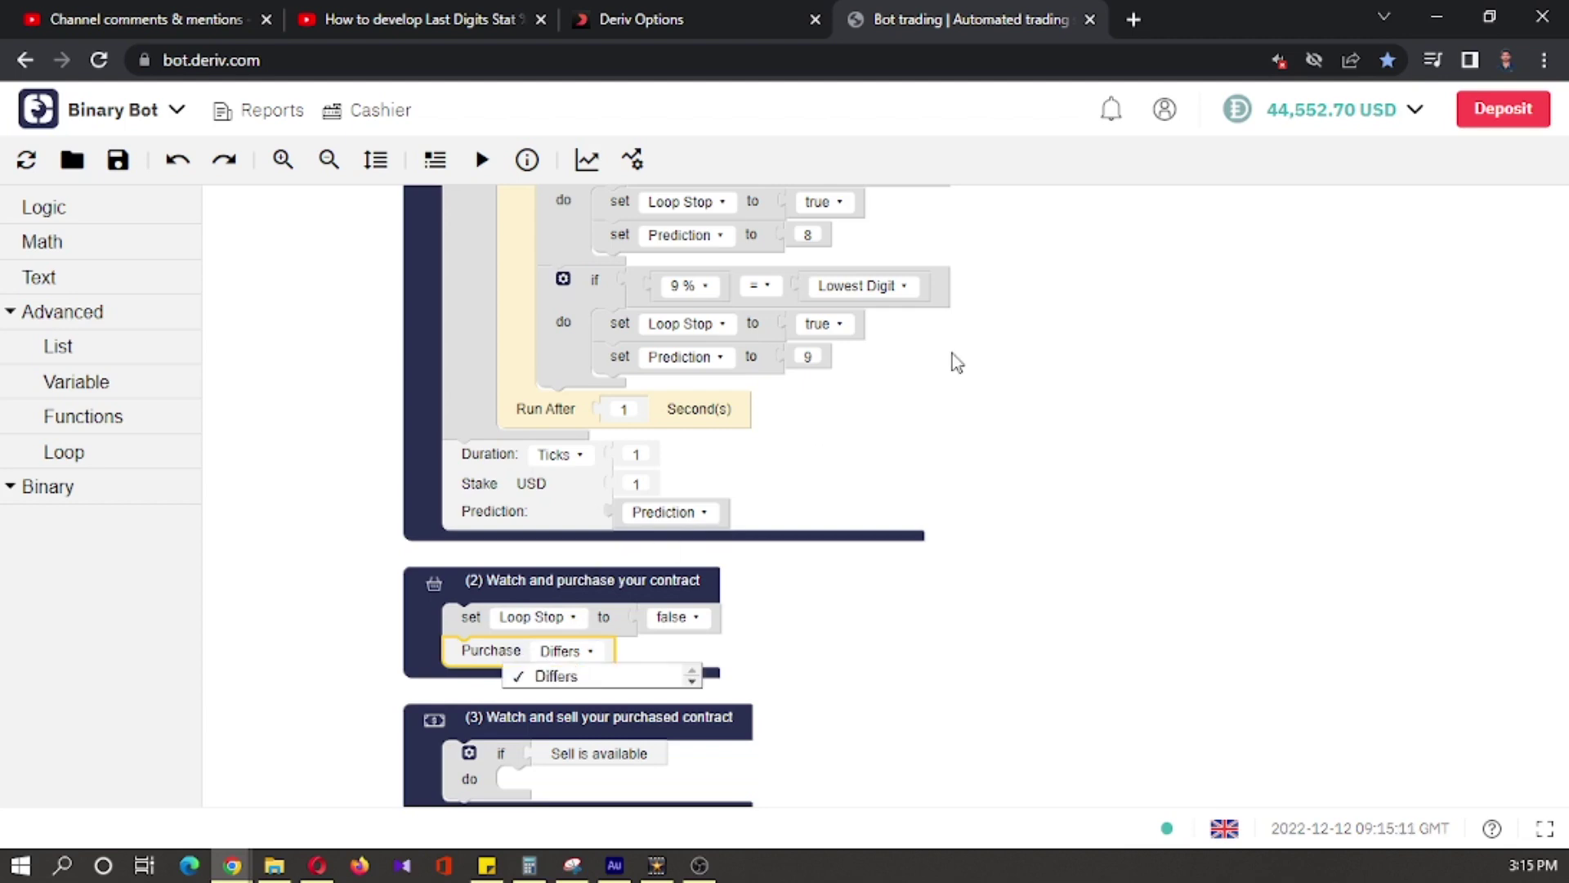
Step: Briefly switch the contract type to Matches, then set it back to Differs
left_click(1041, 297)
scroll(1048, 718, "up", 2)
scroll(1030, 299, "up", 2)
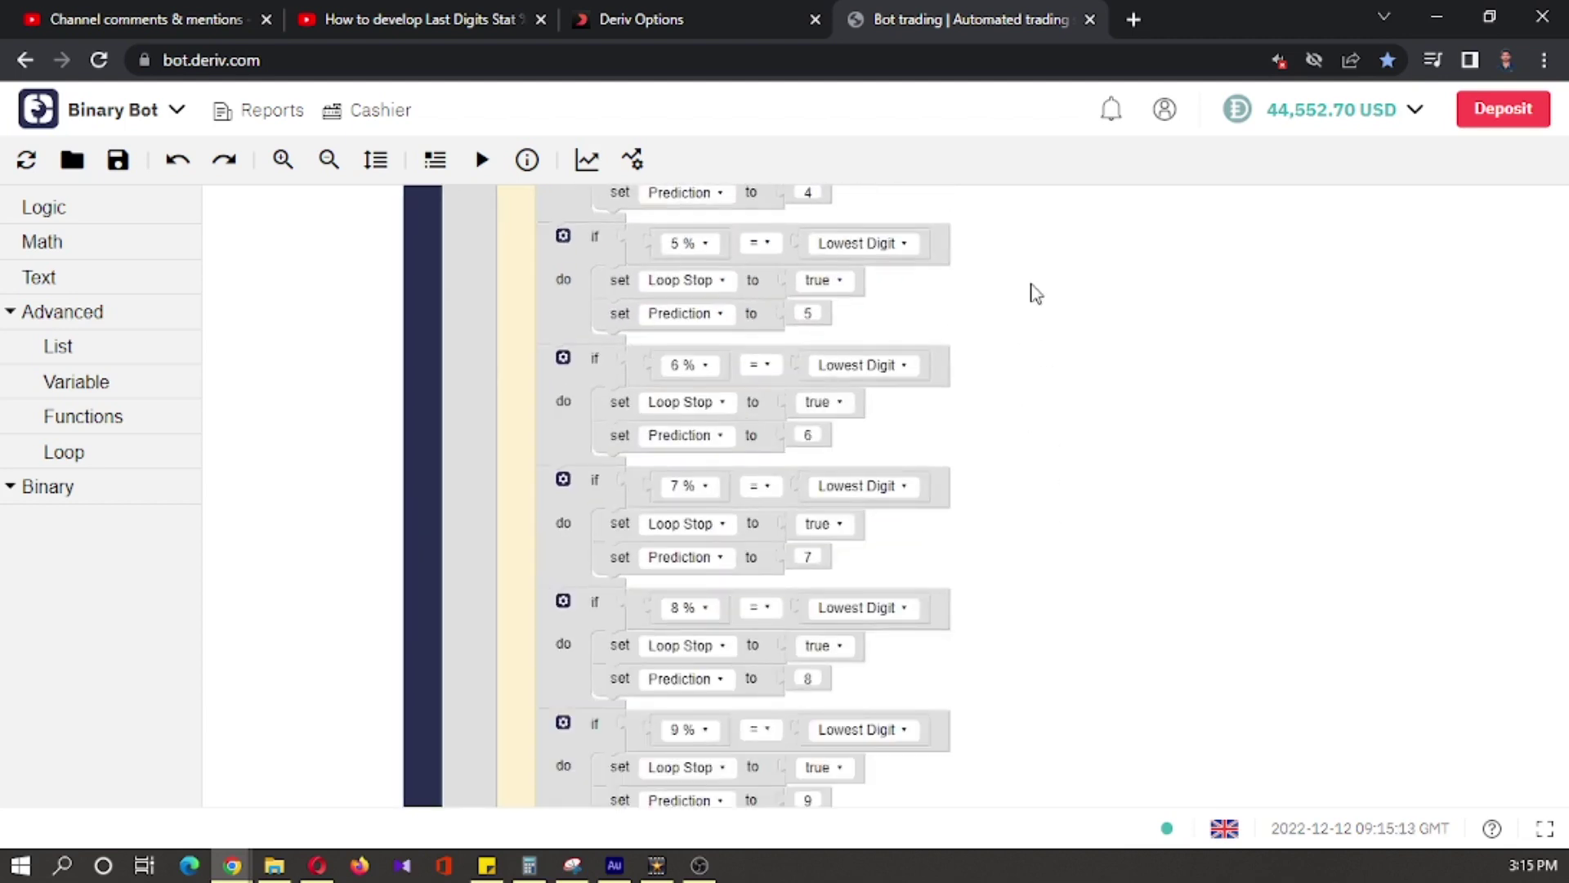
scroll(1062, 715, "up", 3)
scroll(736, 491, "up", 2)
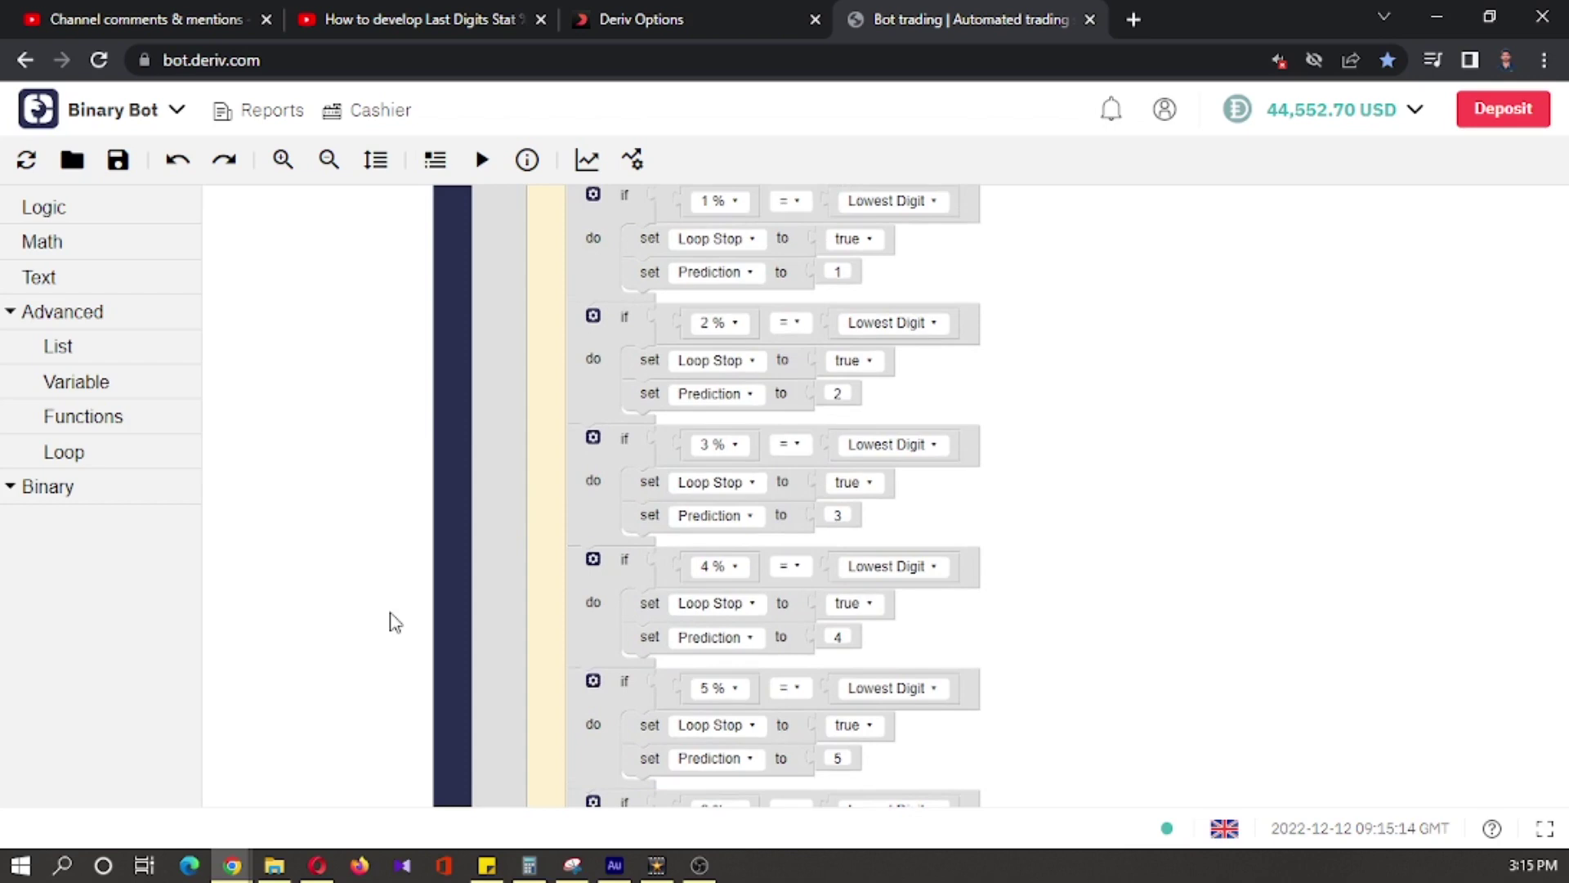
scroll(388, 650, "up", 3)
scroll(373, 368, "up", 1)
scroll(395, 695, "up", 3)
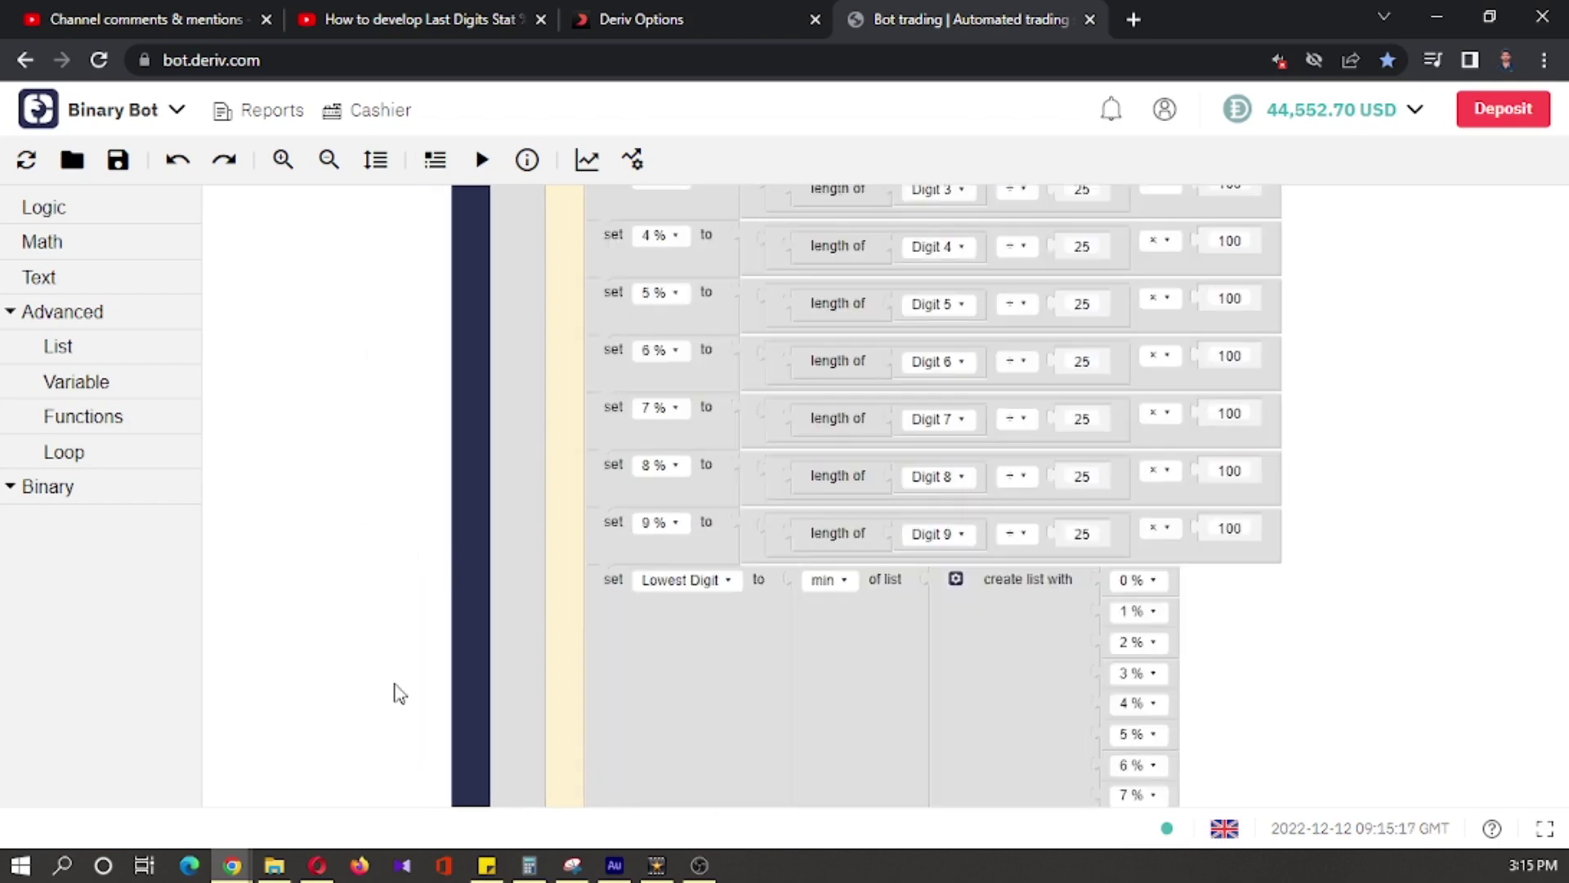
scroll(383, 666, "up", 3)
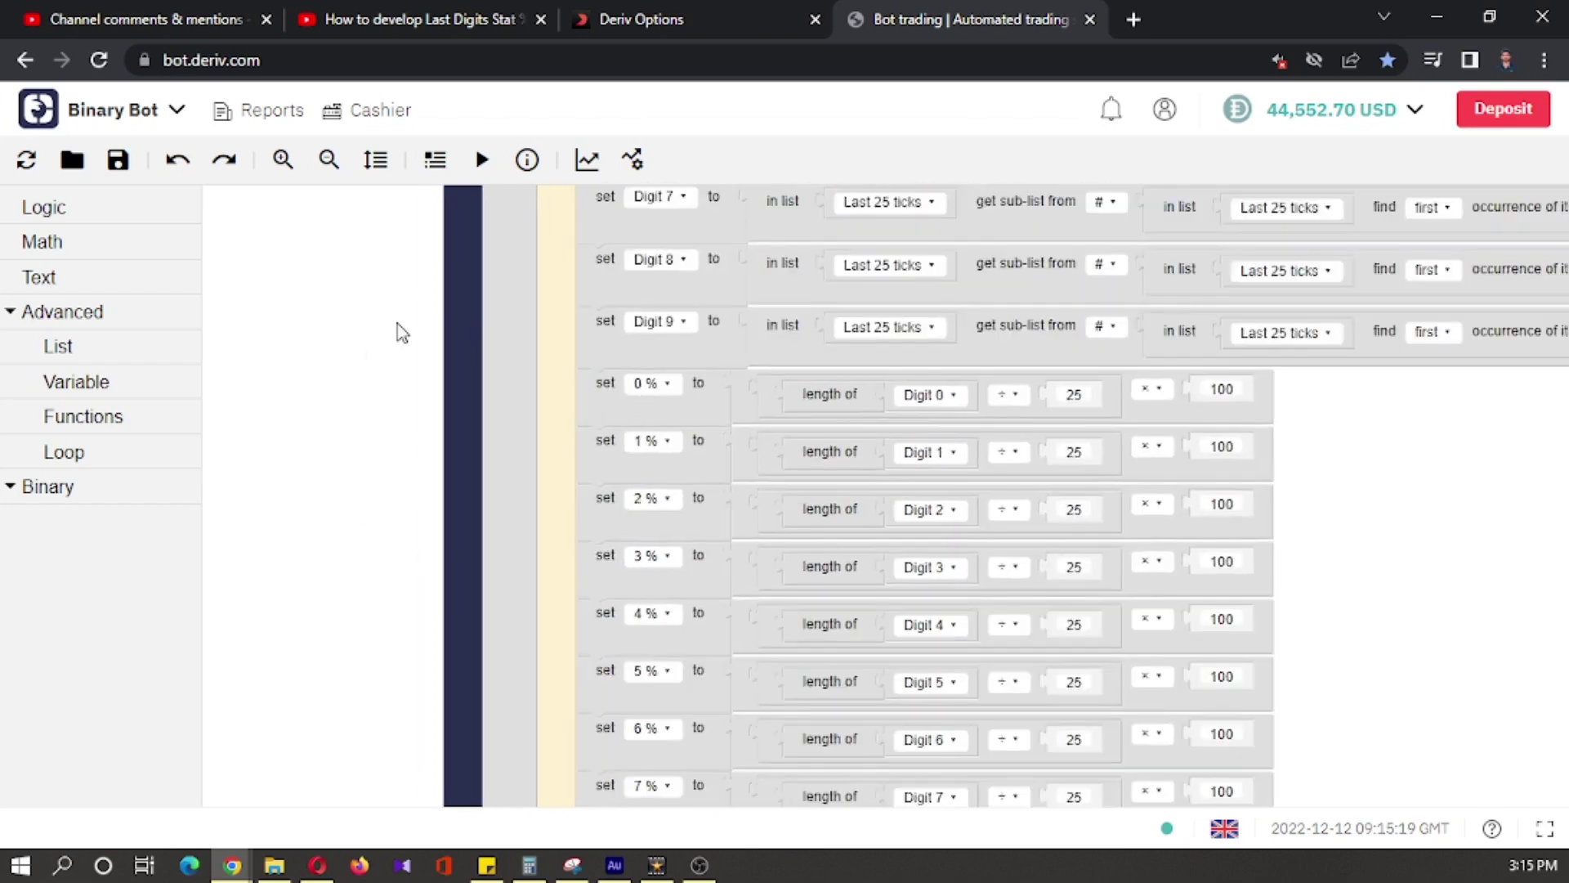
scroll(385, 648, "up", 3)
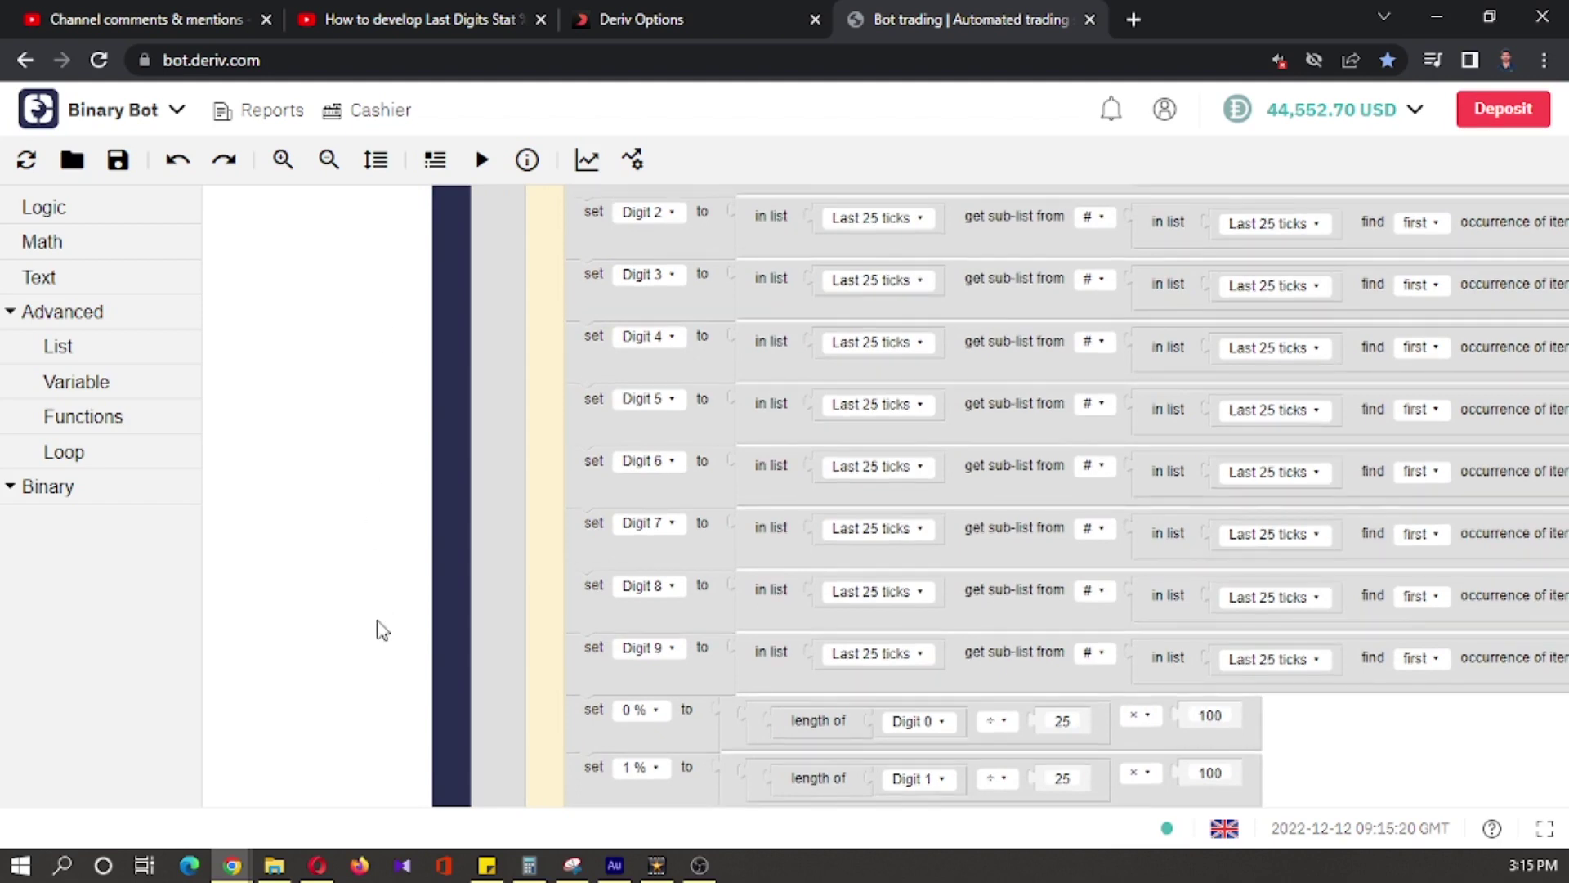
scroll(380, 630, "up", 3)
scroll(387, 624, "up", 3)
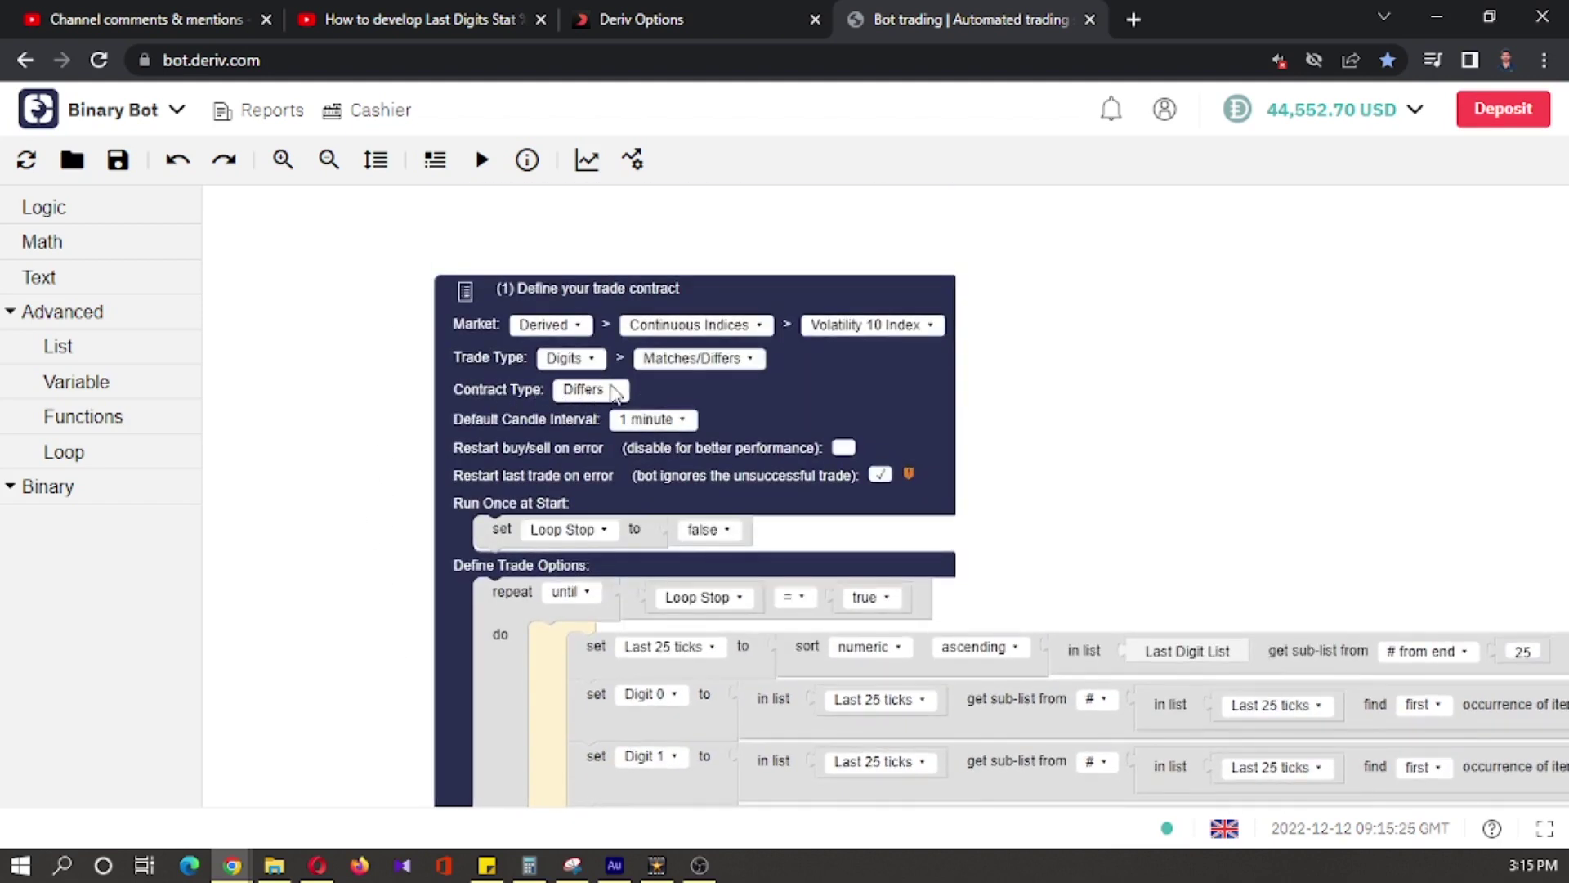
left_click(615, 389)
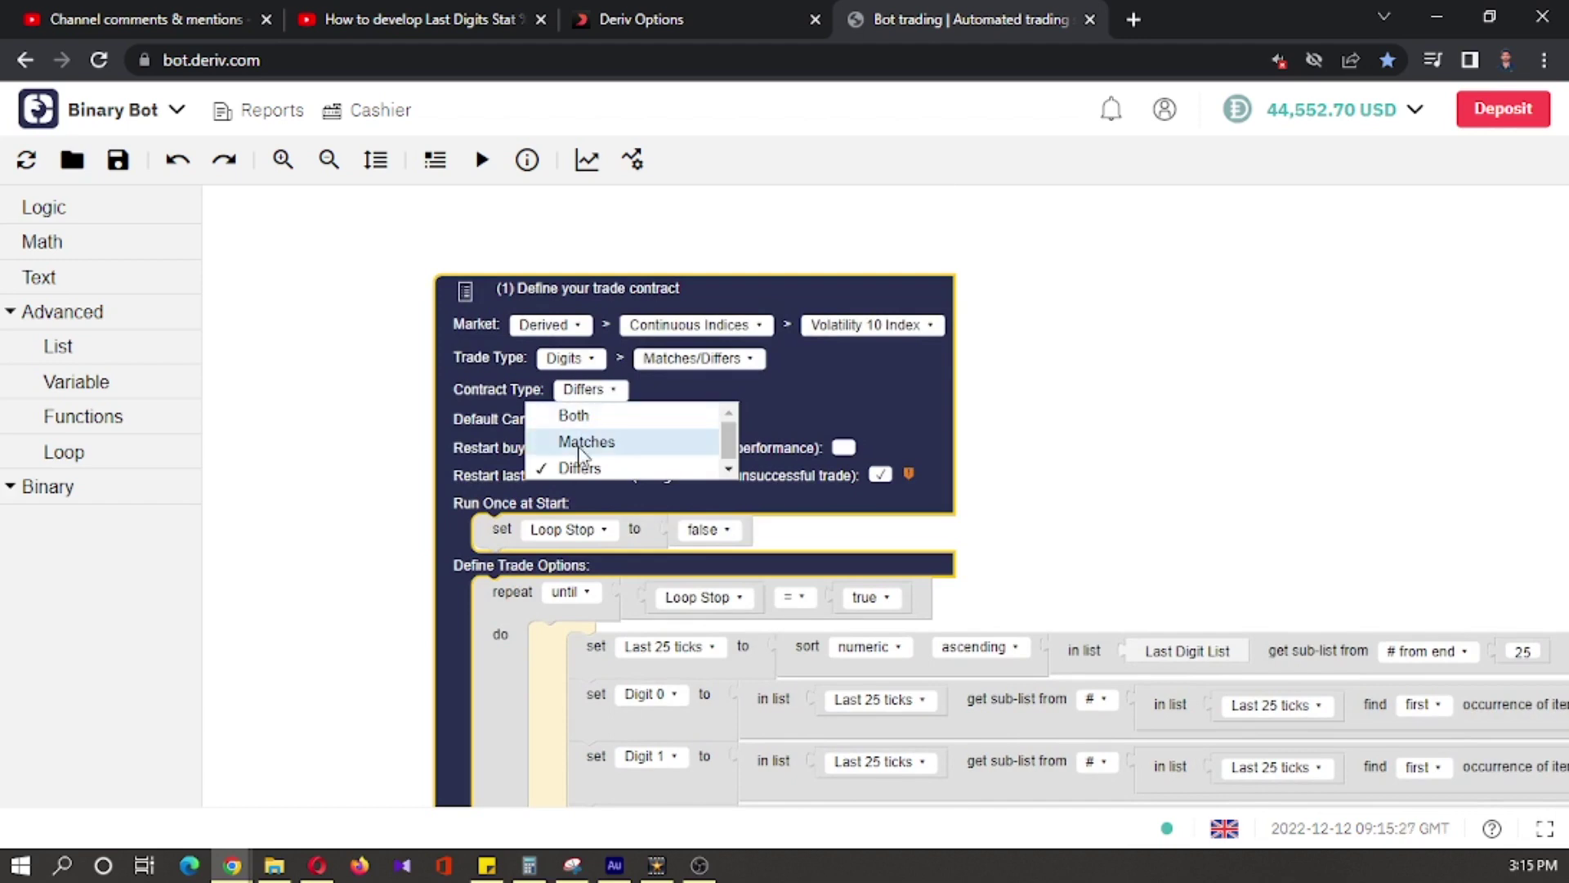
left_click(604, 447)
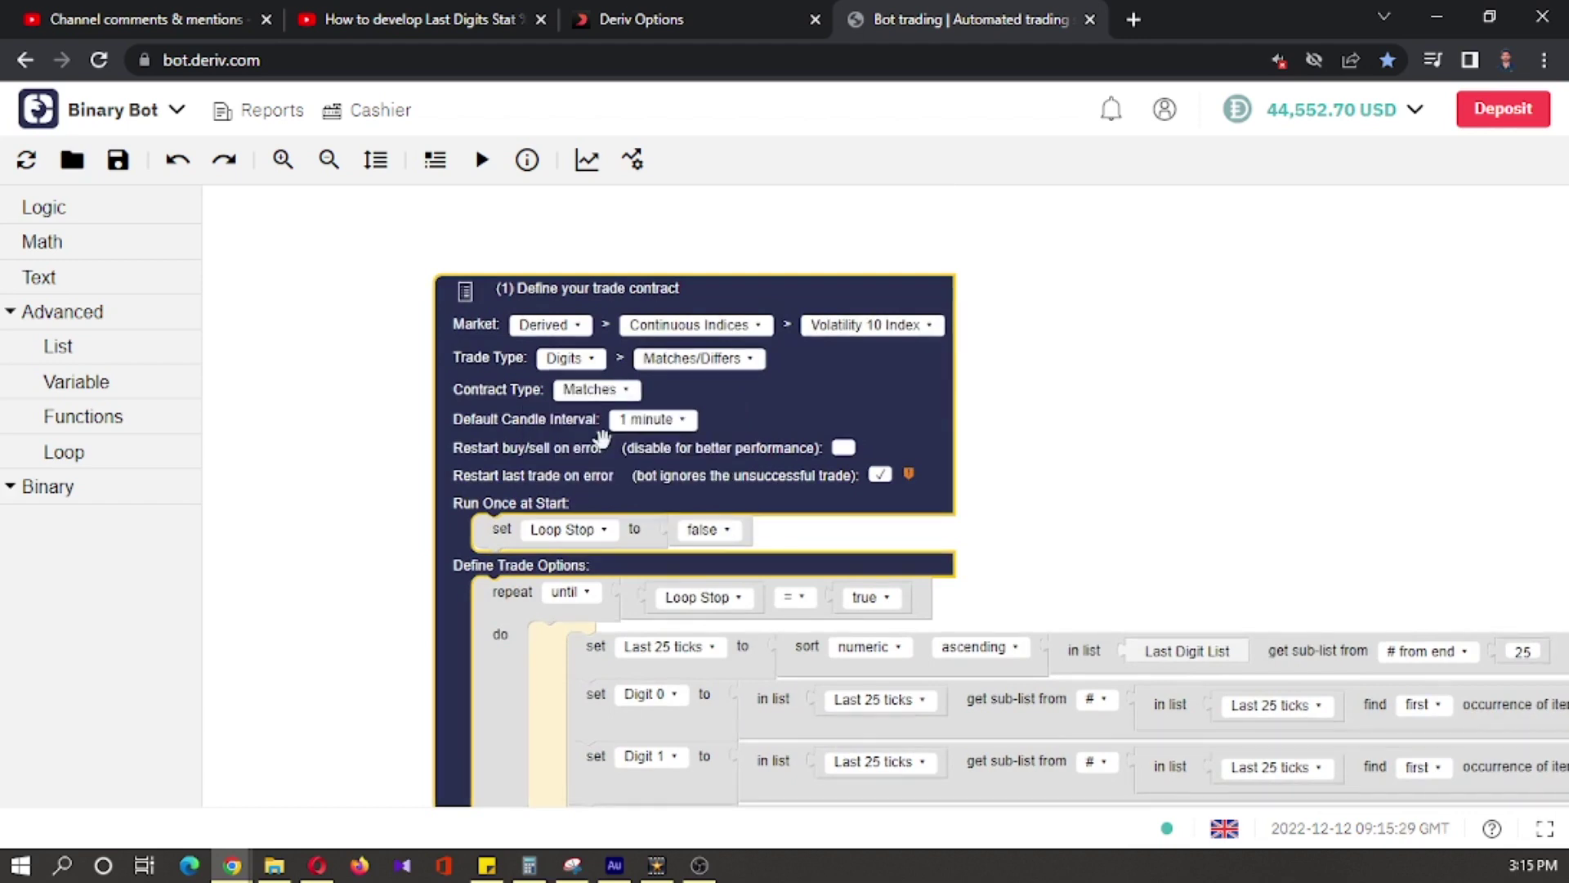
scroll(1129, 469, "down", 2)
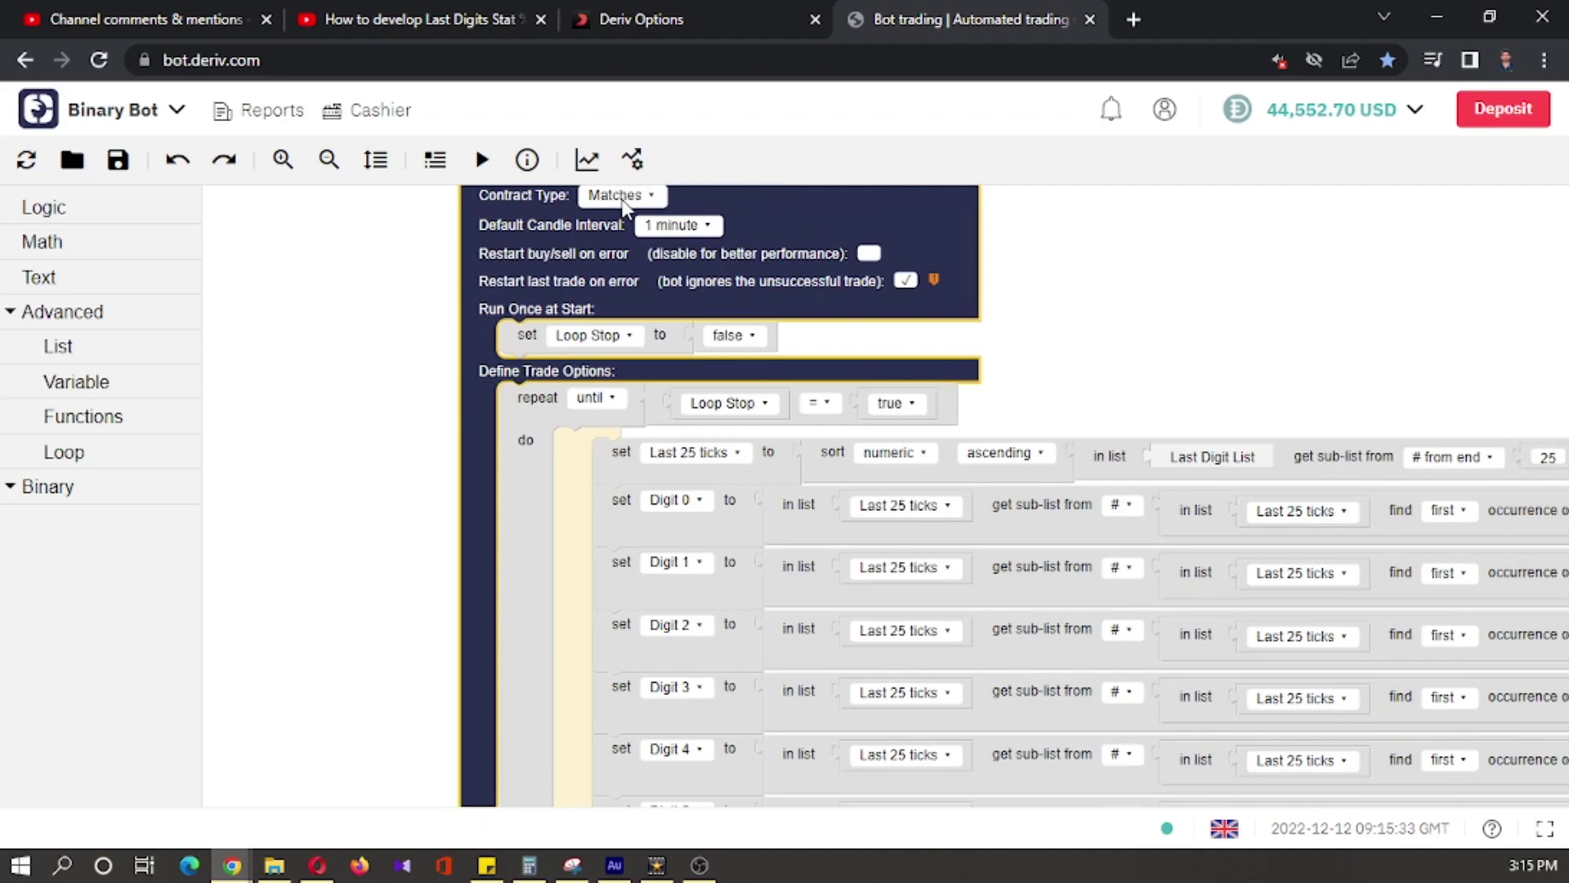
left_click(614, 195)
left_click(615, 274)
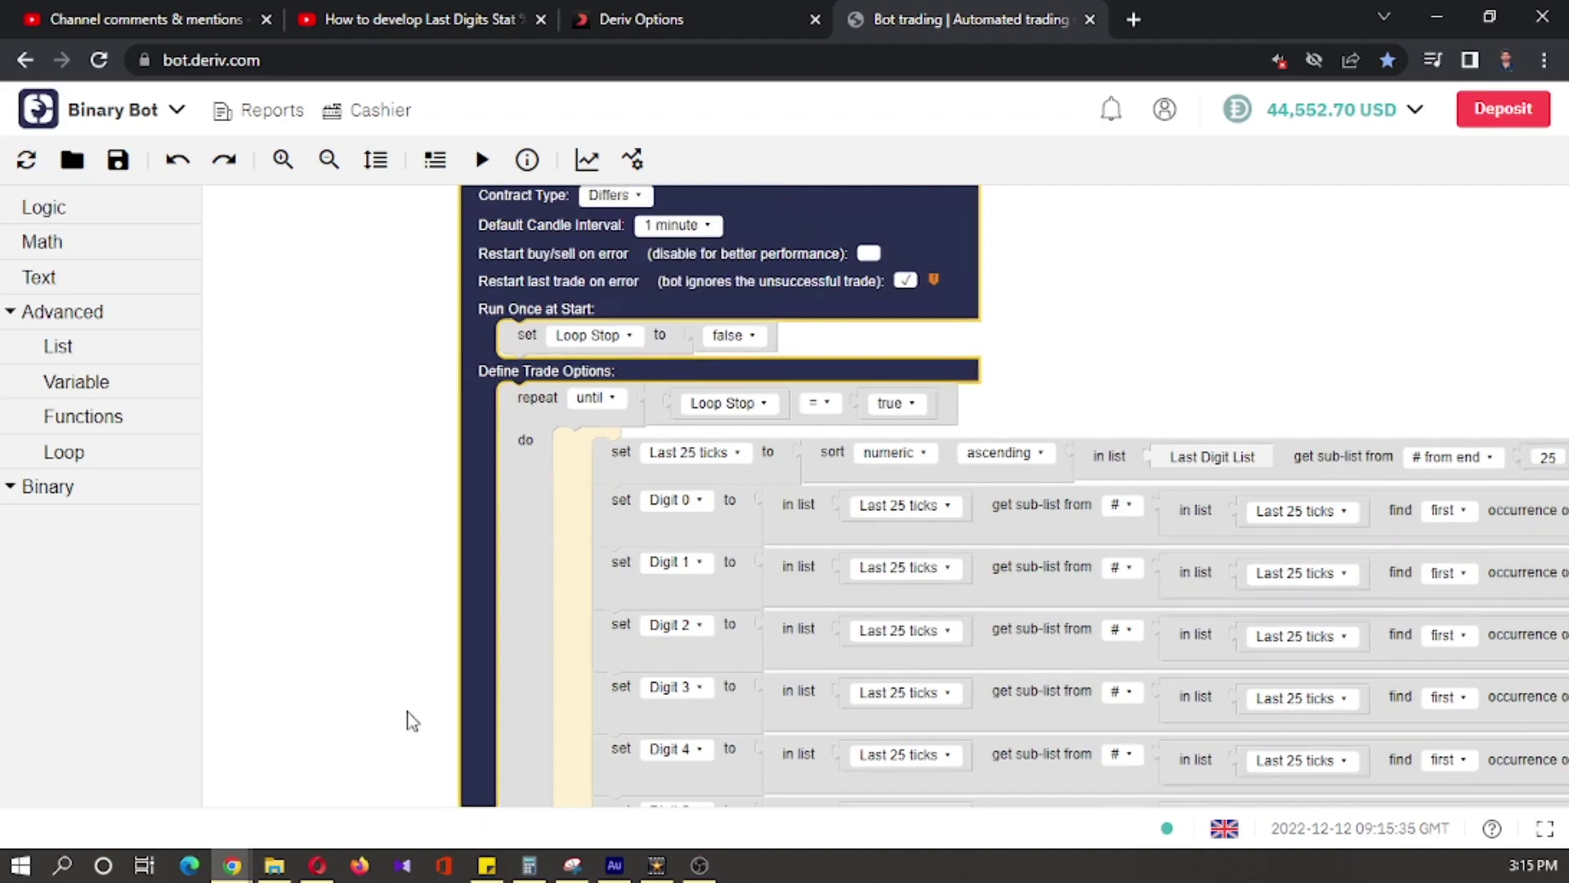
scroll(382, 566, "down", 5)
scroll(375, 315, "down", 4)
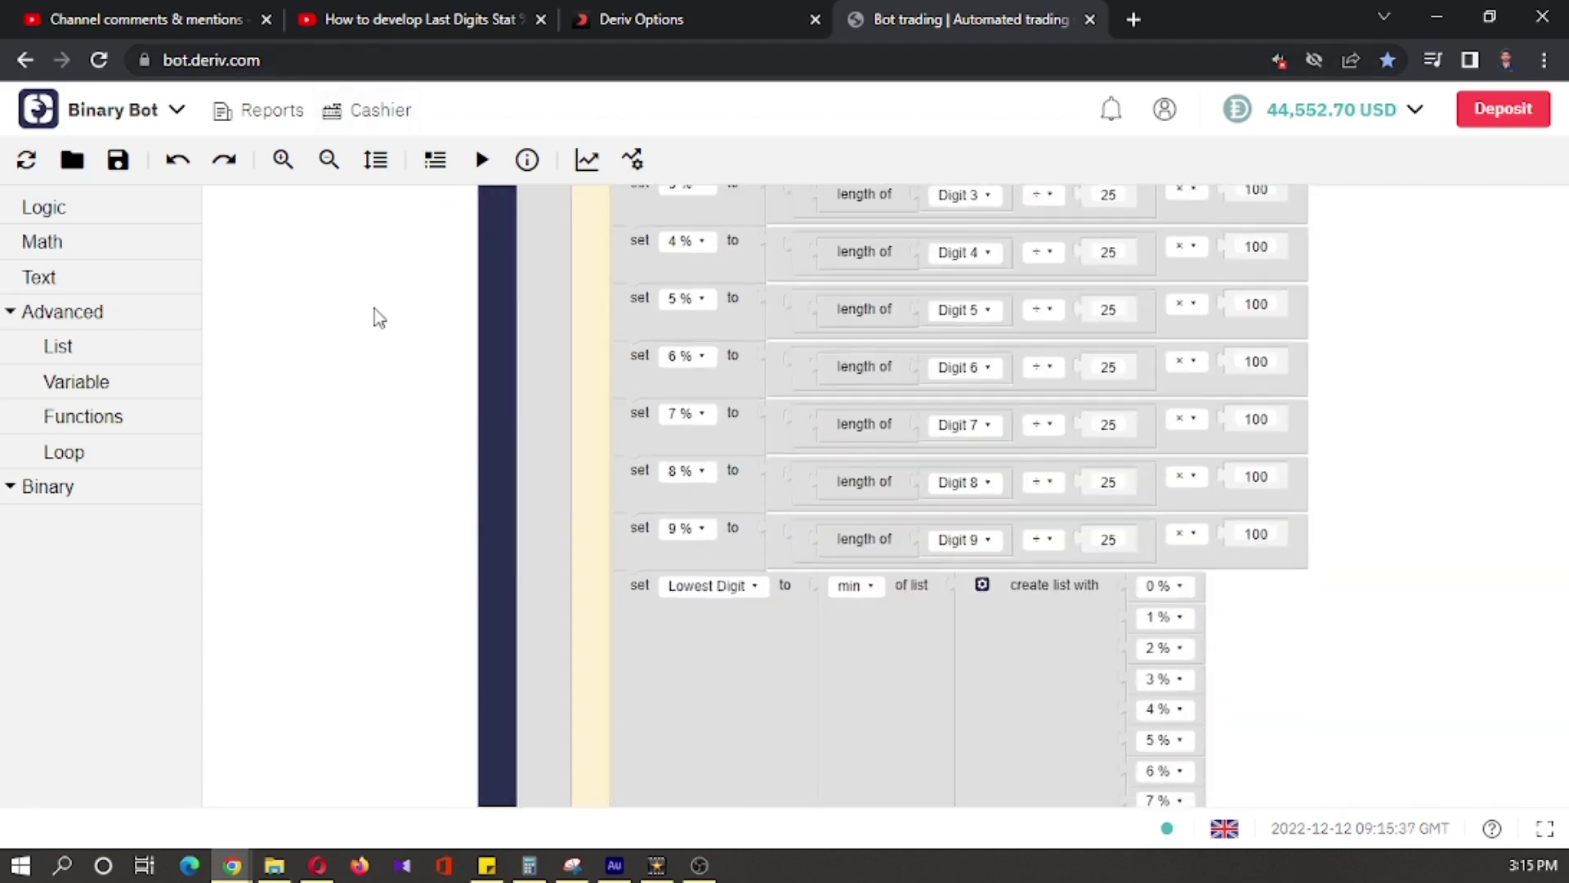
scroll(1171, 445, "down", 2)
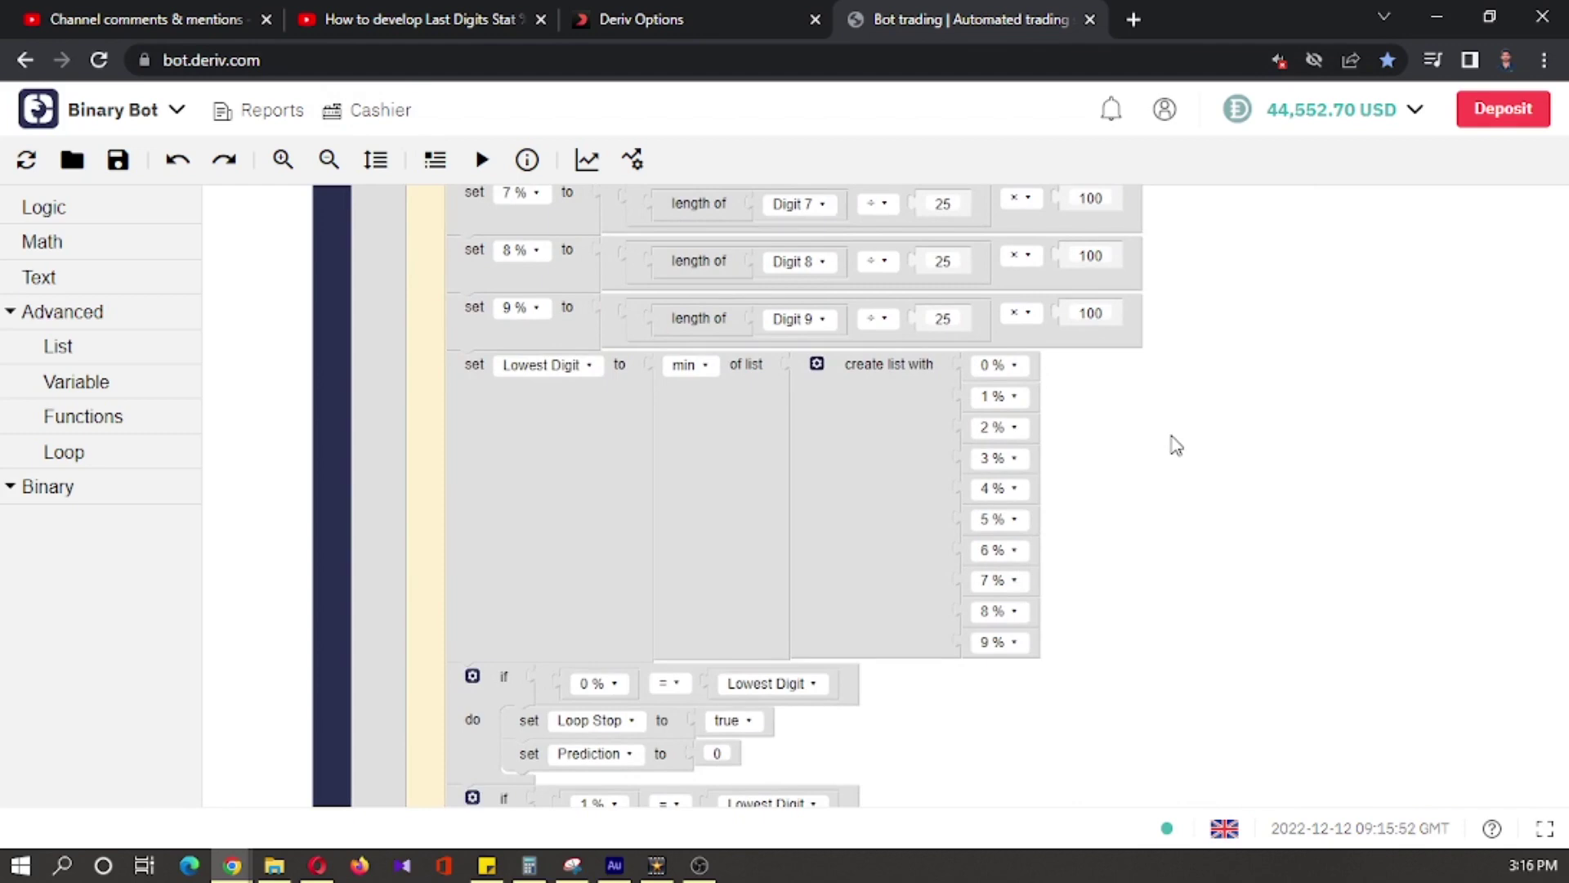
Step: In SmartTrader, choose Matches/Differs for Volatility 10 Index and show the Last Digit Stats
left_click(242, 869)
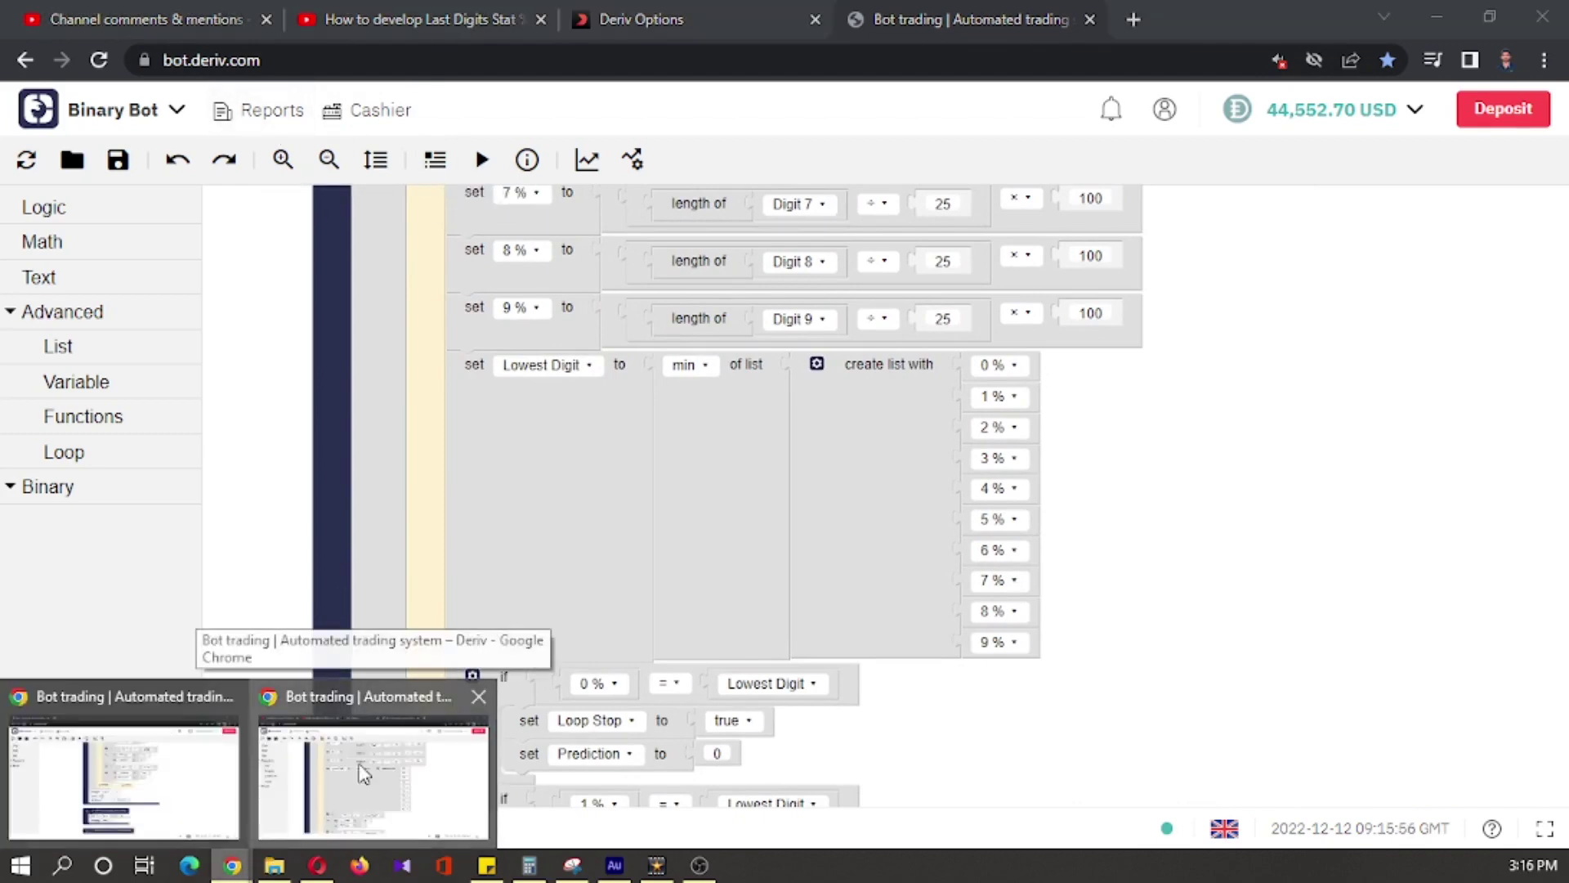
left_click(362, 773)
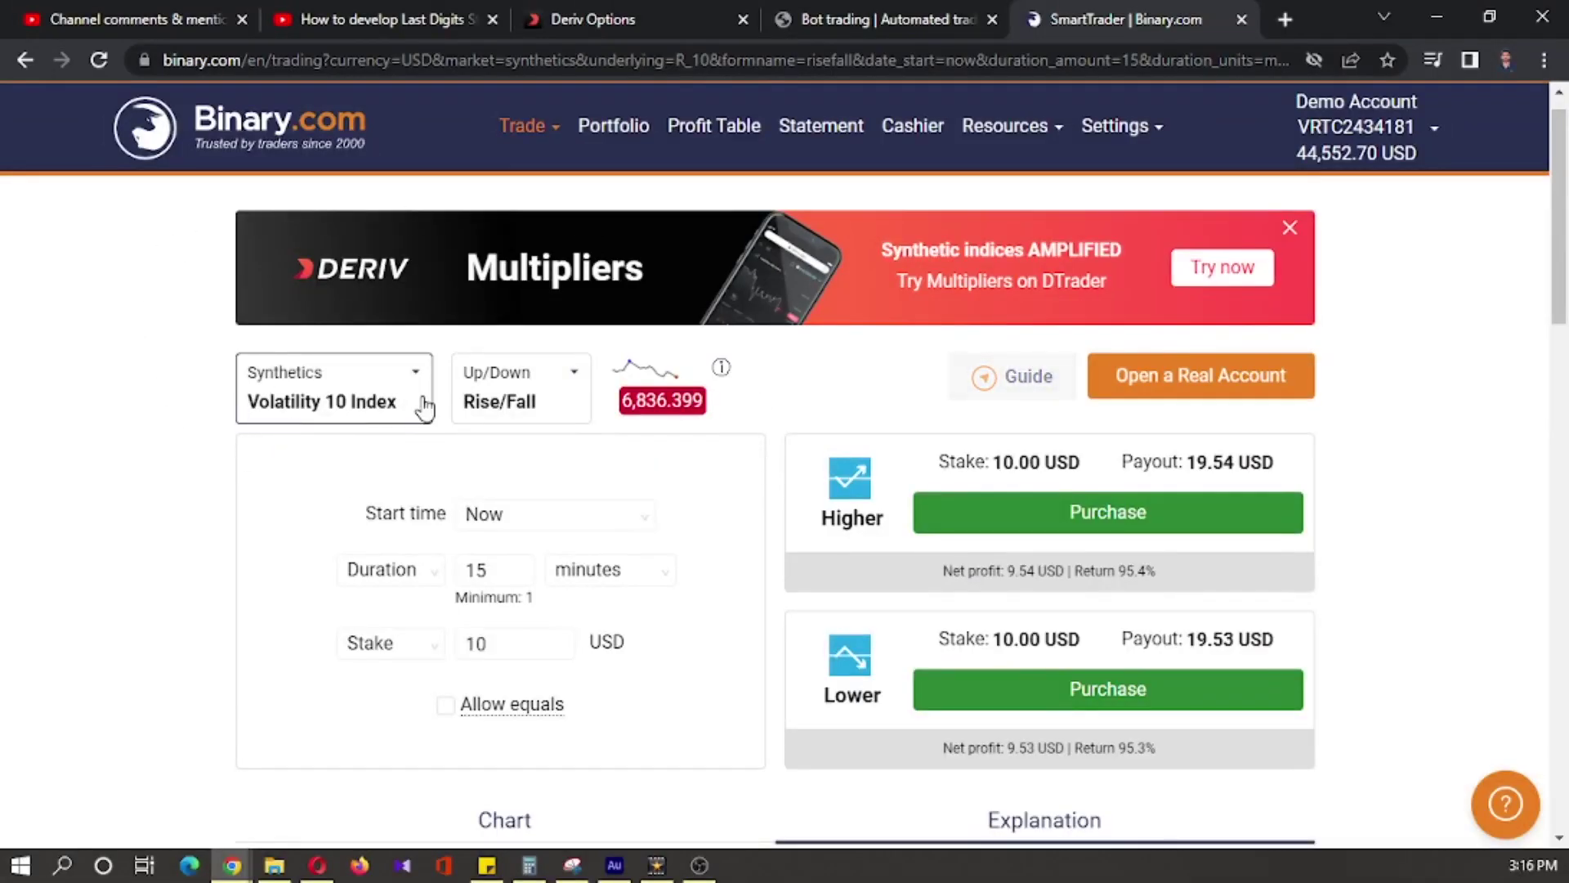
left_click(533, 413)
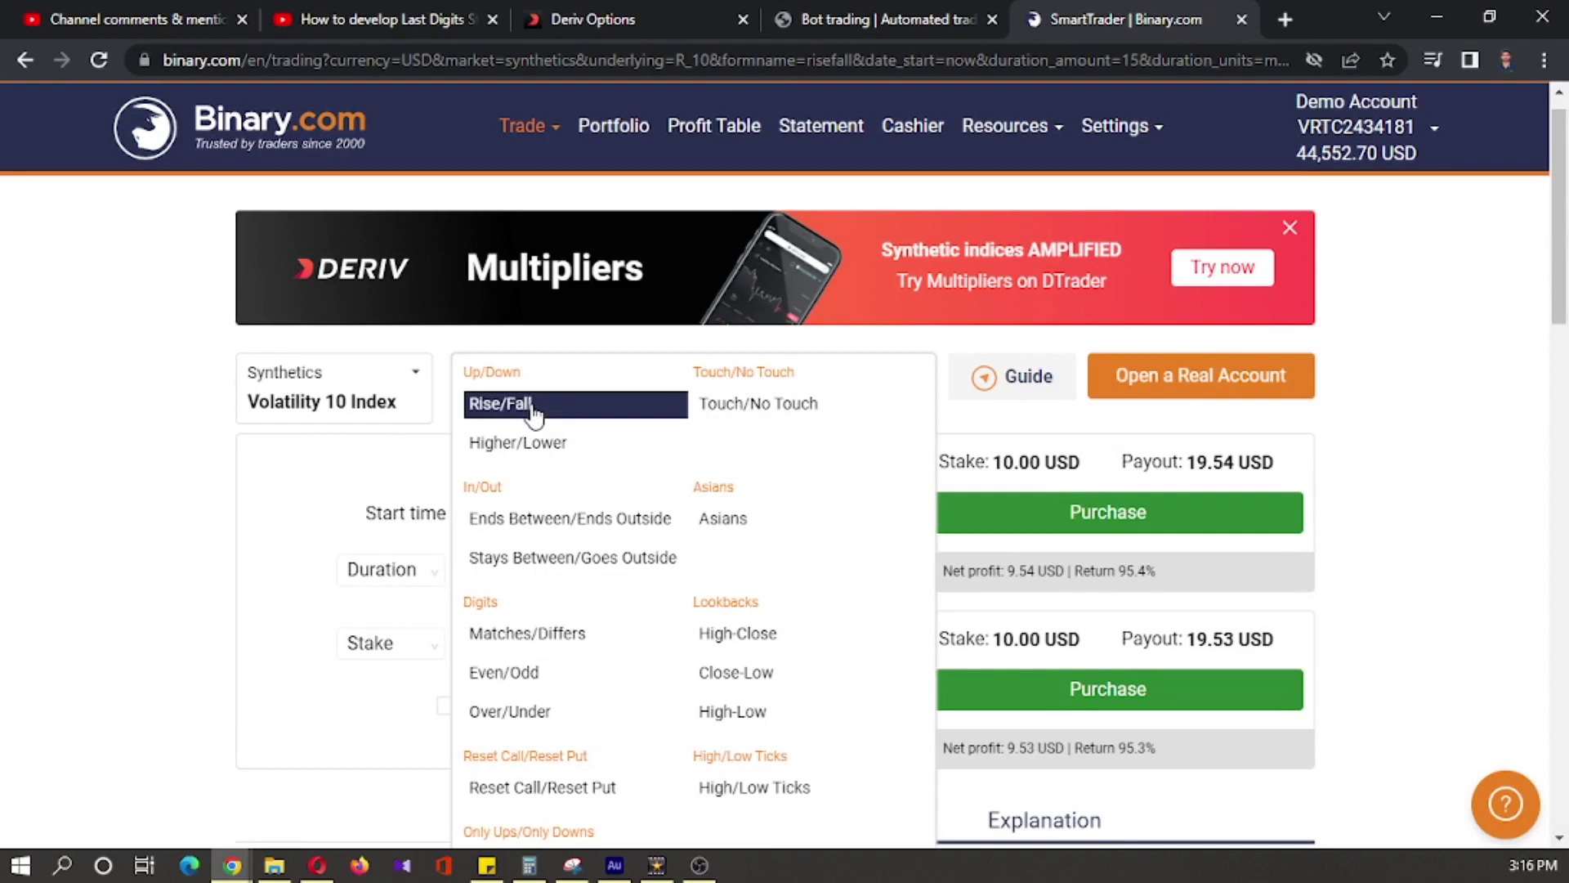
left_click(529, 634)
scroll(524, 634, "down", 3)
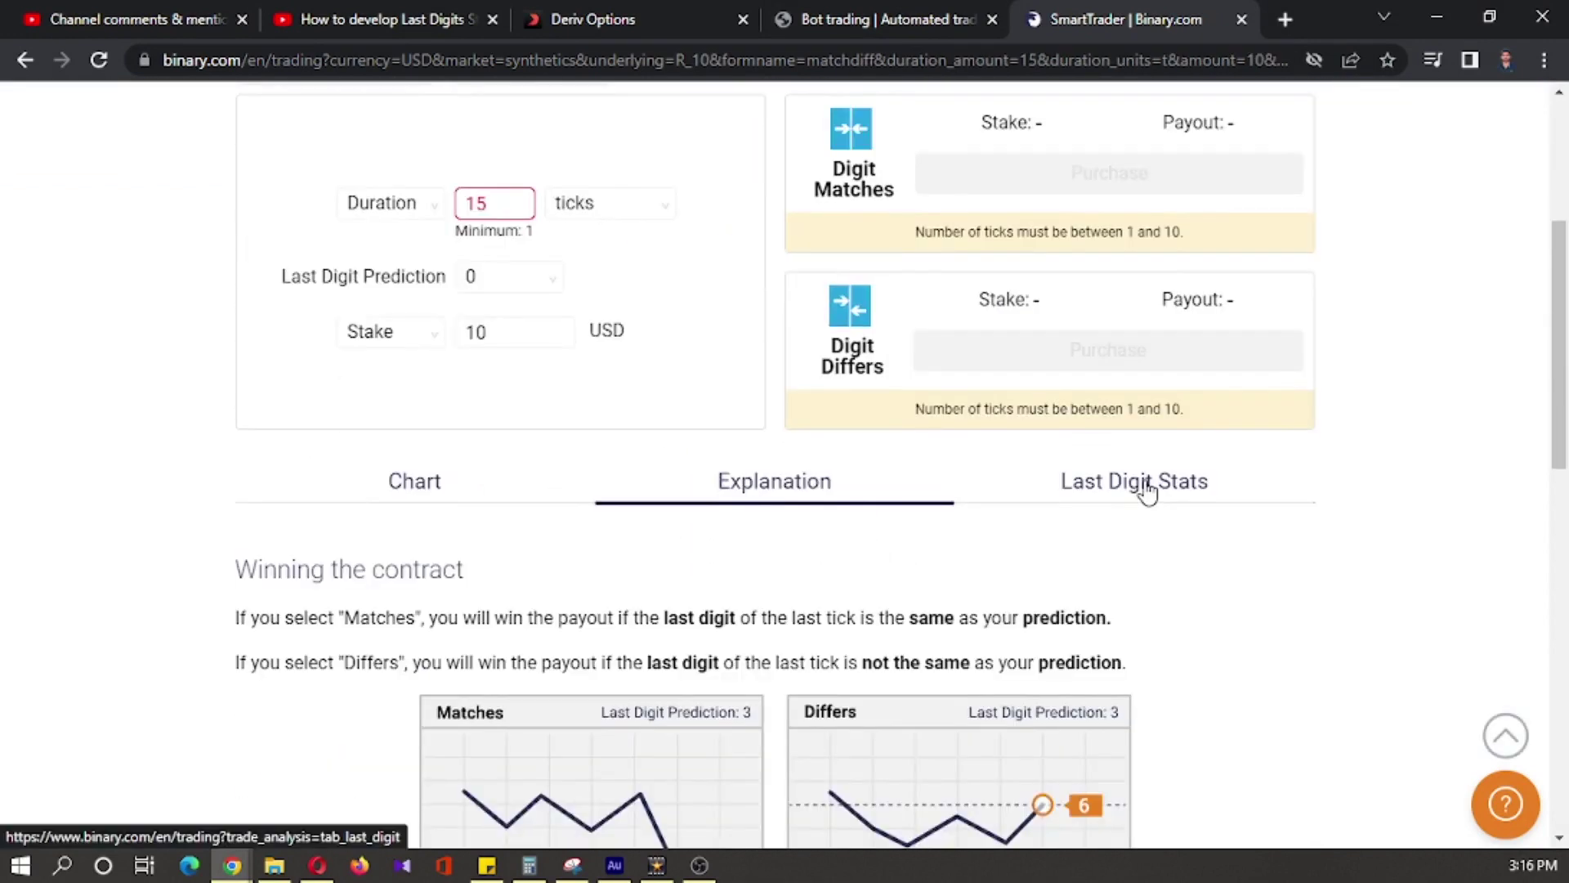
left_click(1146, 483)
scroll(1142, 491, "down", 2)
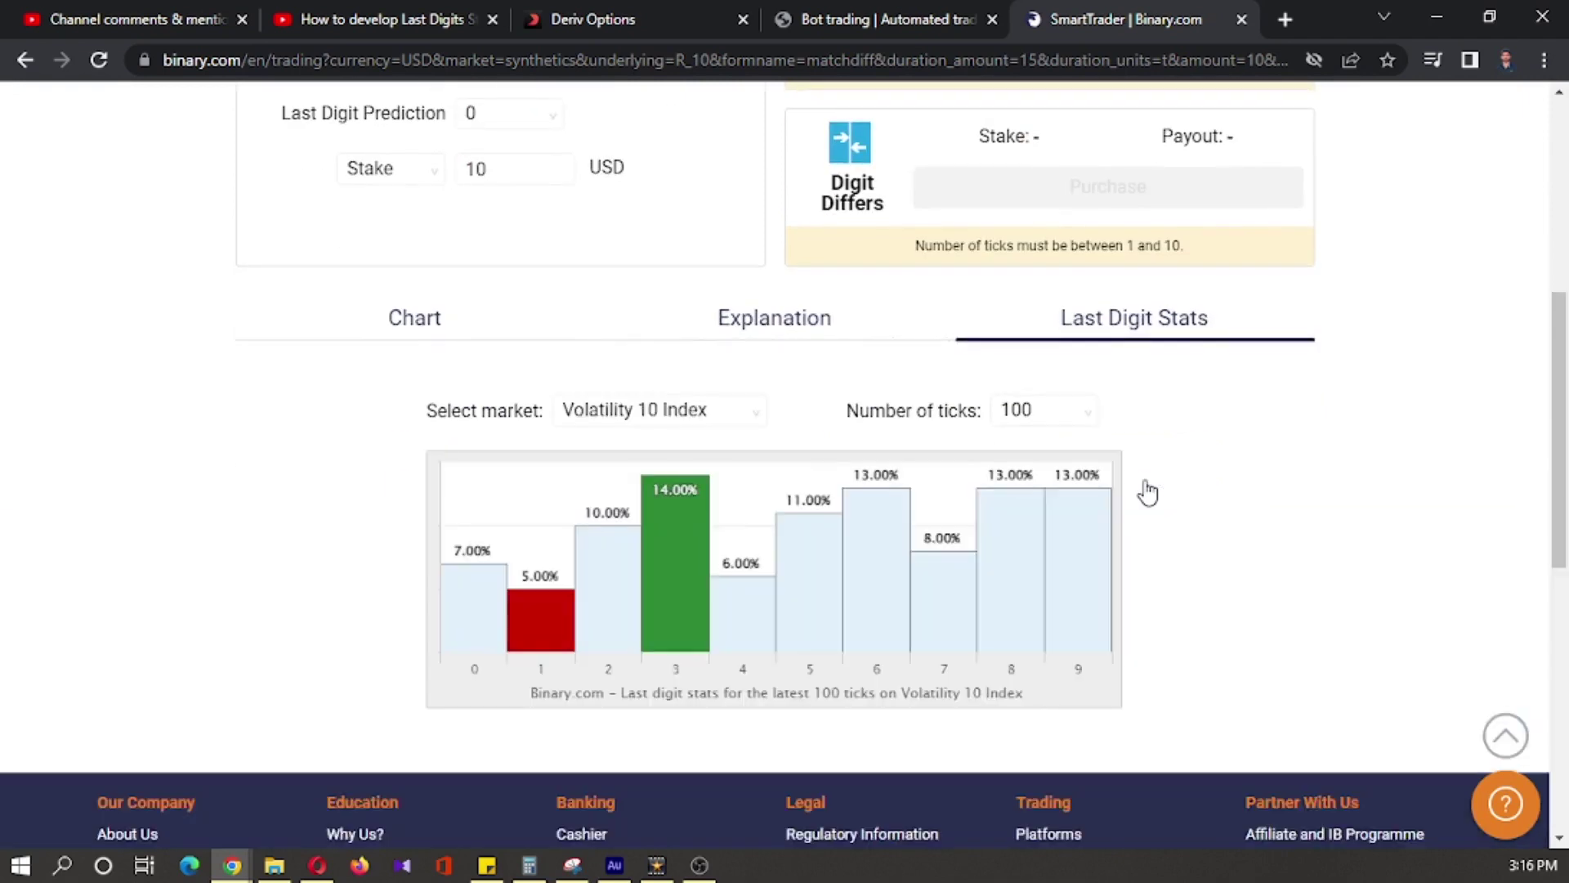
scroll(1142, 491, "down", 1)
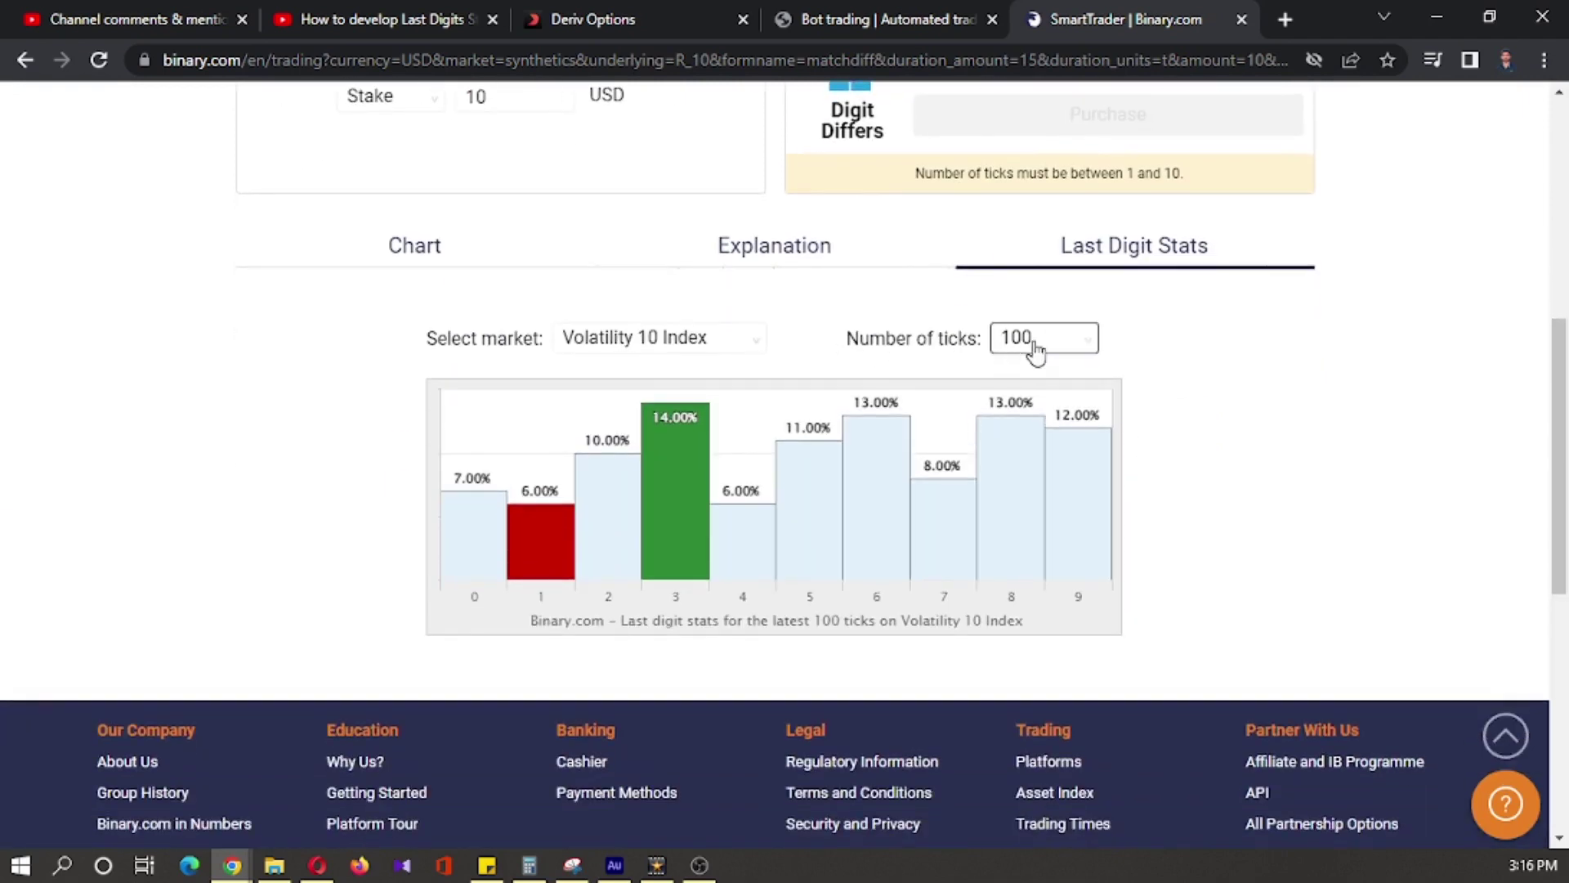
scroll(1275, 461, "down", 1)
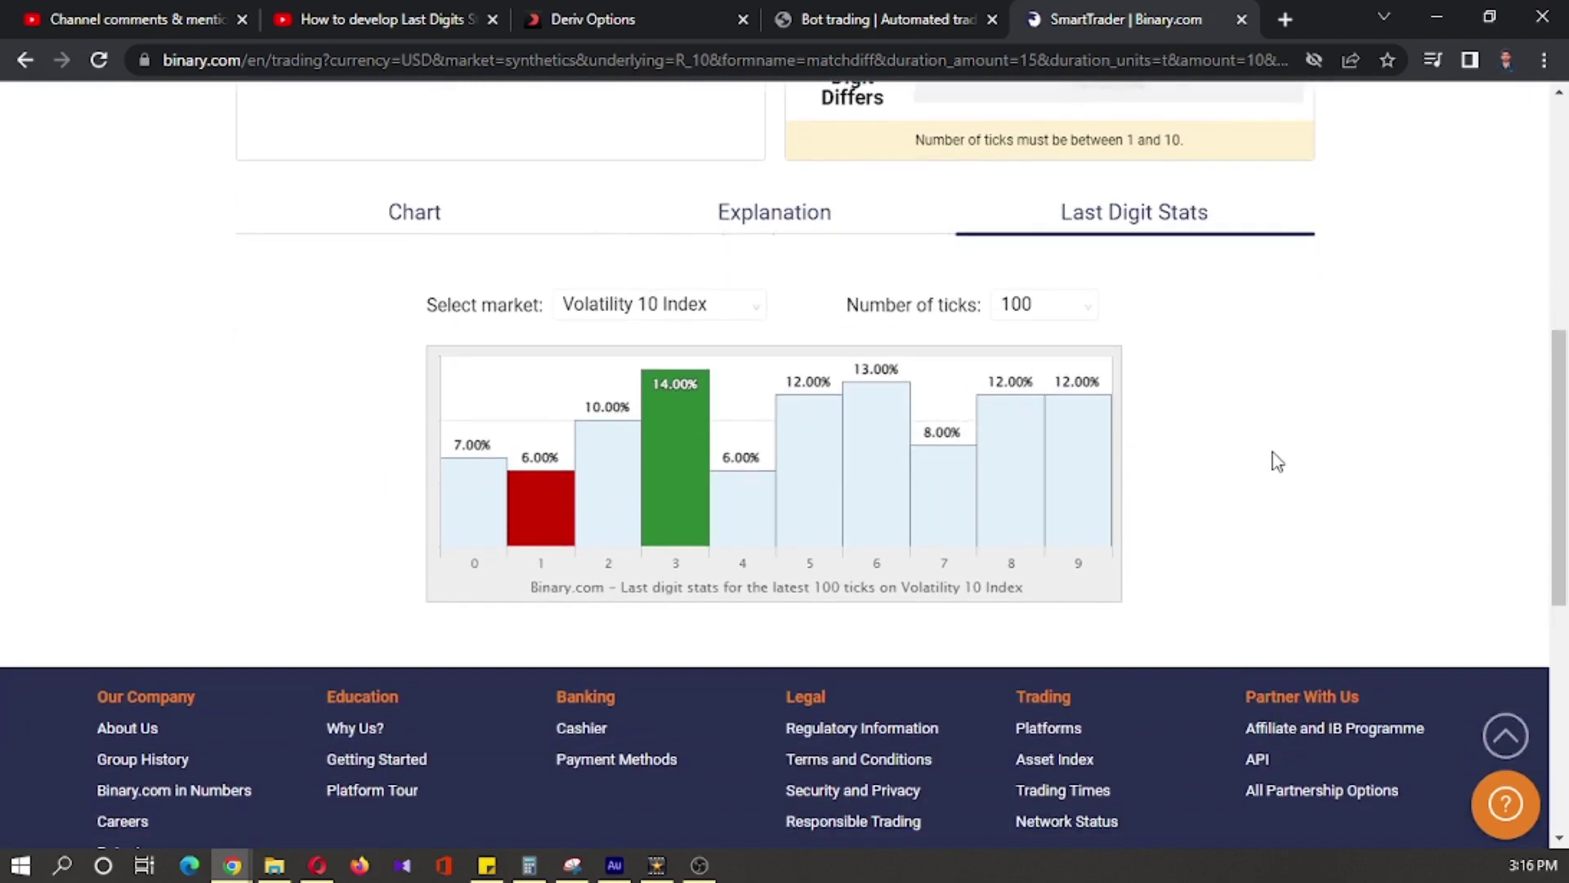
Step: Change the sort block's sub-list count from 25 to 100 last digits, then return to SmartTrader stats
left_click(888, 20)
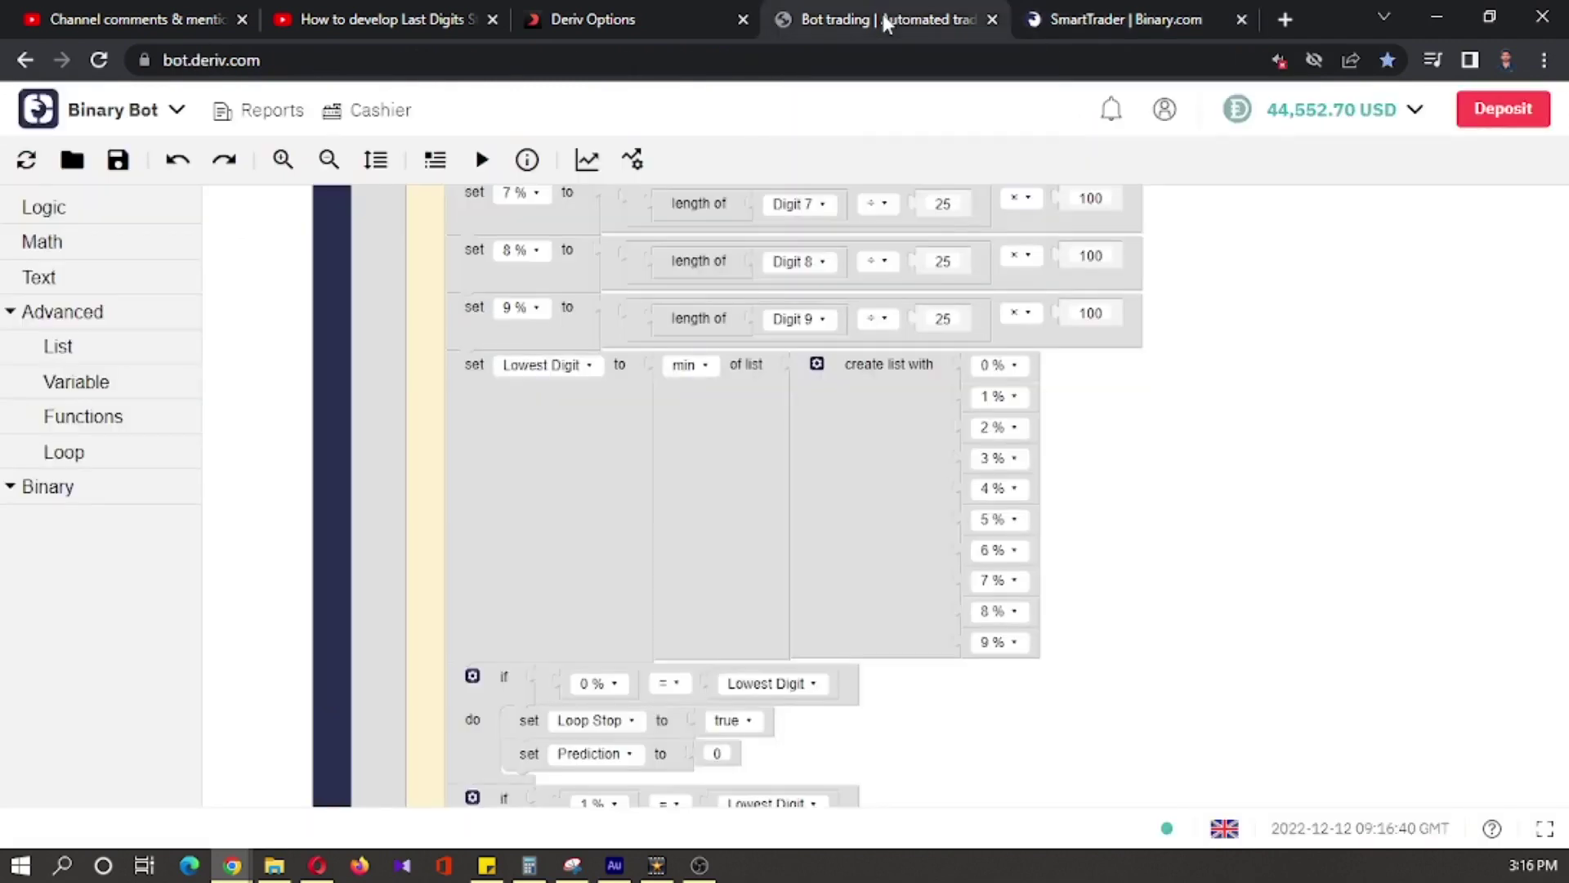
scroll(1288, 321, "up", 3)
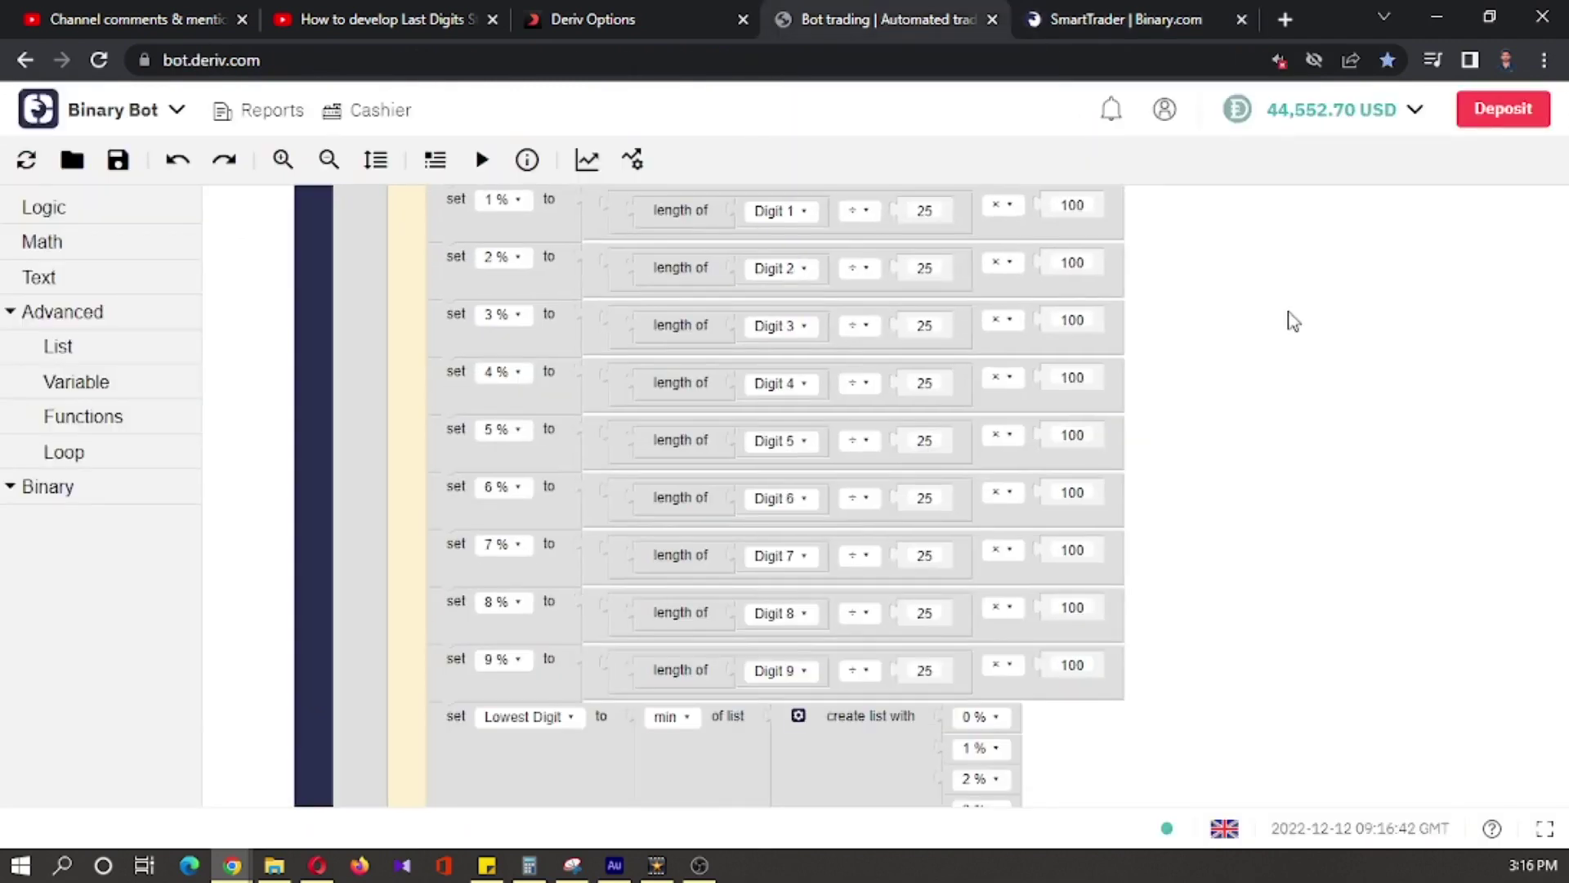
scroll(1273, 727, "up", 3)
scroll(1273, 727, "up", 1)
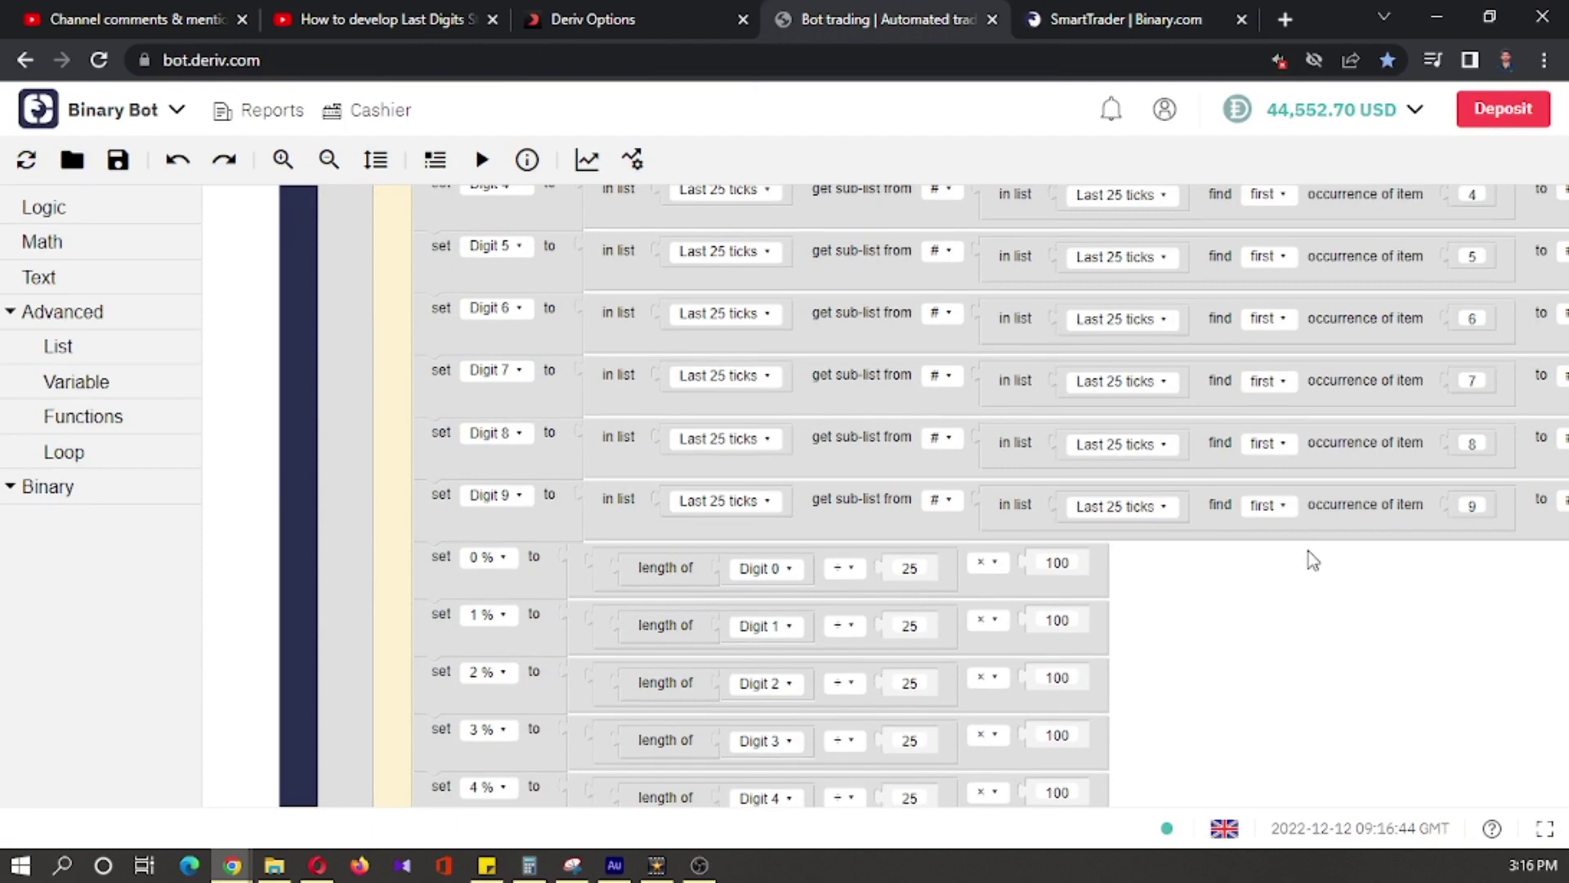
scroll(1298, 772, "up", 1)
scroll(1300, 794, "up", 2)
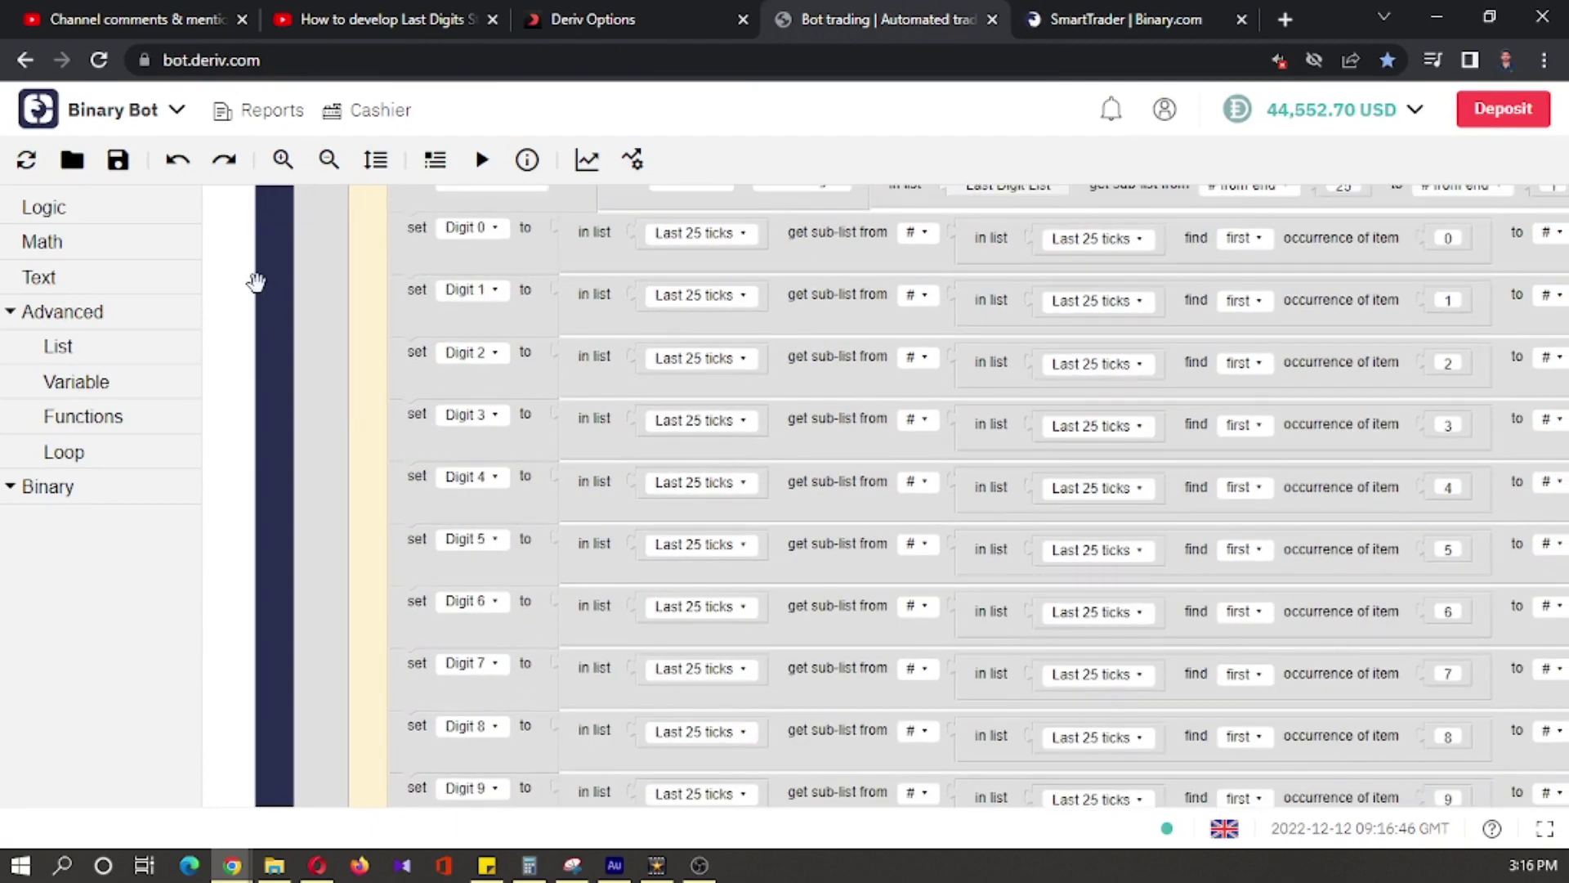
scroll(238, 365, "up", 1)
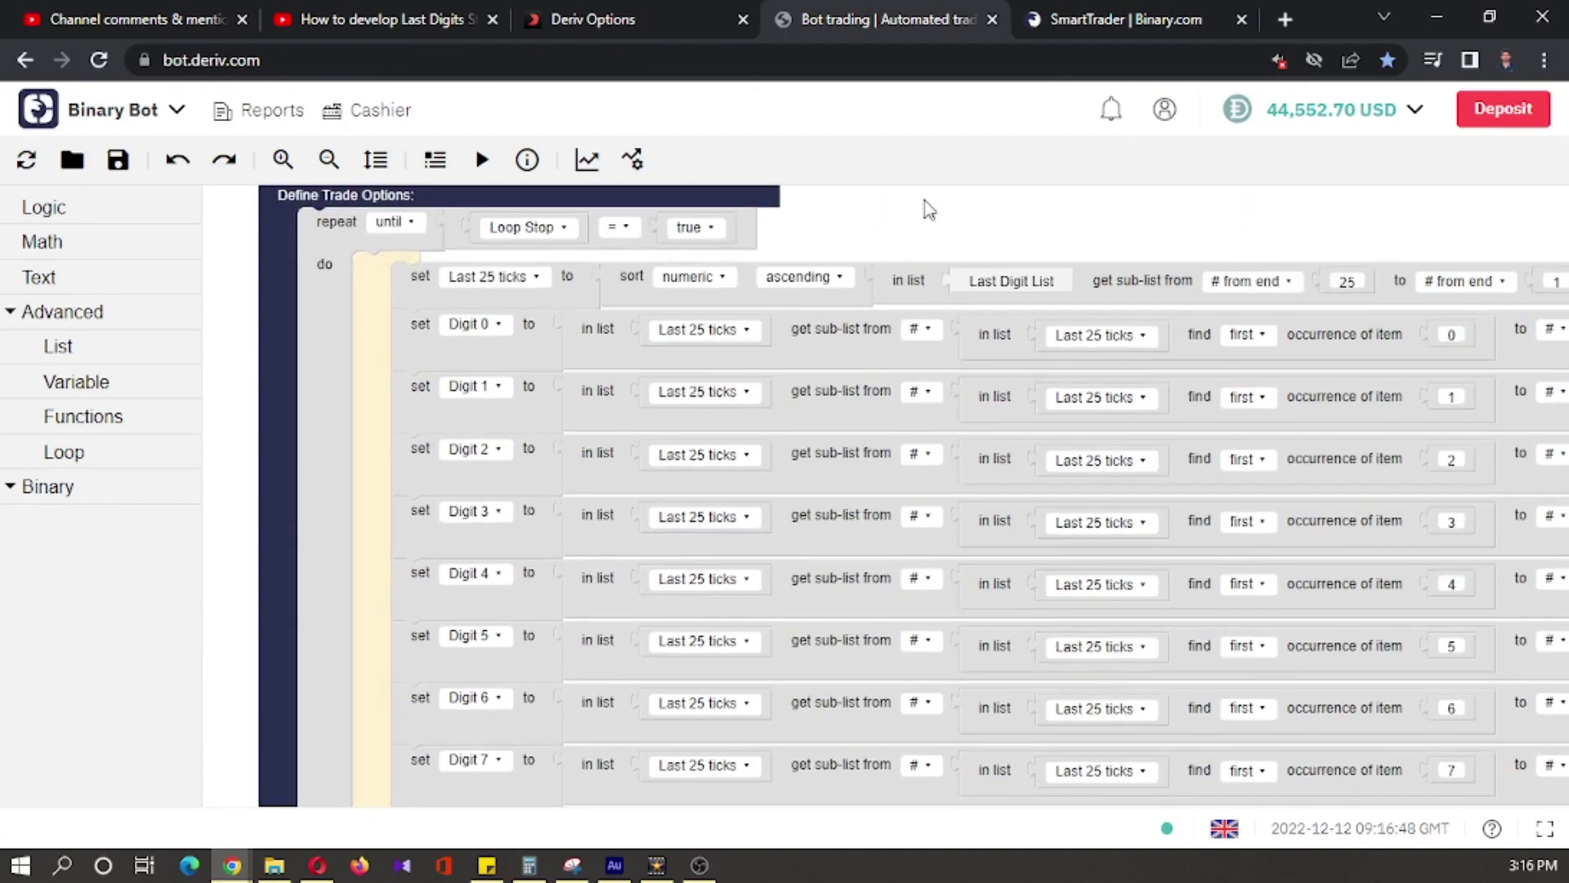
left_click(1350, 281)
double_click(1346, 282)
type("100")
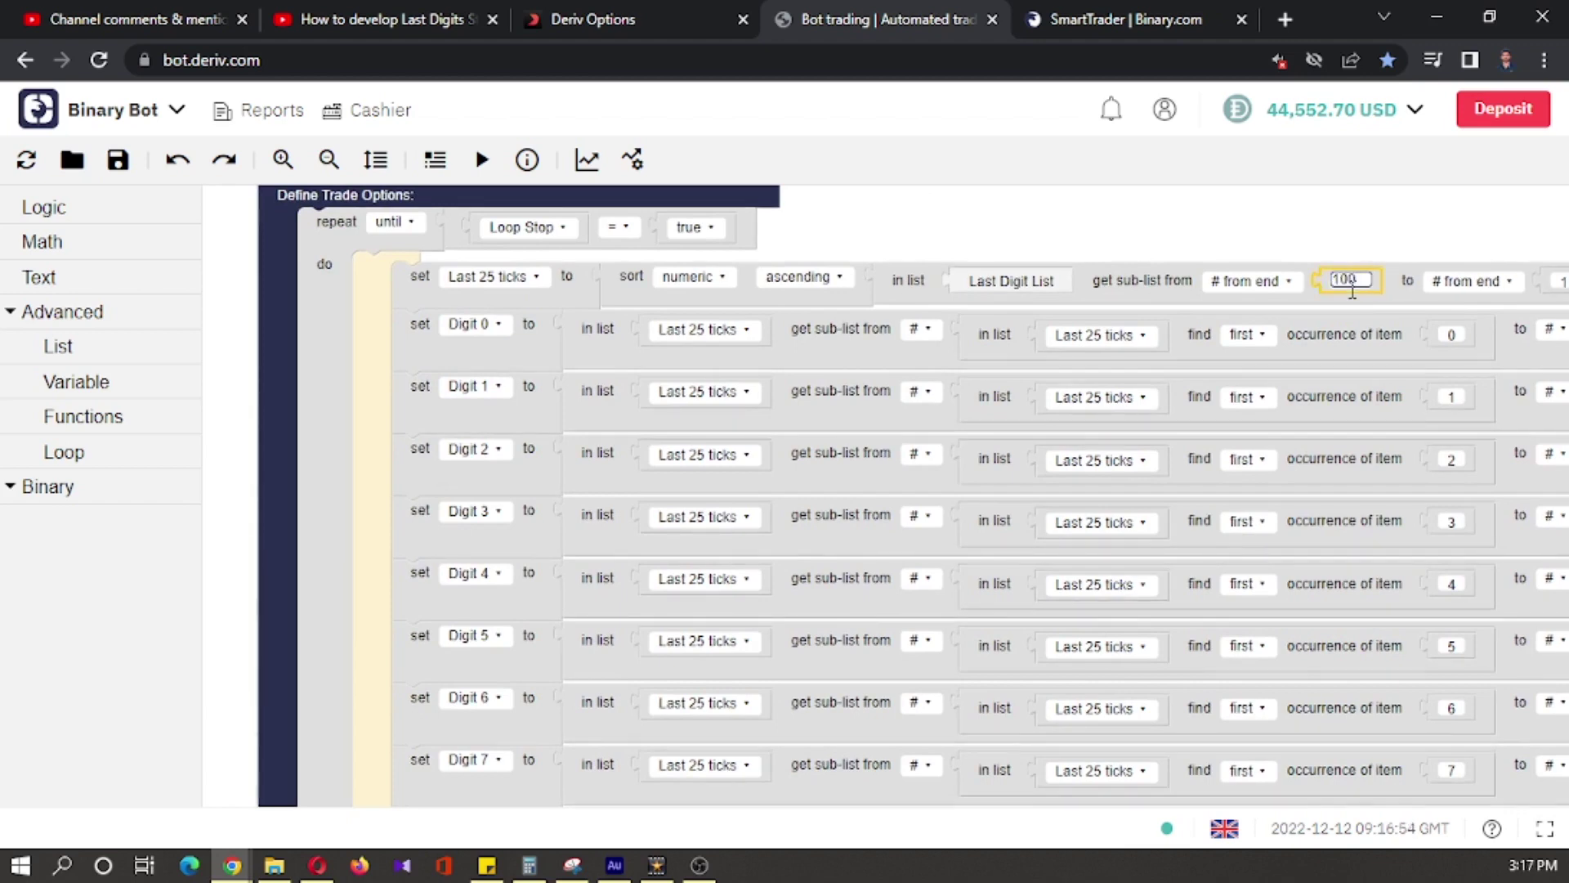
left_click(1284, 232)
left_click(1113, 11)
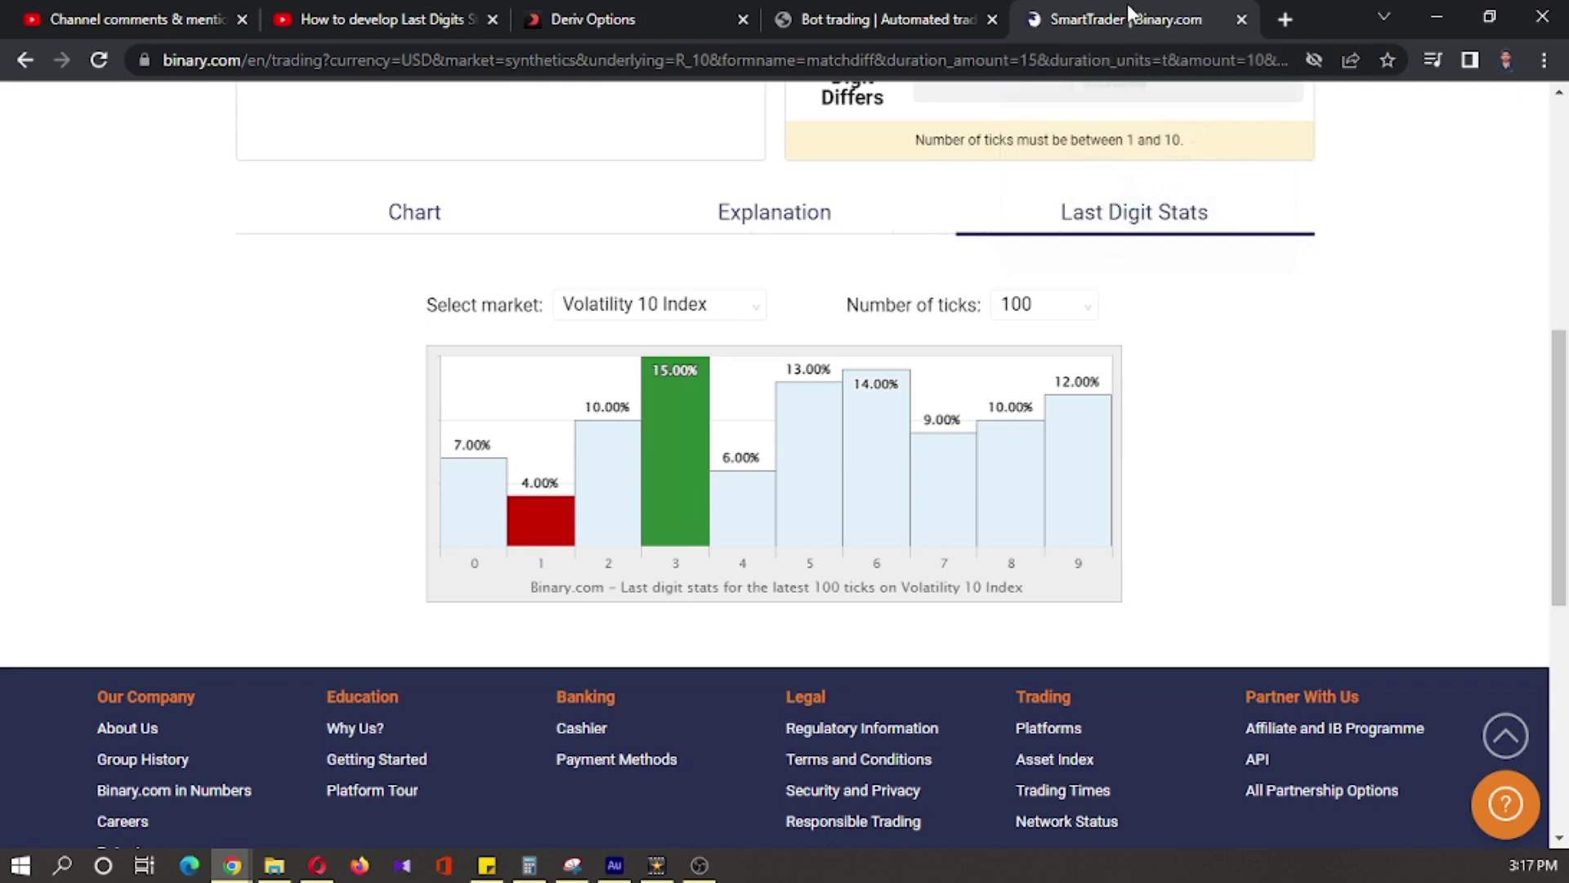
Step: Float SmartTrader in its own window and run the bot with the digit stats alongside
left_click_drag(1091, 160, 1019, 164)
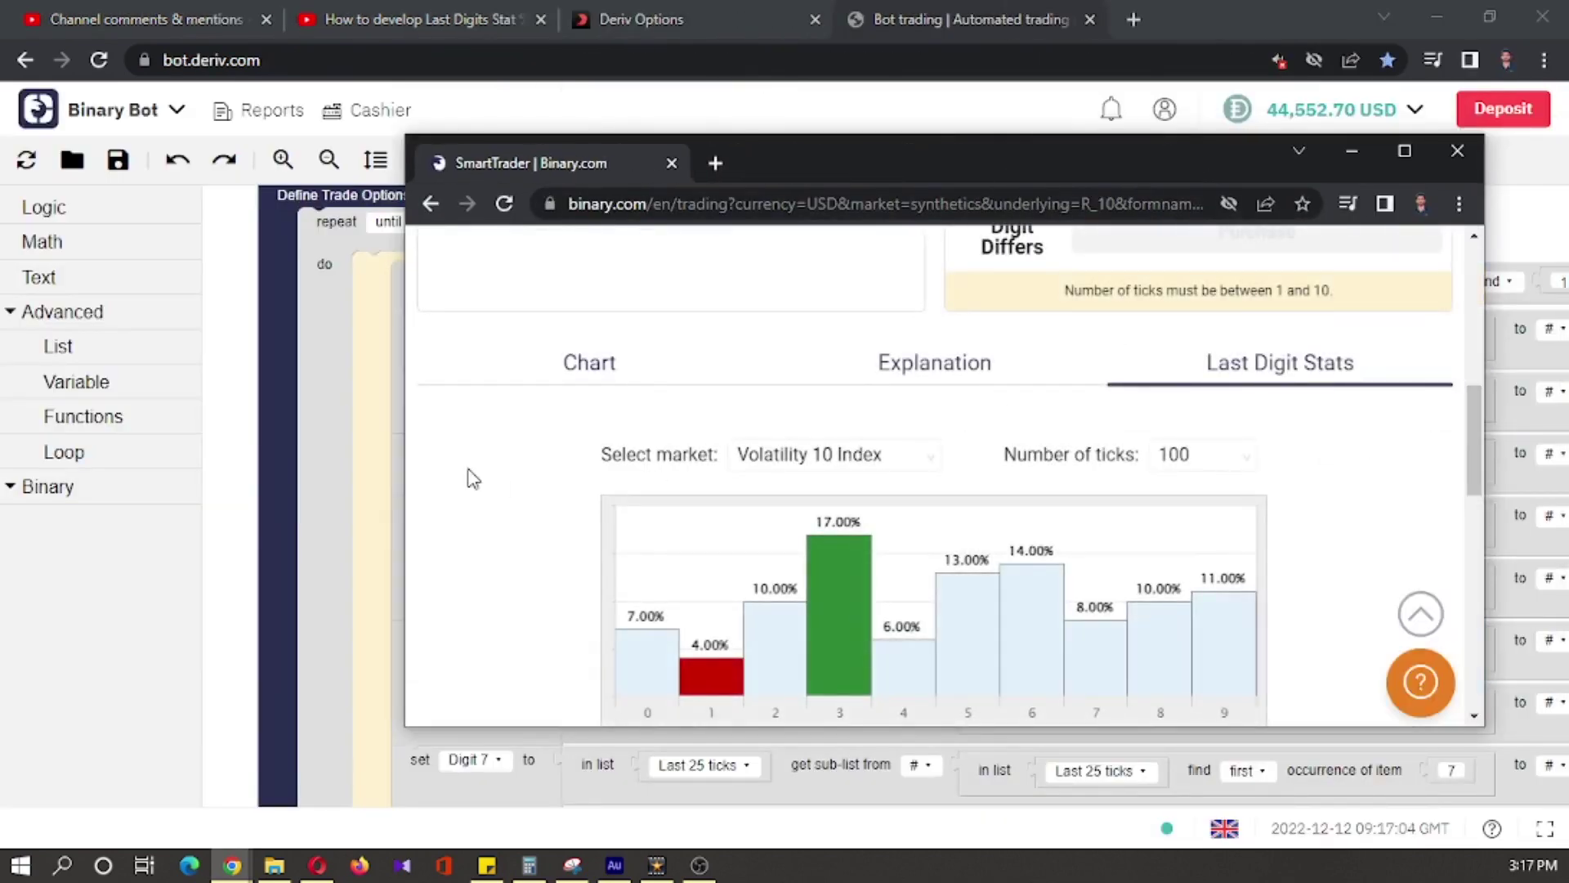
scroll(735, 515, "down", 2)
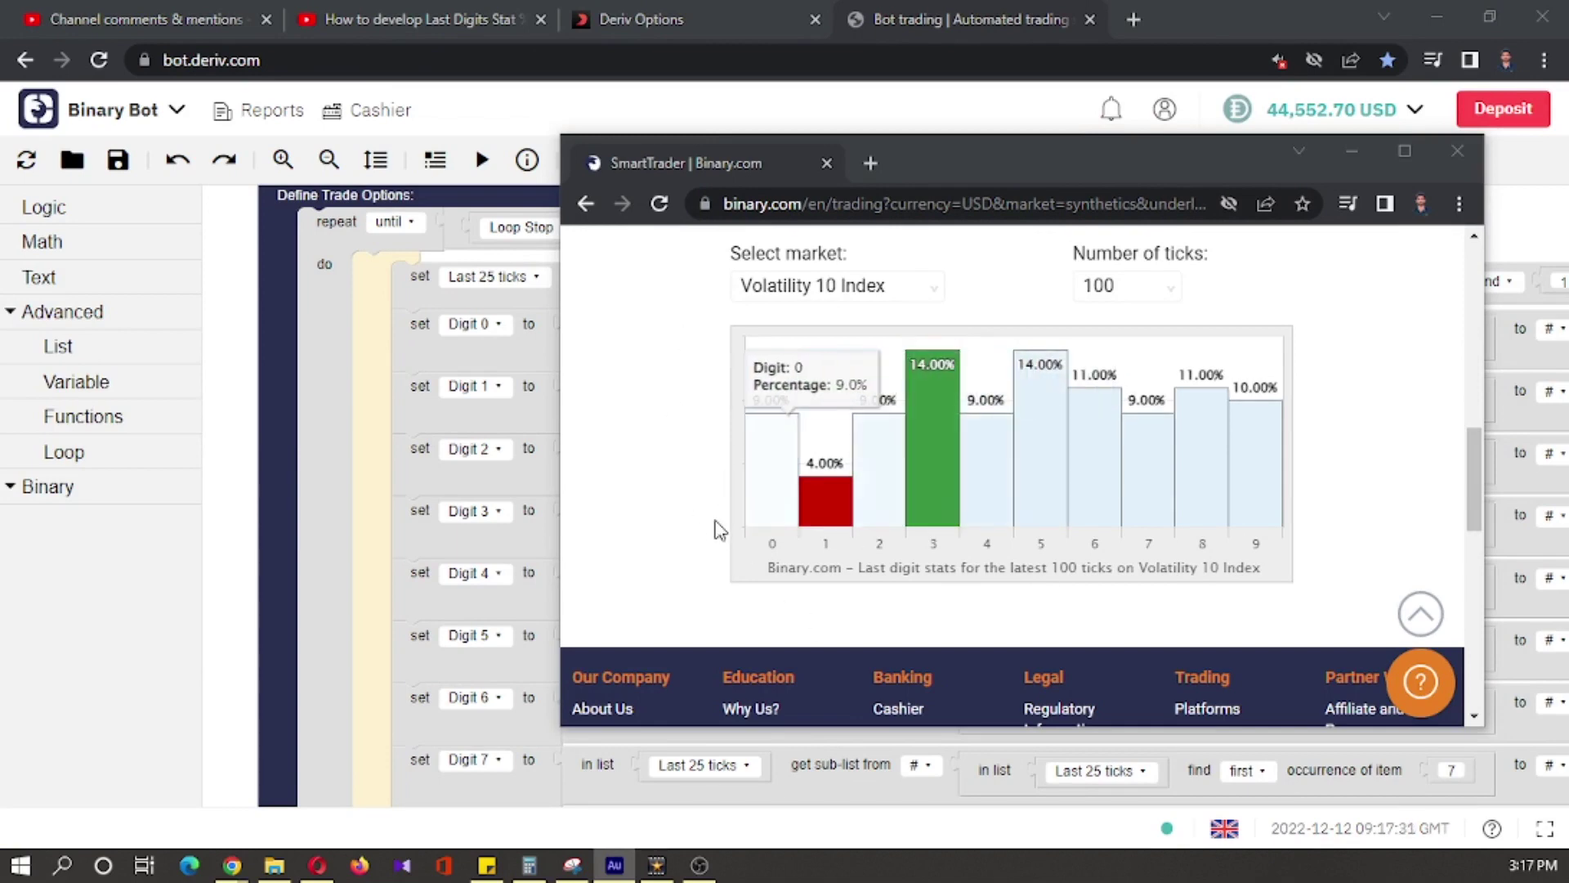
left_click(481, 160)
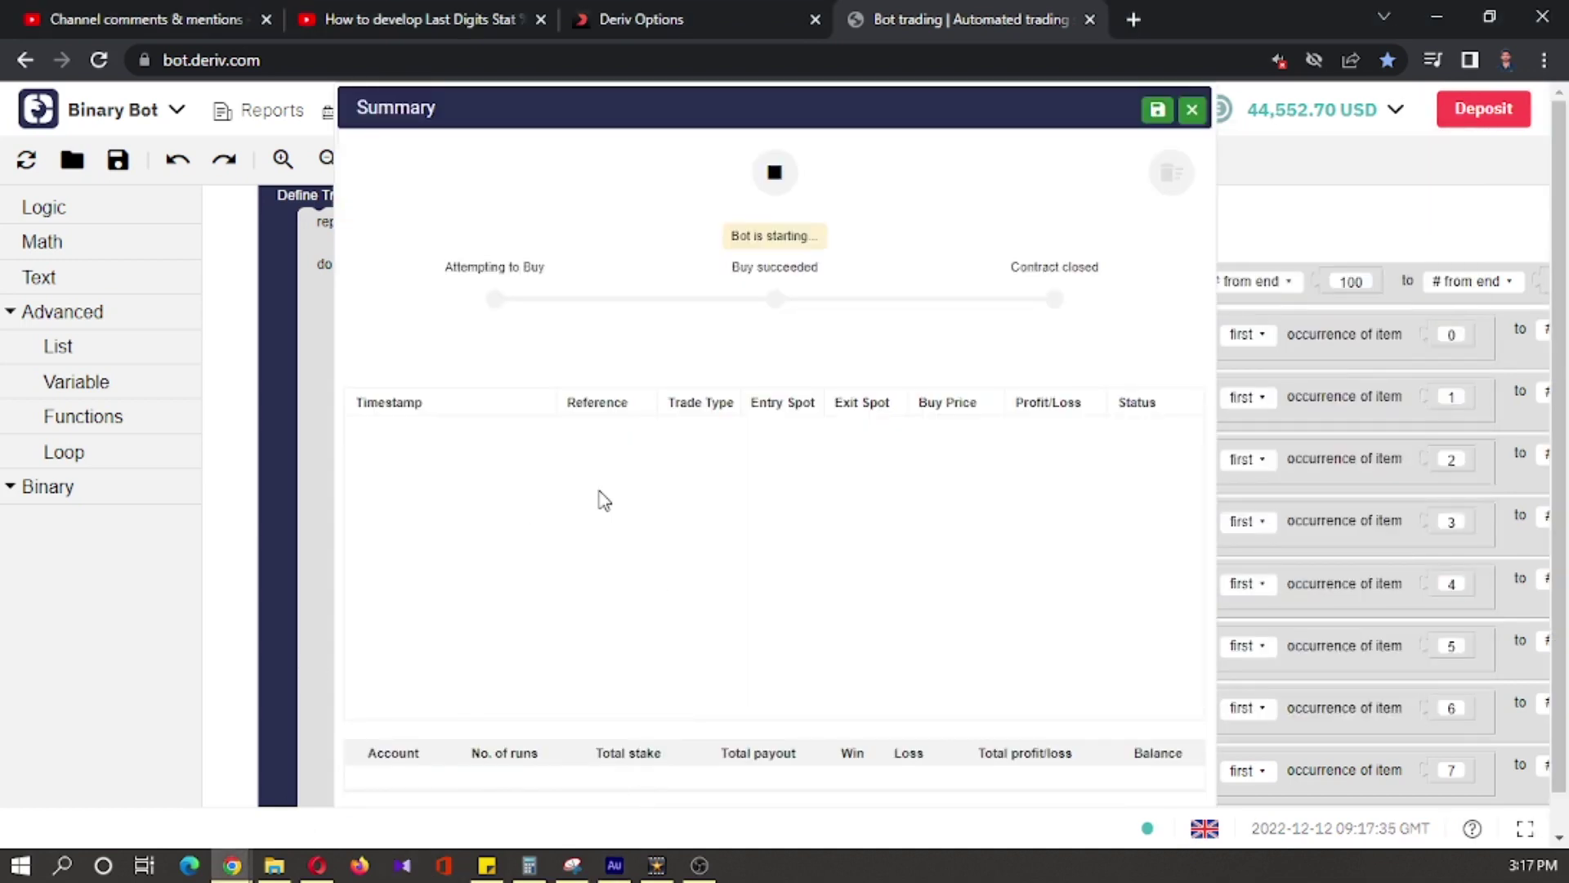
left_click(602, 499)
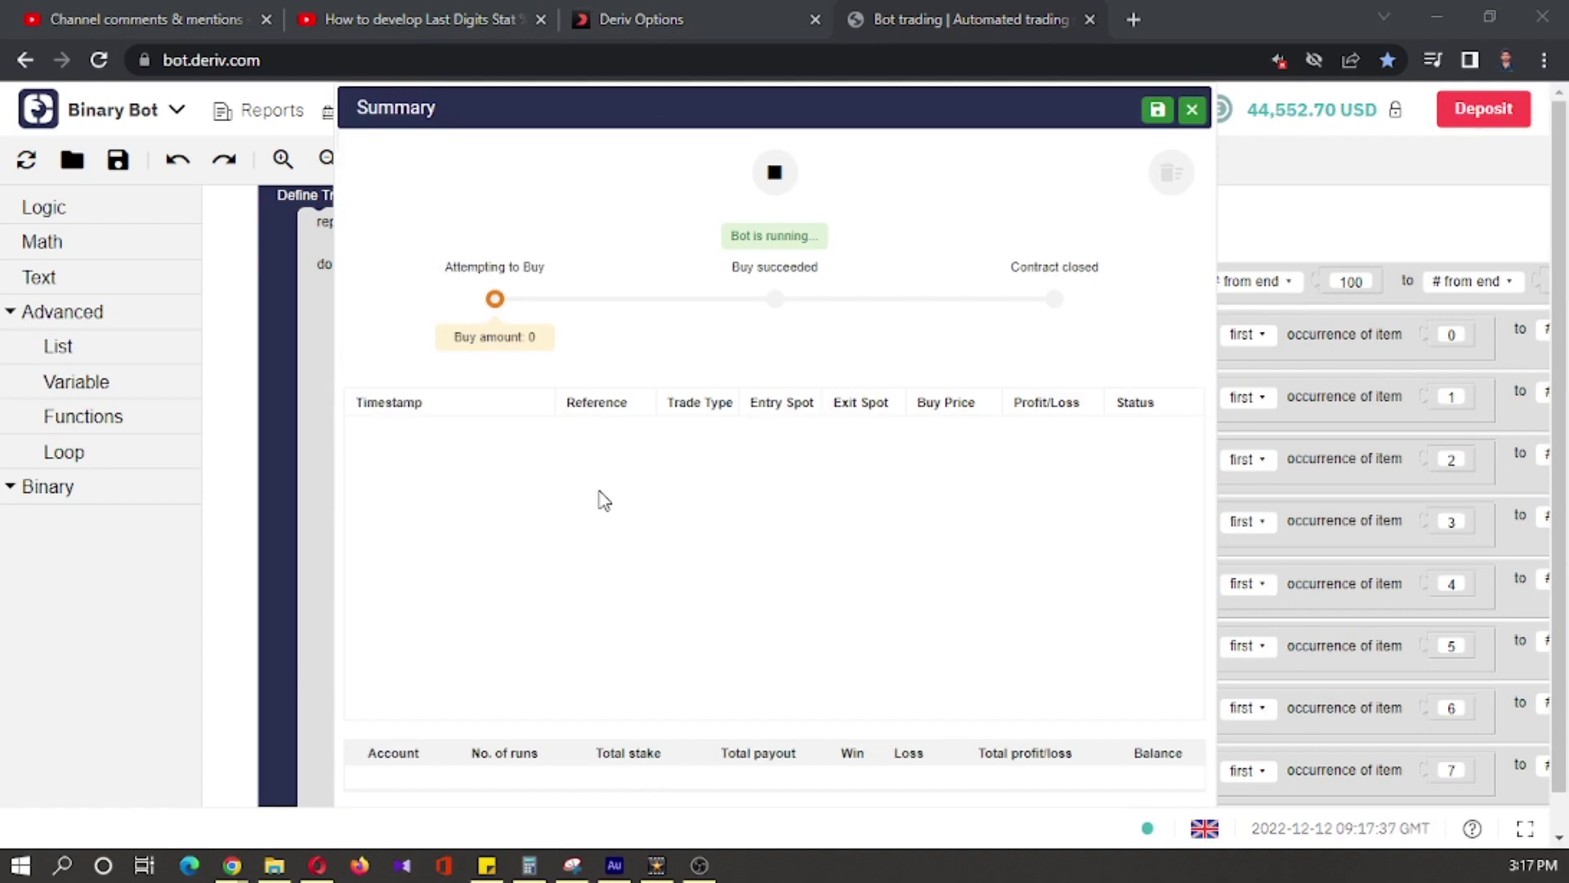
key("alt+Tab")
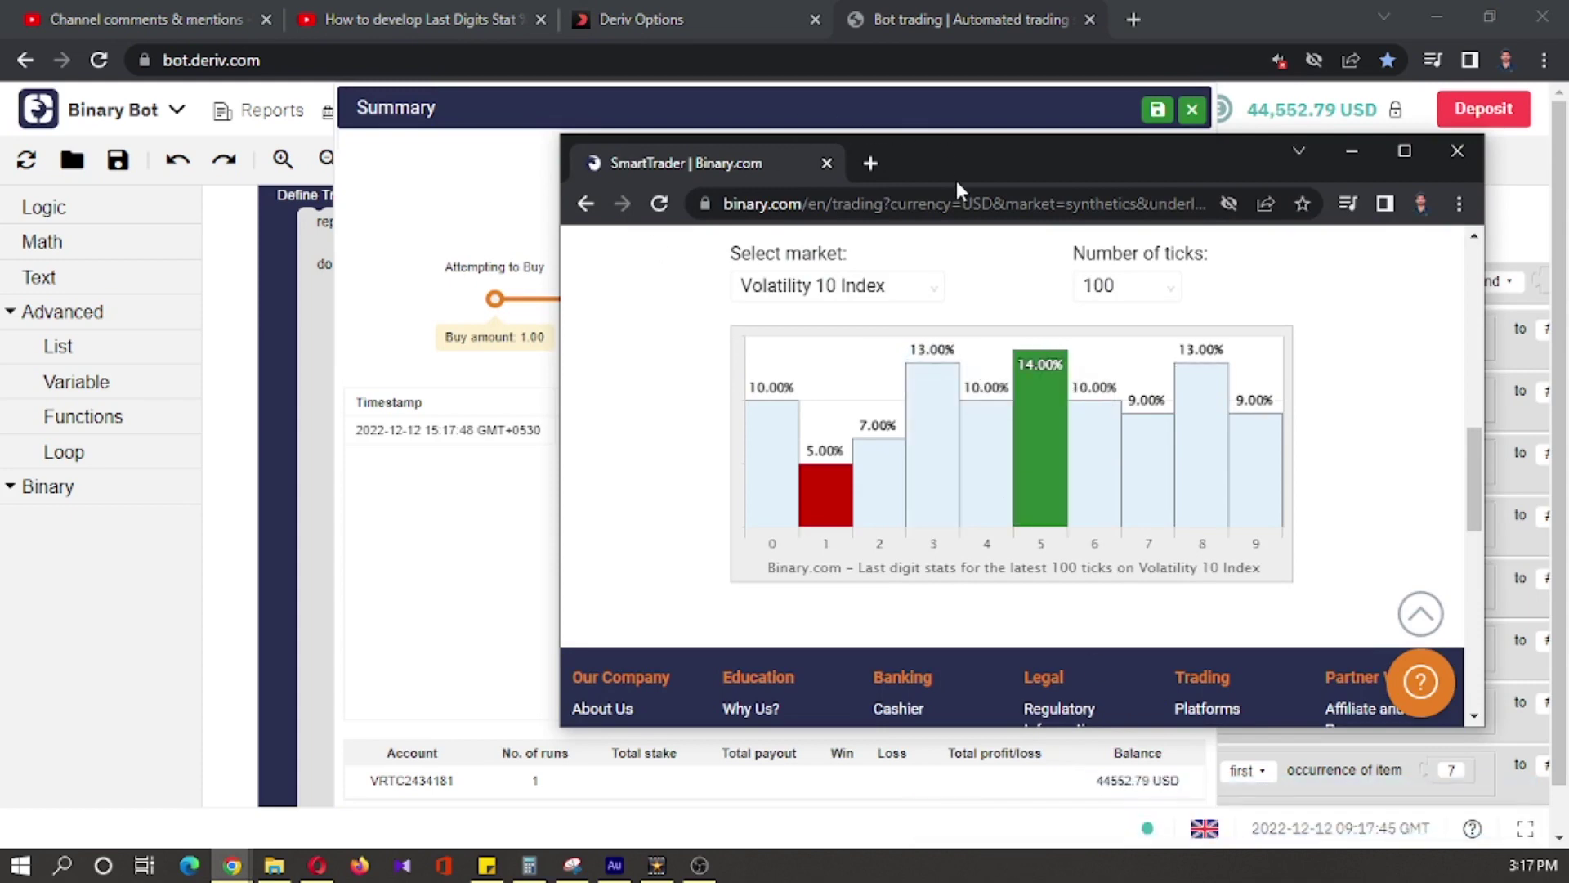
left_click_drag(957, 185, 1001, 175)
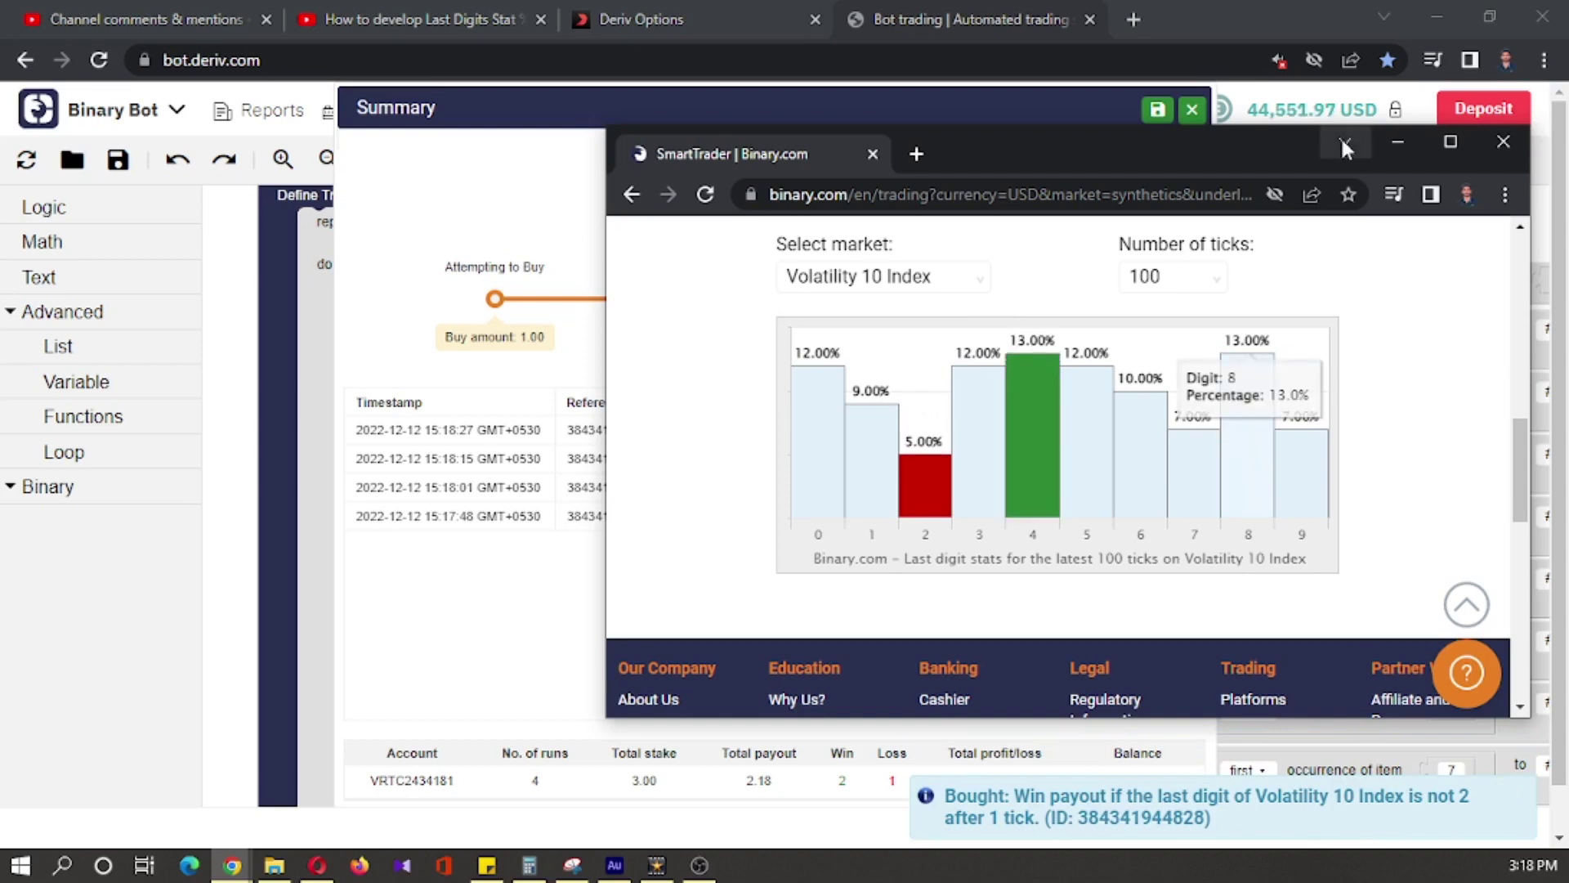
Step: Minimize the stats window and stop the bot after four Differs trades at −0.82 USD
left_click(1398, 143)
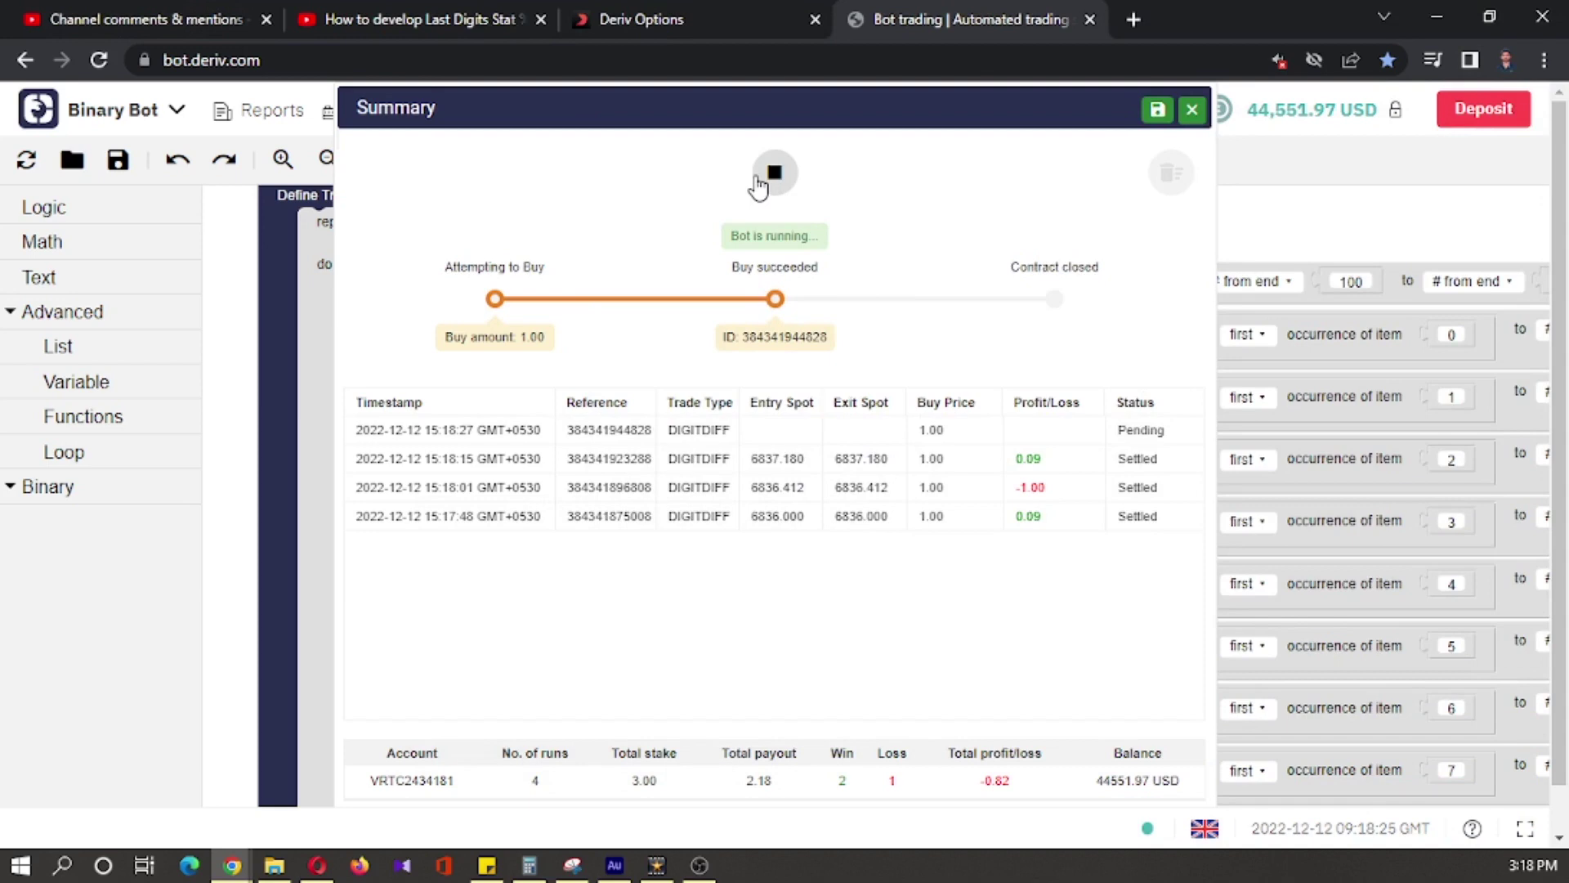
left_click(774, 173)
left_click(1193, 112)
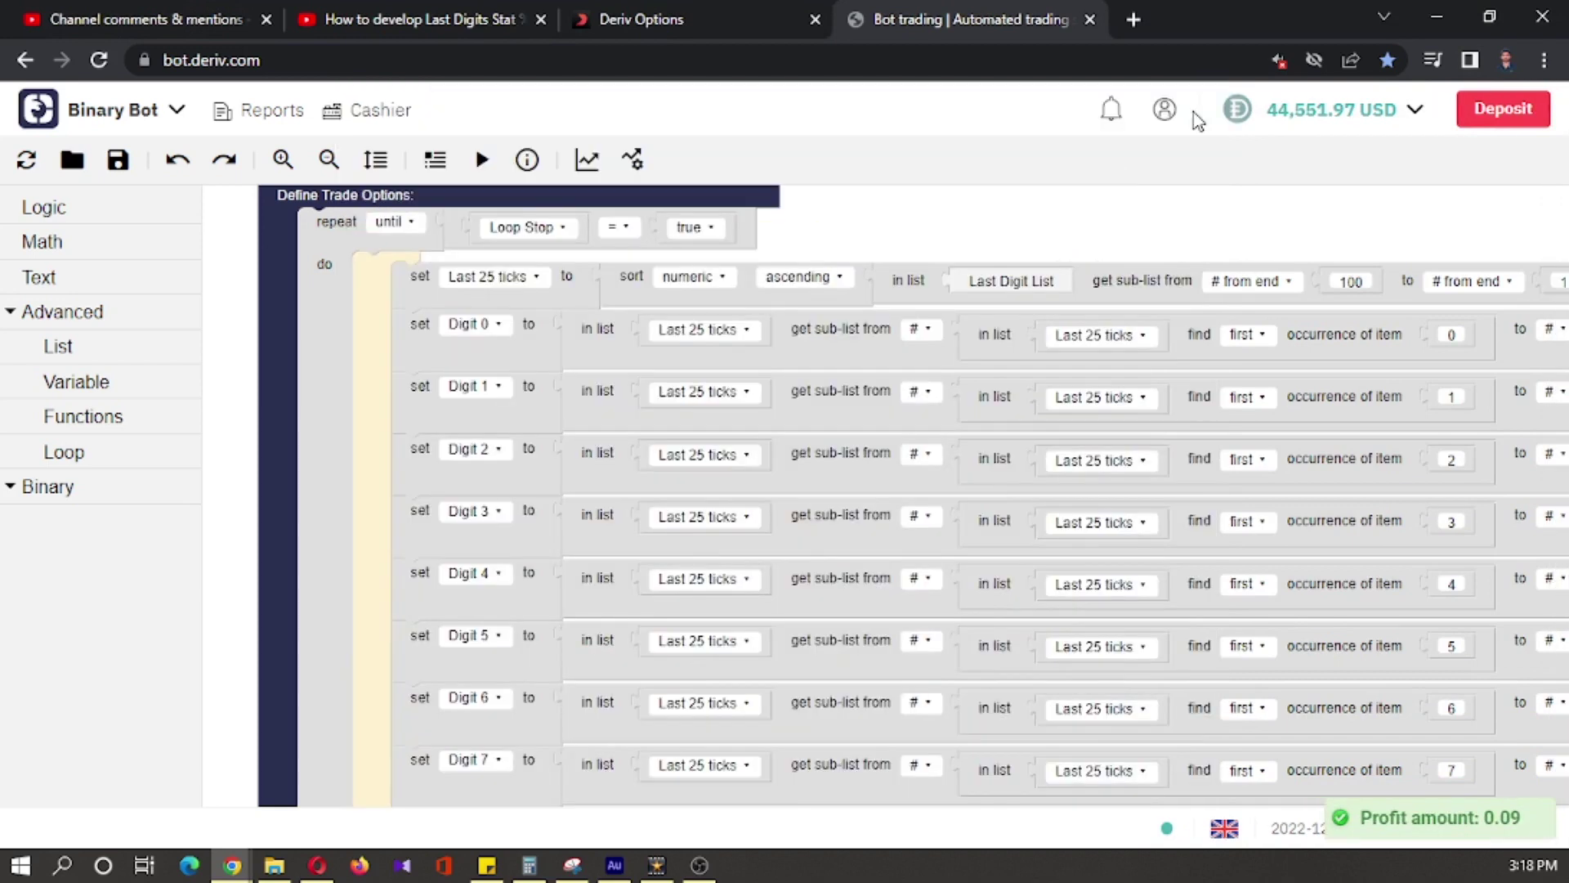
left_click(176, 20)
mouse_move(500, 491)
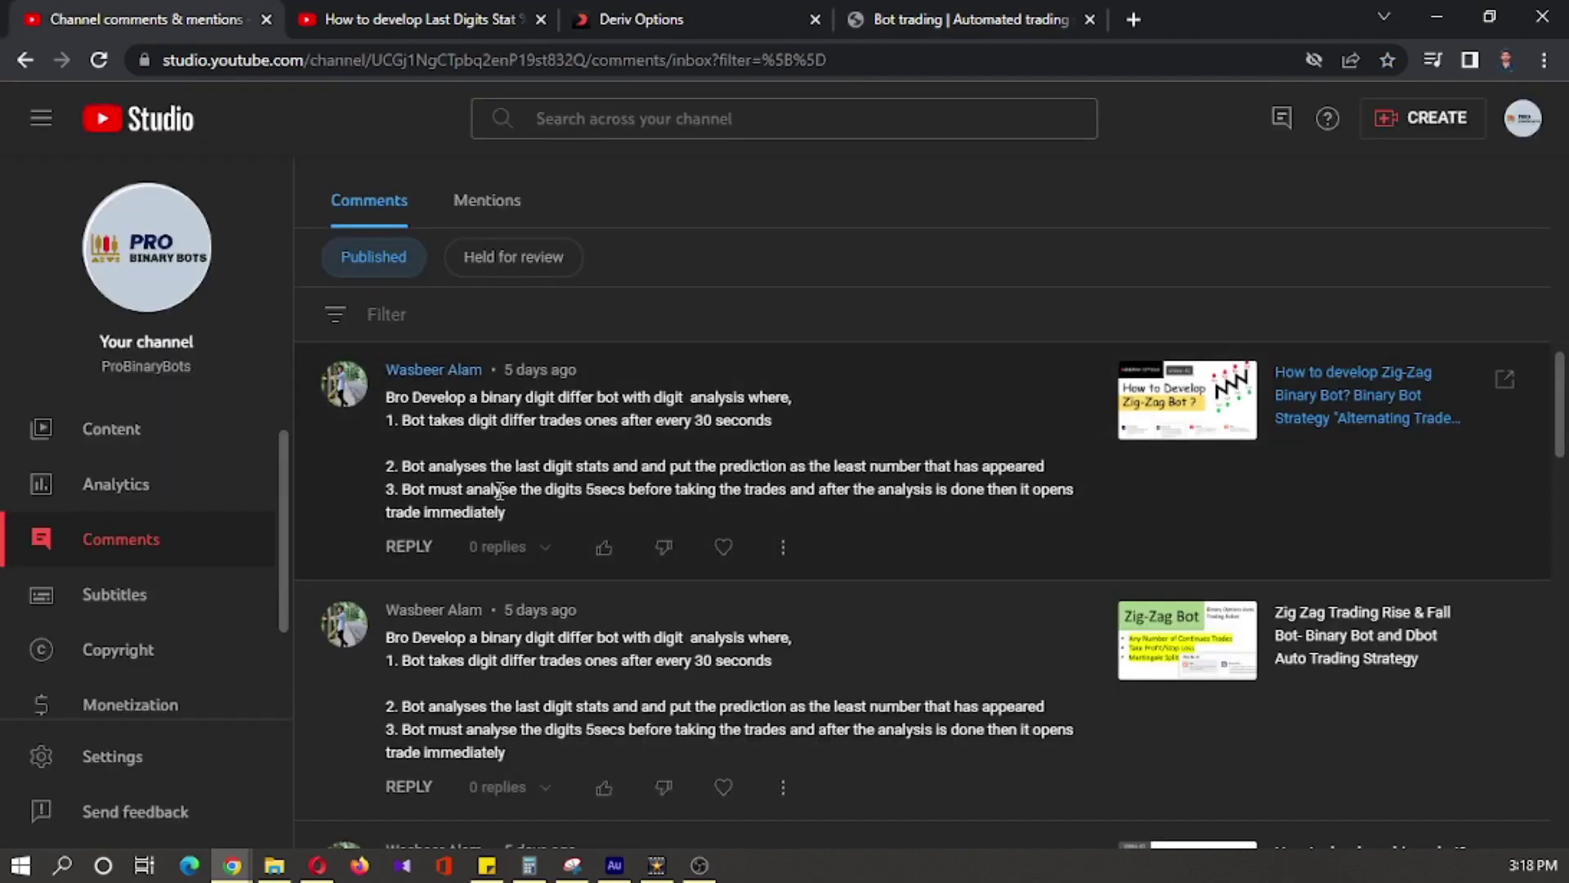
left_click_drag(465, 420, 775, 425)
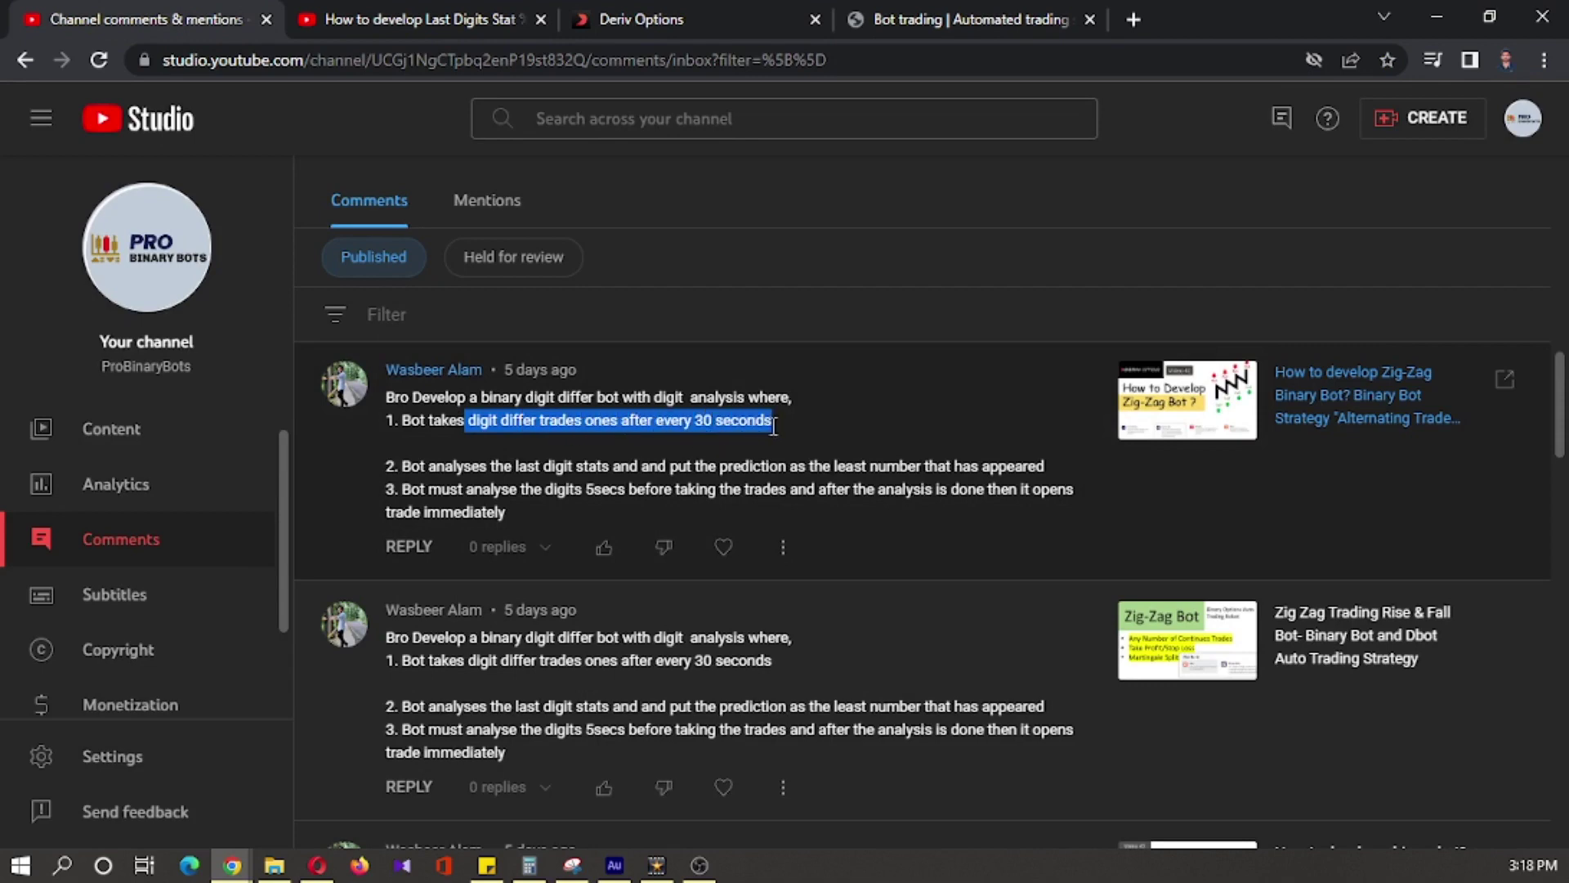
left_click(800, 420)
Step: Move the trade-again section aside and bring up the Binary > Tools > Time blocks
left_click(983, 10)
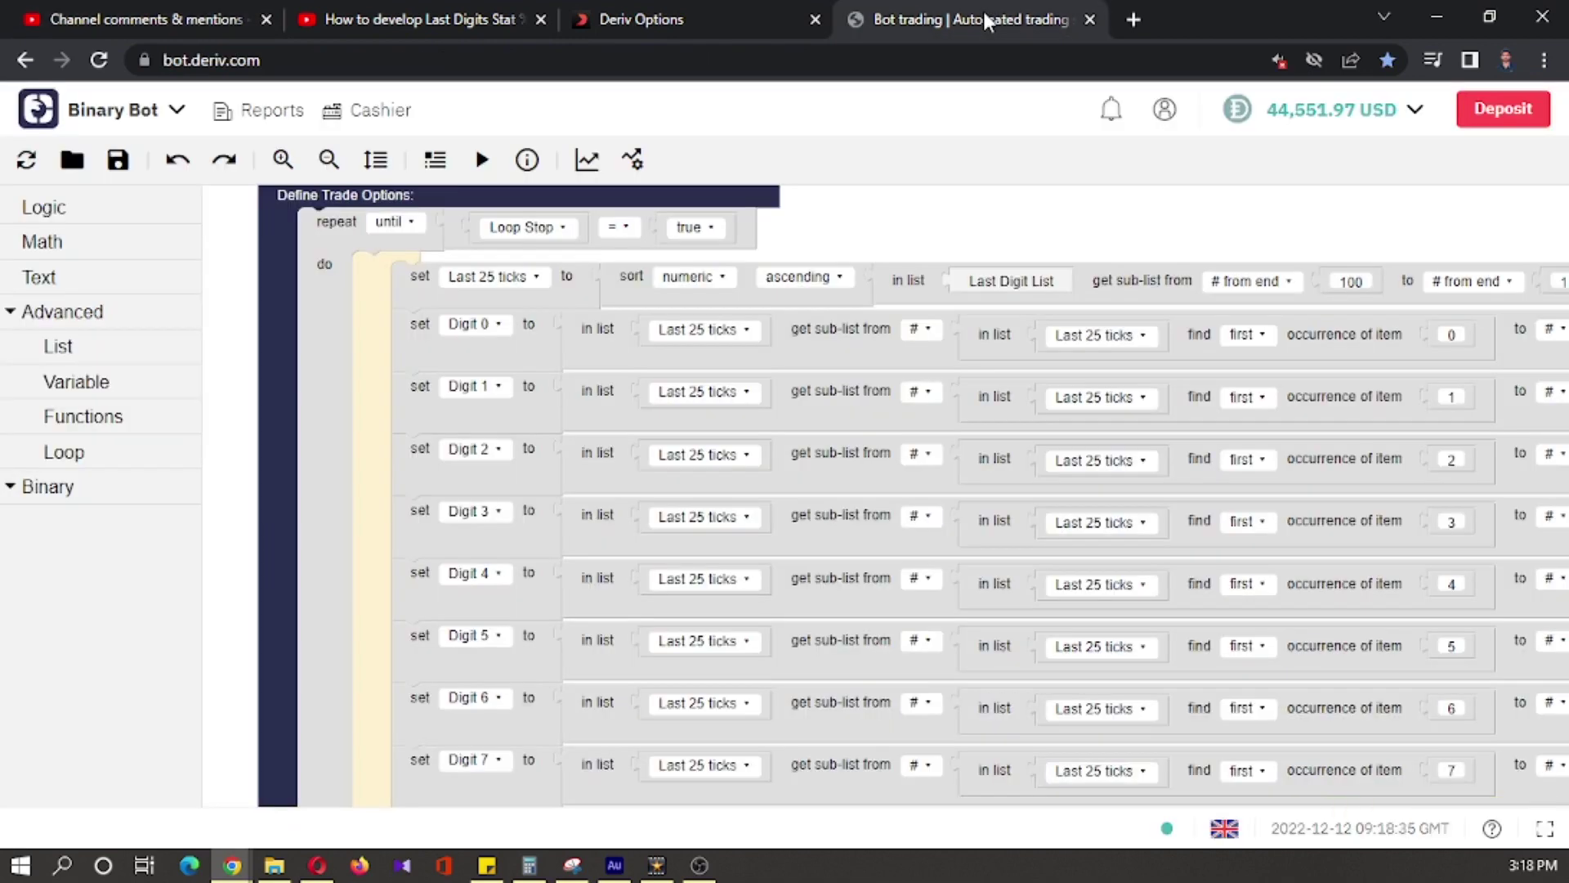
scroll(525, 411, "down", 2)
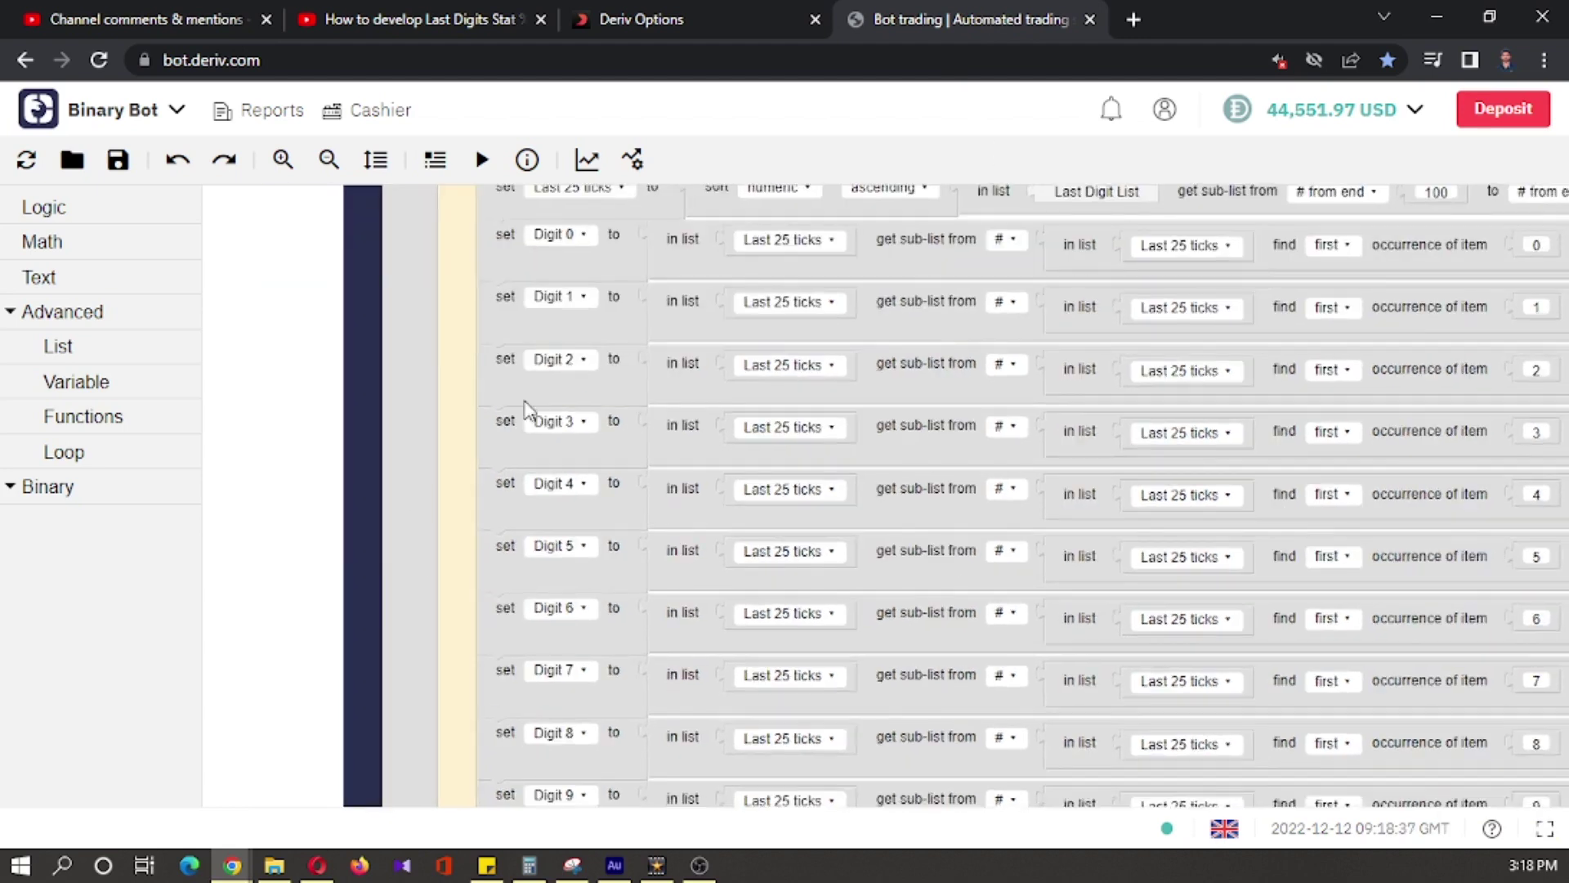
scroll(296, 537, "down", 5)
scroll(353, 209, "down", 1)
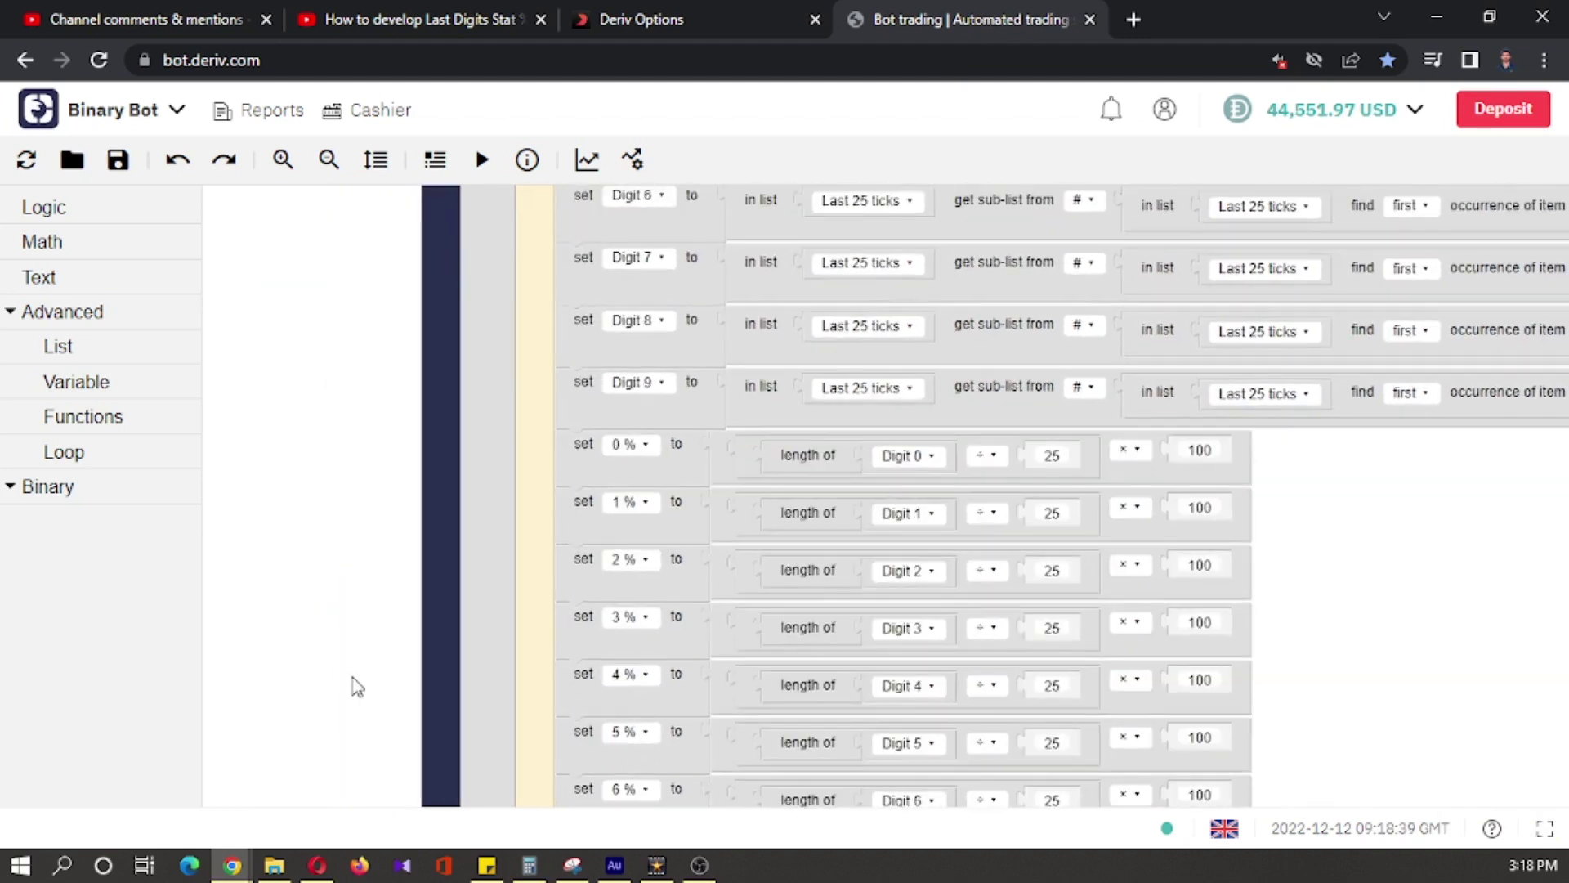
scroll(411, 707, "down", 8)
scroll(410, 242, "down", 8)
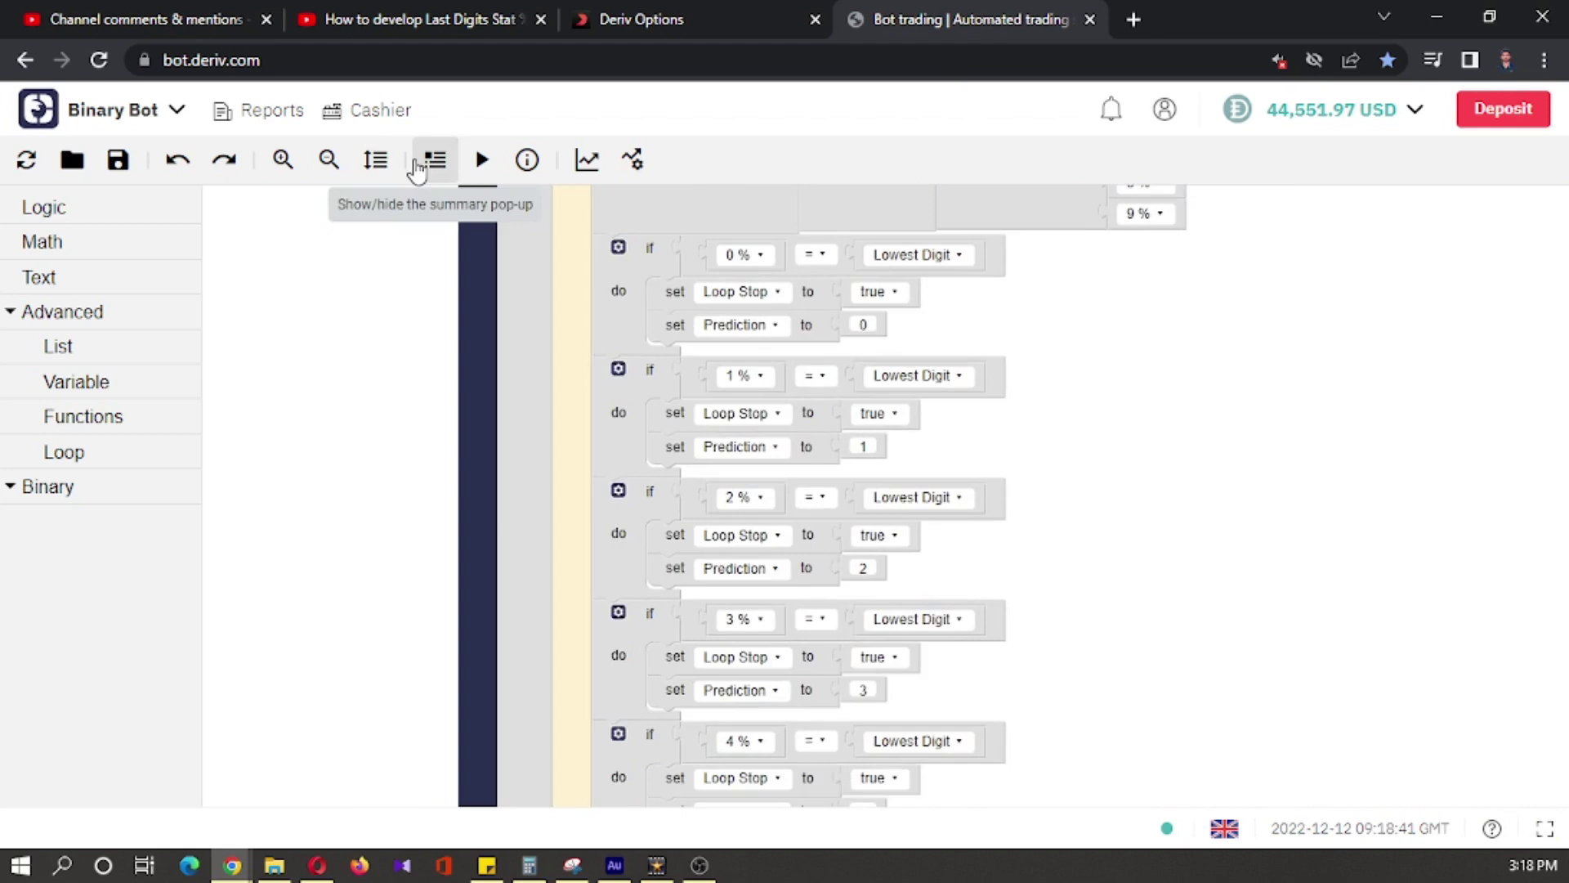
scroll(388, 564, "down", 5)
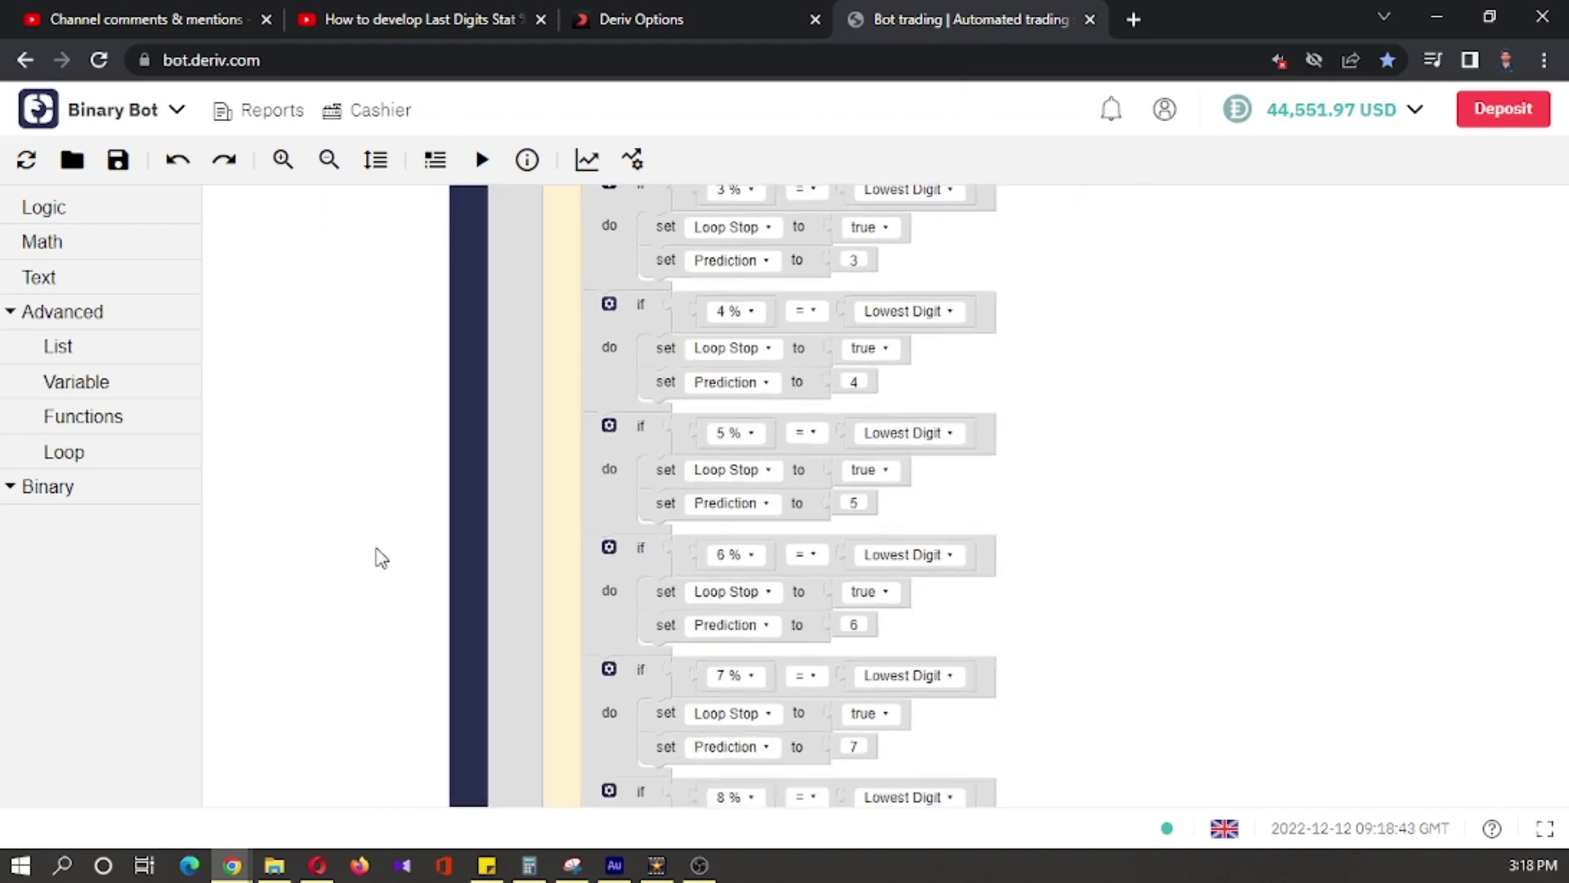
scroll(377, 558, "down", 1)
scroll(368, 547, "down", 7)
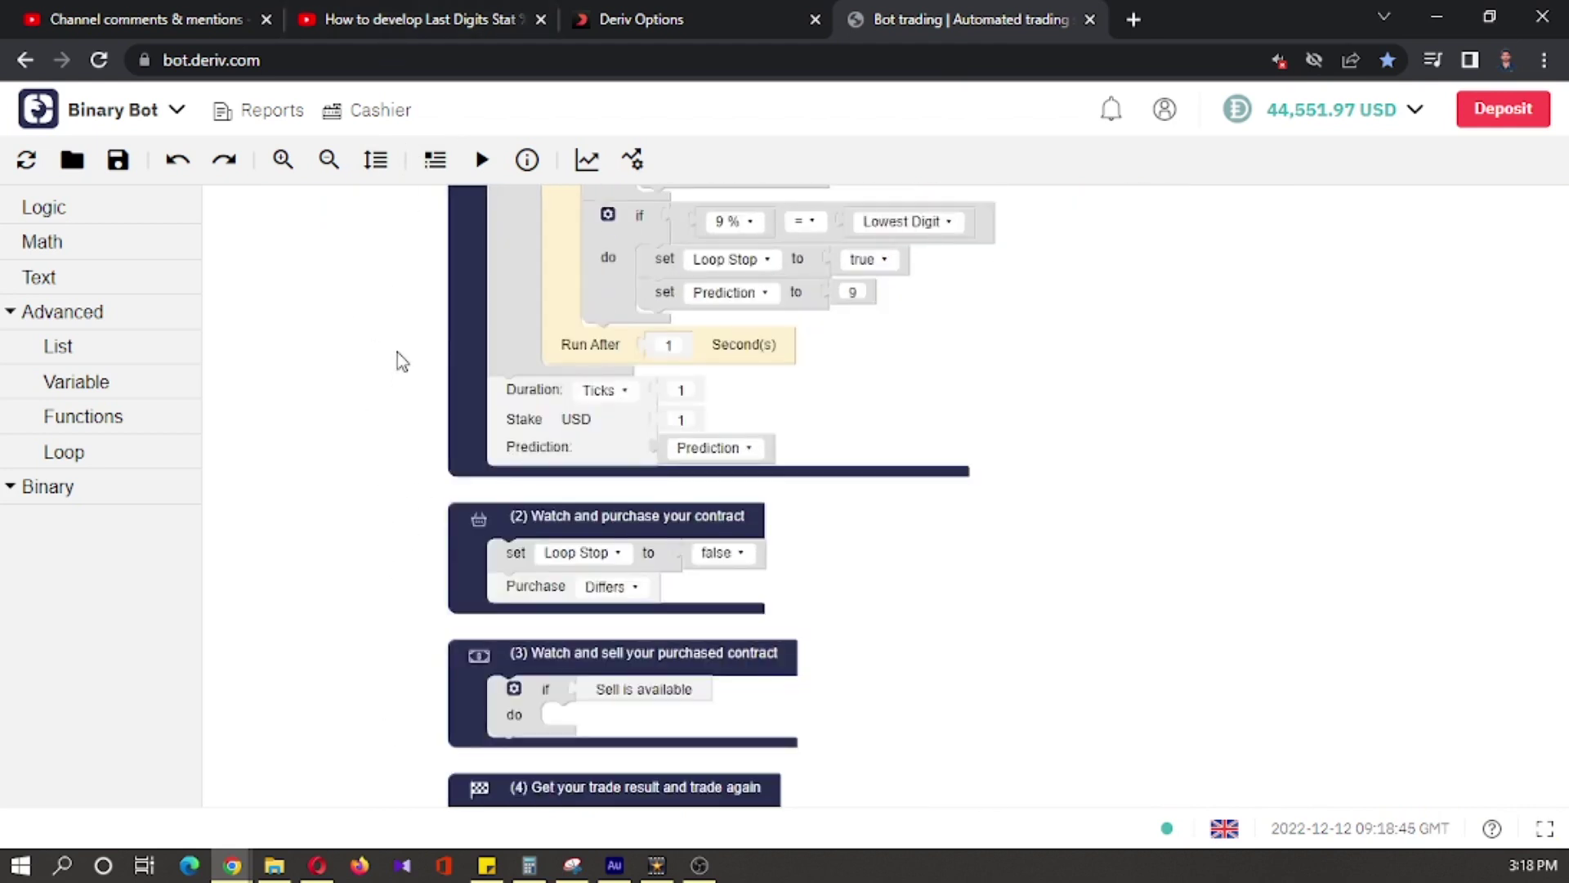
scroll(398, 352, "down", 3)
left_click(539, 585)
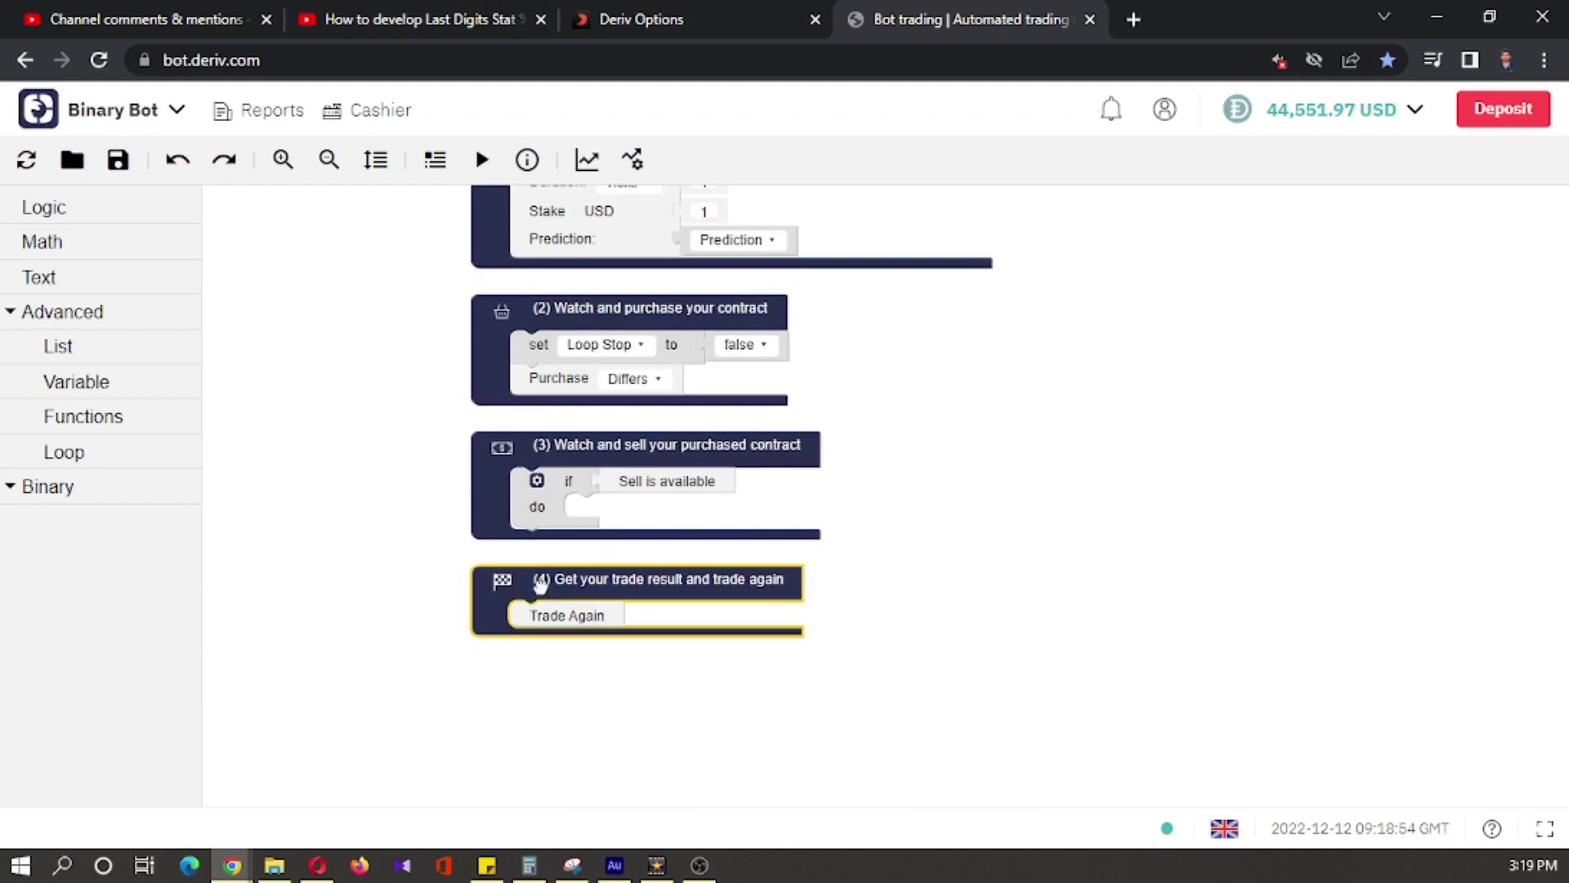
left_click_drag(539, 585, 1084, 407)
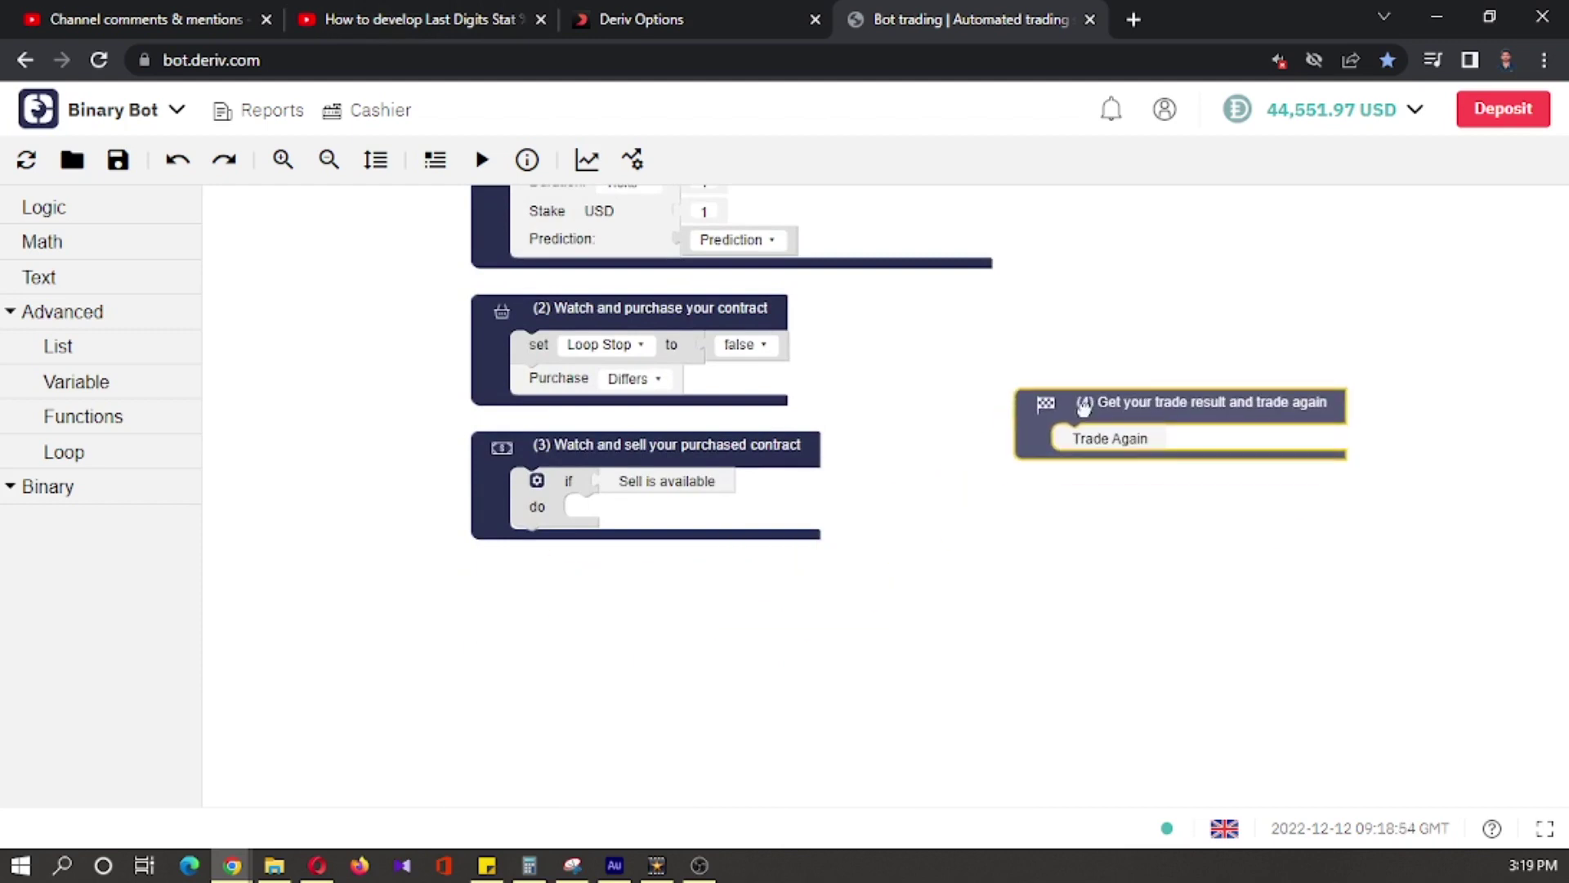
left_click(52, 492)
left_click(68, 732)
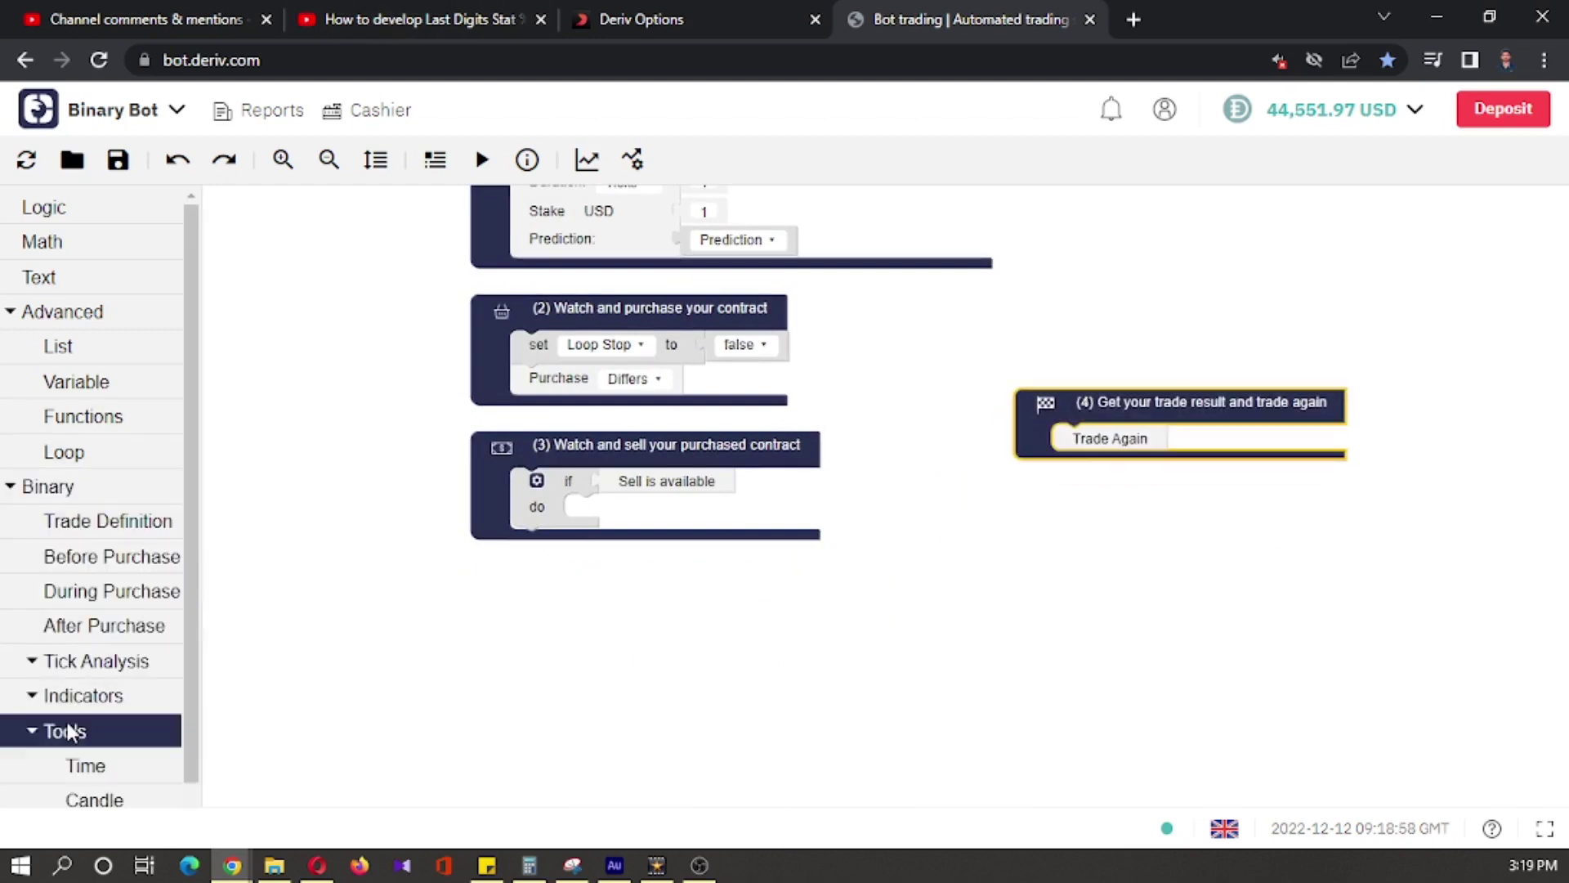
left_click(91, 721)
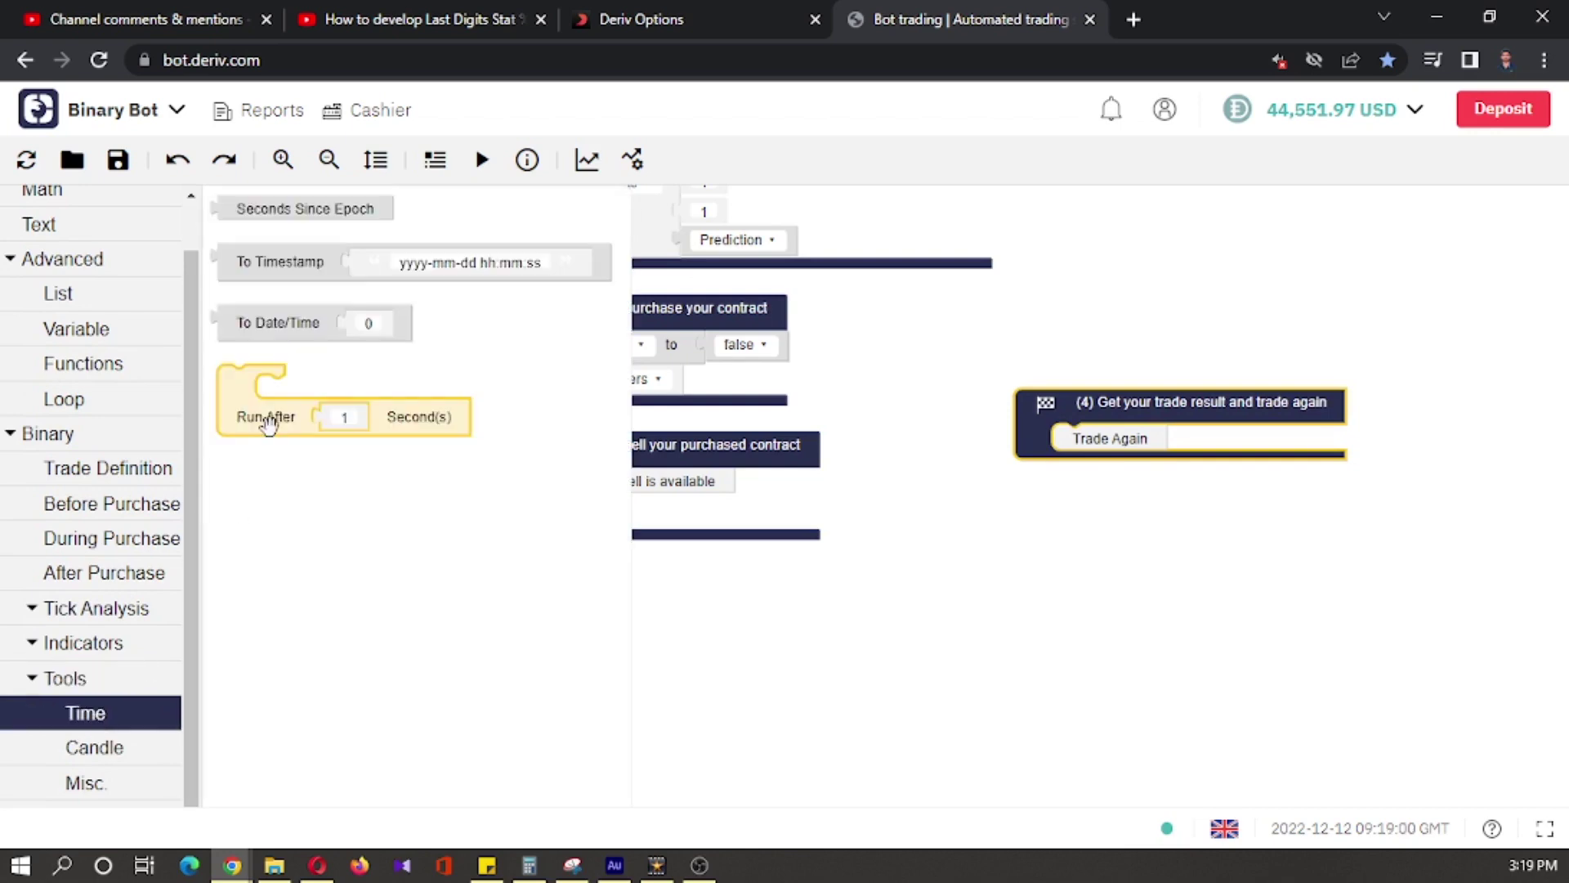
Step: Wrap Trade Again inside a Run After block delayed by 30 seconds
mouse_move(239, 393)
left_mouse_down()
mouse_move(850, 438)
mouse_move(1019, 530)
left_mouse_up()
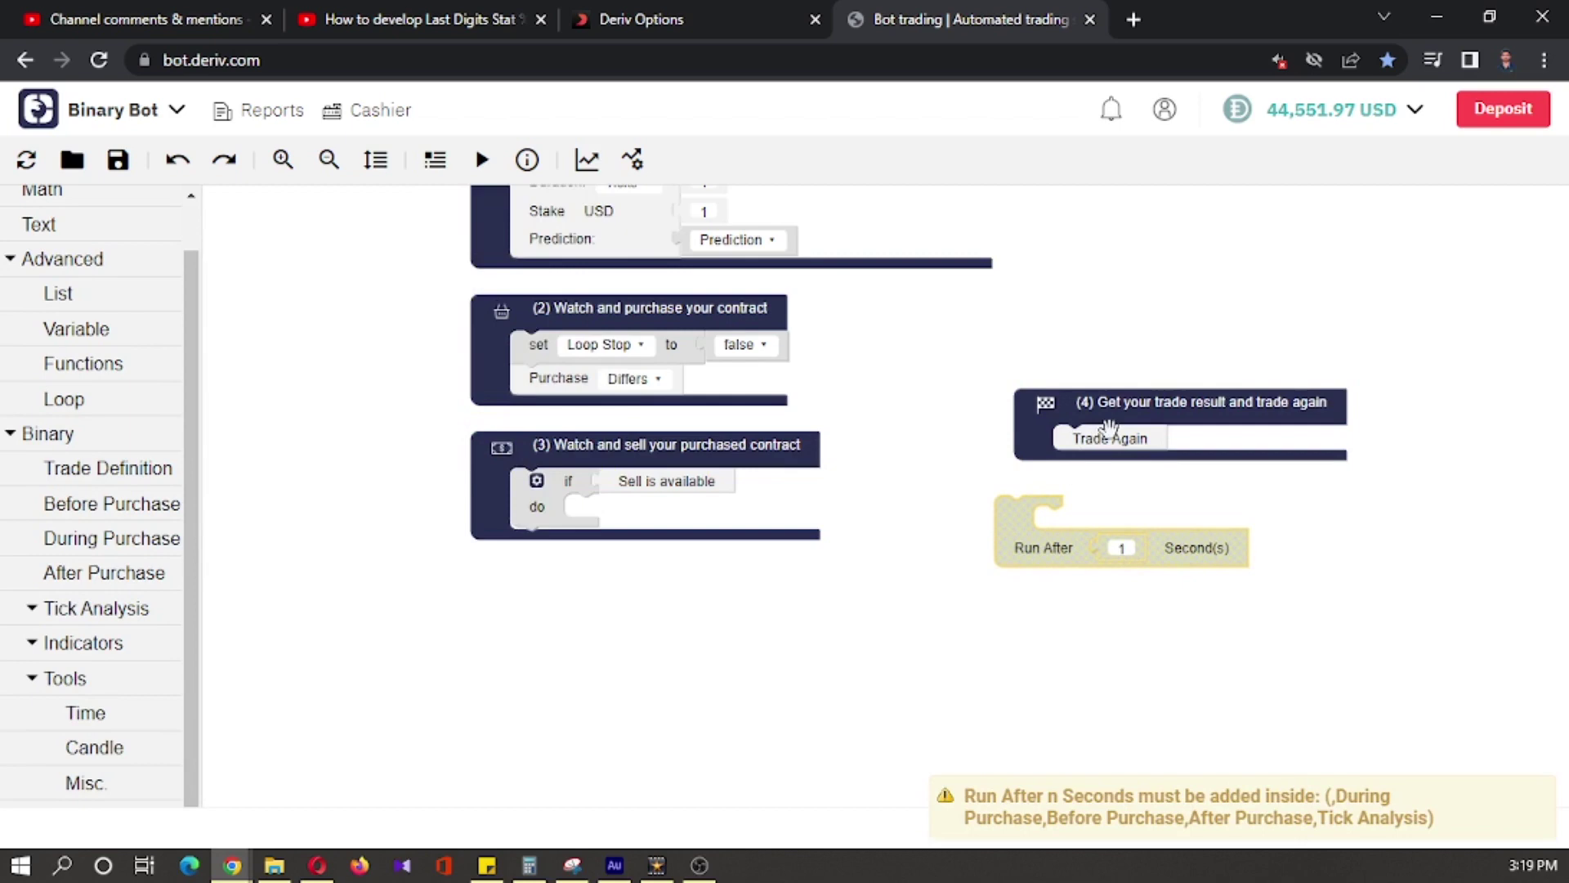
mouse_move(1109, 429)
left_mouse_down()
mouse_move(1100, 520)
mouse_move(1067, 522)
mouse_move(1095, 497)
left_mouse_up()
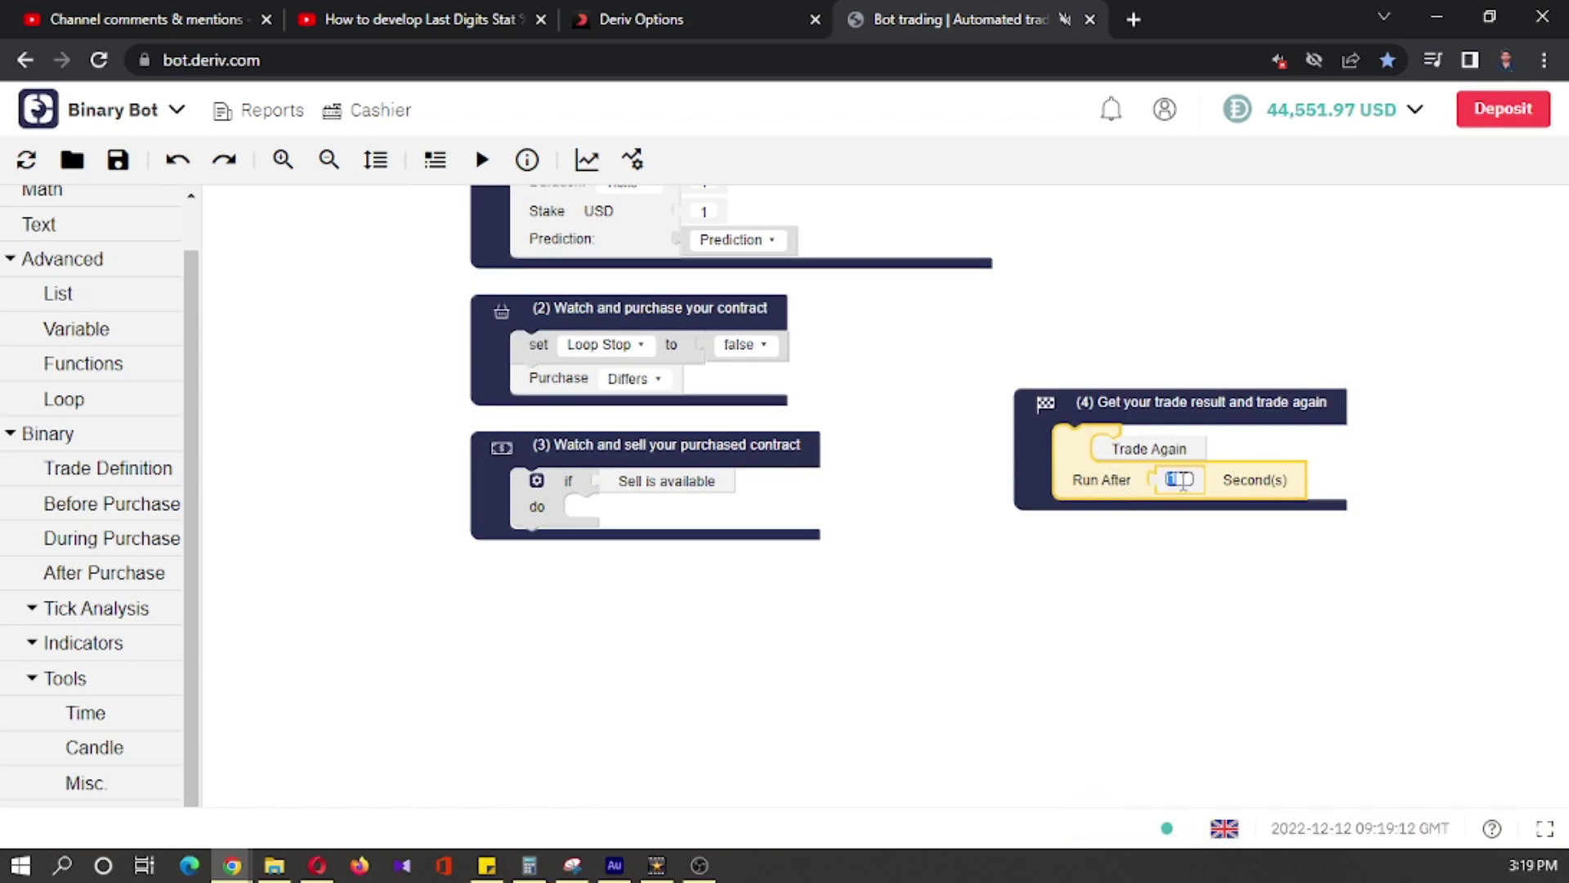
type("30")
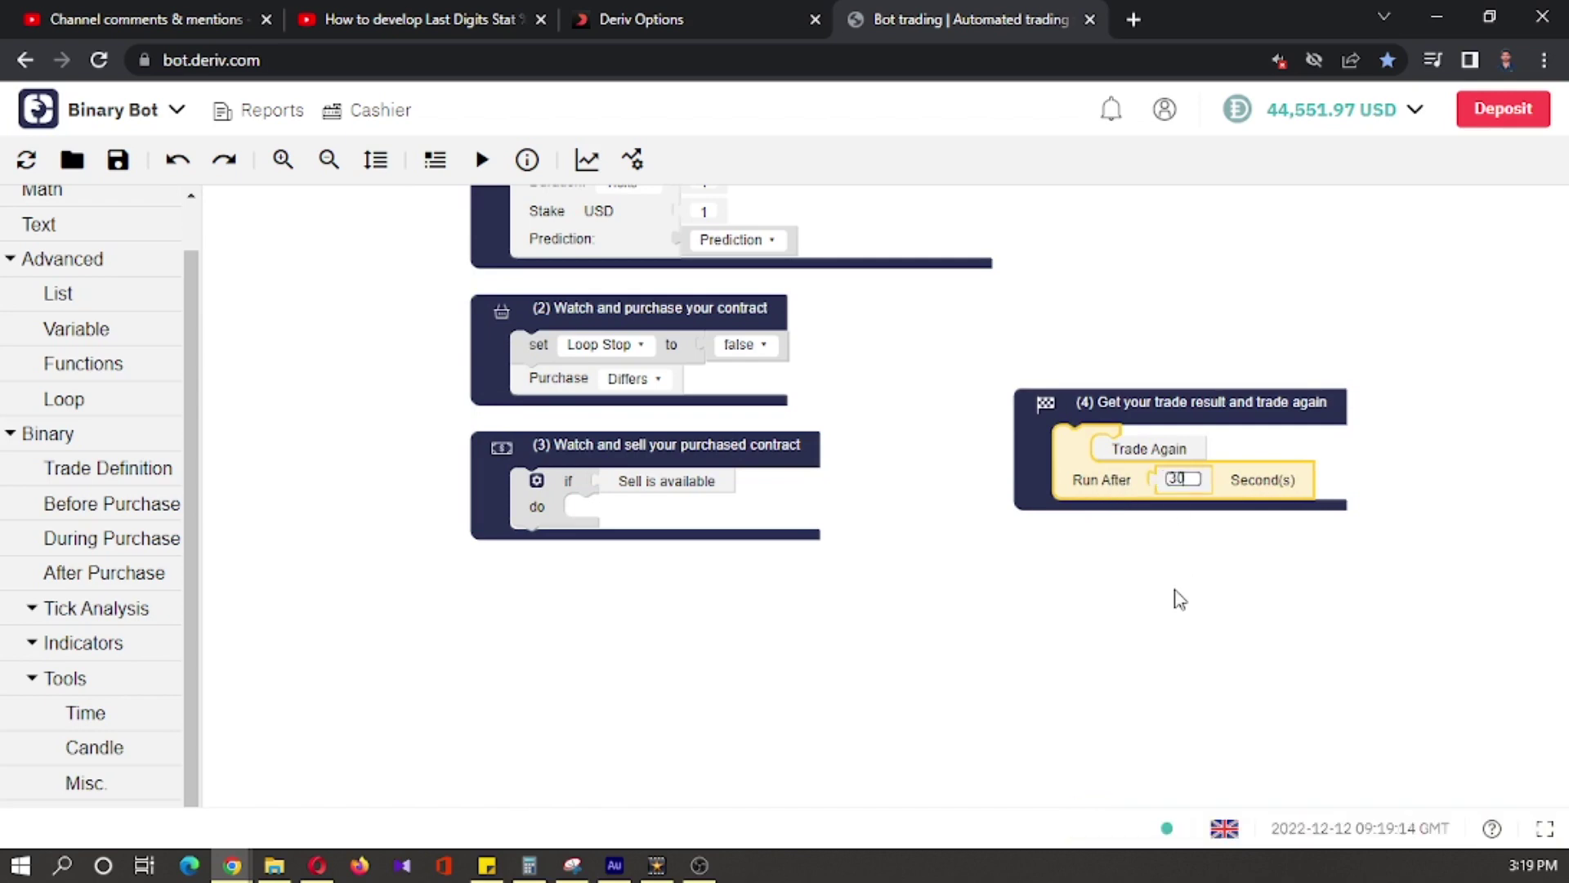
left_click(1175, 599)
left_click_drag(1146, 311, 1069, 467)
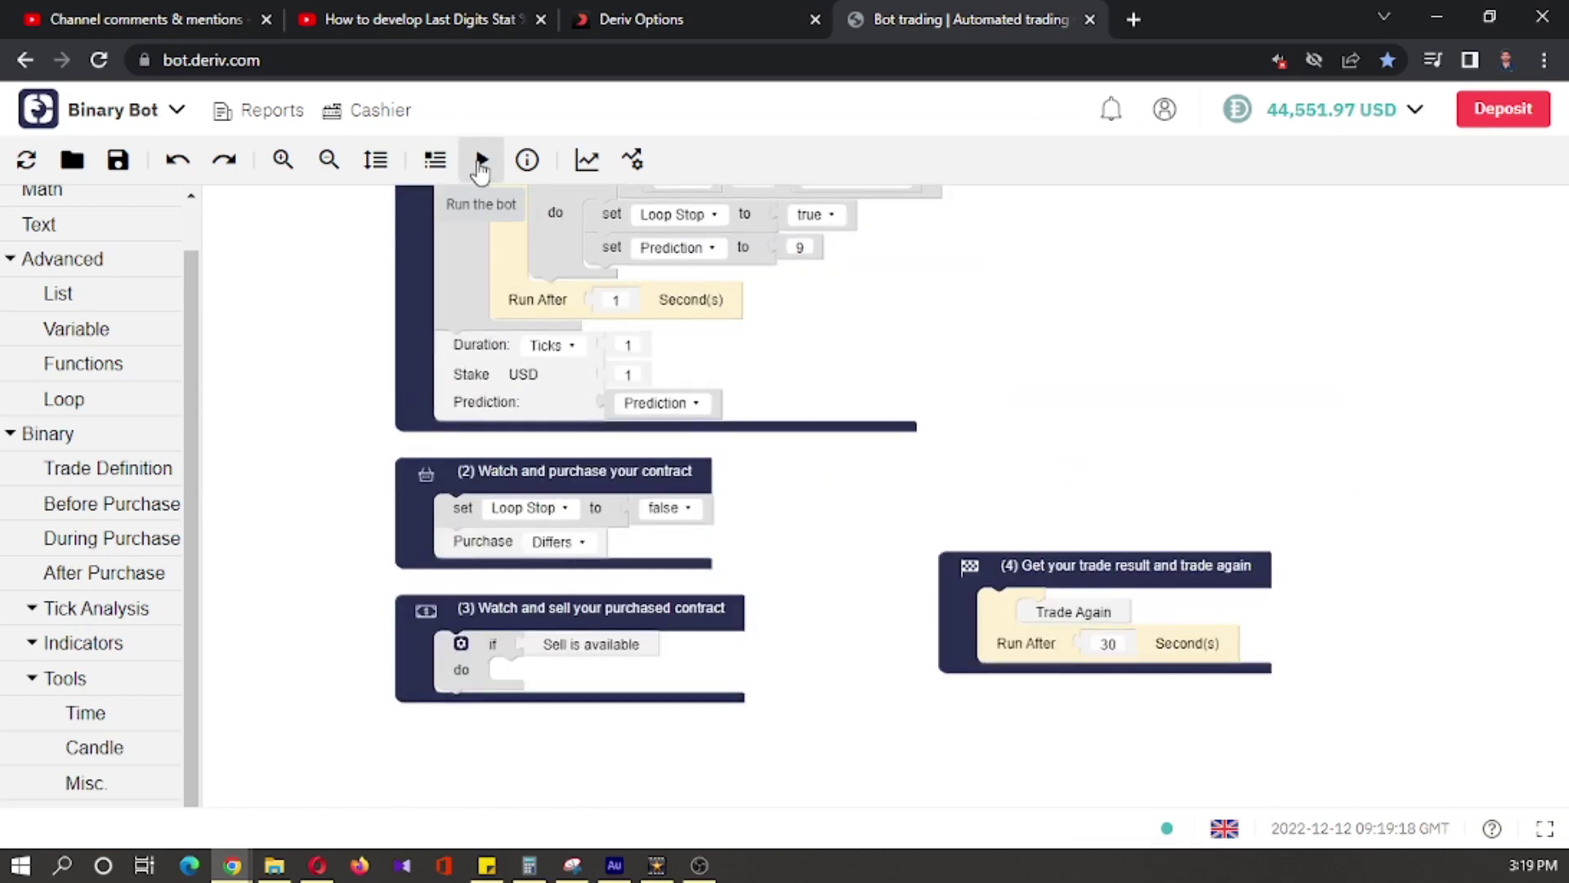
Step: Run the bot live for six Differs trades while watching SmartTrader stats, then dismiss the summary
left_click(479, 162)
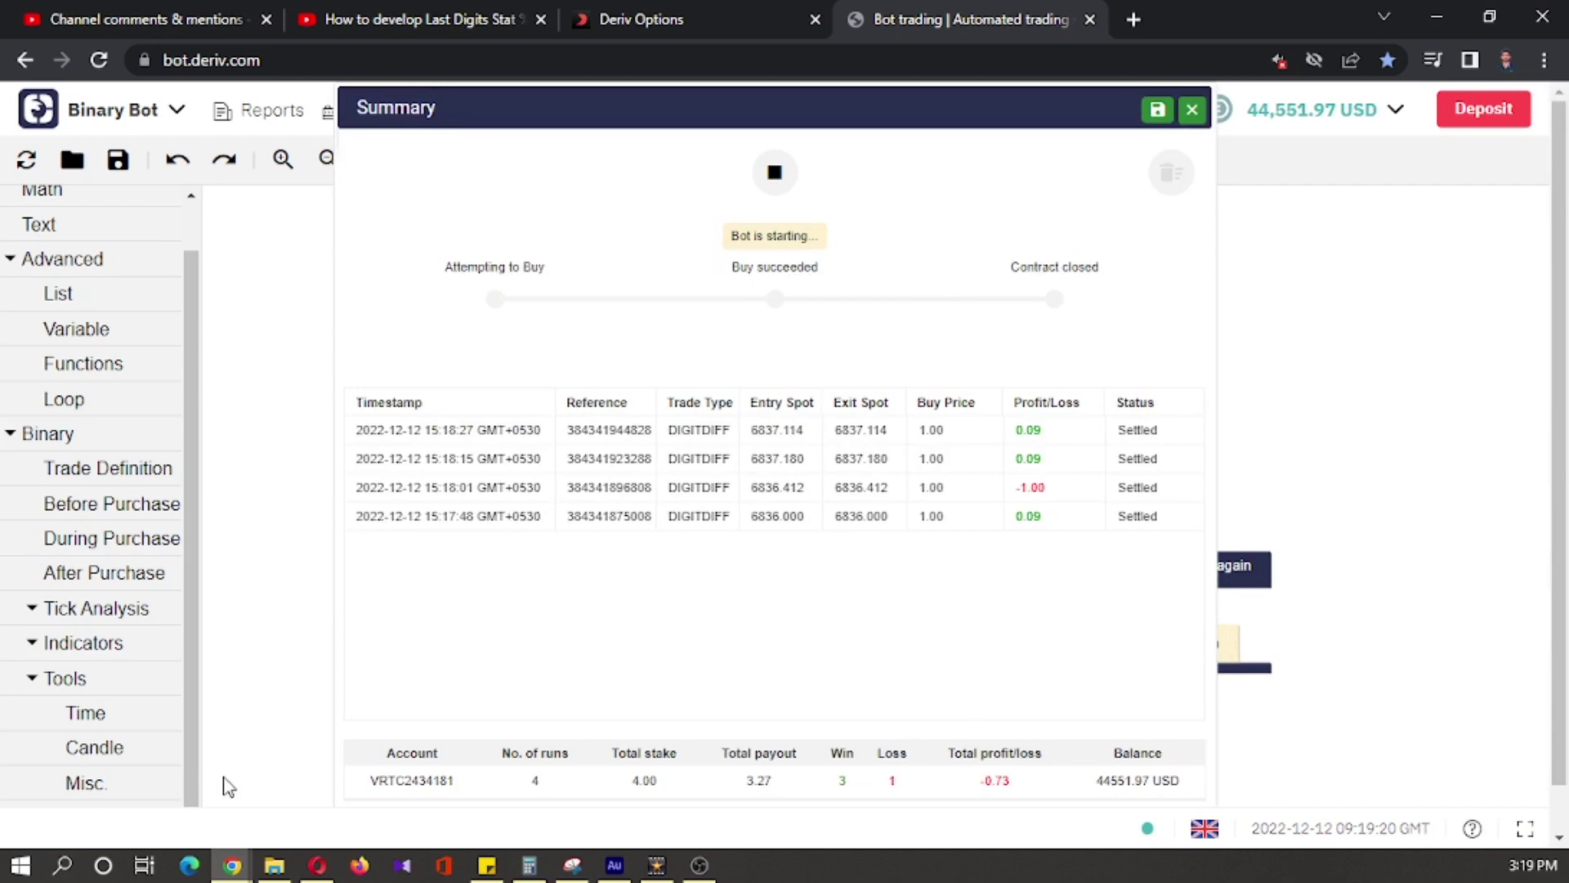
left_click(231, 865)
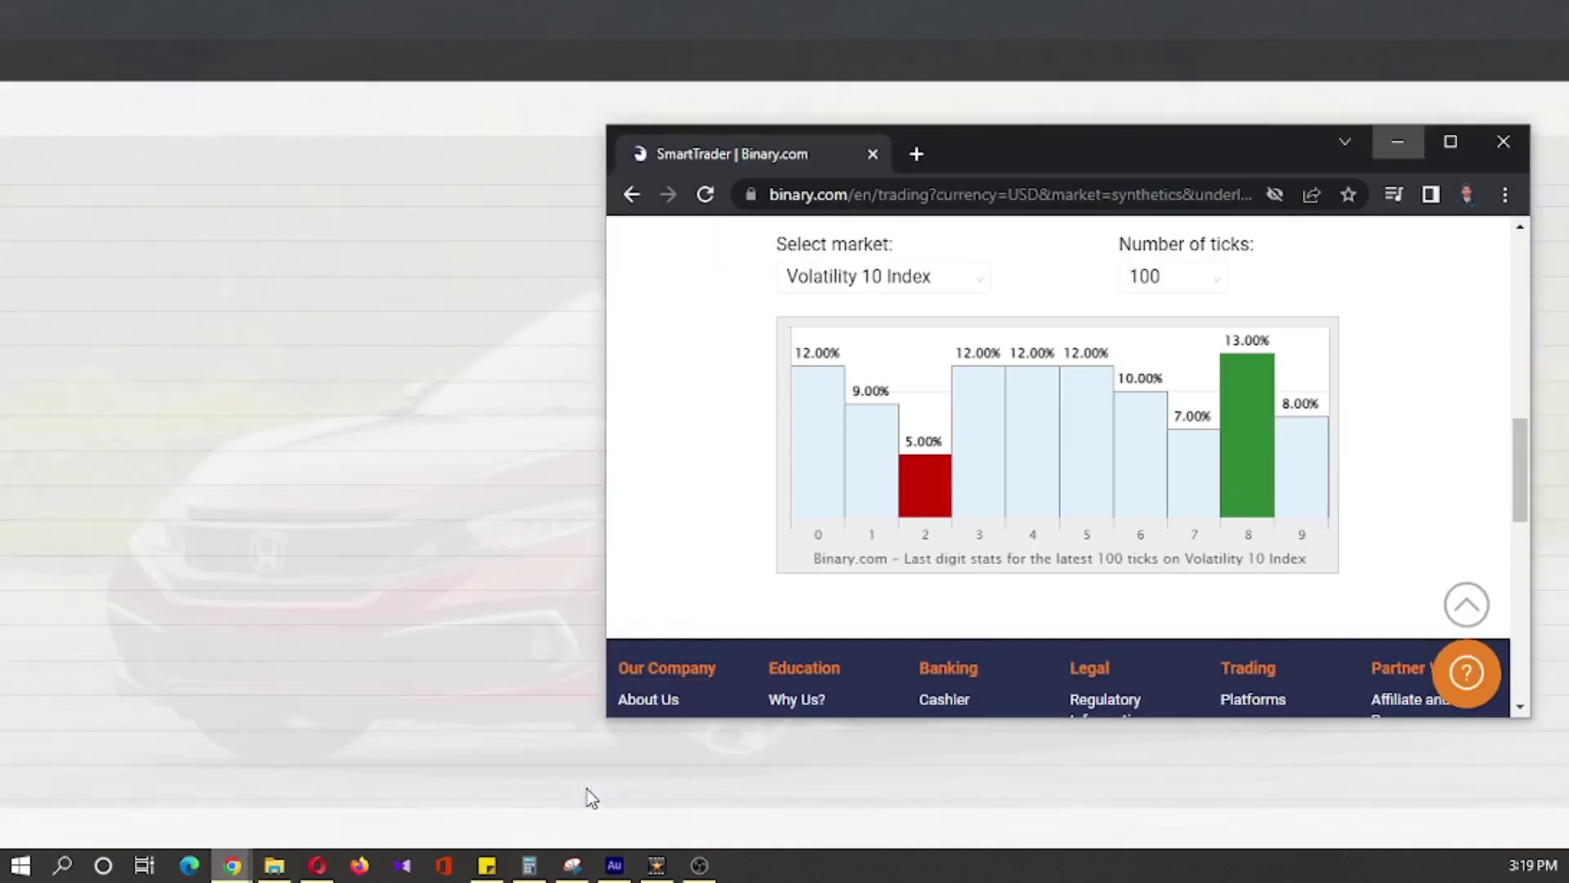
left_click(590, 796)
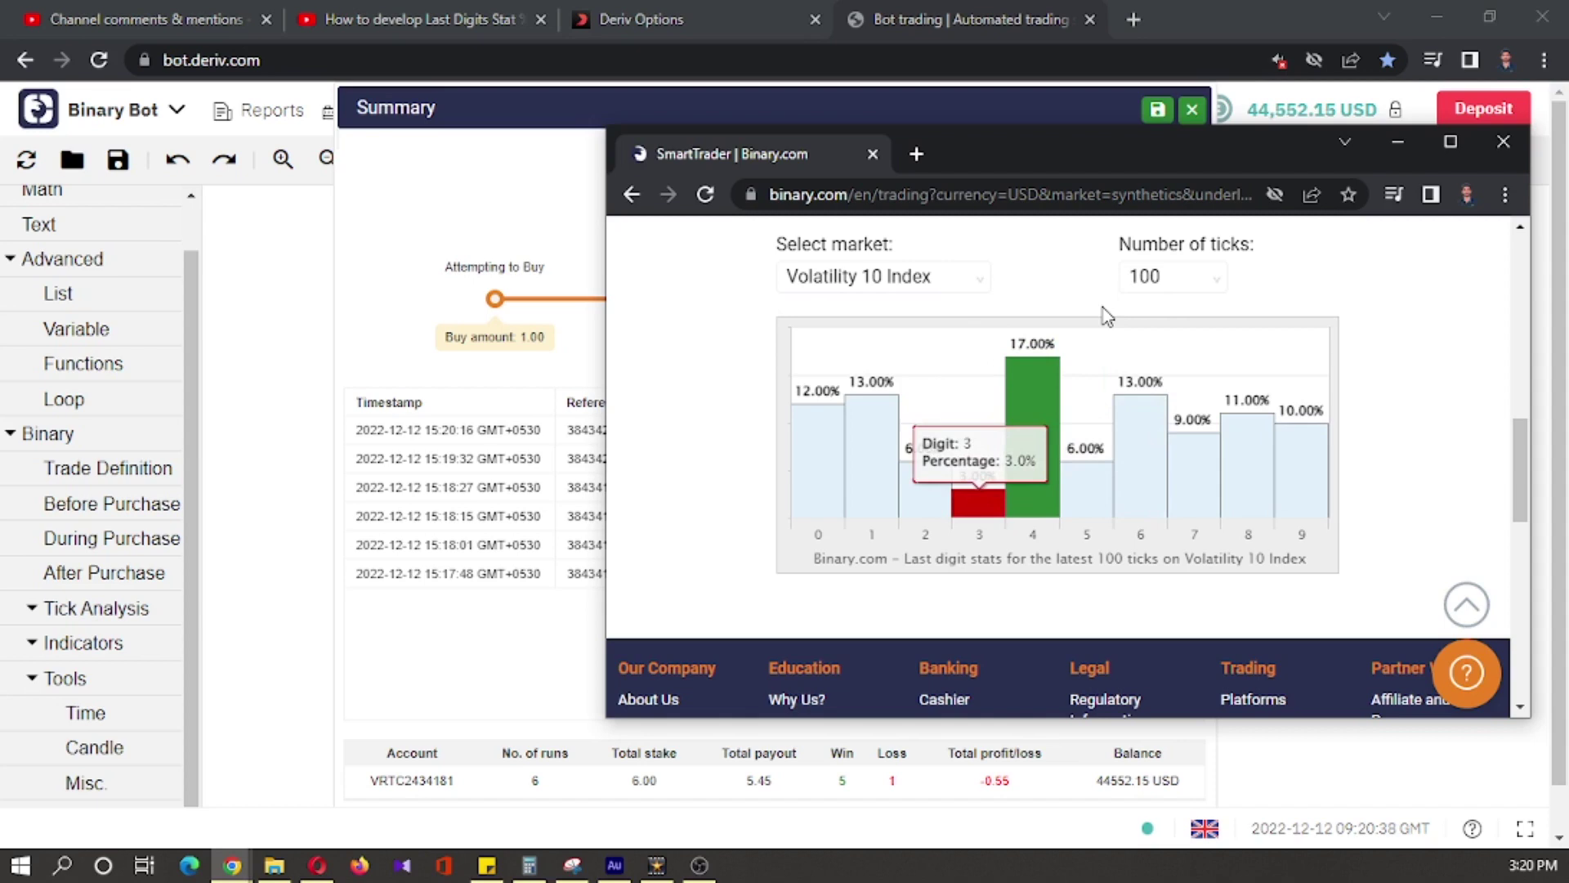
left_click(1396, 144)
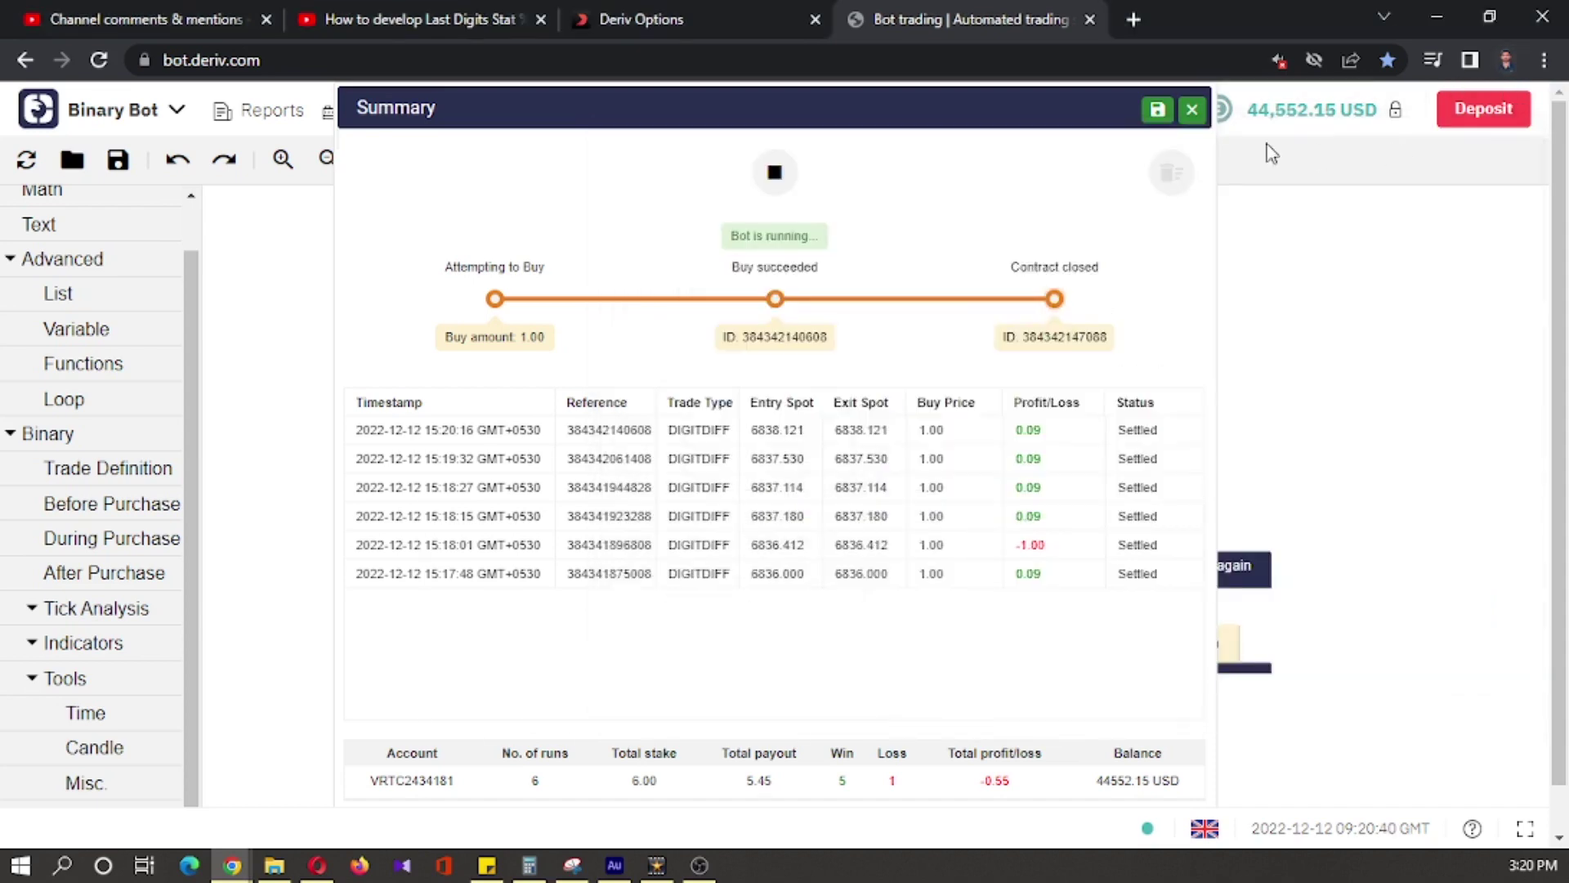
left_click(1190, 109)
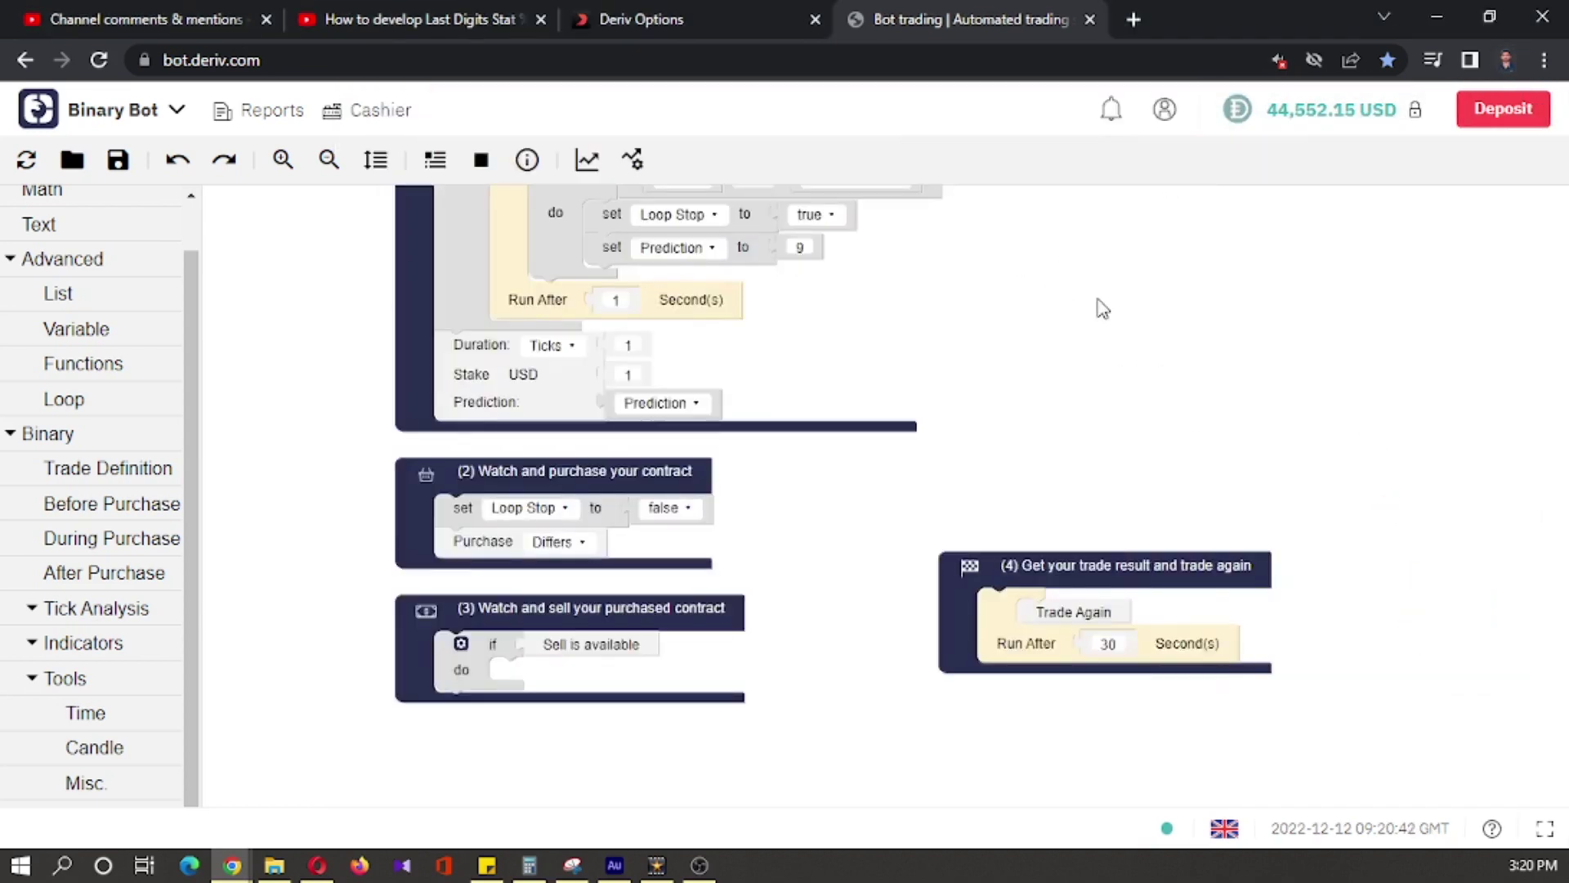
scroll(1135, 662, "up", 5)
scroll(1153, 479, "up", 1)
scroll(1160, 725, "up", 5)
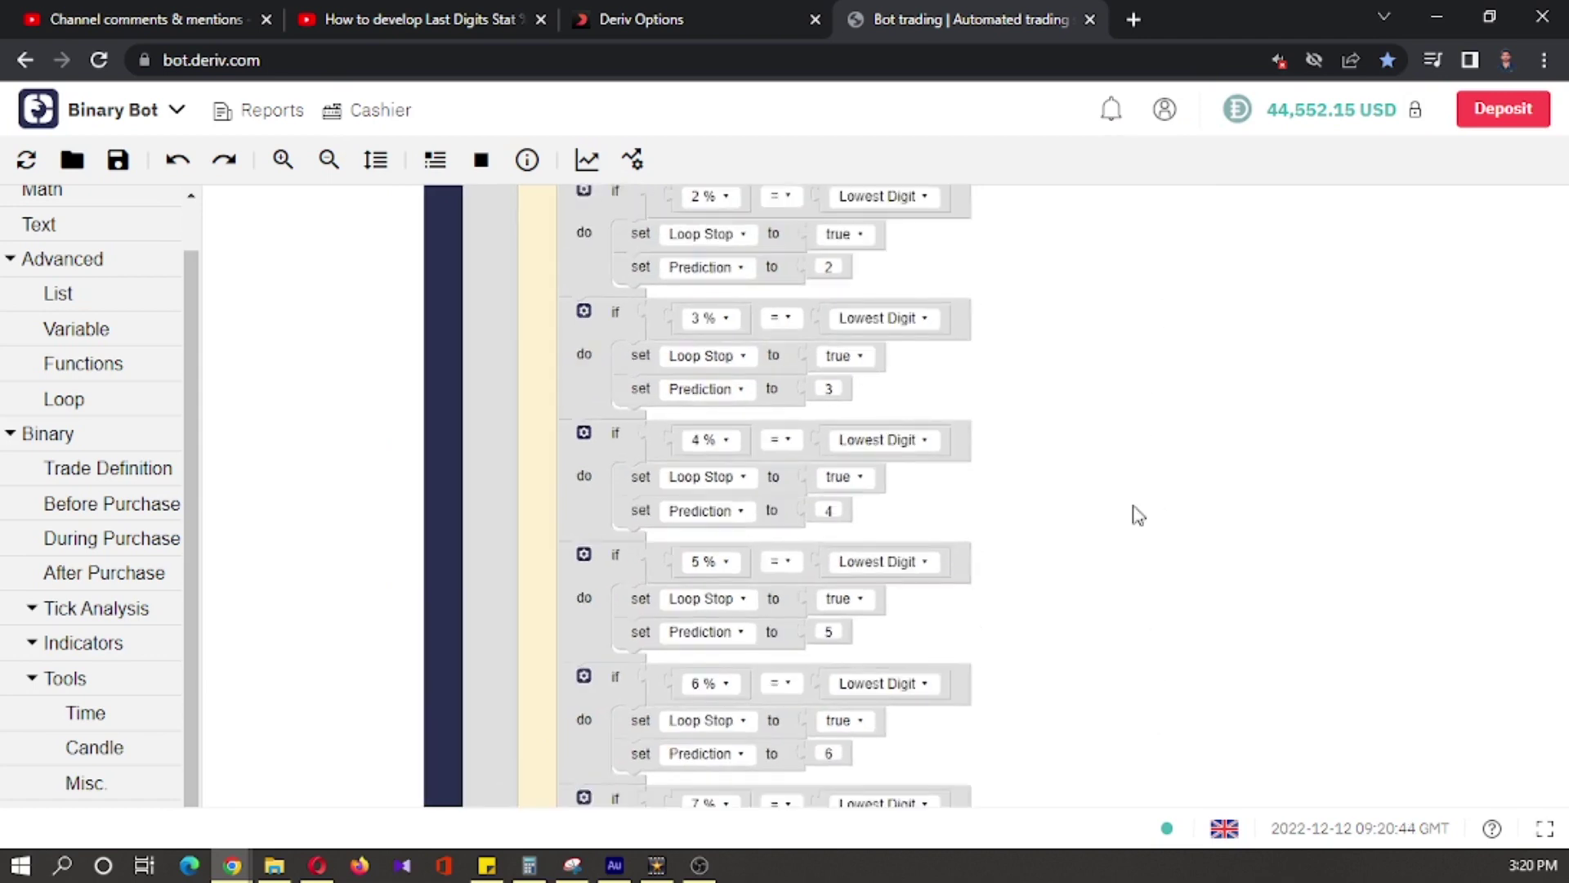
scroll(1141, 729, "up", 5)
scroll(1140, 730, "up", 1)
scroll(1232, 490, "up", 2)
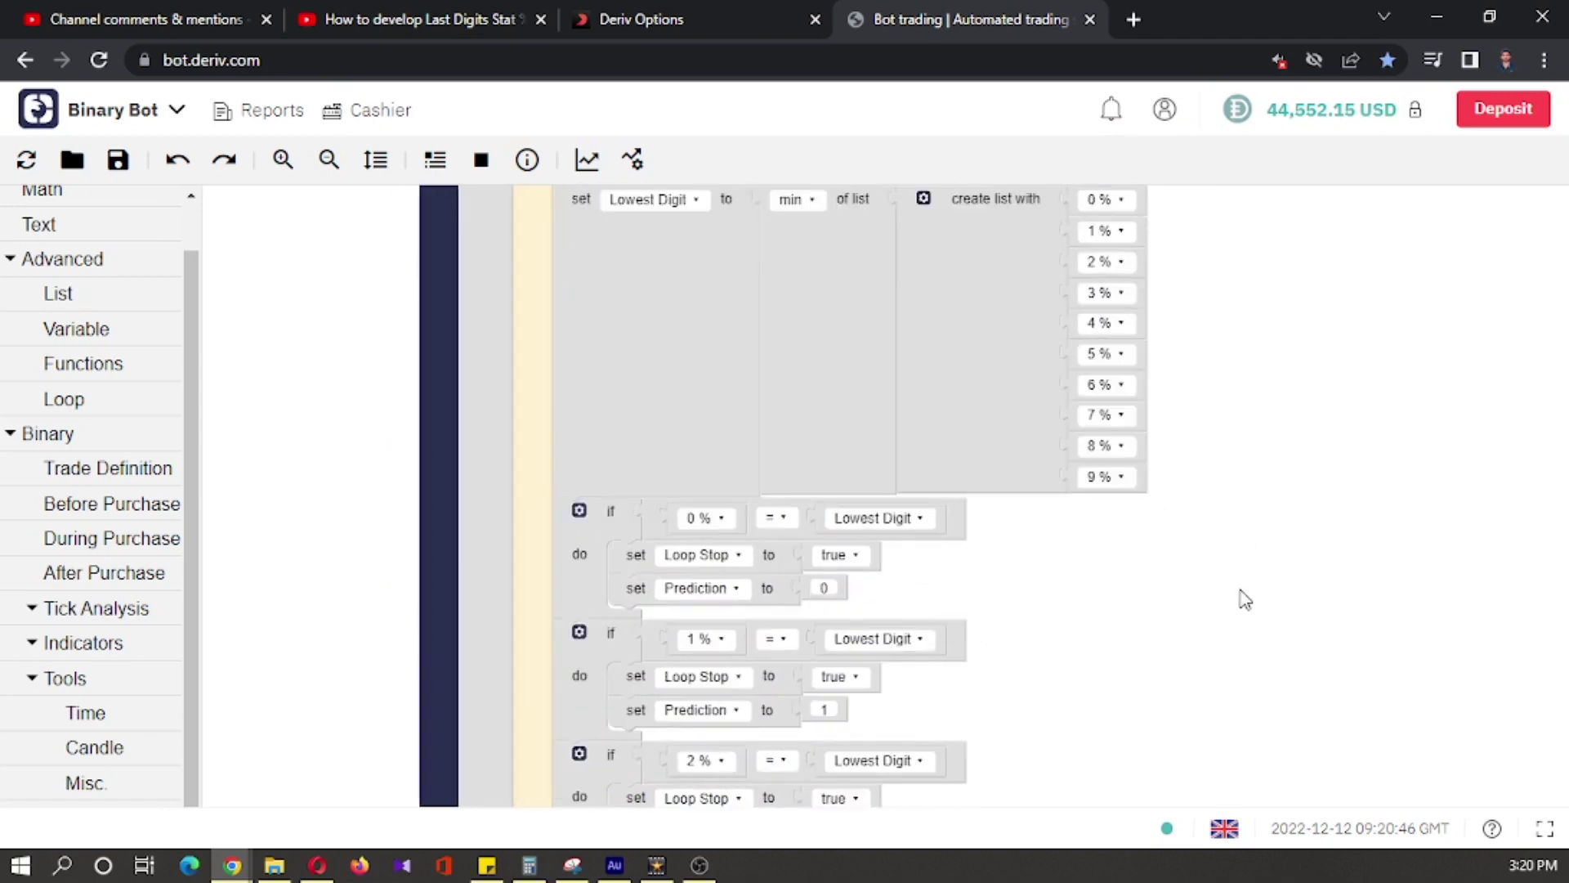
scroll(1164, 565, "up", 1)
Step: Set the Lowest Digit block to take the max of the 0 %–9 % list instead of min
left_click(811, 342)
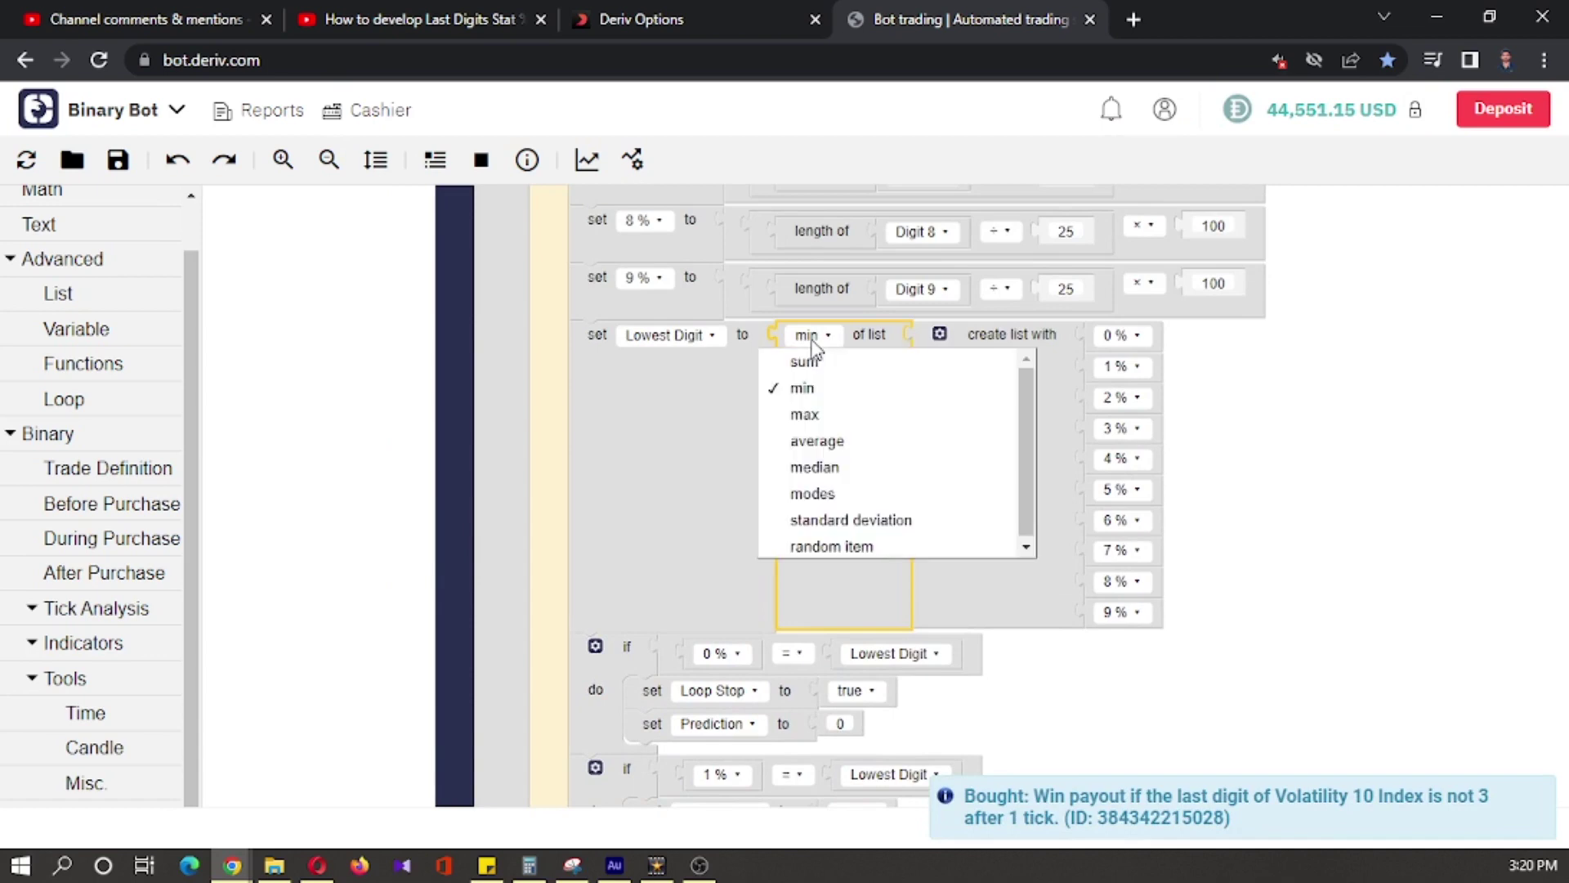
left_click(829, 424)
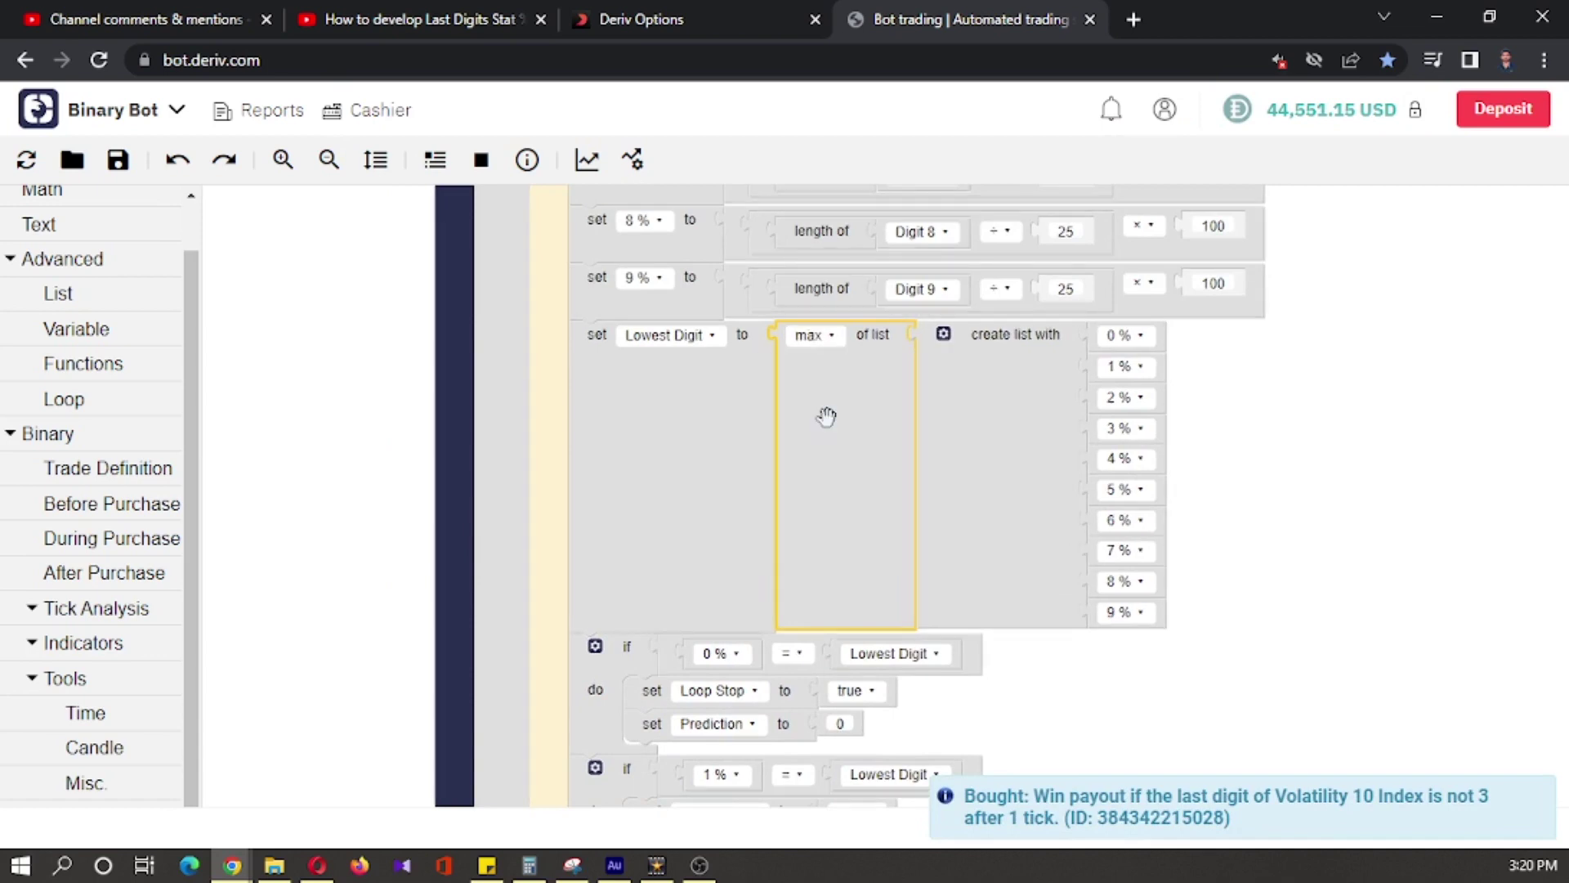
left_click(1297, 504)
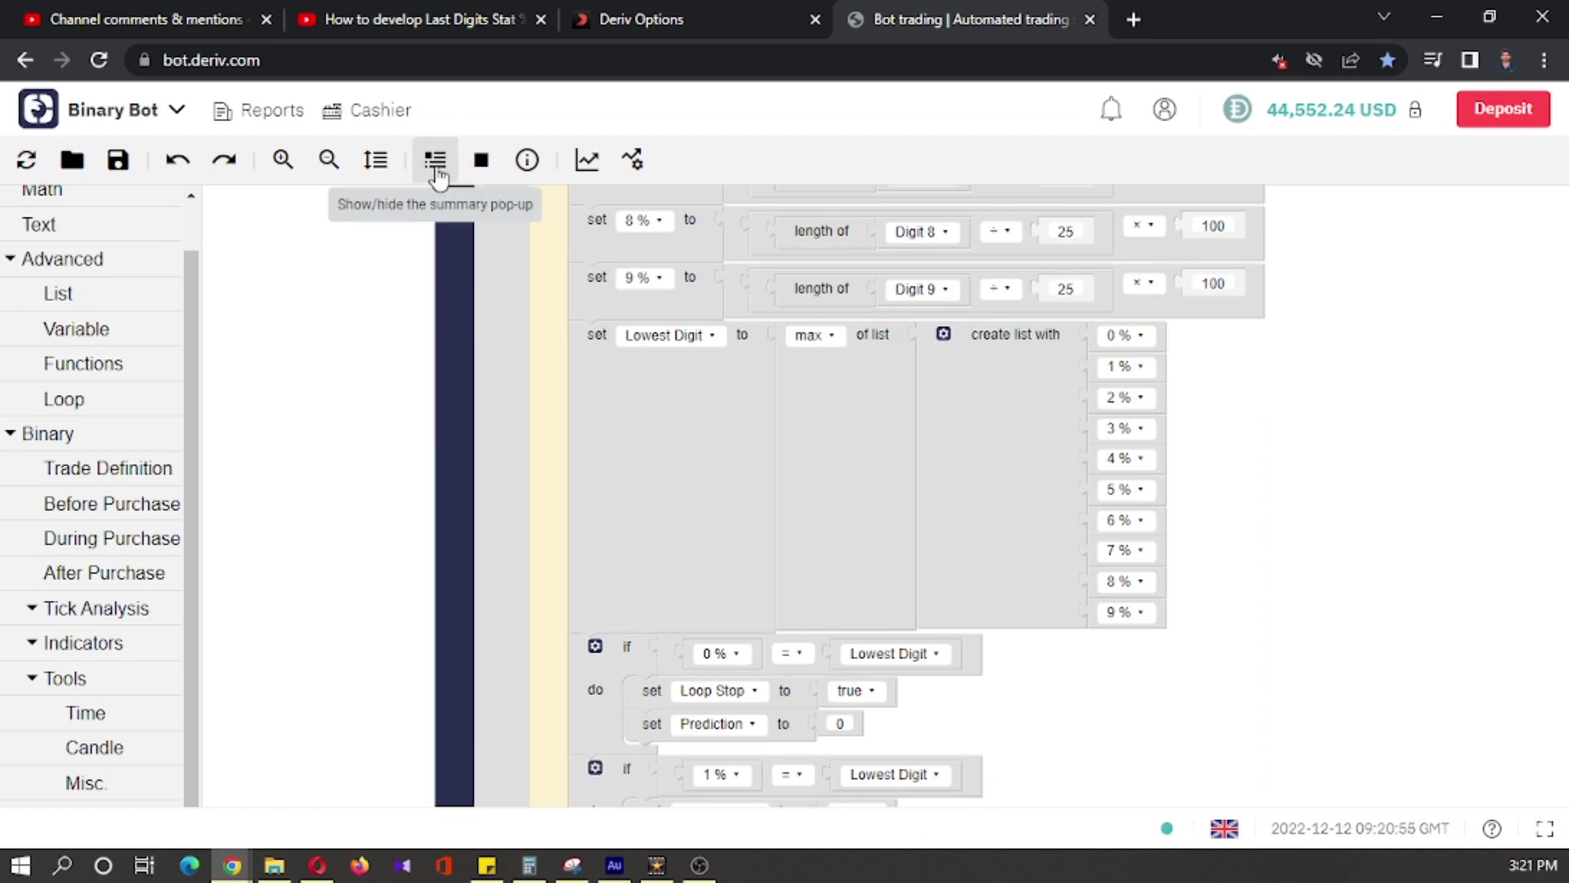
Step: Restart the bot with the max setting, stop it after eight trades, and switch to YouTube Studio comments
left_click(482, 161)
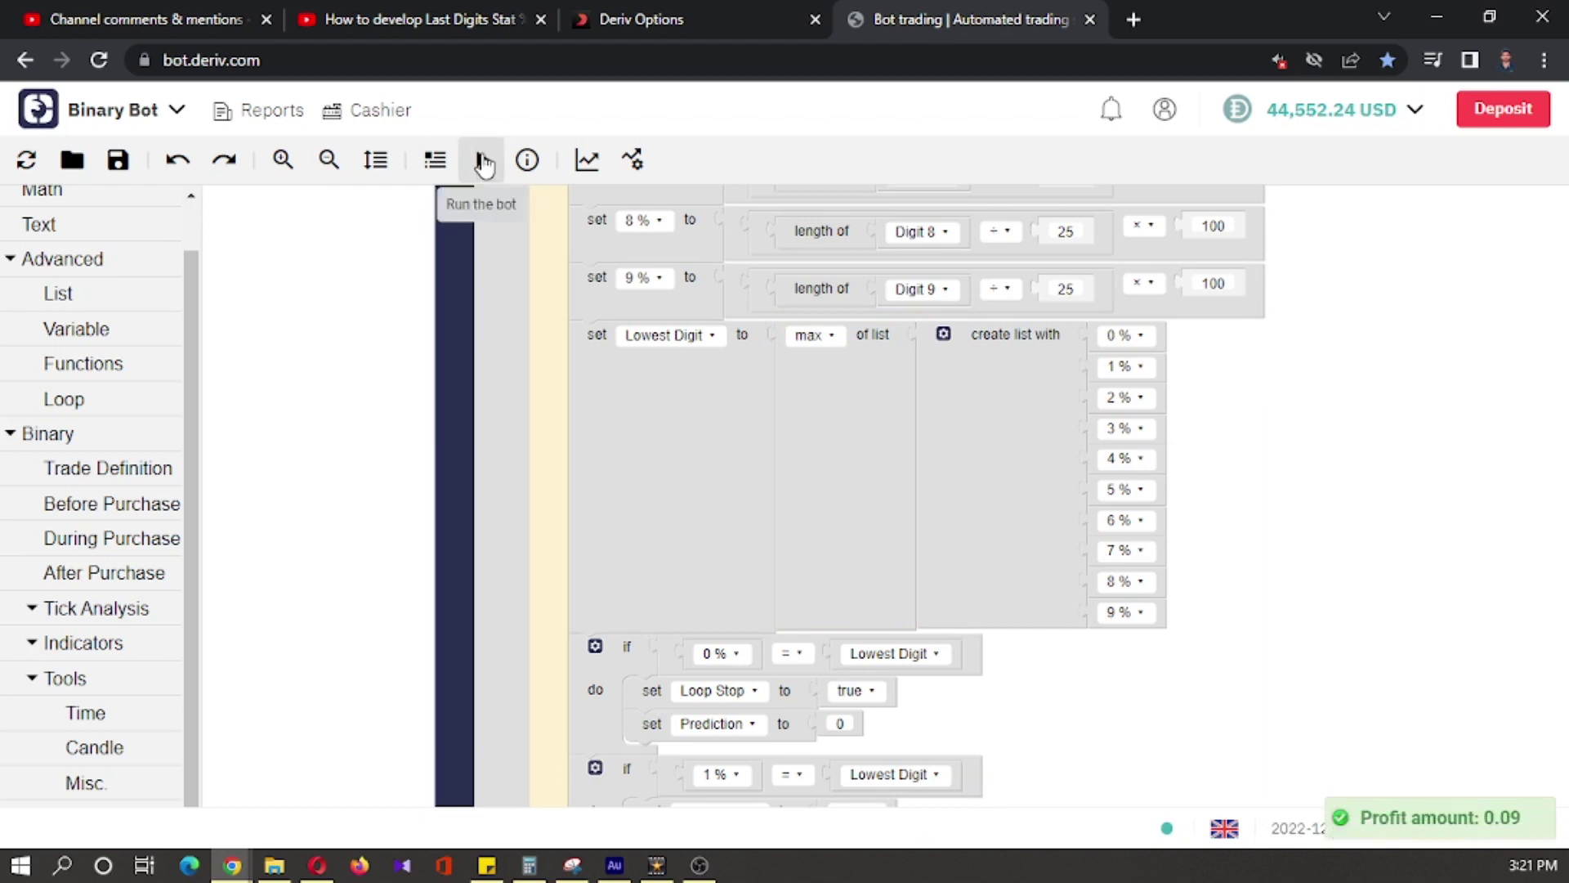
left_click(485, 162)
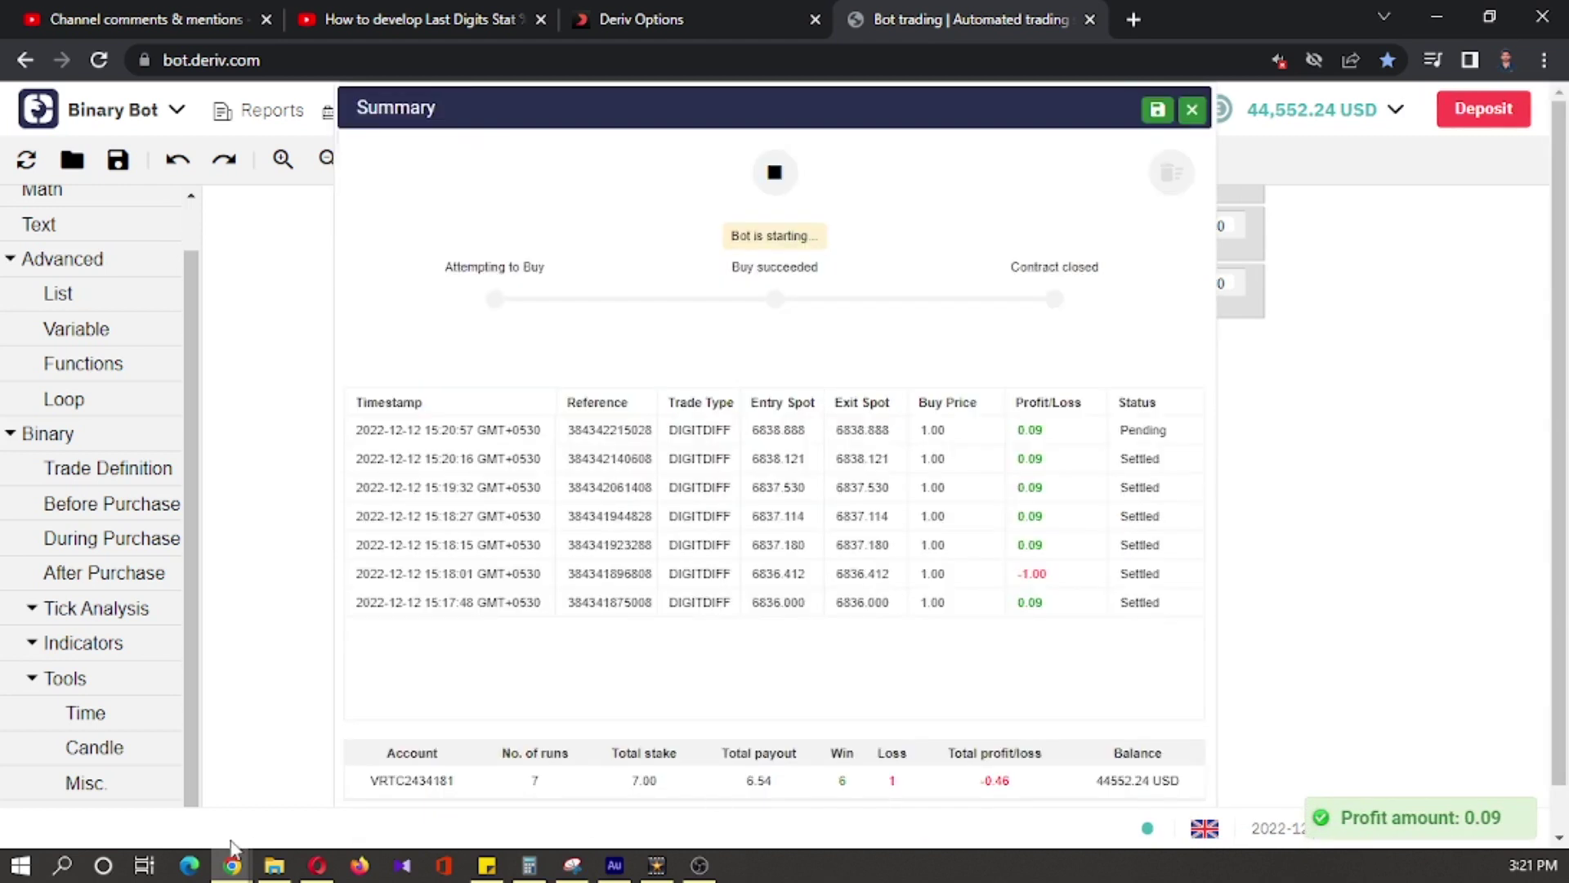
left_click(231, 866)
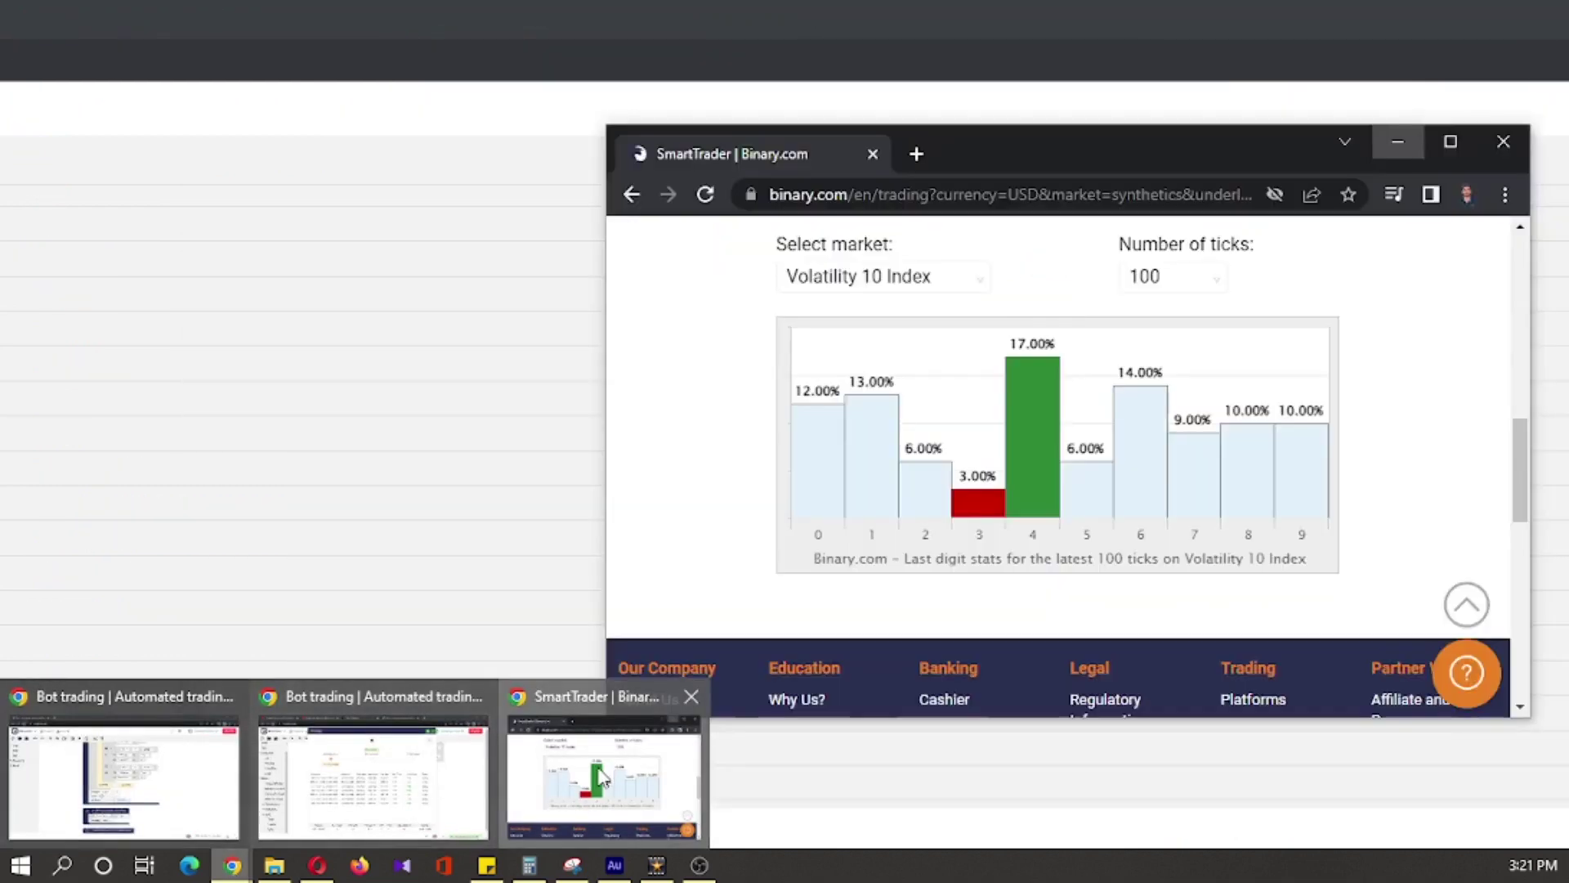
left_click(601, 772)
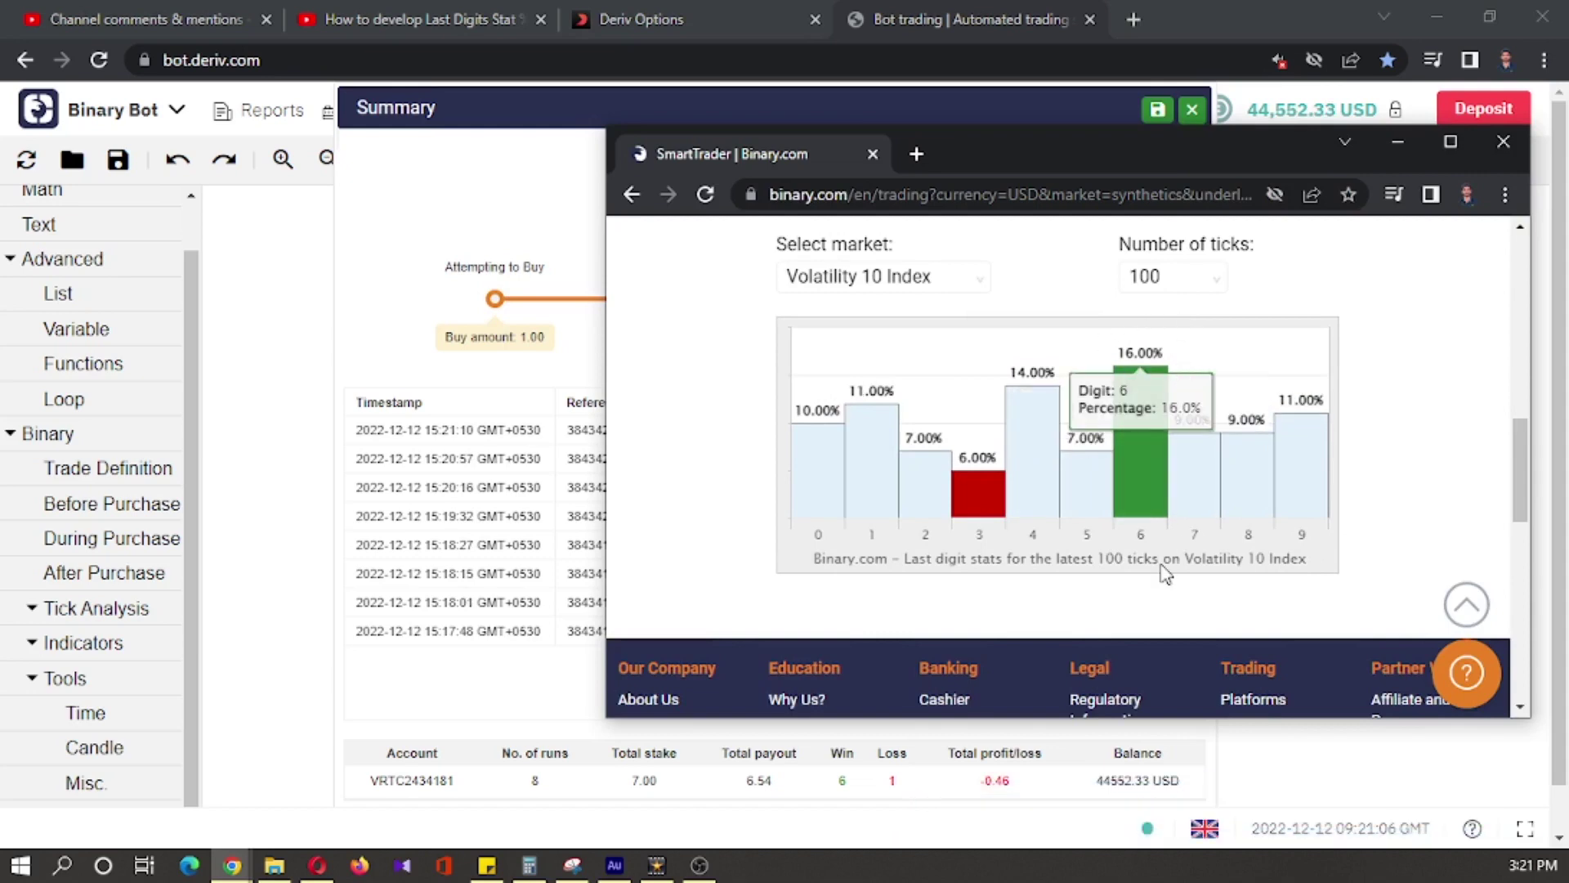
left_click(1394, 143)
scroll(1324, 490, "down", 1)
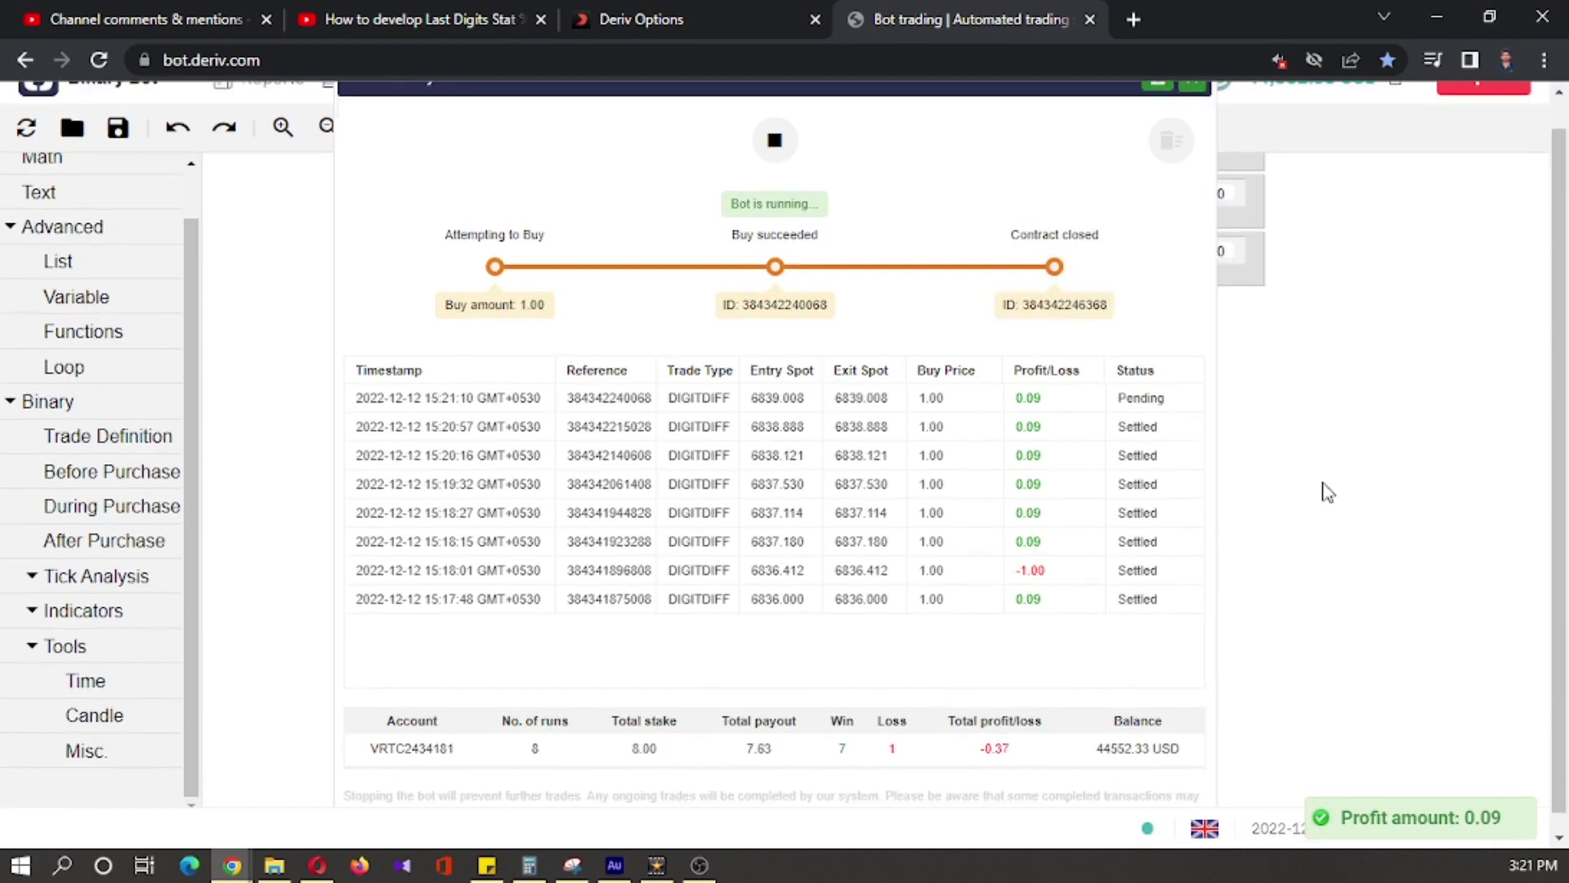
scroll(1323, 490, "up", 1)
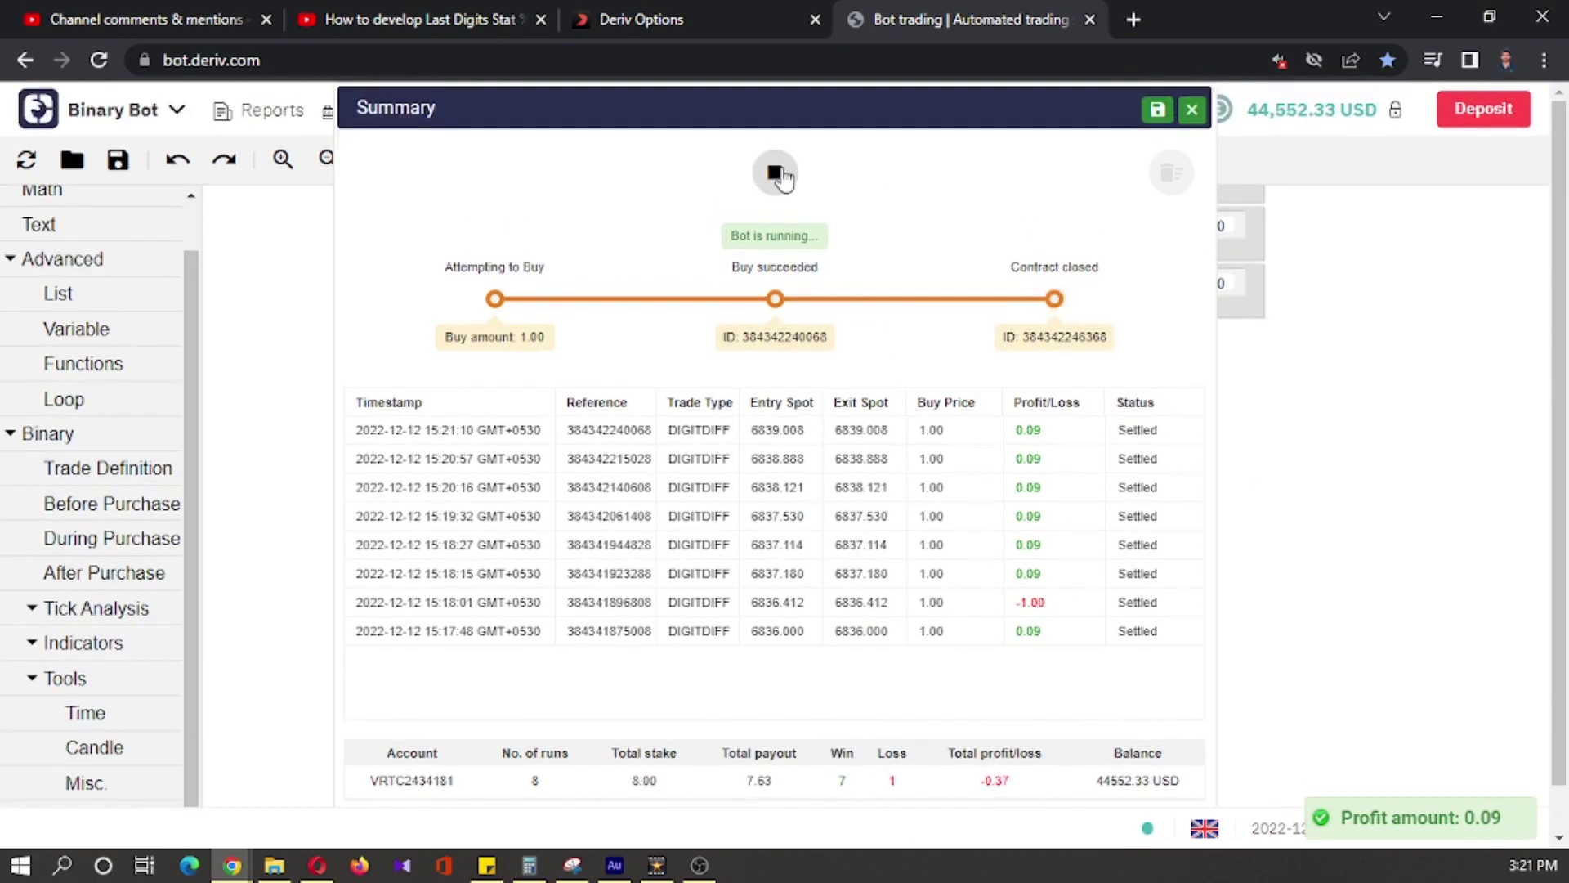
left_click(777, 173)
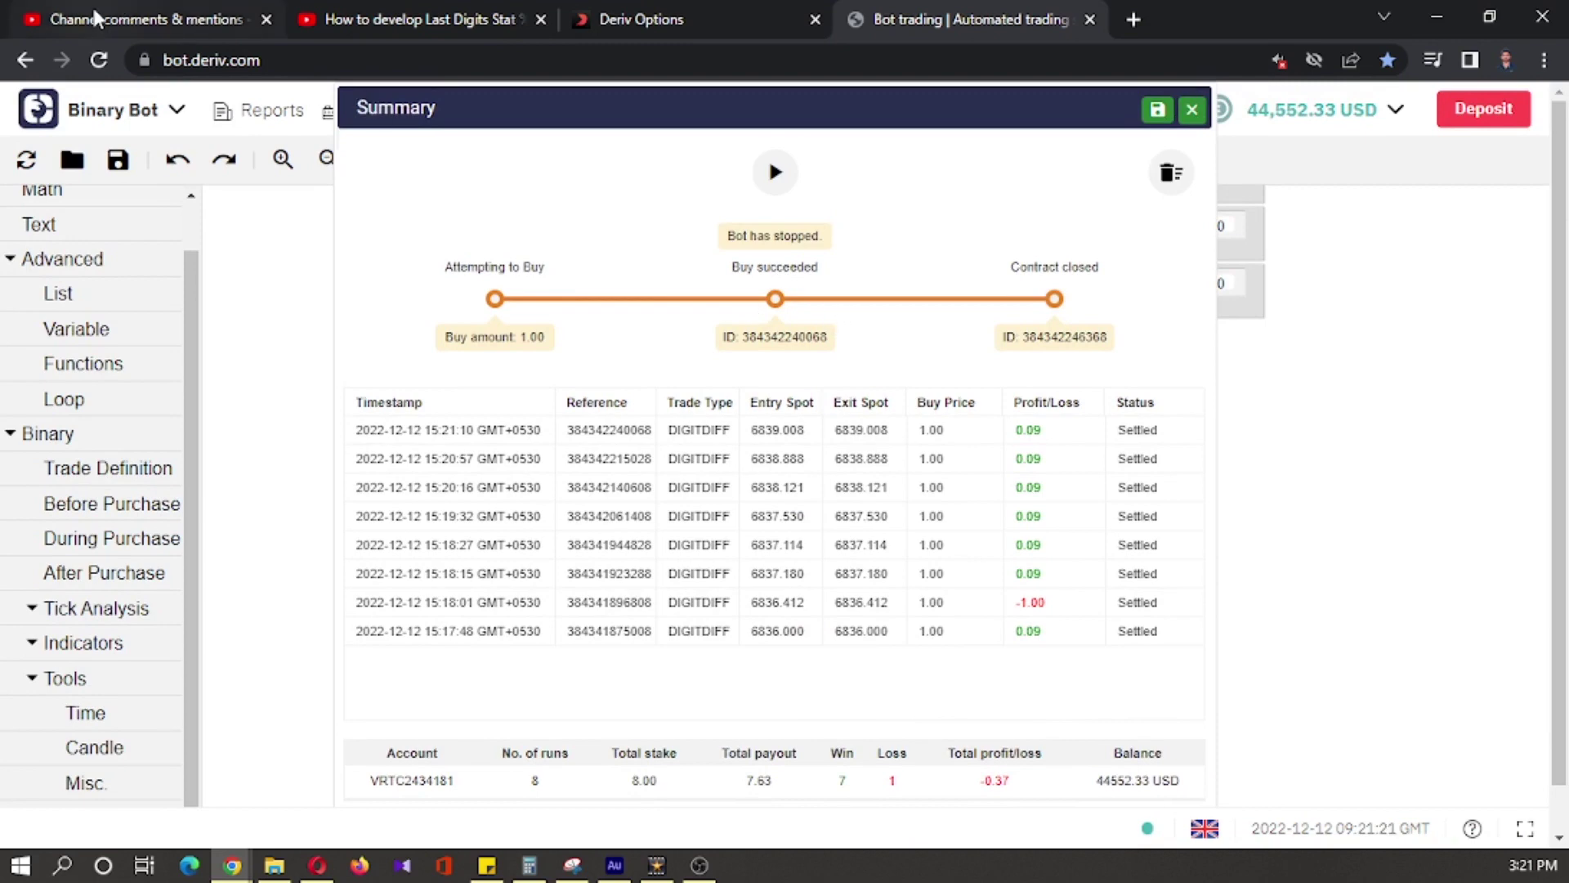
left_click(94, 20)
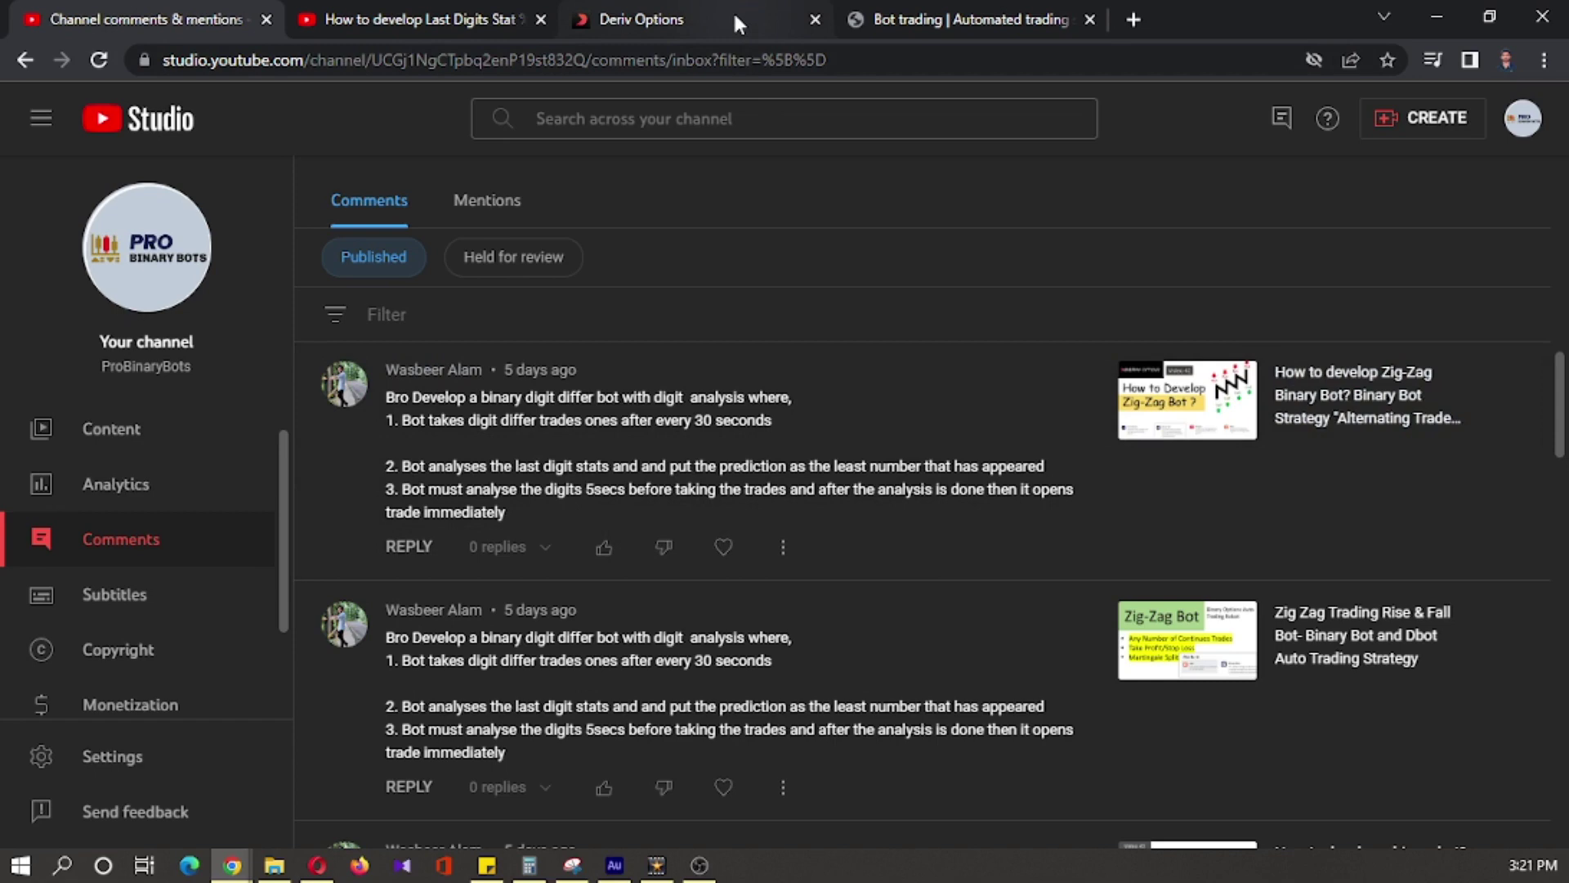
Step: Switch to the Deriv Options site to reach the Deriv Store All Products page
left_click(736, 18)
scroll(663, 365, "up", 5)
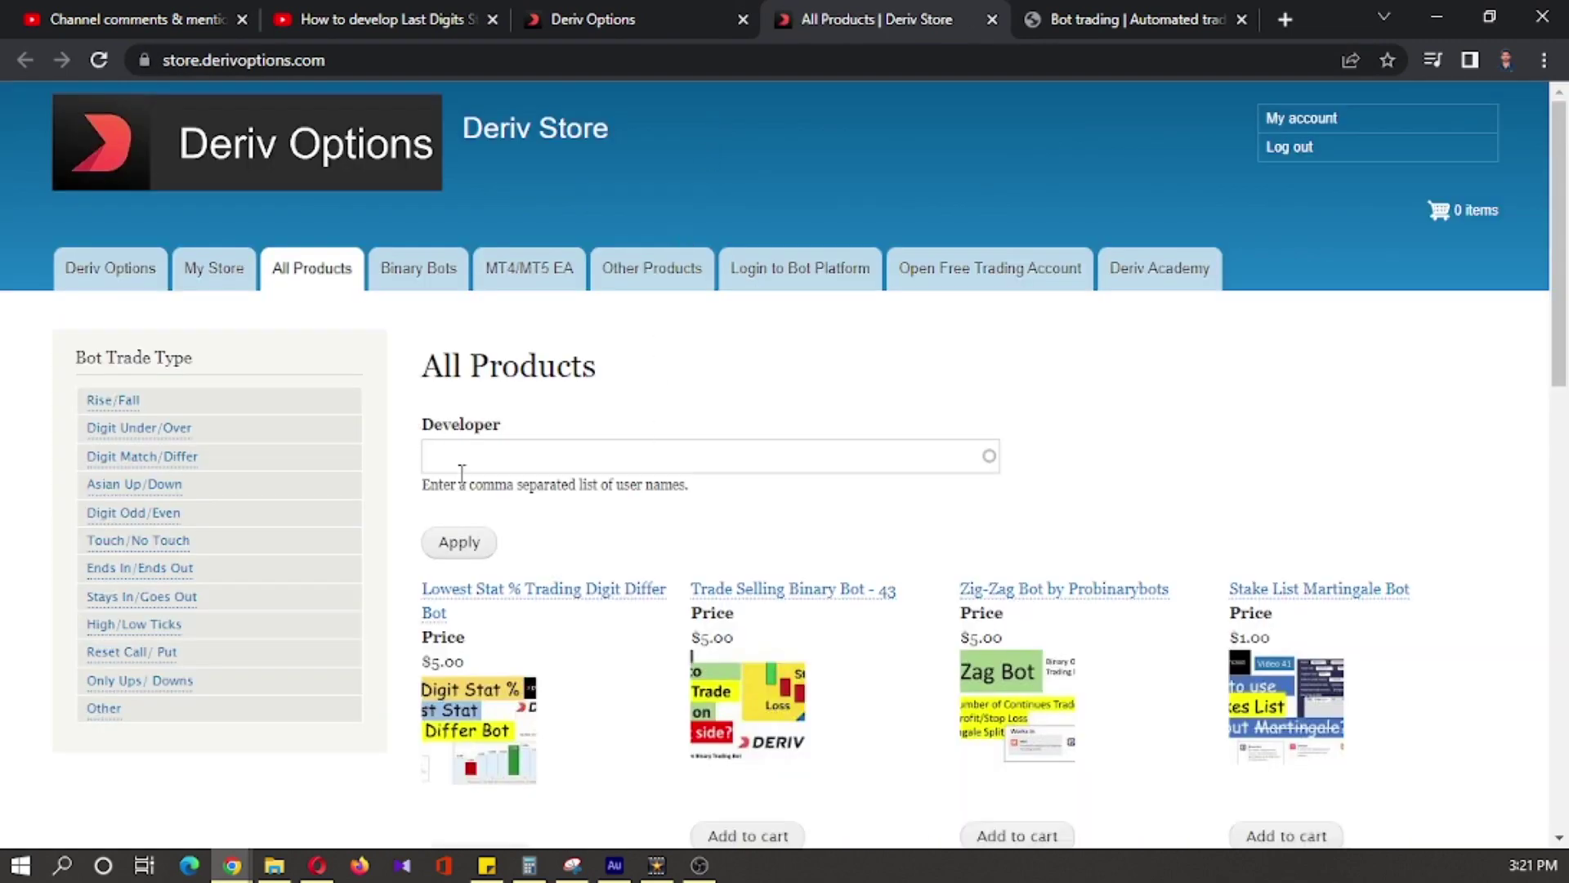
Step: Filter All Products by developer 'Probinarybots', listing six bots and code blocks
left_click(493, 459)
type("Pro")
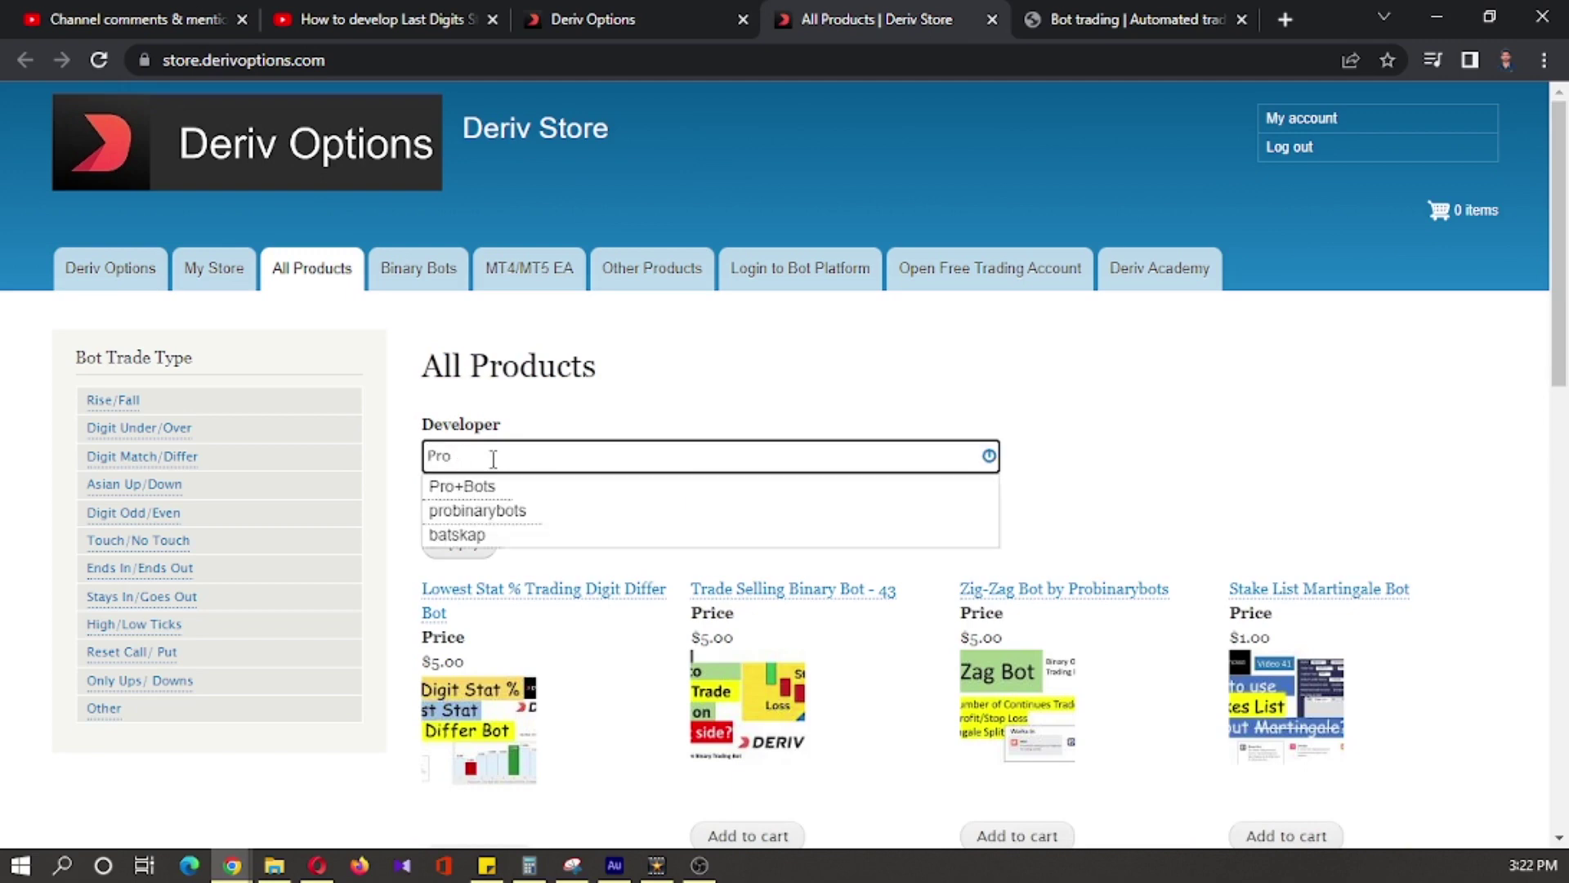
type("binarybots")
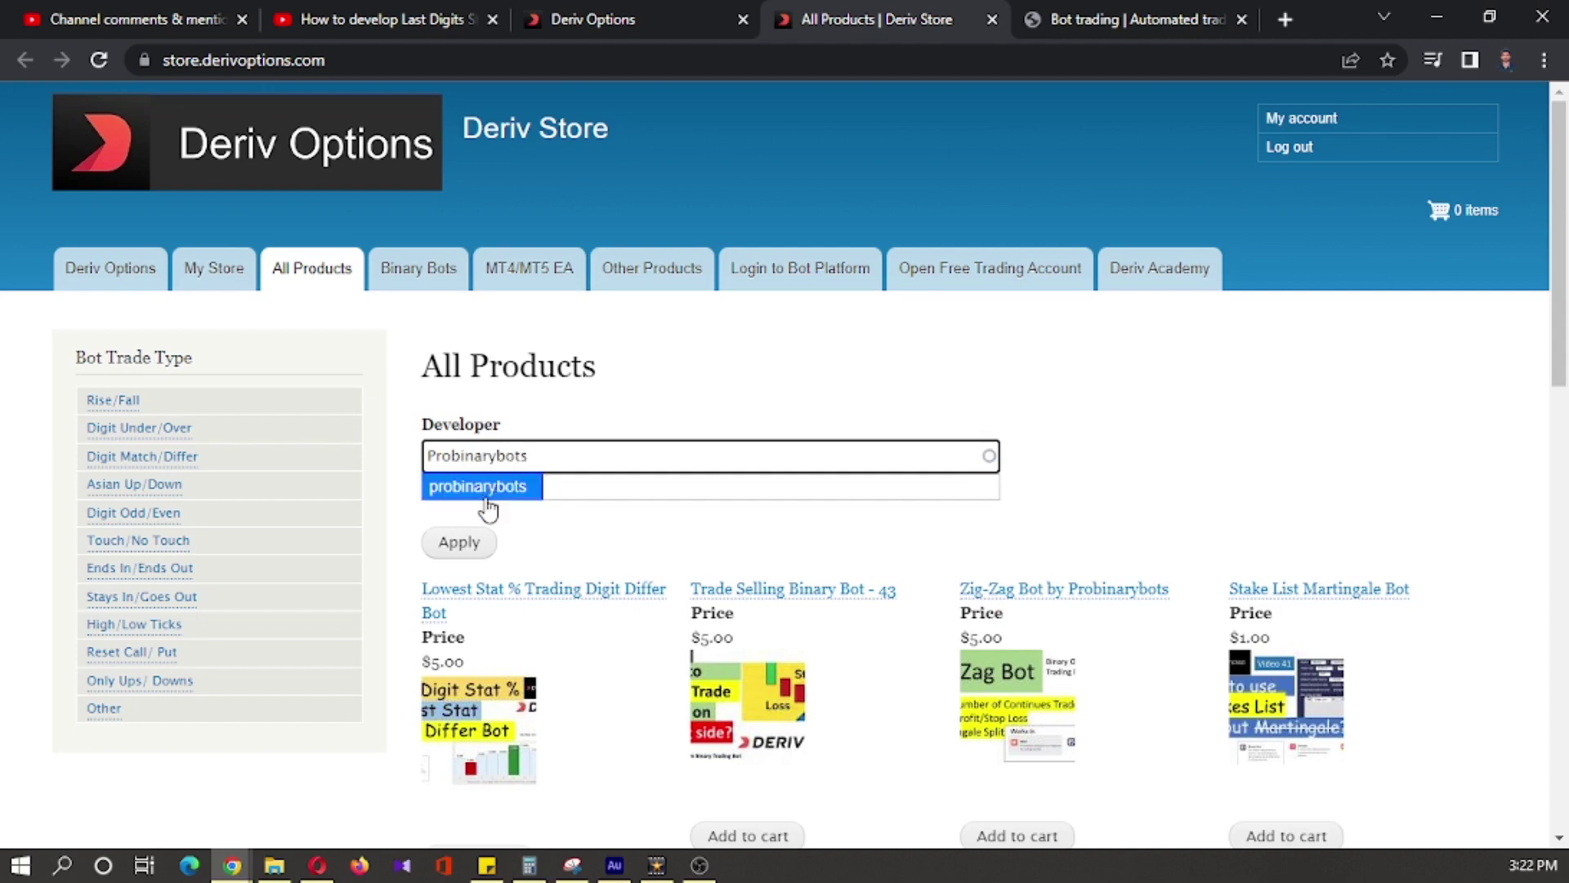
left_click(484, 487)
left_click(477, 542)
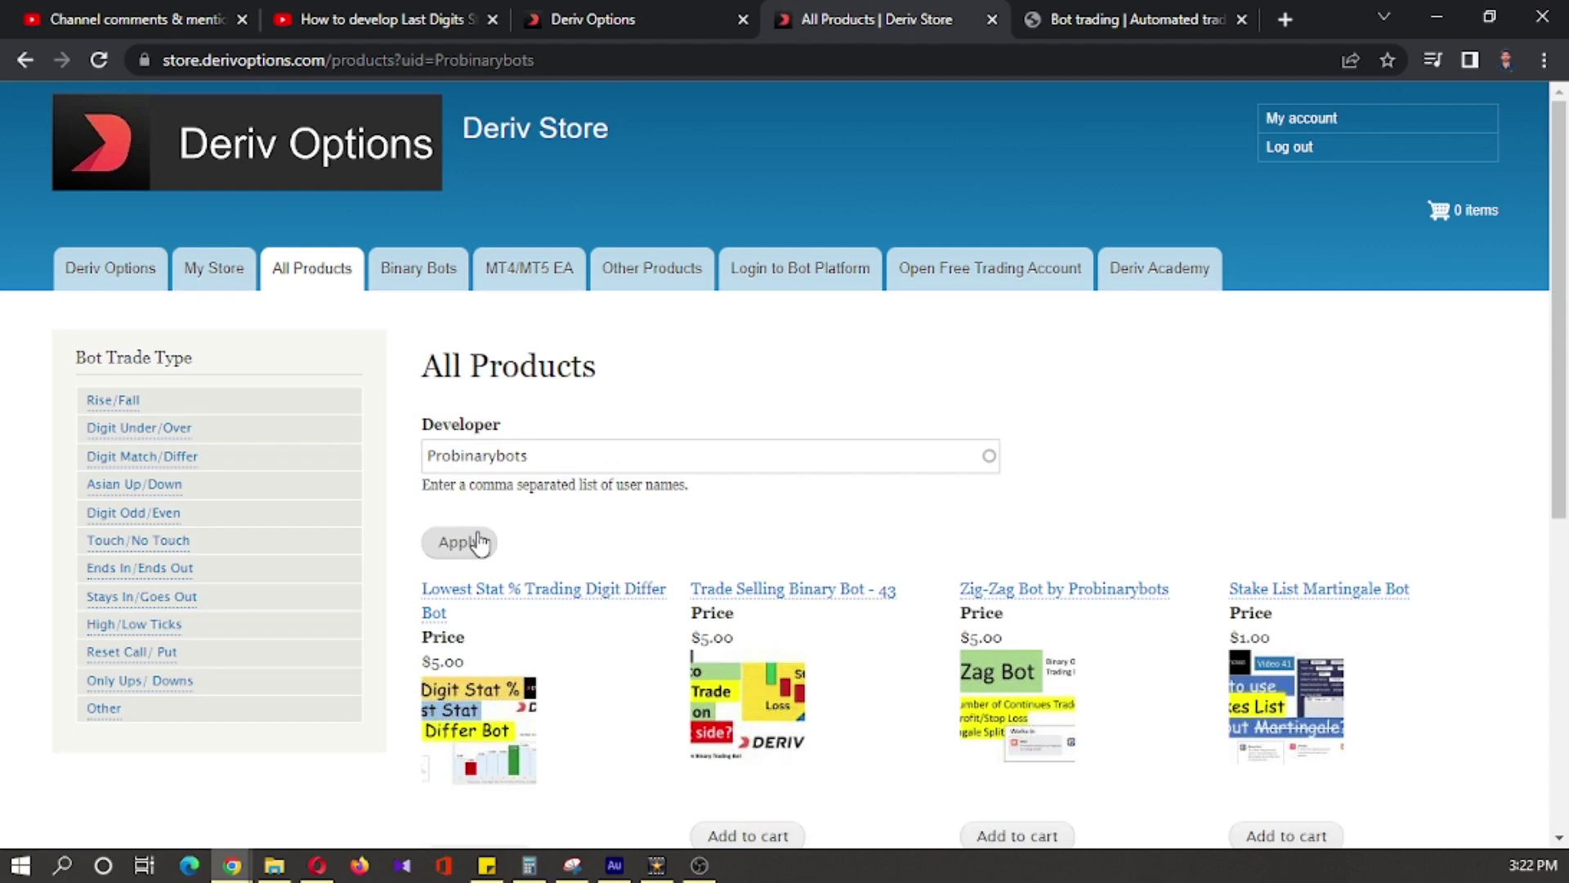
scroll(478, 542, "down", 1)
scroll(478, 542, "down", 2)
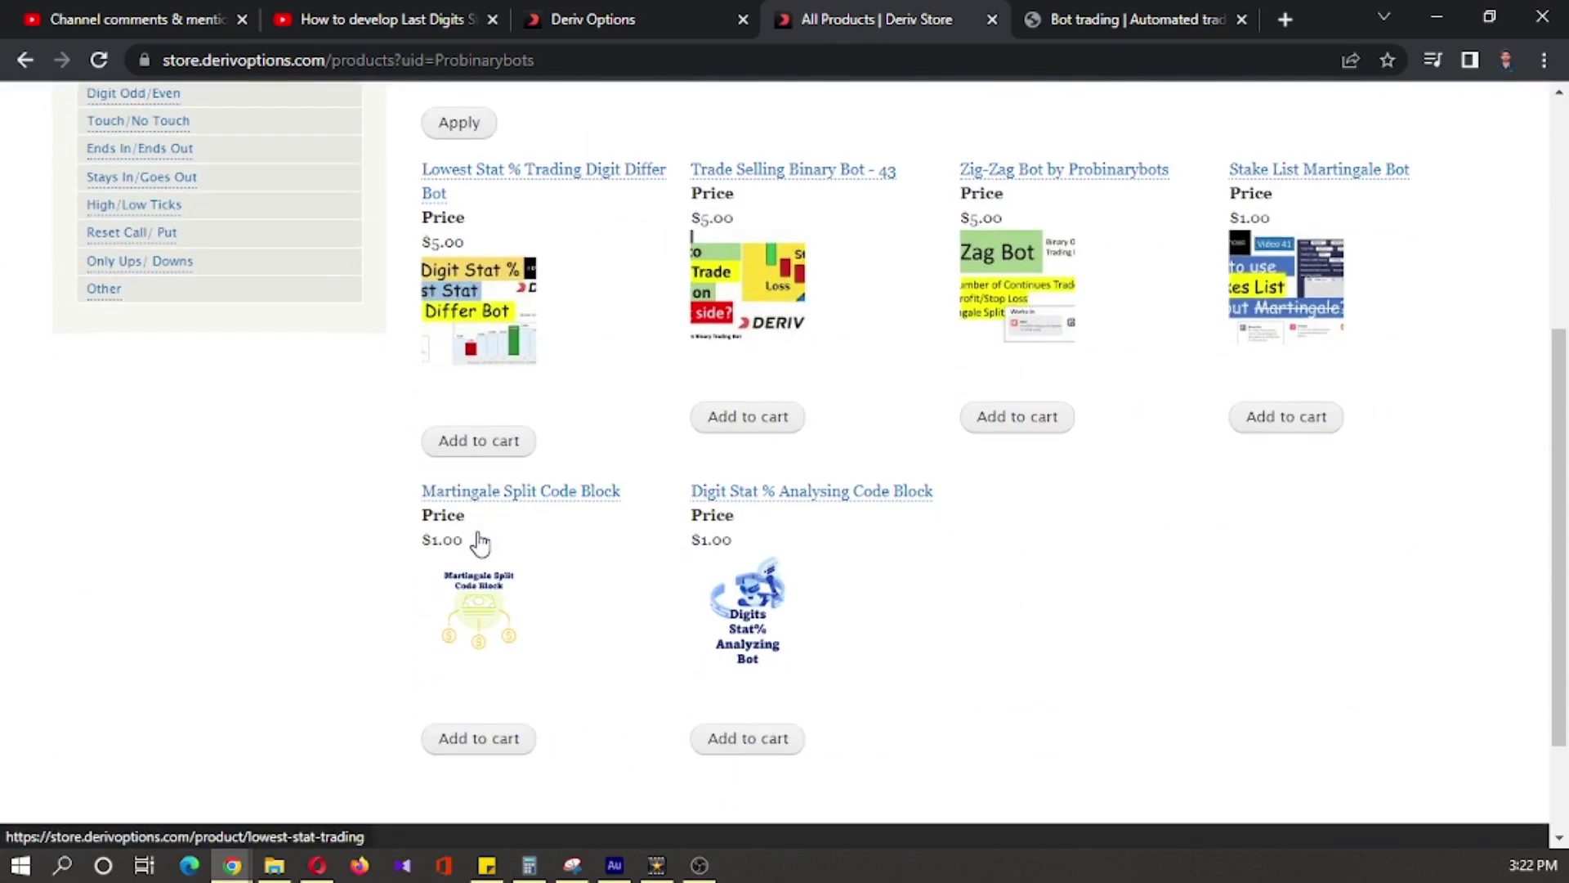
scroll(478, 543, "up", 1)
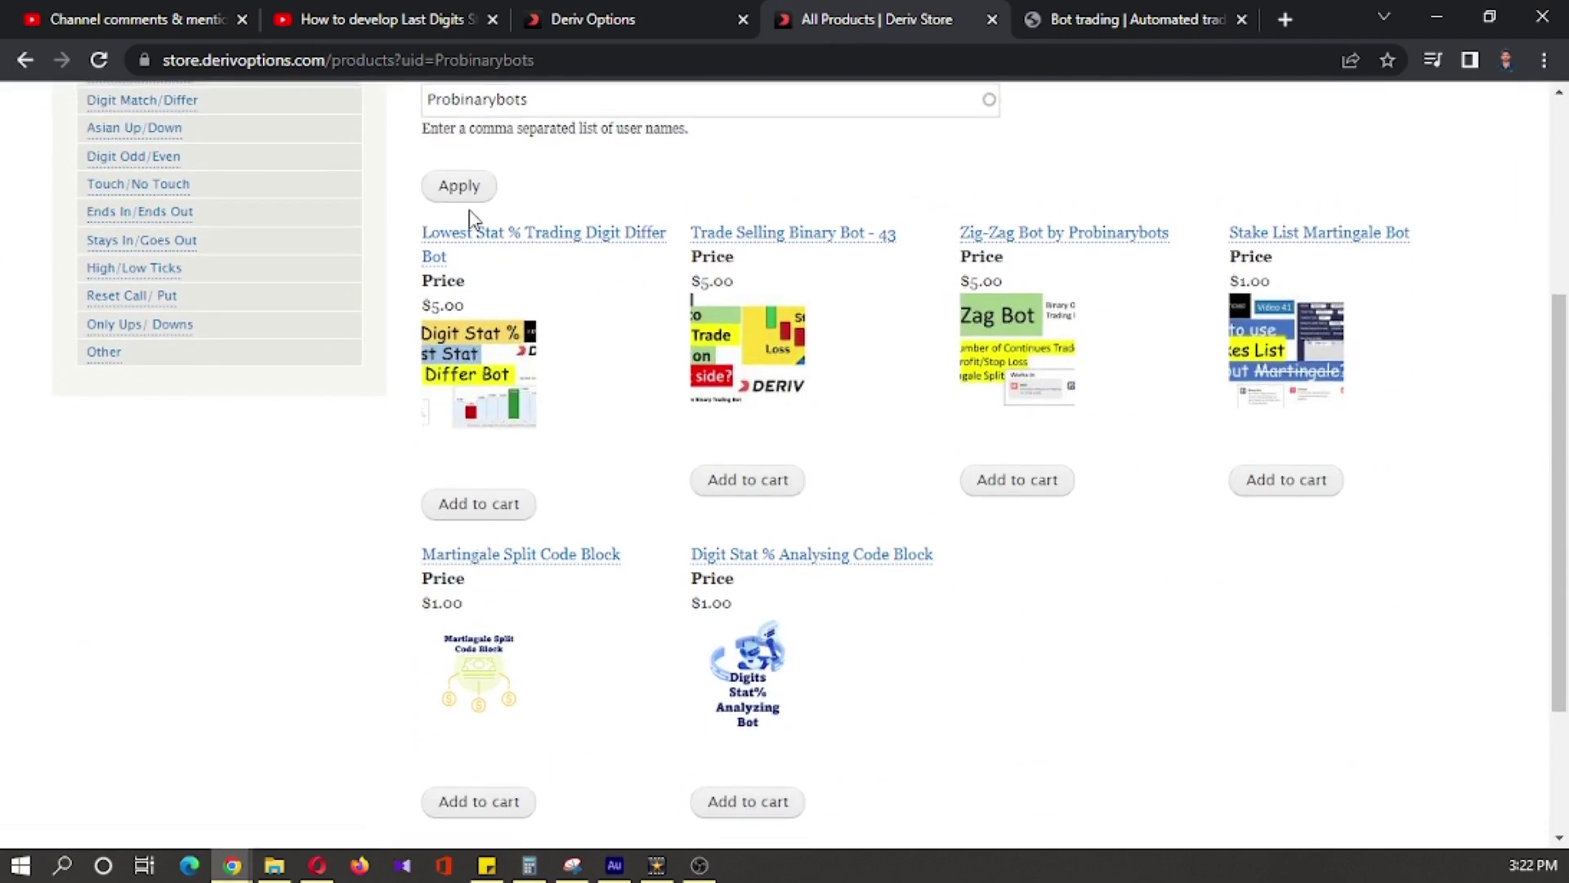
scroll(469, 217, "up", 1)
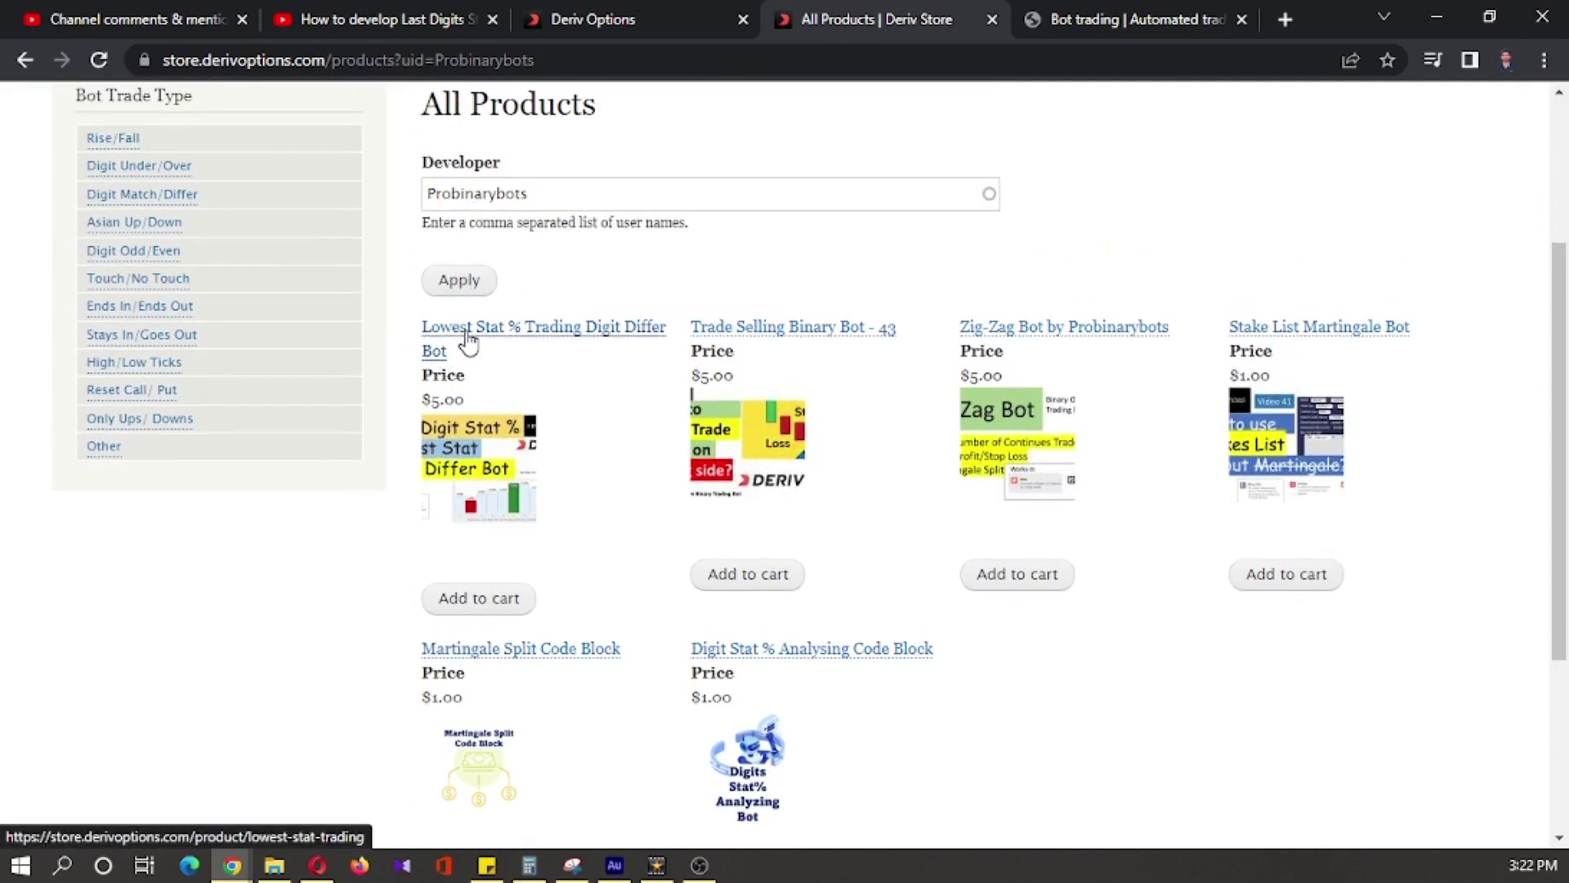
Step: View the Lowest Stat % Trading Digit Differ Bot page ($5.00) and its block settings image
left_click(466, 341)
scroll(467, 341, "down", 2)
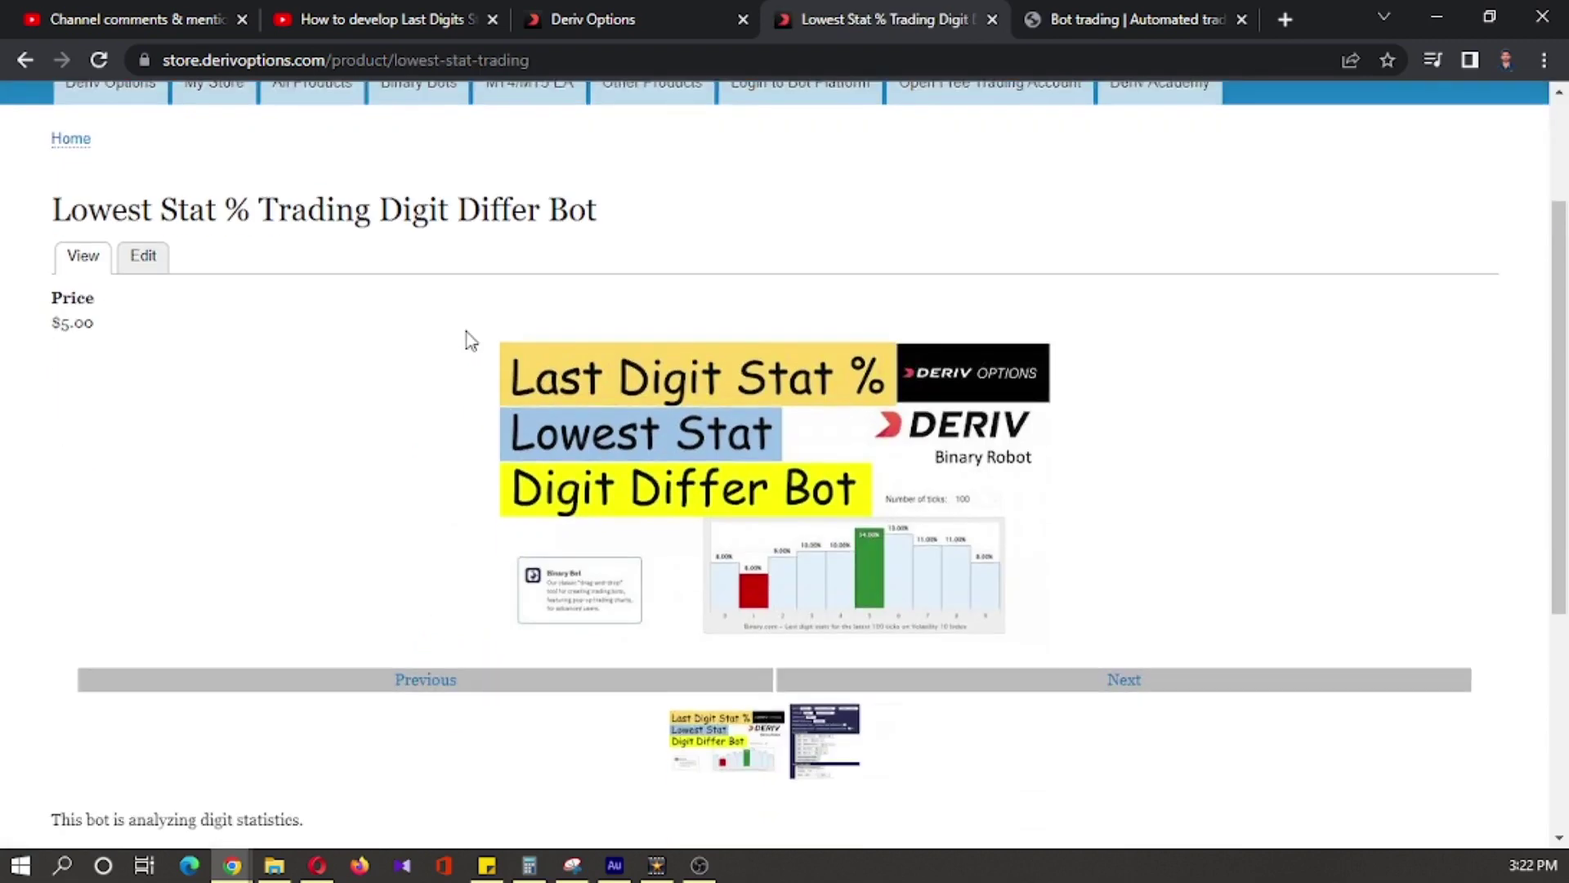
scroll(467, 341, "down", 3)
left_click(832, 414)
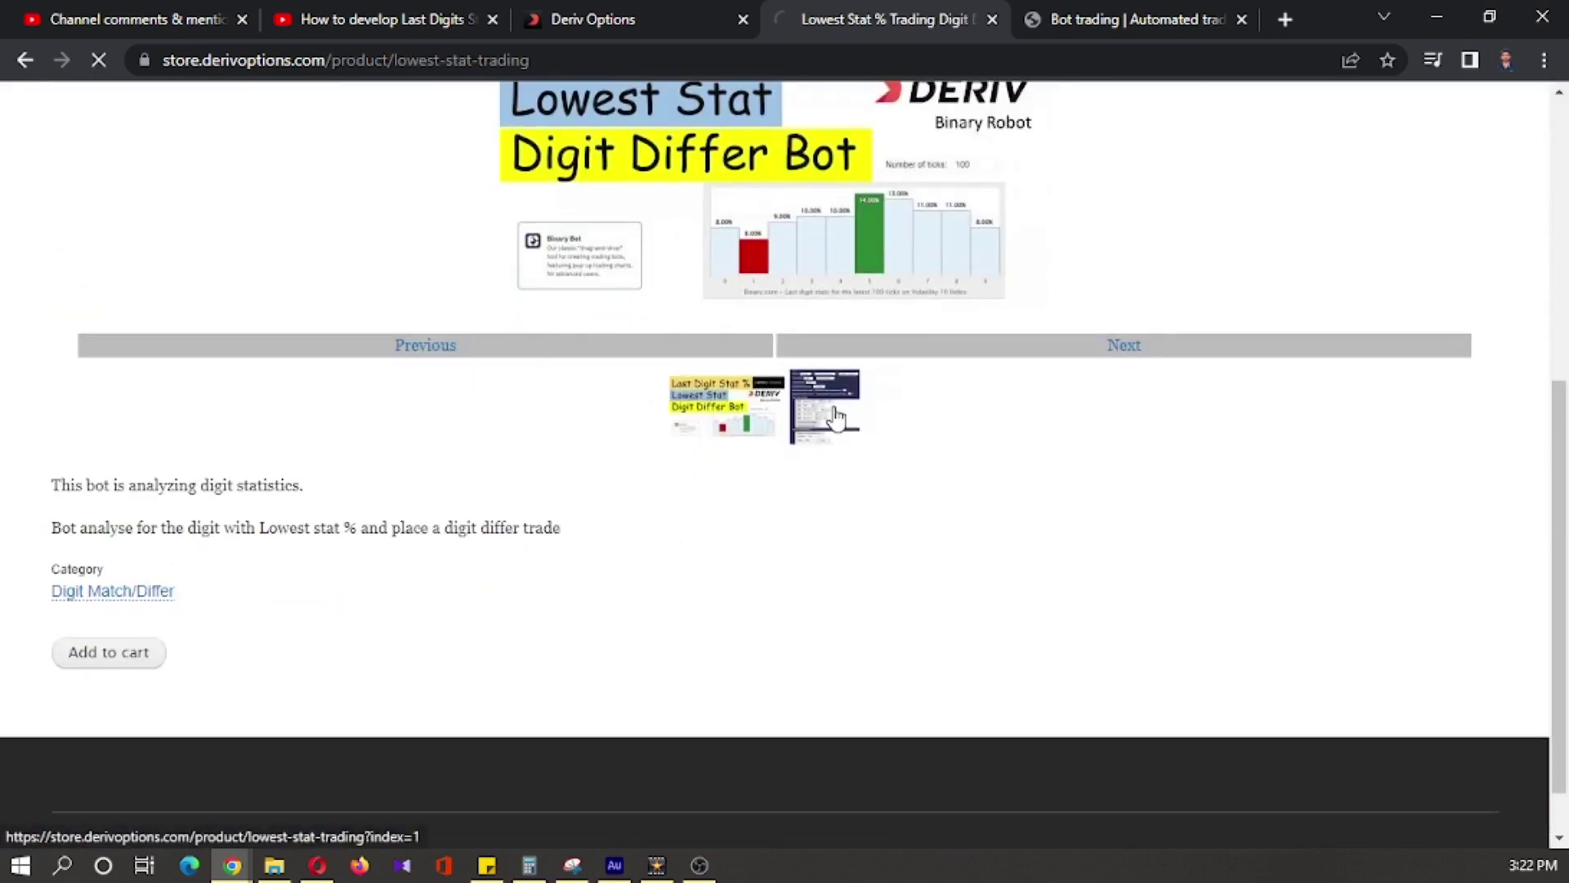
scroll(834, 417, "down", 2)
scroll(613, 383, "down", 1)
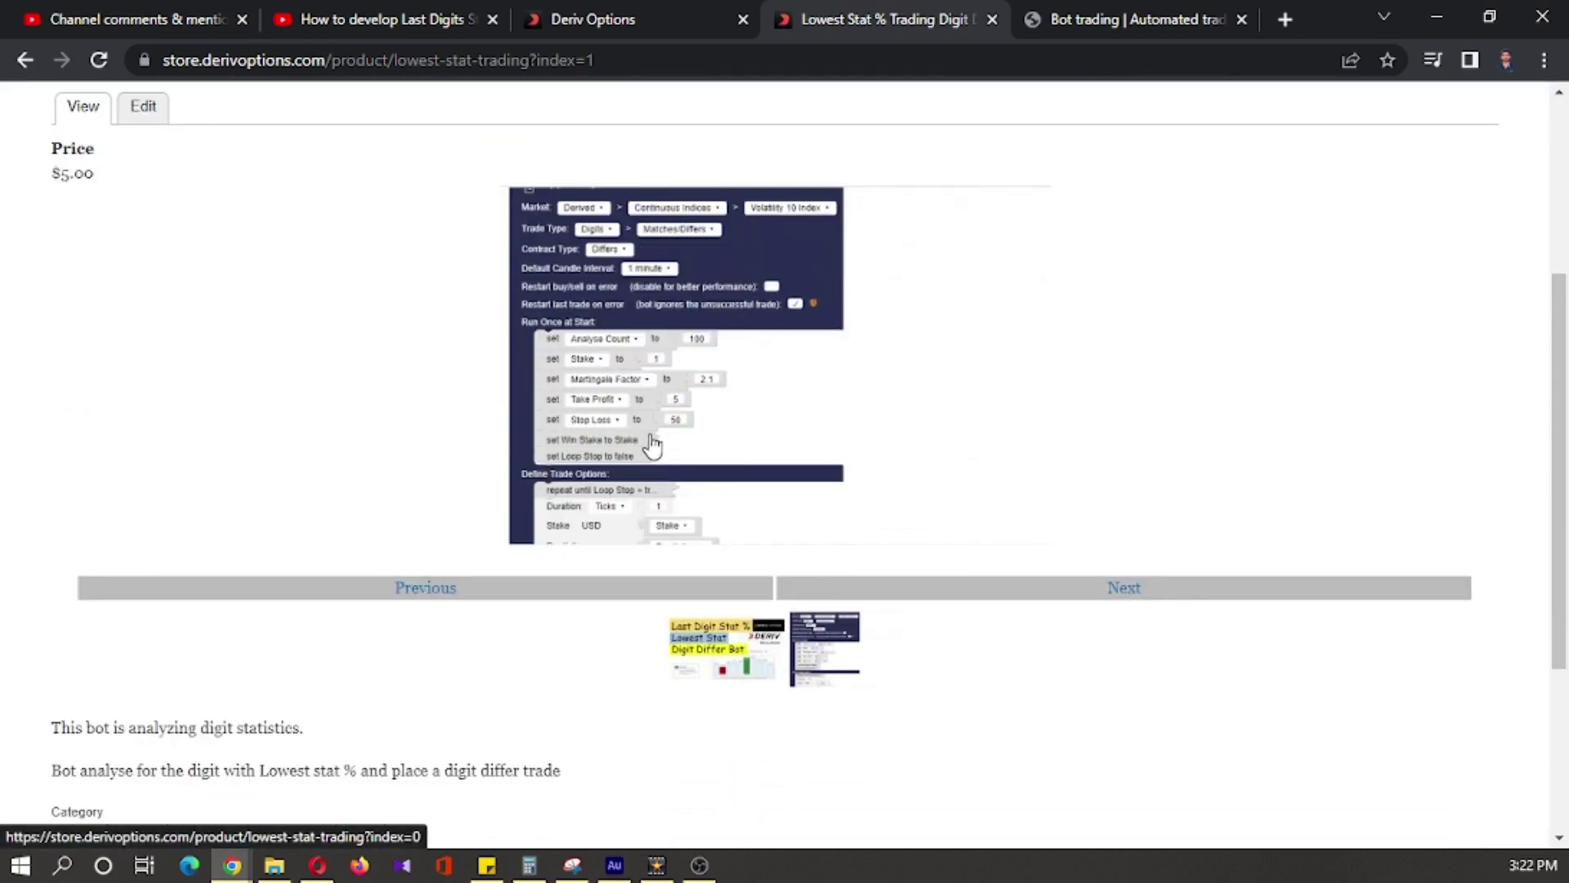
scroll(643, 447, "down", 1)
scroll(651, 445, "up", 1)
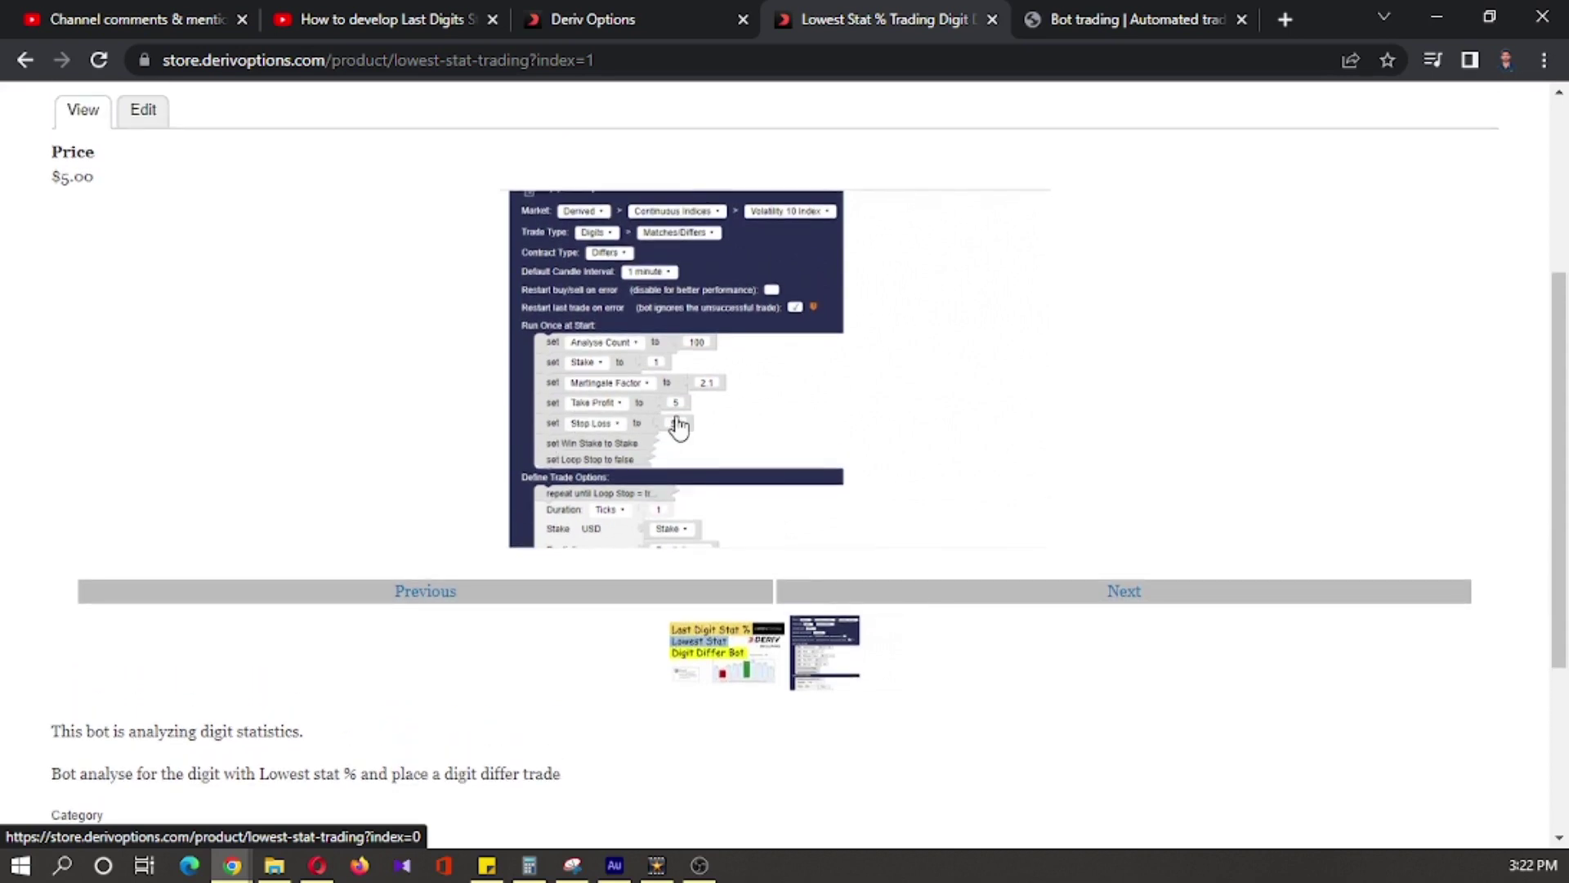
left_click(1020, 16)
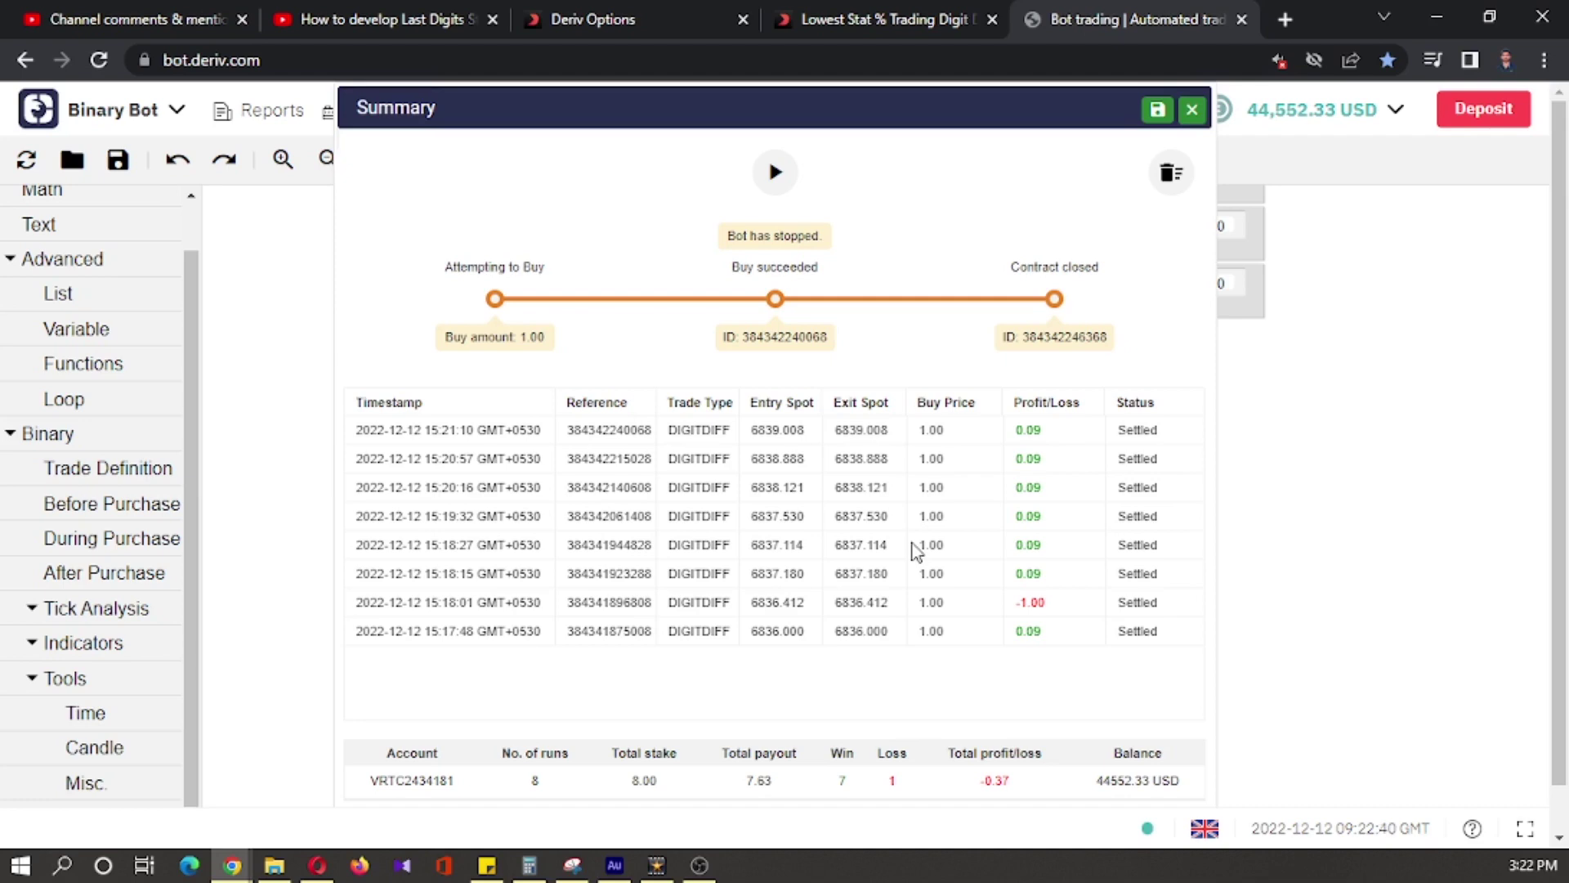
left_click(812, 23)
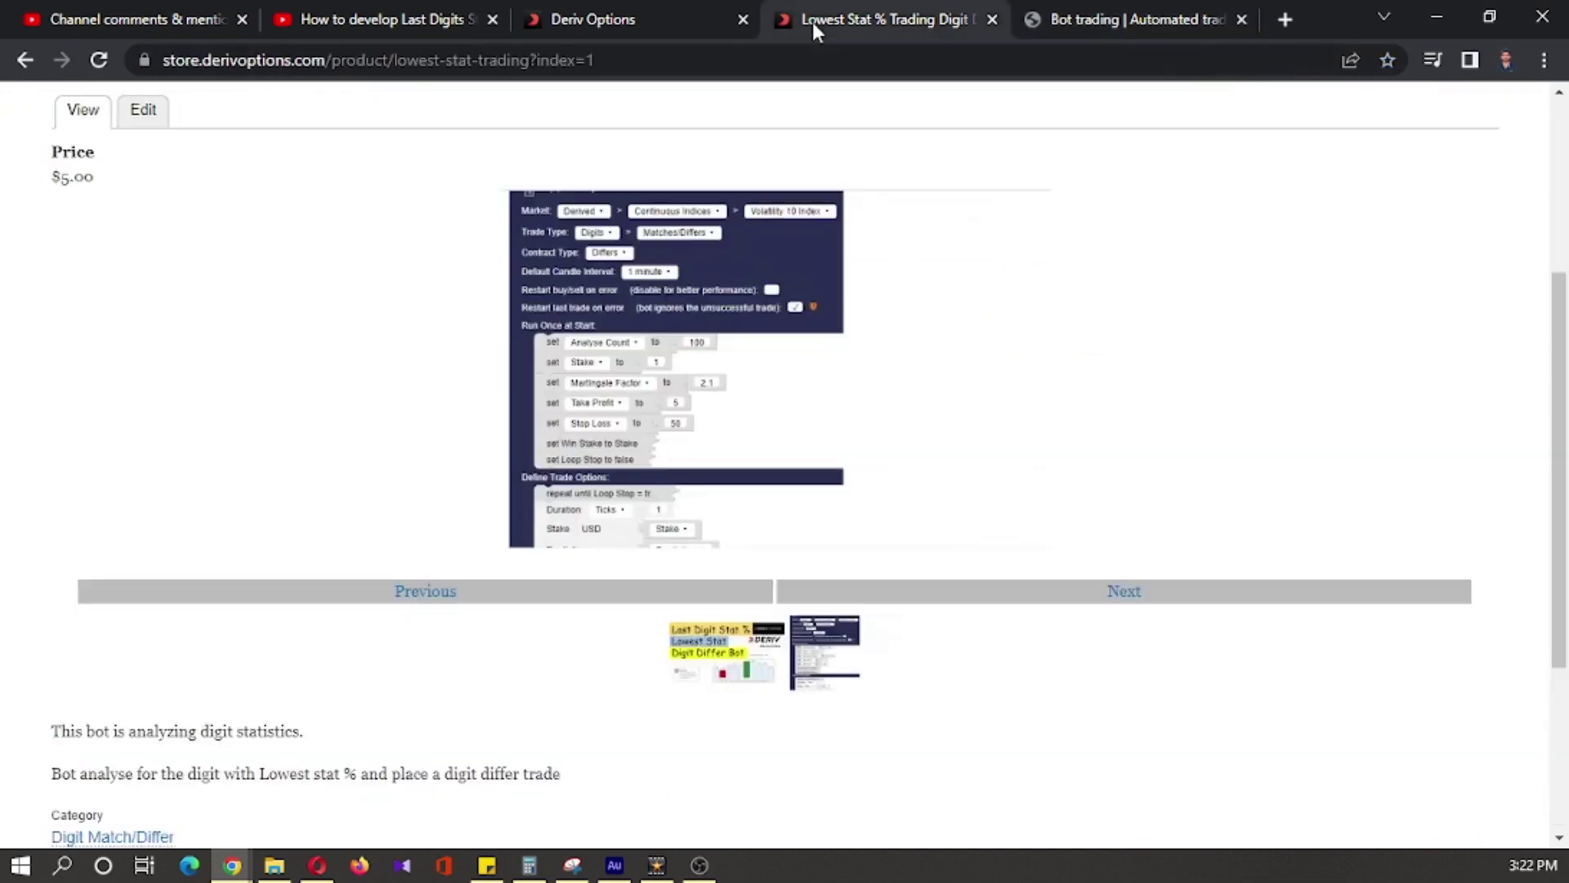
scroll(787, 124, "up", 3)
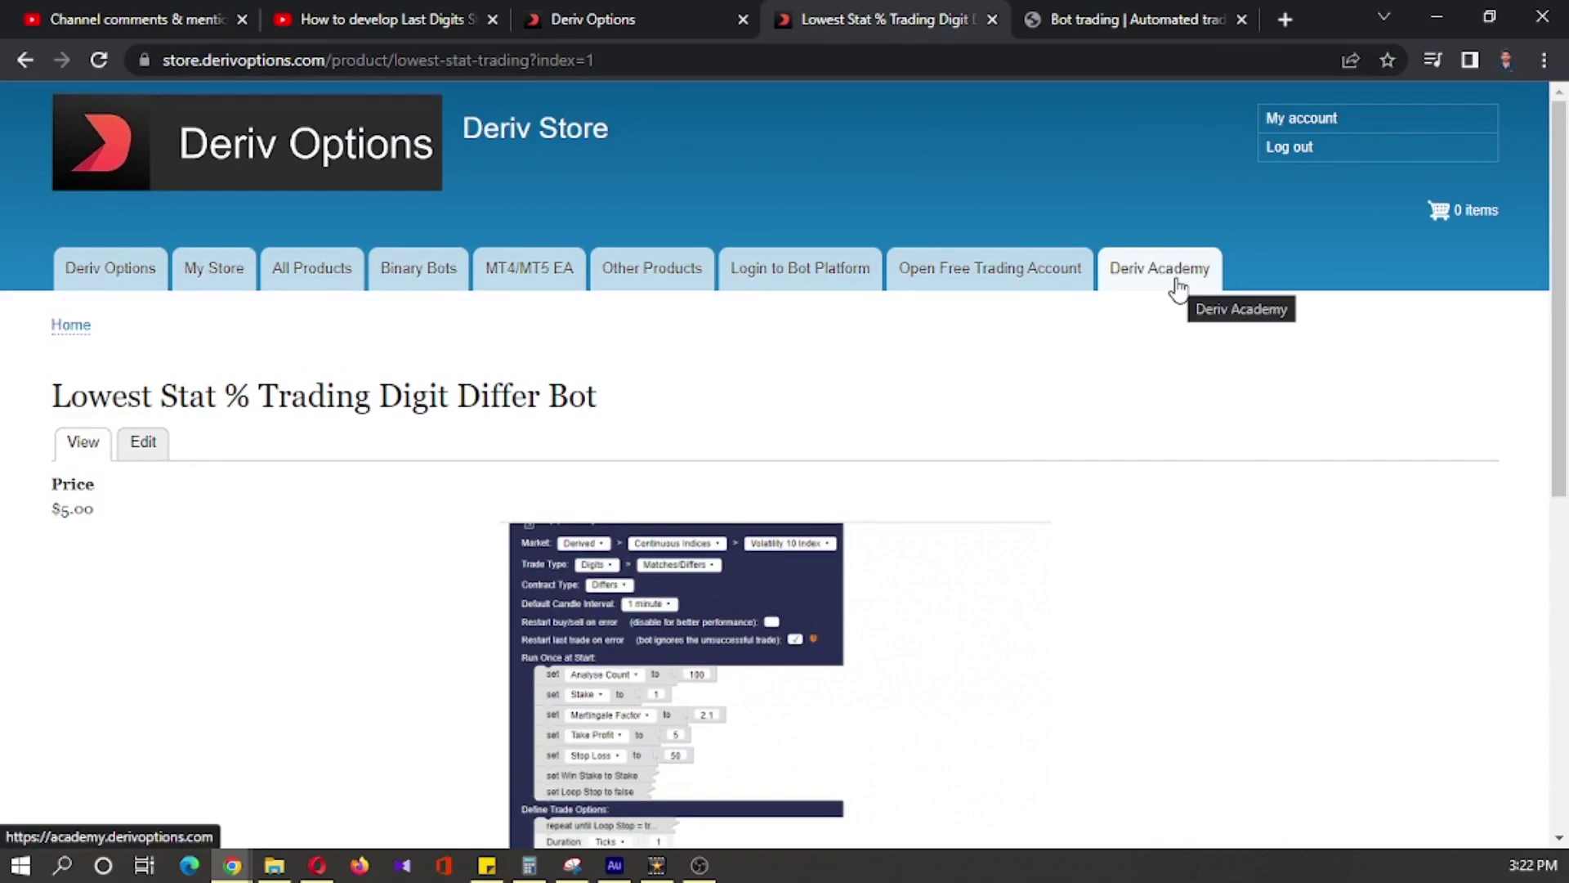
Step: From Deriv Academy's Binary Bot Development category, read the Stop Loss and Take Profit article
left_click(1177, 287)
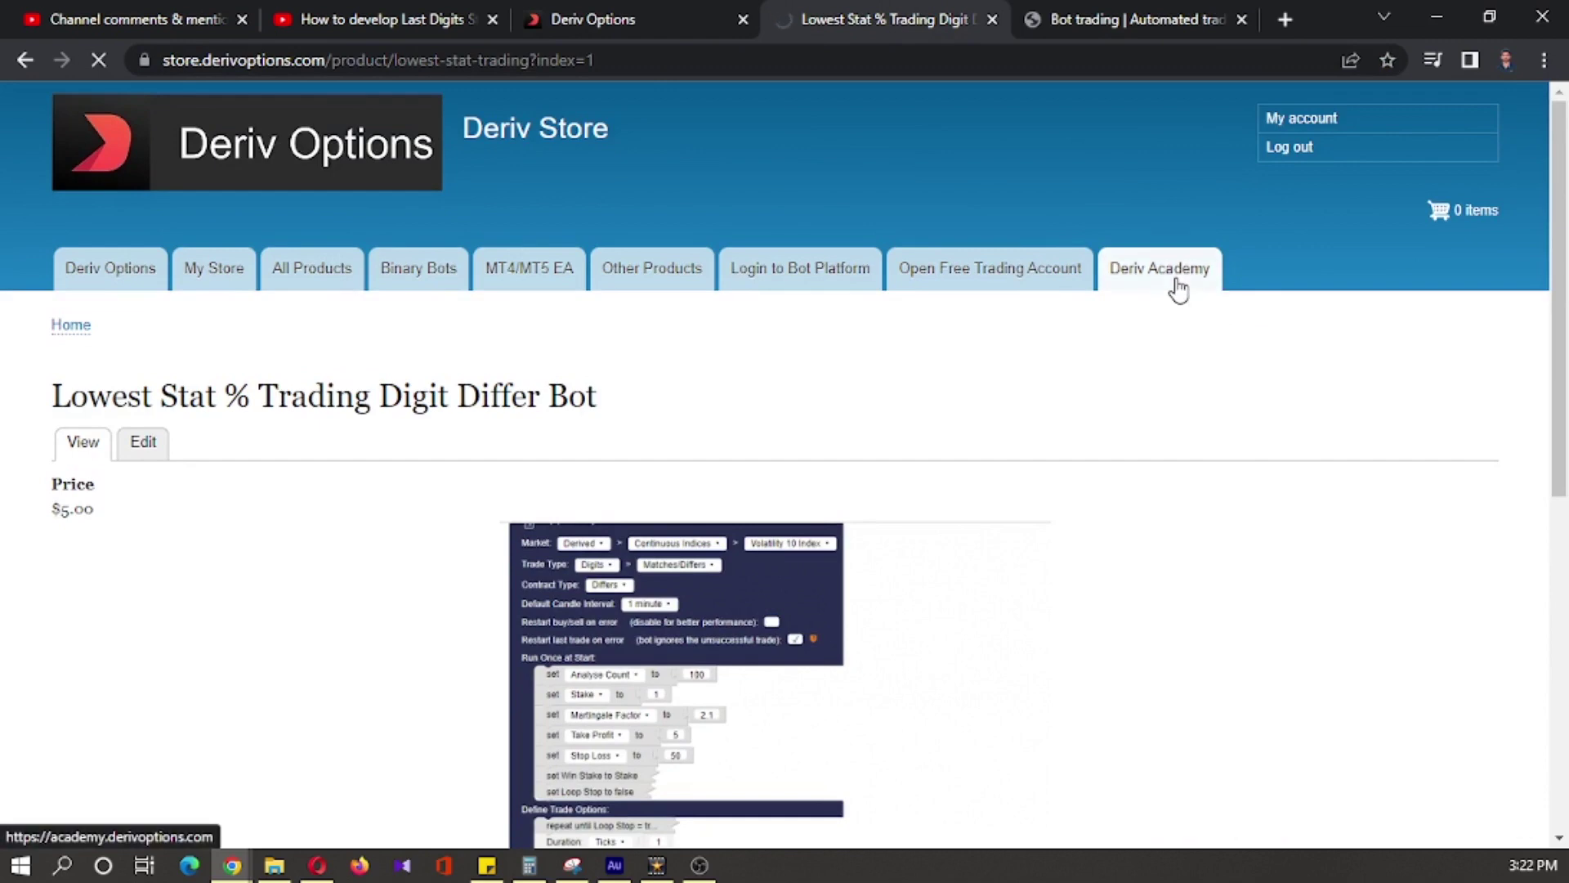
scroll(821, 614, "down", 2)
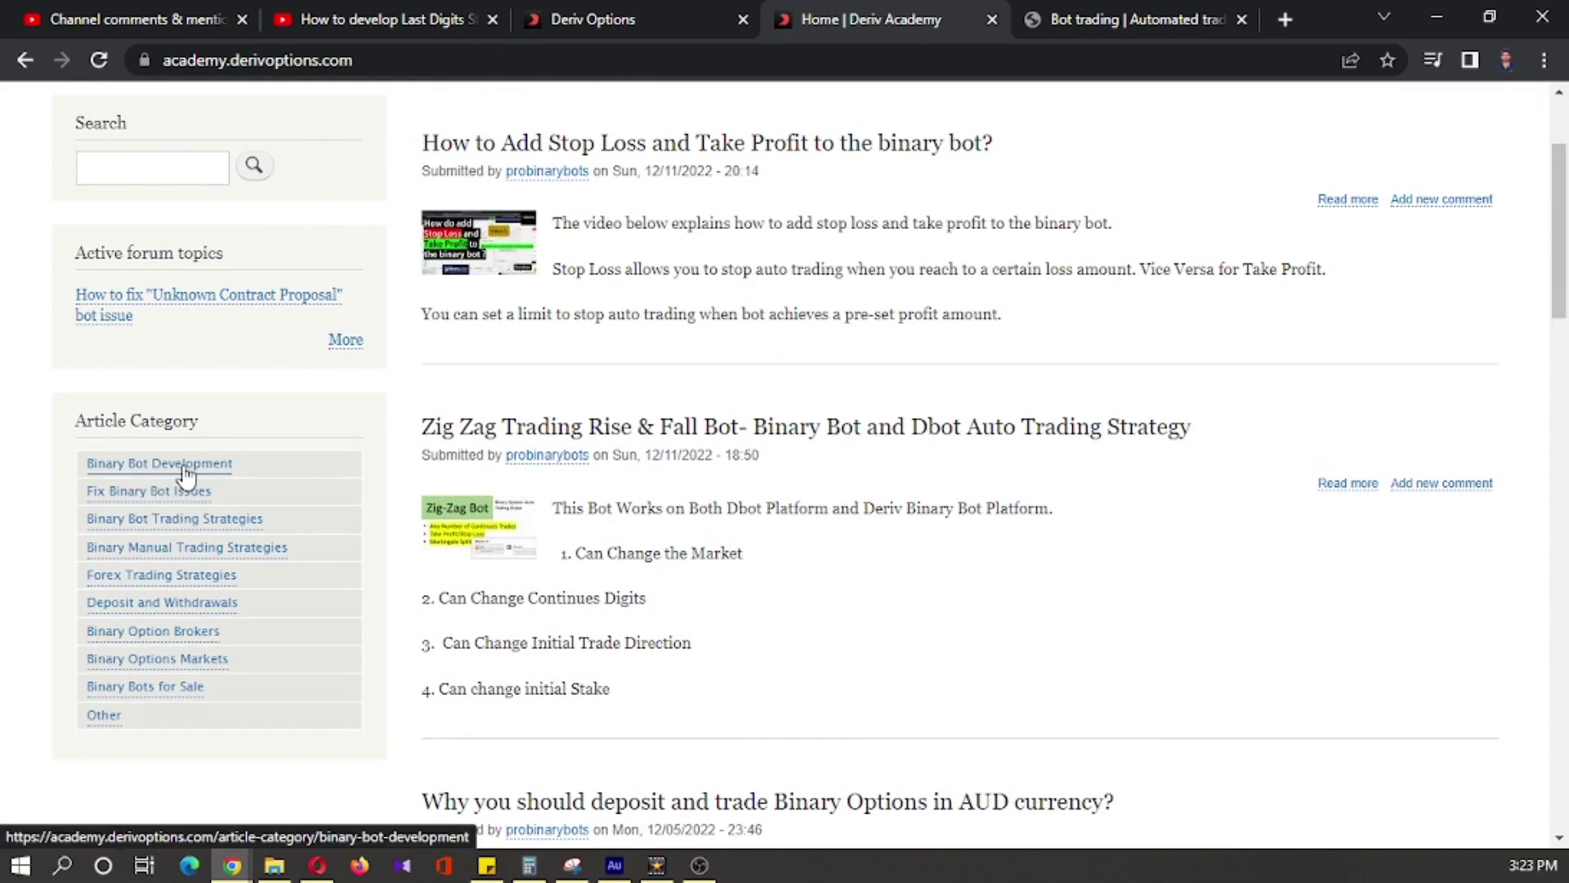
left_click(183, 467)
scroll(859, 491, "down", 1)
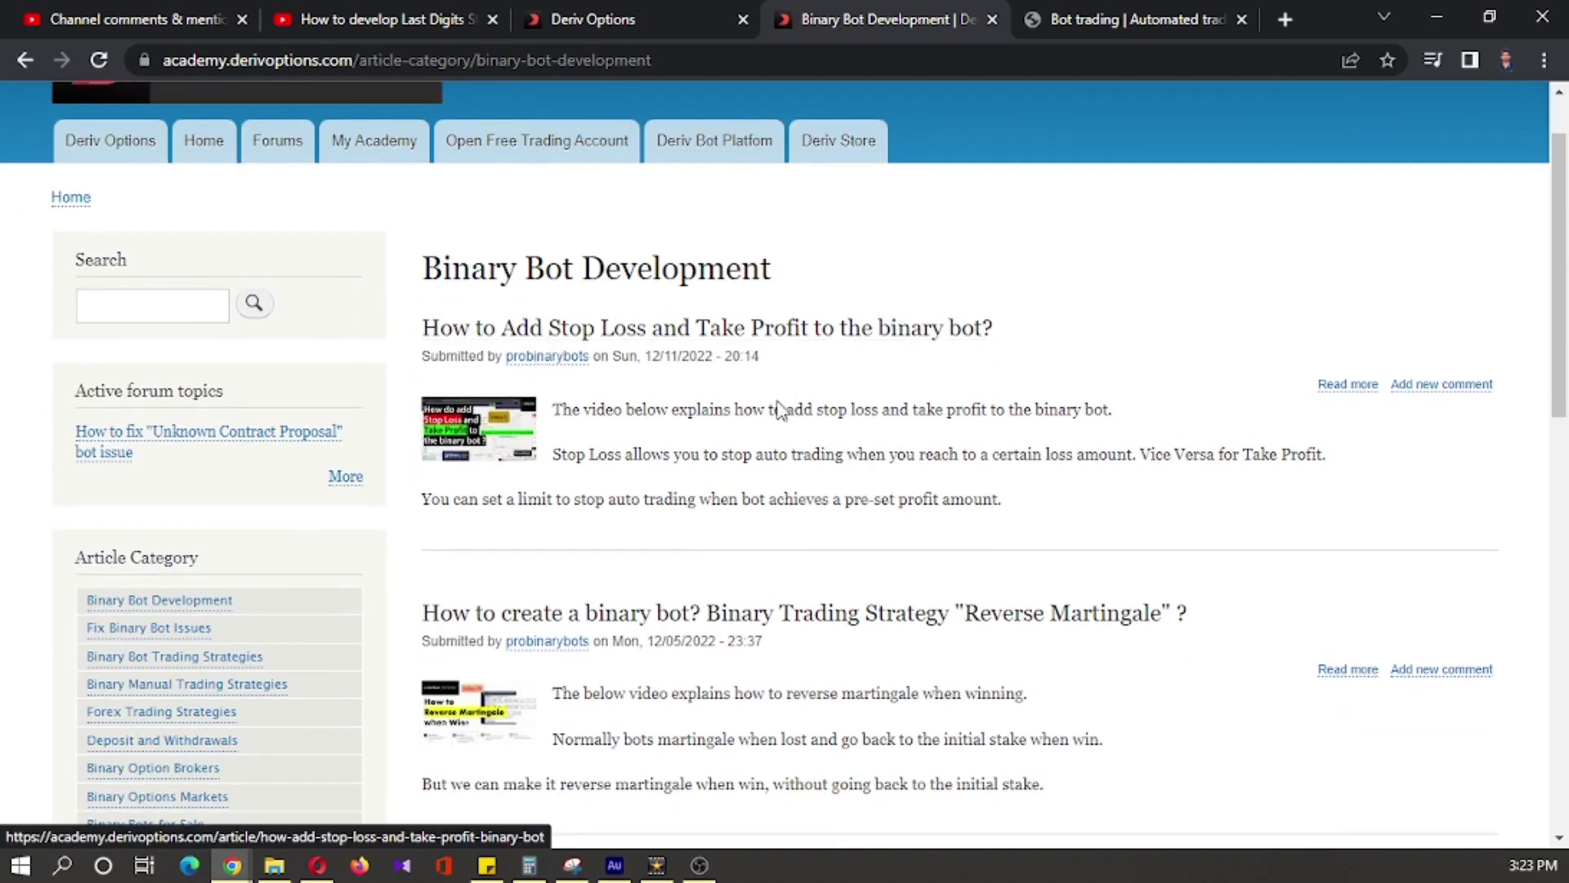
scroll(770, 560, "down", 1)
scroll(833, 393, "up", 2)
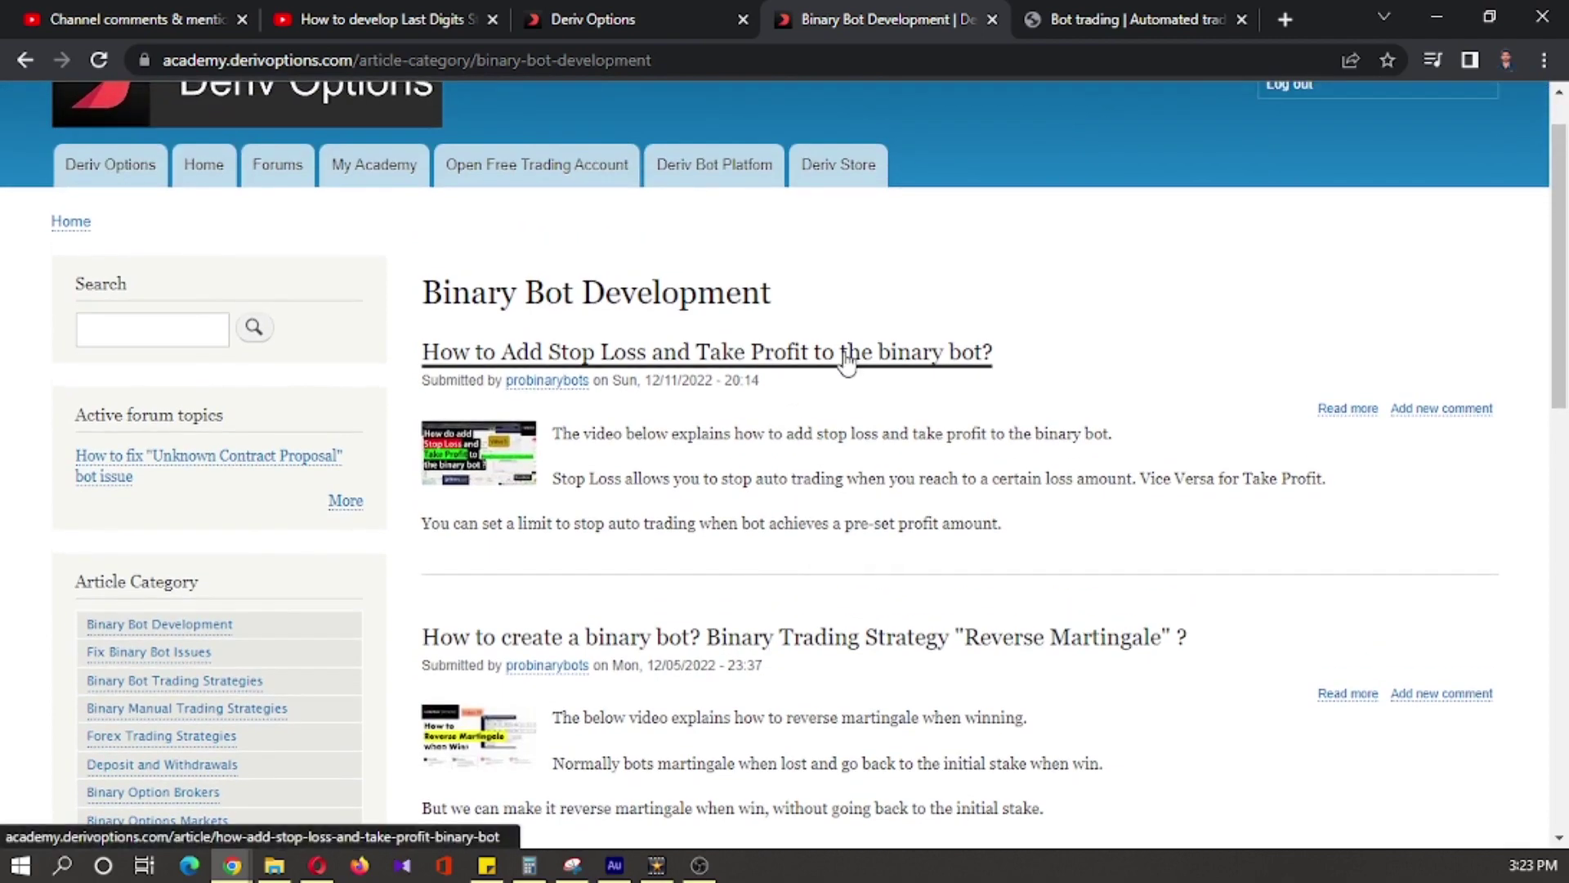
left_click(845, 359)
scroll(843, 351, "down", 5)
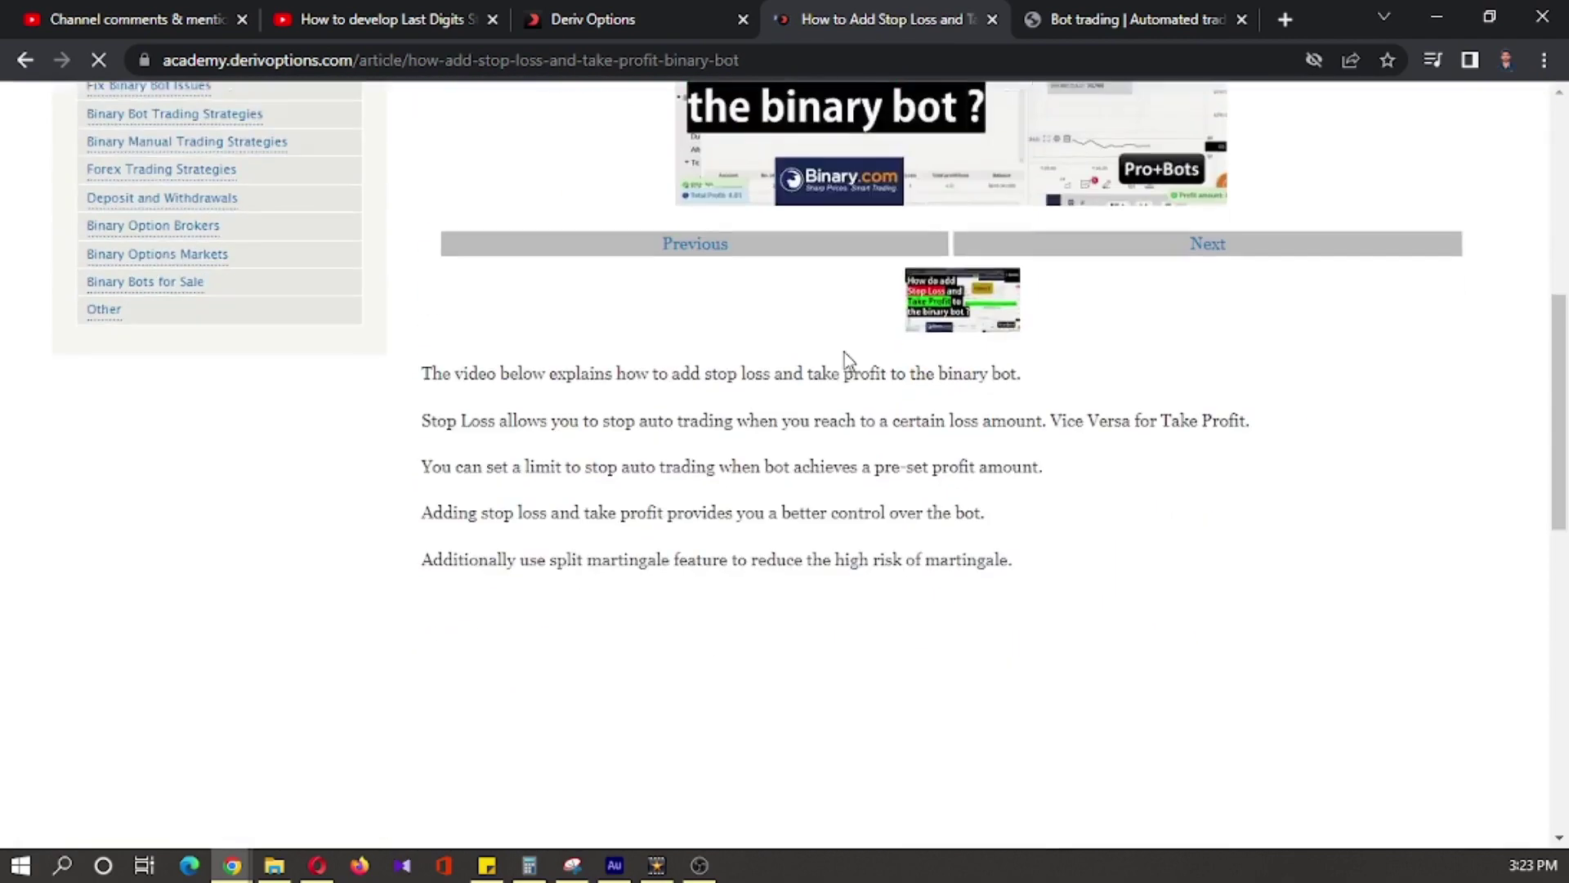
scroll(844, 351, "down", 3)
scroll(844, 353, "down", 3)
scroll(843, 362, "up", 2)
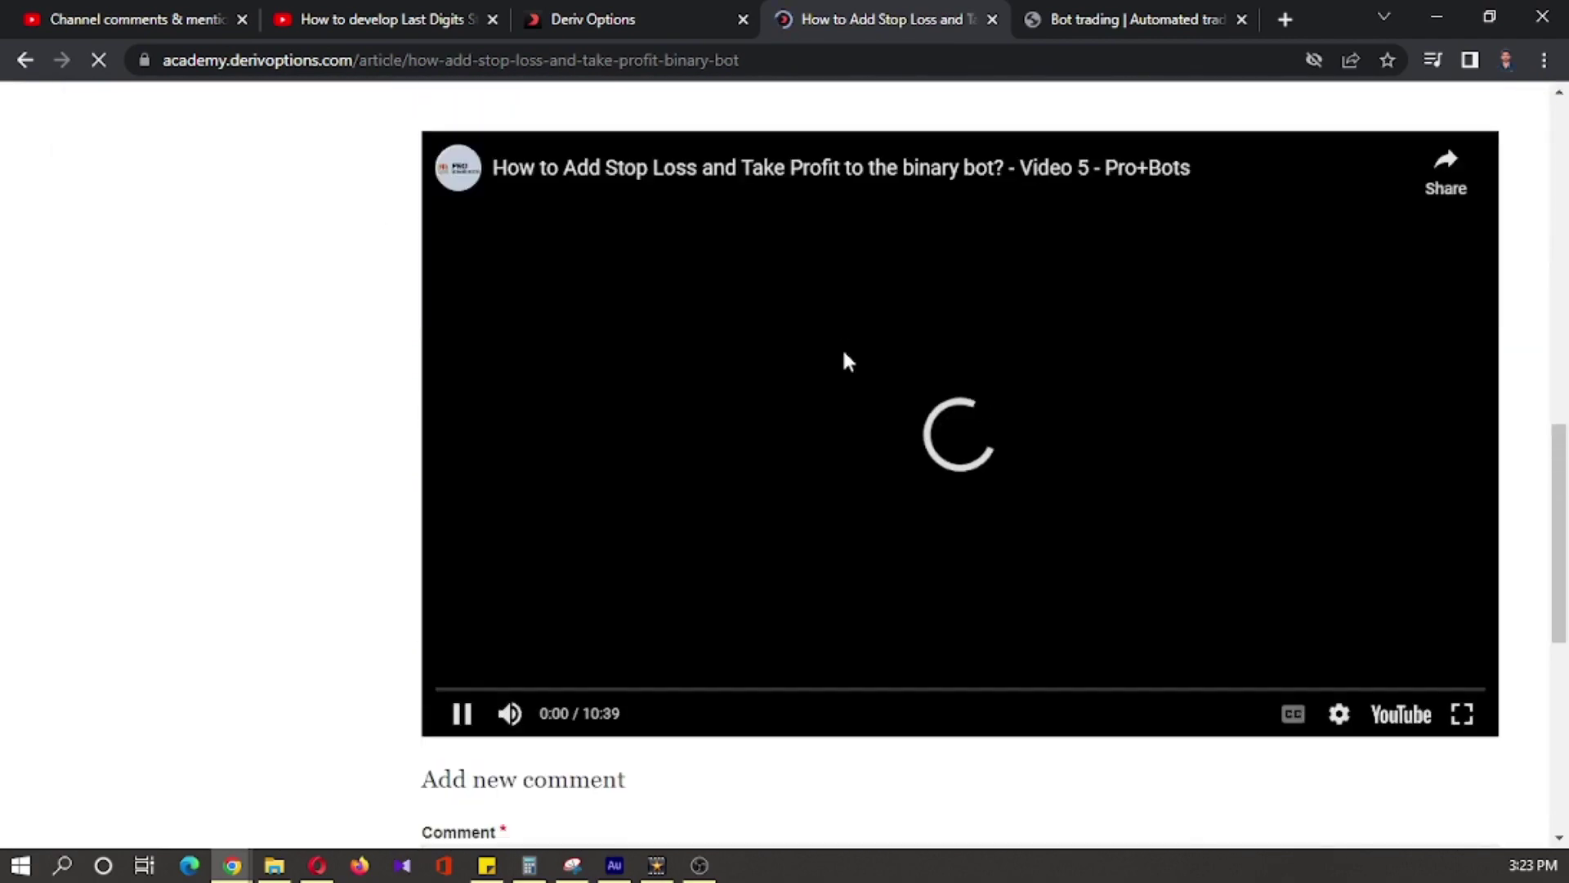
scroll(844, 362, "up", 1)
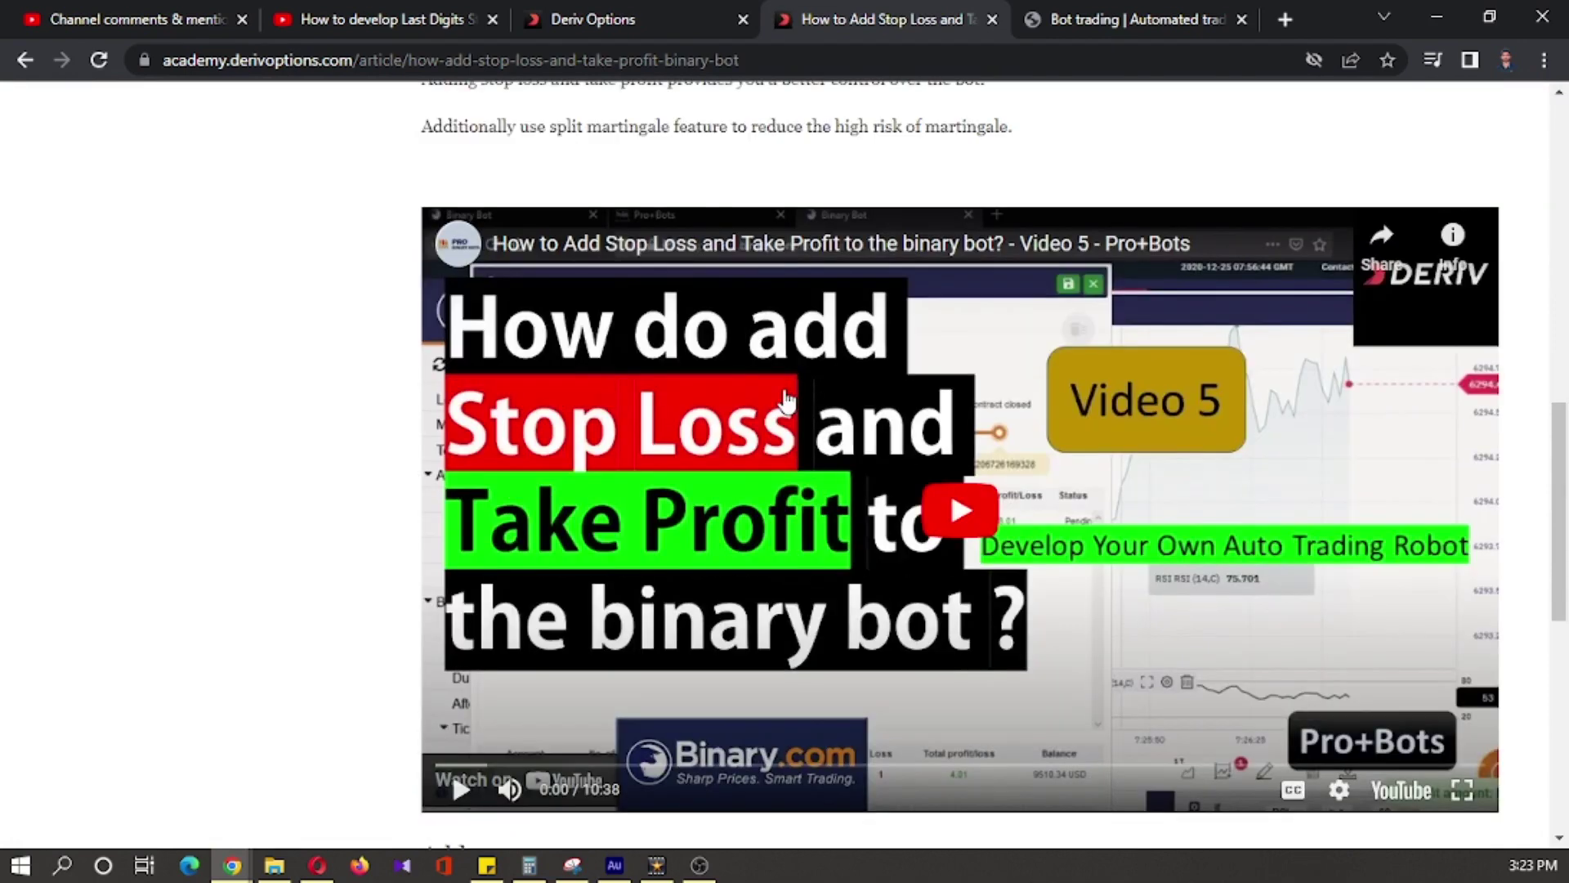
Step: Close the bot's trade summary to reveal its blocks, then show the channel comments in YouTube Studio
left_click(1110, 15)
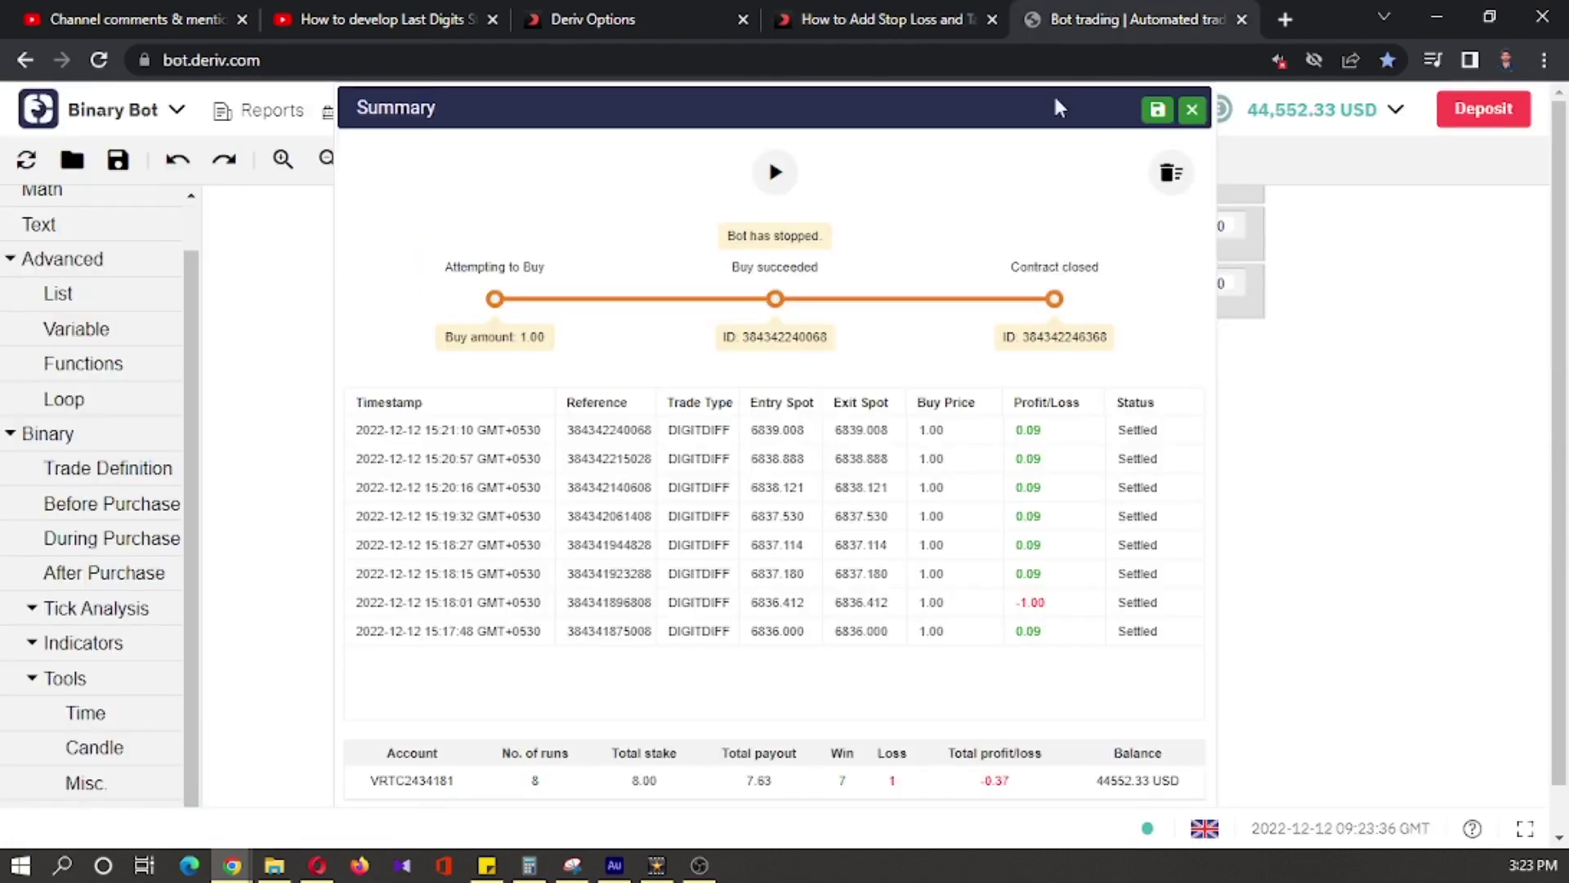
left_click(1192, 110)
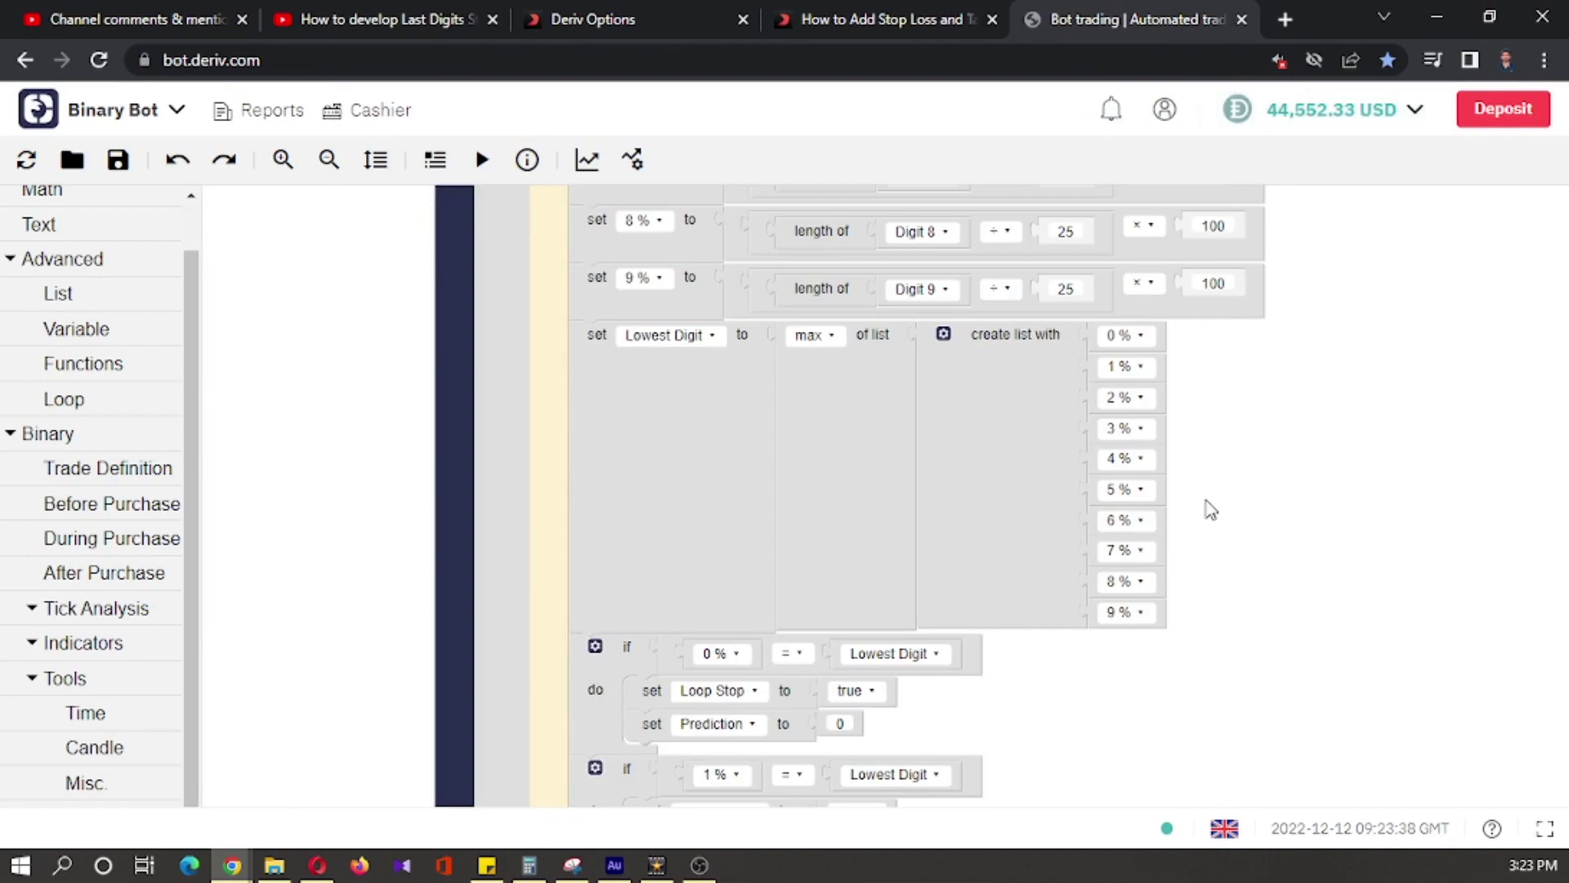
left_click(838, 22)
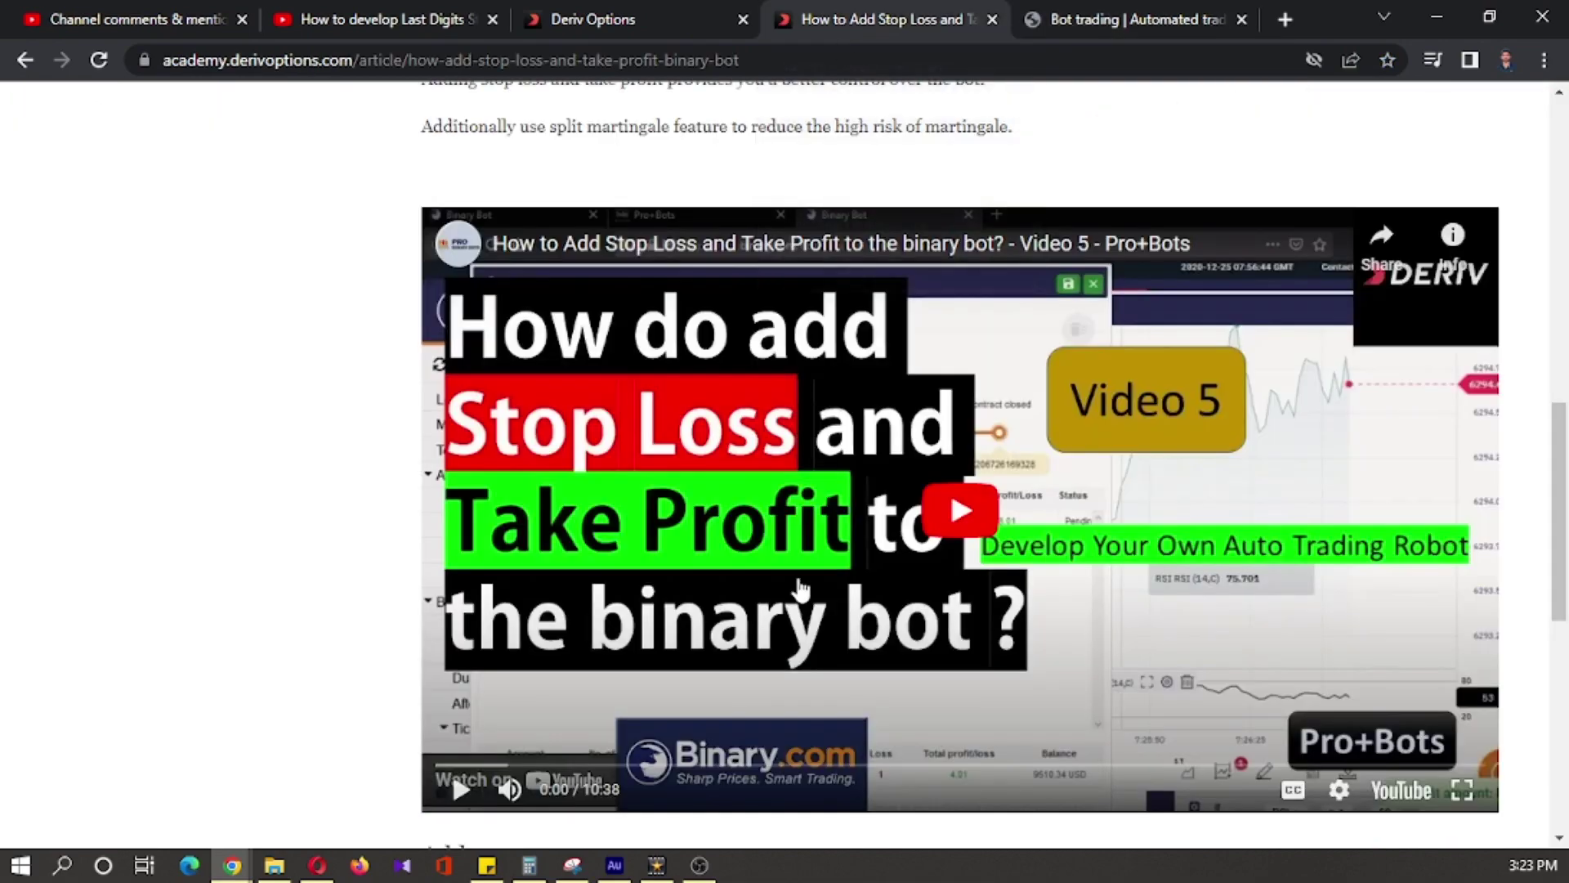
scroll(798, 589, "down", 3)
scroll(799, 590, "down", 3)
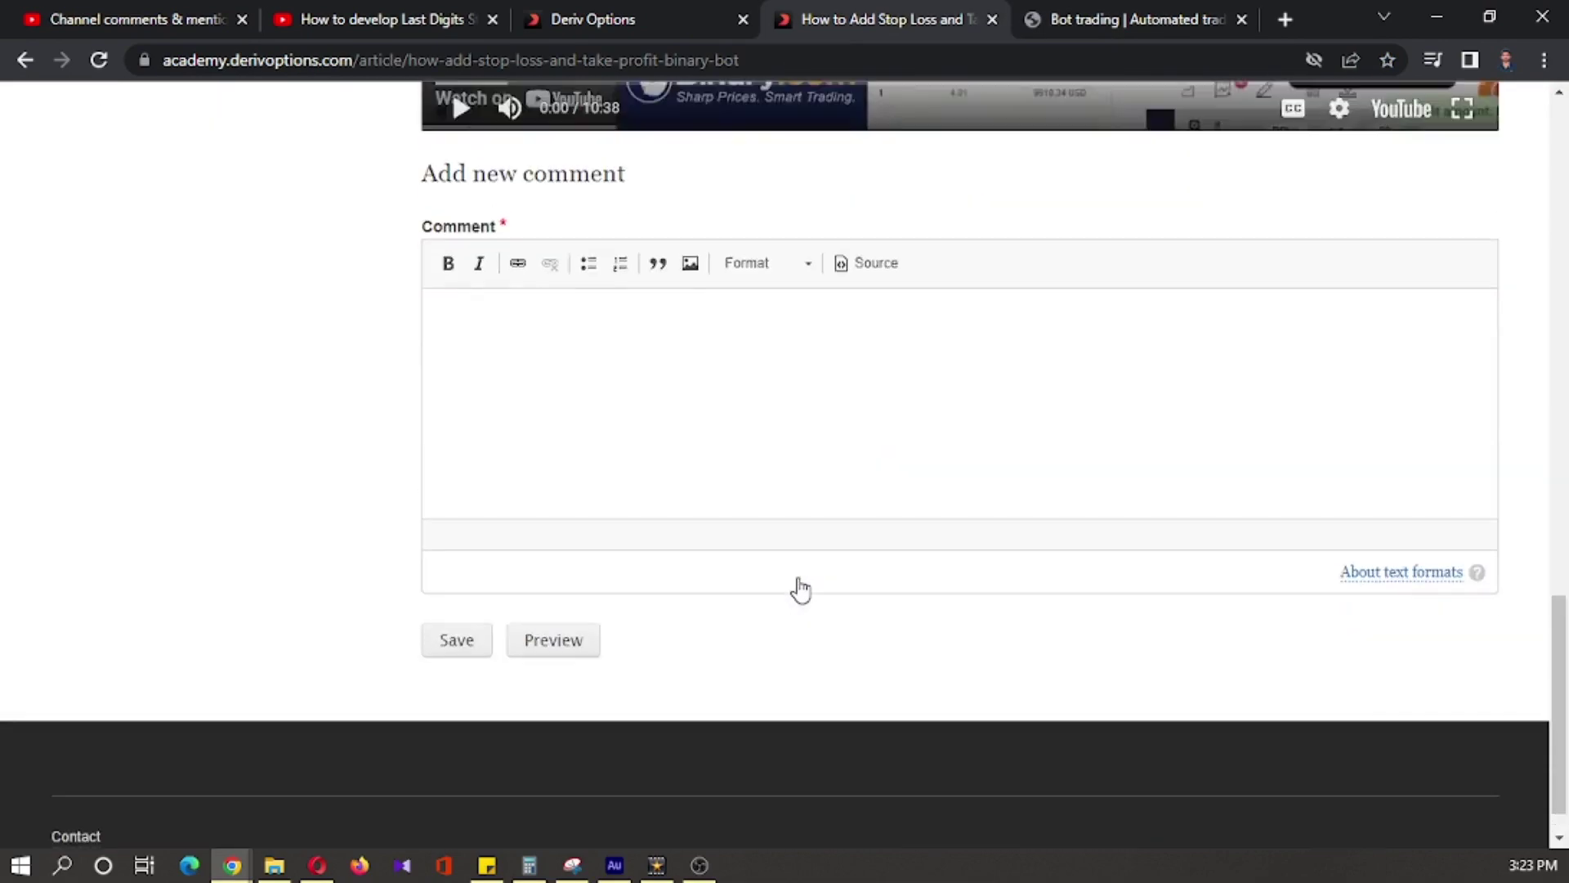
scroll(798, 588, "up", 8)
scroll(801, 577, "up", 5)
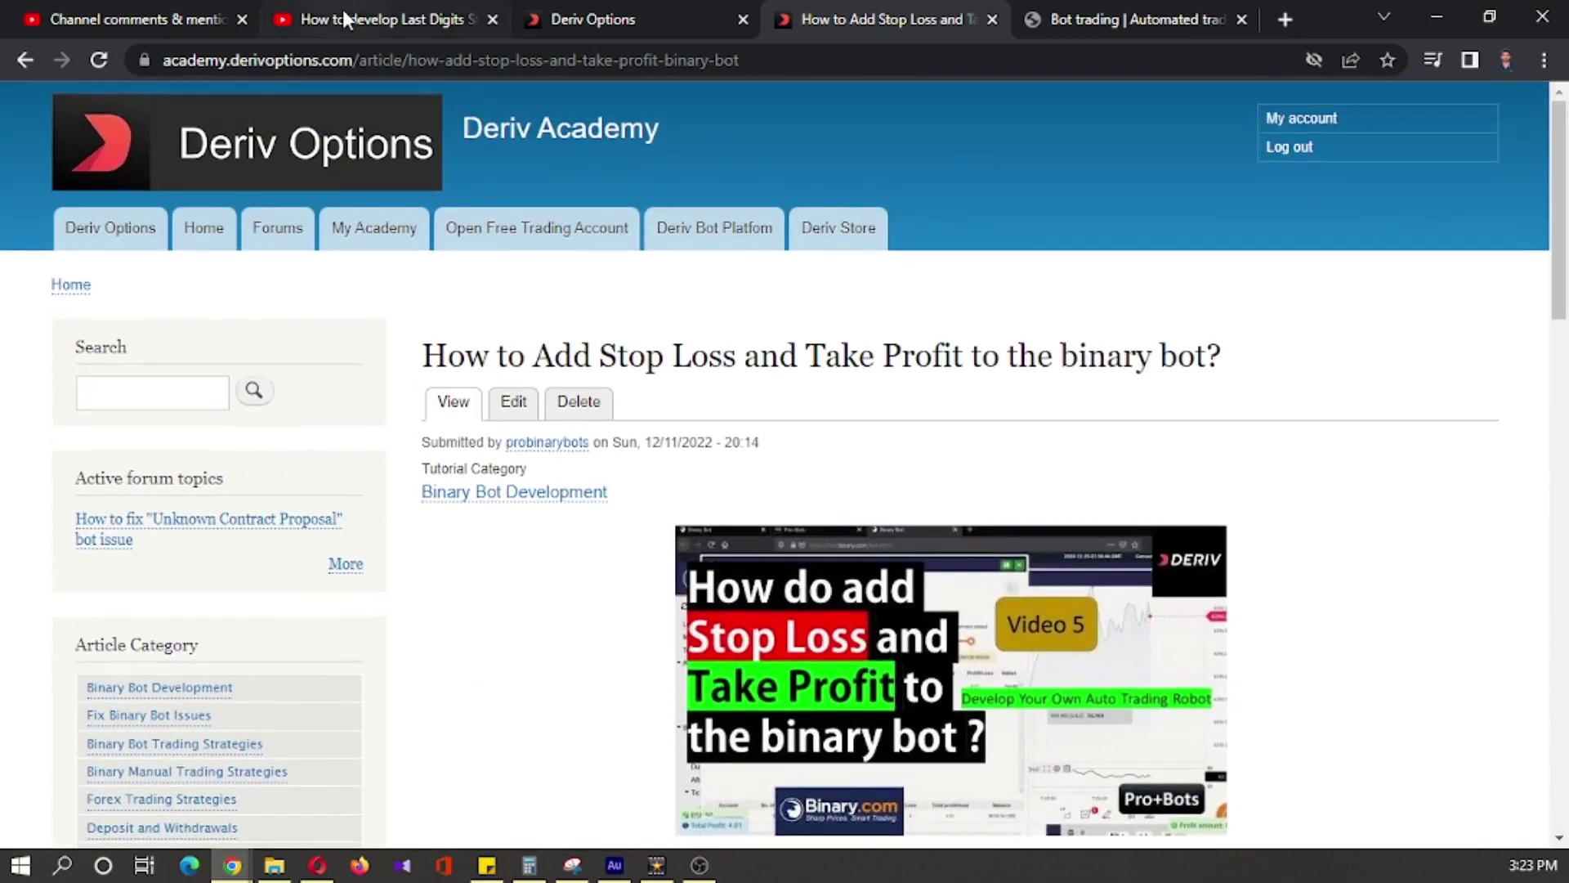
left_click(182, 14)
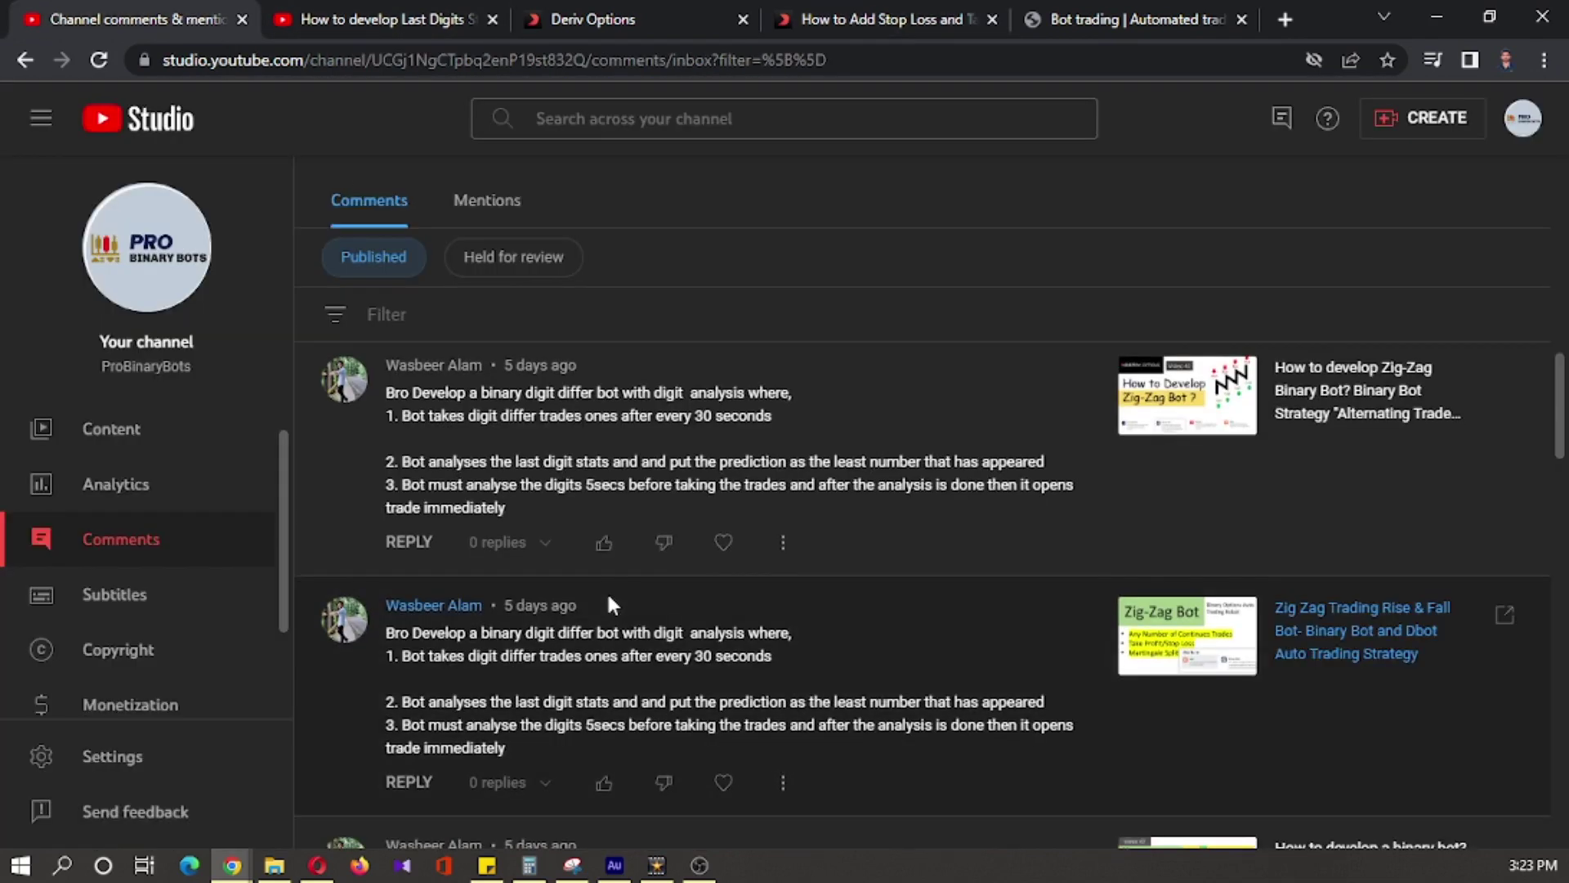